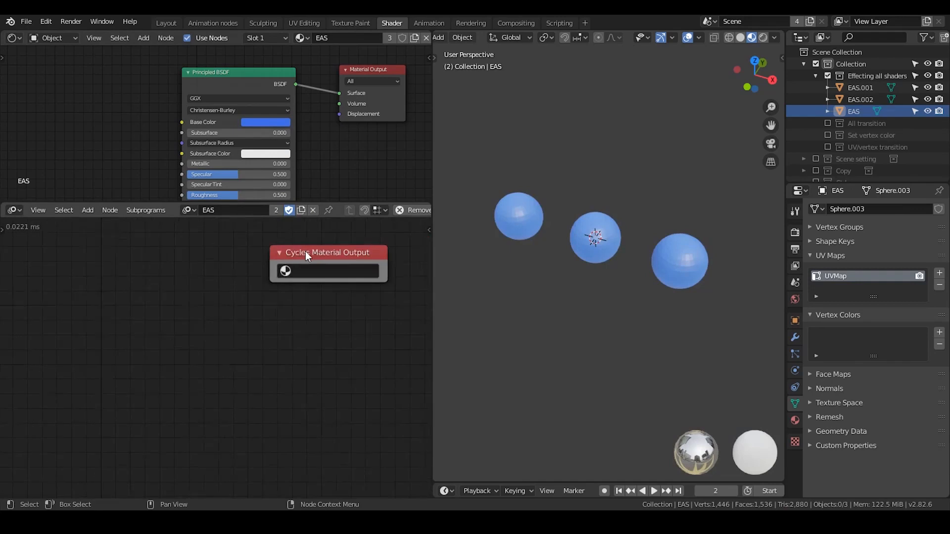
# Add a second Cycles Material Output node beside the existing one using the node search "cycle".
pyautogui.moveTo(305, 252); pyautogui.dragTo(259, 260)
pyautogui.scroll(1, 178, 272)
pyautogui.moveTo(175, 273); pyautogui.dragTo(212, 278, button='middle')
pyautogui.scroll(-1, 211, 278)
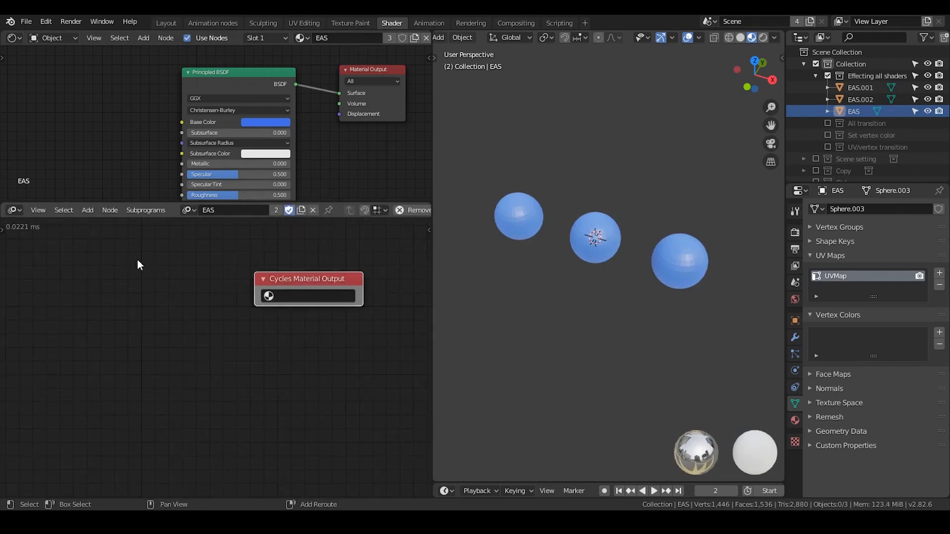
pyautogui.hotkey('shift', 'a')
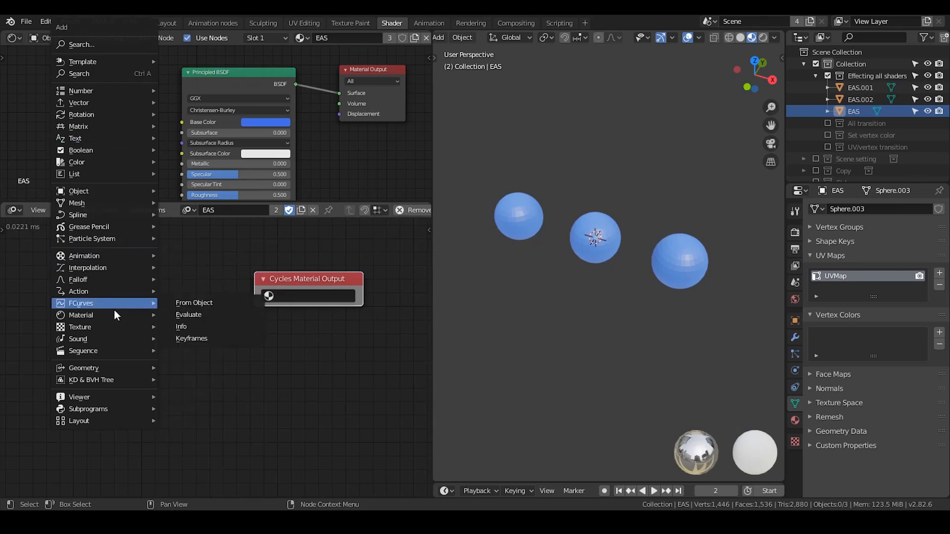
pyautogui.moveTo(113, 316)
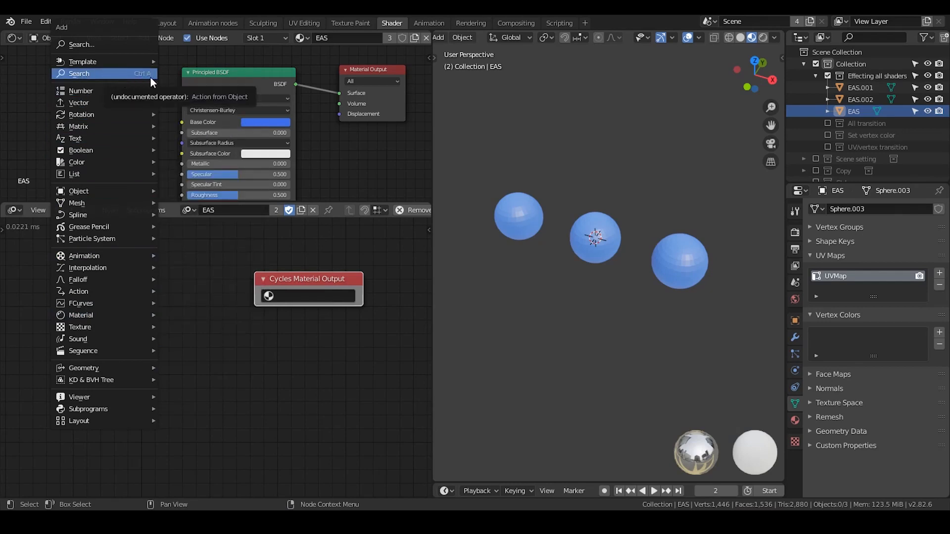
pyautogui.hotkey('ctrl', 'a')
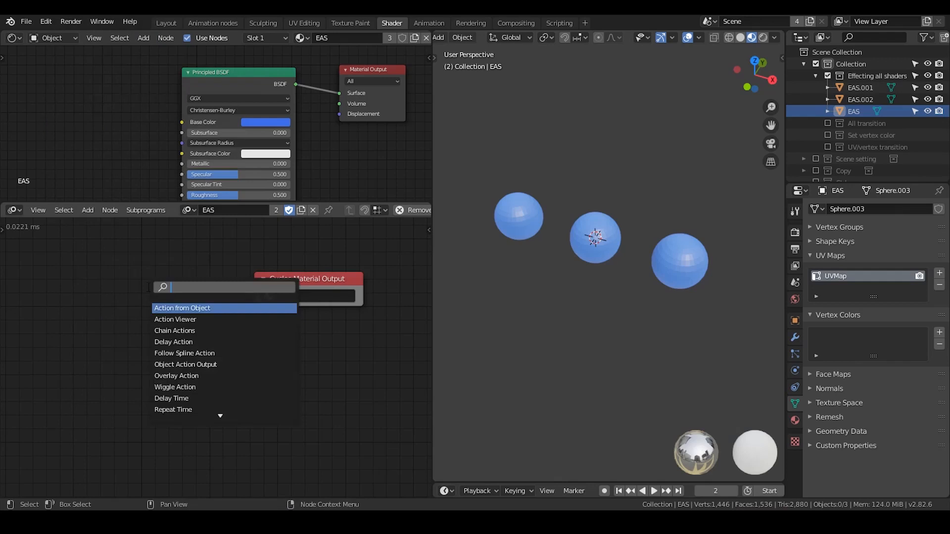
pyautogui.write('cycle')
pyautogui.press('Return')
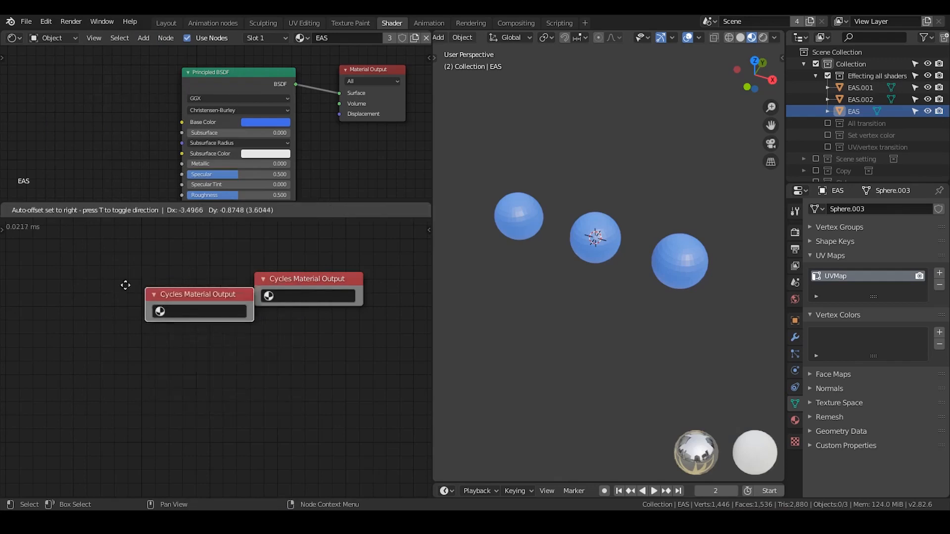
pyautogui.click(127, 280)
# Delete the original Cycles Material Output node and move the new one toward the middle of the animation node tree.
pyautogui.click(292, 275)
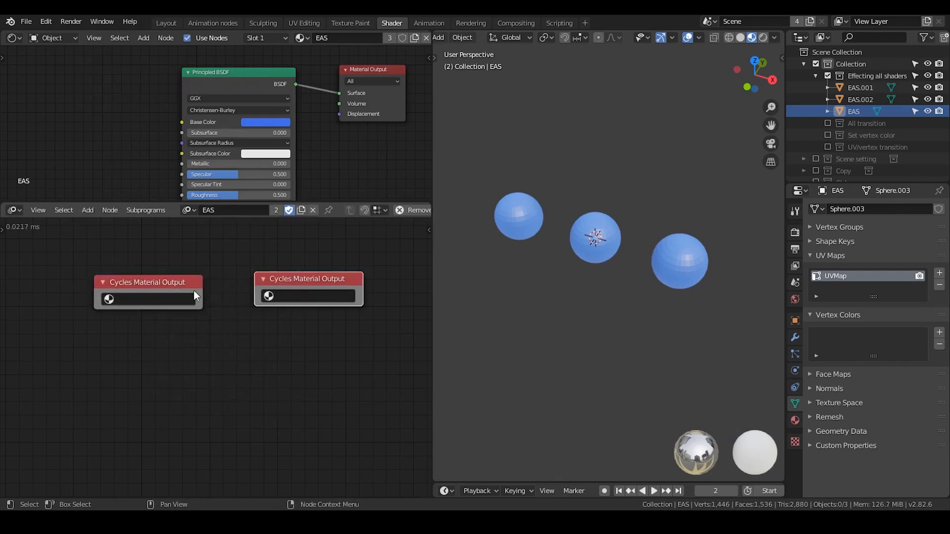
pyautogui.press('x')
pyautogui.moveTo(165, 283); pyautogui.dragTo(255, 268)
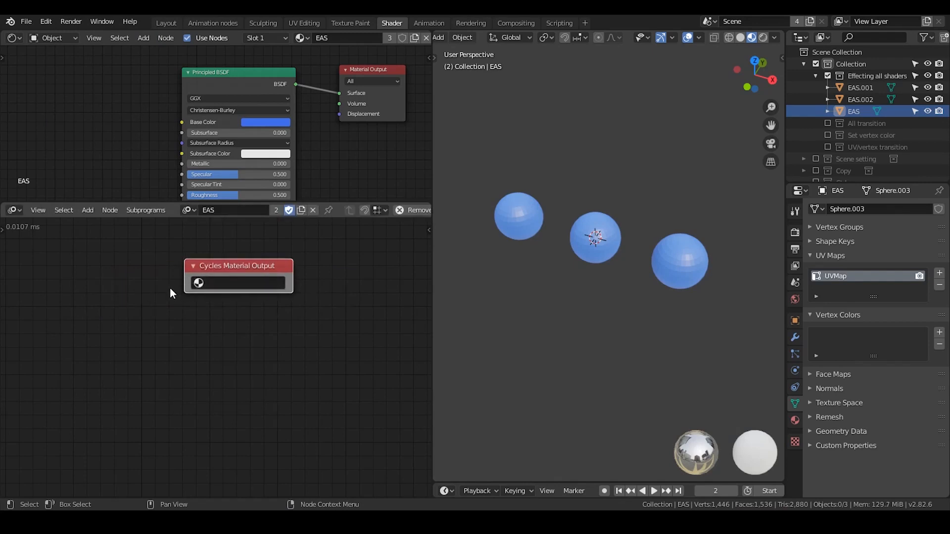
# Point the Cycles Material Output node at the EAS material and its Principled BSDF node.
pyautogui.click(246, 289)
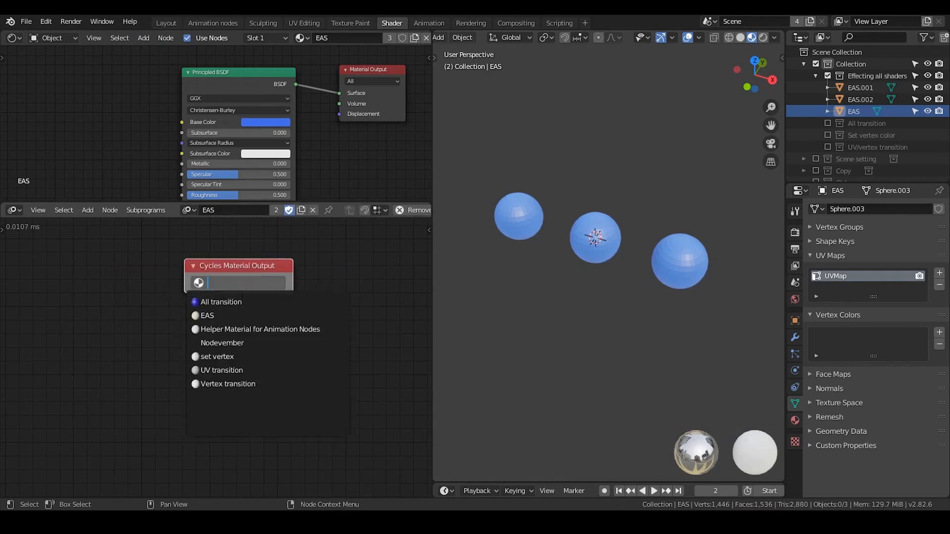
pyautogui.click(222, 313)
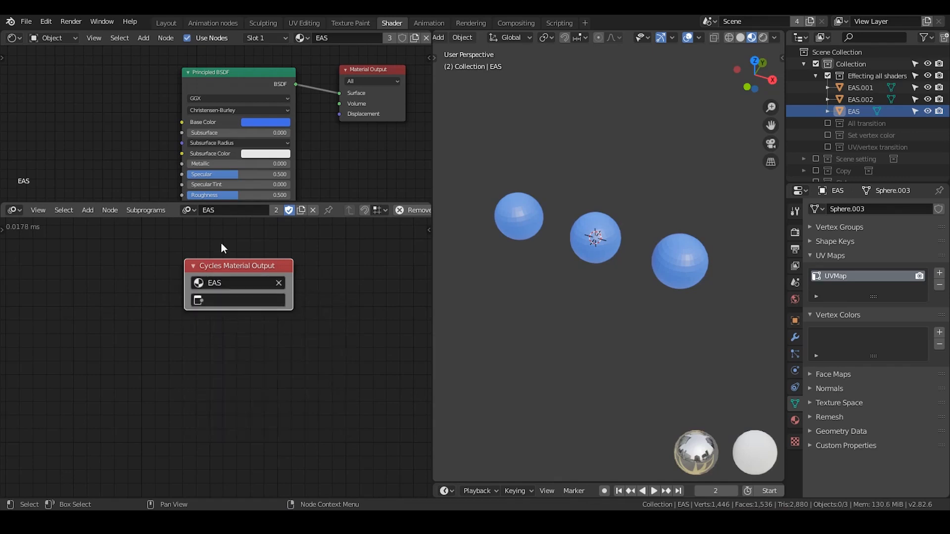
pyautogui.click(243, 302)
pyautogui.click(233, 333)
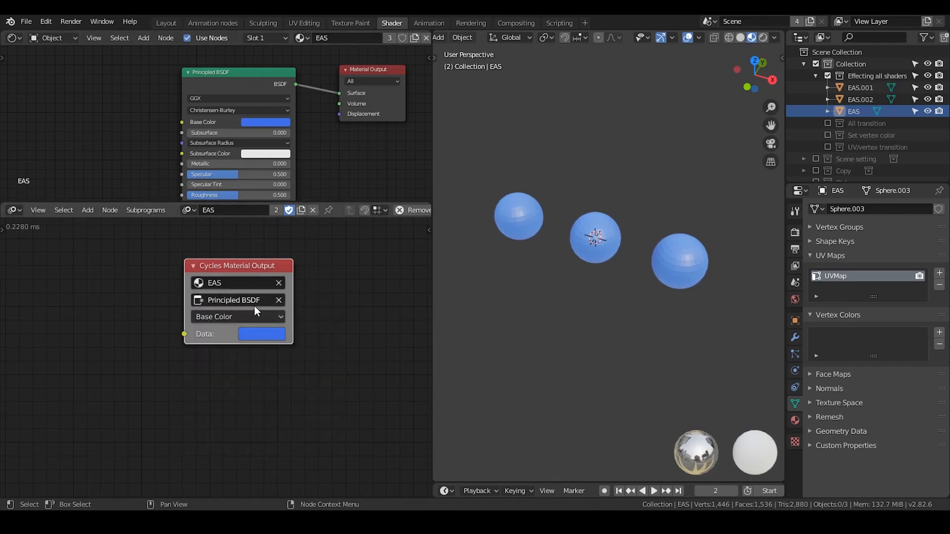
# Keep the Base Color socket in the Cycles Material Output node and set its data color to purple, hue 0.722 and saturation 0.591.
pyautogui.click(248, 317)
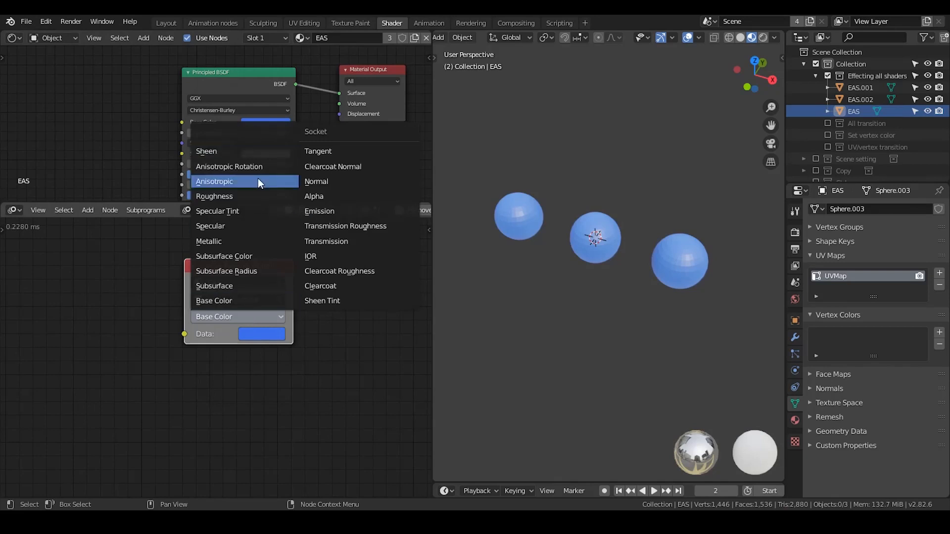
pyautogui.click(263, 333)
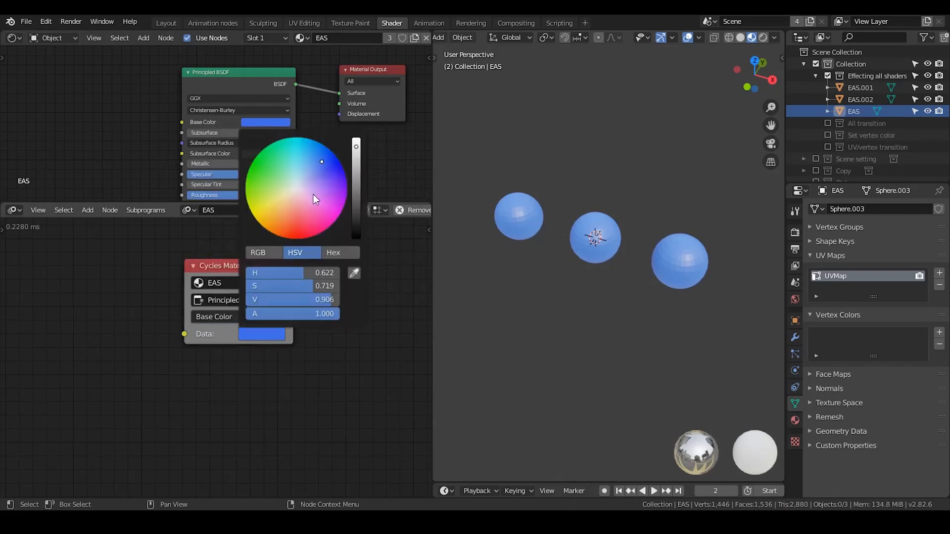
pyautogui.moveTo(319, 170)
pyautogui.mouseDown()
pyautogui.moveTo(307, 188)
pyautogui.moveTo(317, 218)
pyautogui.moveTo(264, 171)
pyautogui.moveTo(270, 208)
pyautogui.moveTo(317, 213)
pyautogui.moveTo(281, 173)
pyautogui.moveTo(327, 196)
pyautogui.moveTo(316, 173)
pyautogui.moveTo(331, 188)
pyautogui.mouseUp()
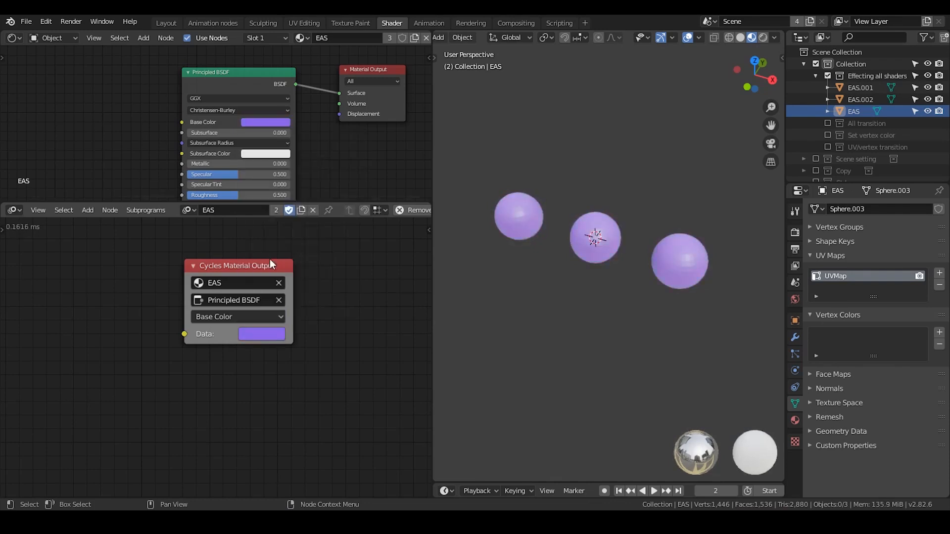
# Shift the Cycles Material Output node slightly and change the Principled BSDF's Base Color to pale yellow in the shader tree.
pyautogui.moveTo(249, 269); pyautogui.dragTo(255, 280)
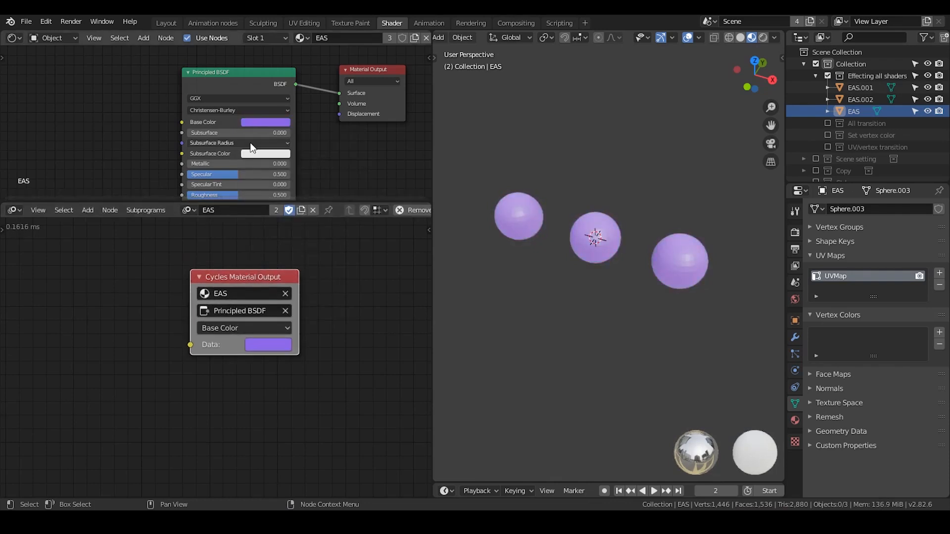
pyautogui.click(250, 122)
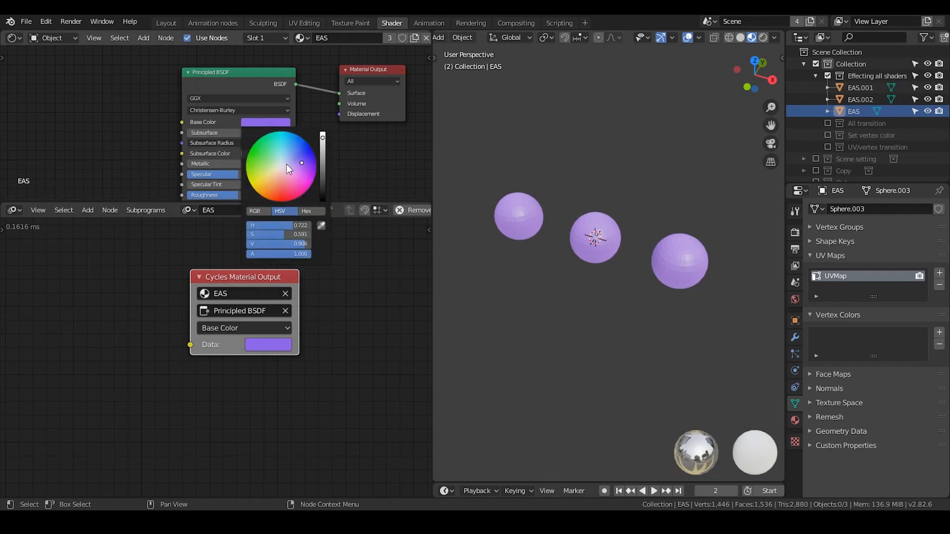
pyautogui.moveTo(287, 167)
pyautogui.mouseDown()
pyautogui.moveTo(257, 170)
pyautogui.moveTo(286, 180)
pyautogui.moveTo(283, 149)
pyautogui.moveTo(269, 174)
pyautogui.mouseUp()
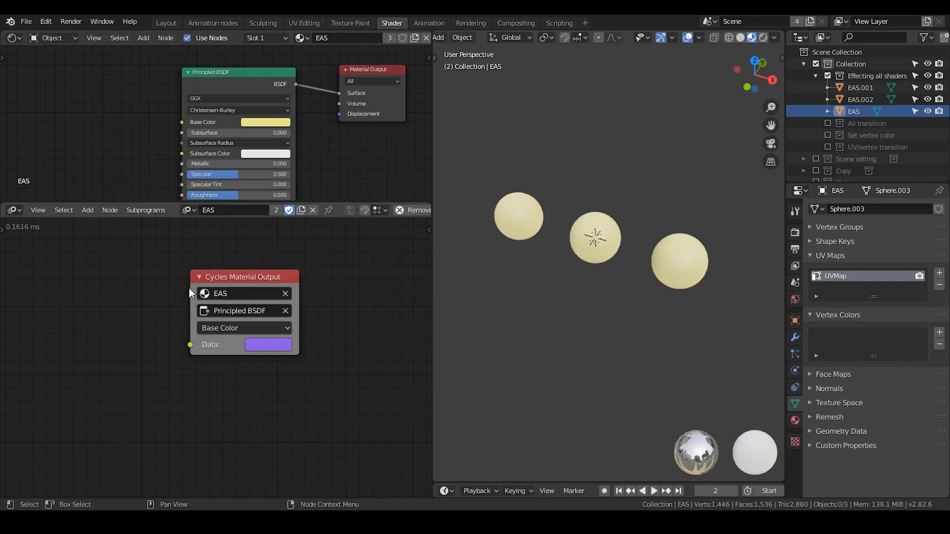
# Assign the Nodevember material to the selected EAS sphere.
pyautogui.click(300, 39)
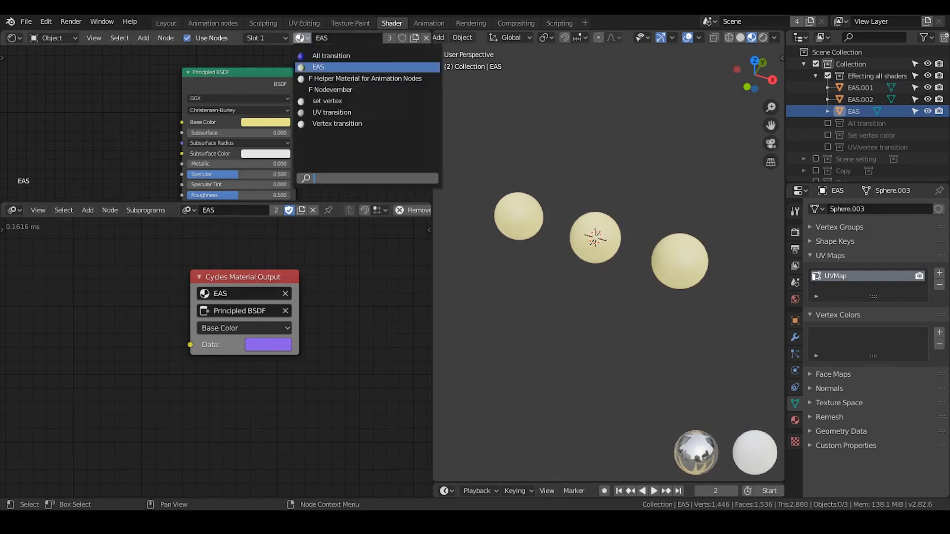
pyautogui.click(328, 89)
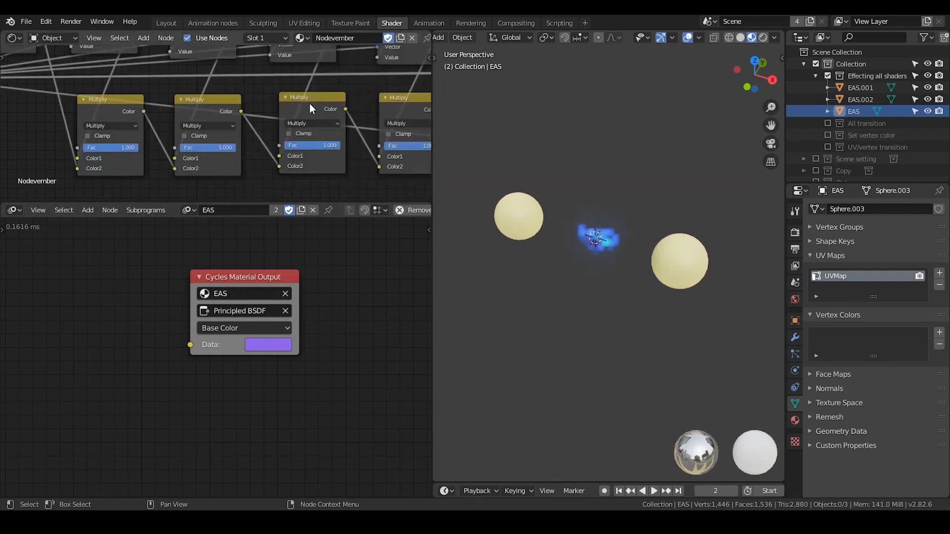
pyautogui.scroll(-4, 309, 103)
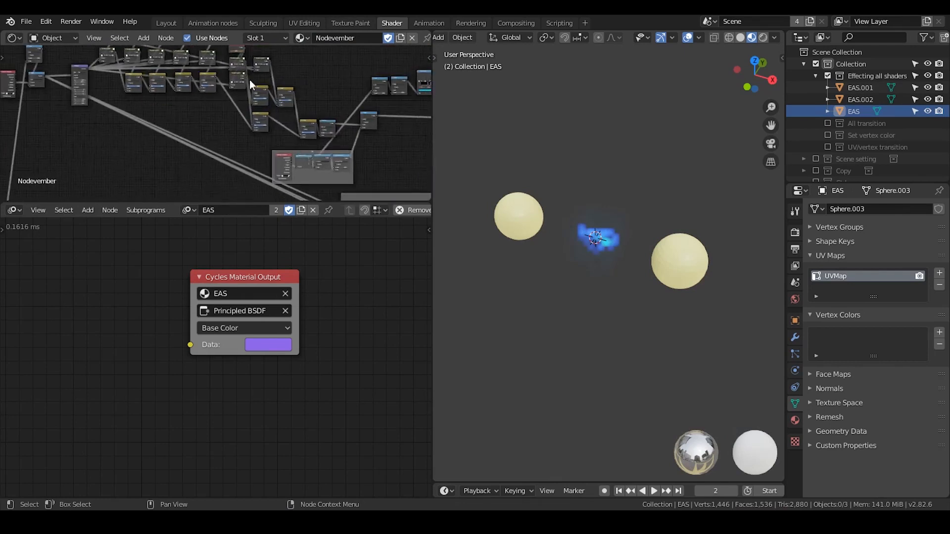
# Examine the overall layout of the Nodevember shader node tree.
pyautogui.moveTo(284, 112); pyautogui.dragTo(266, 126, button='middle')
pyautogui.scroll(-3, 249, 99)
pyautogui.scroll(1, 245, 113)
pyautogui.scroll(1, 226, 114)
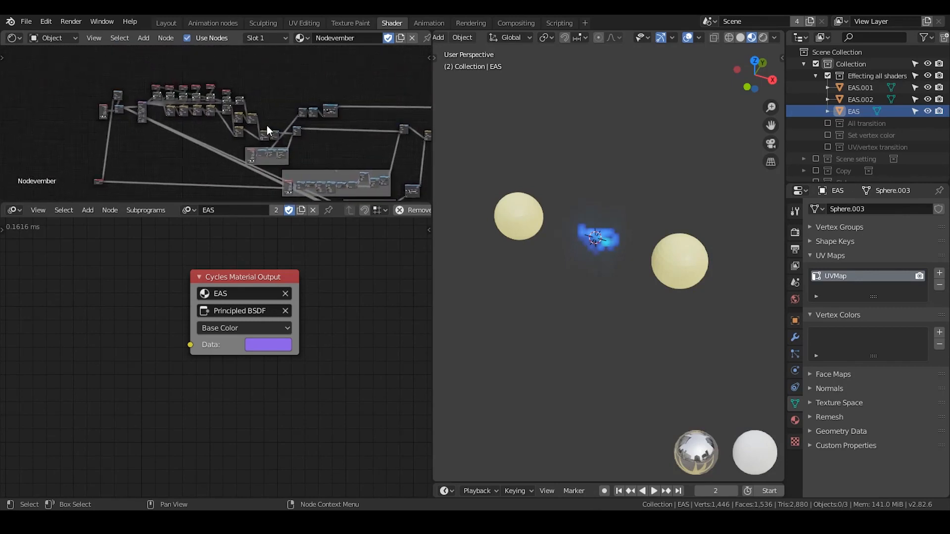
pyautogui.scroll(5, 266, 125)
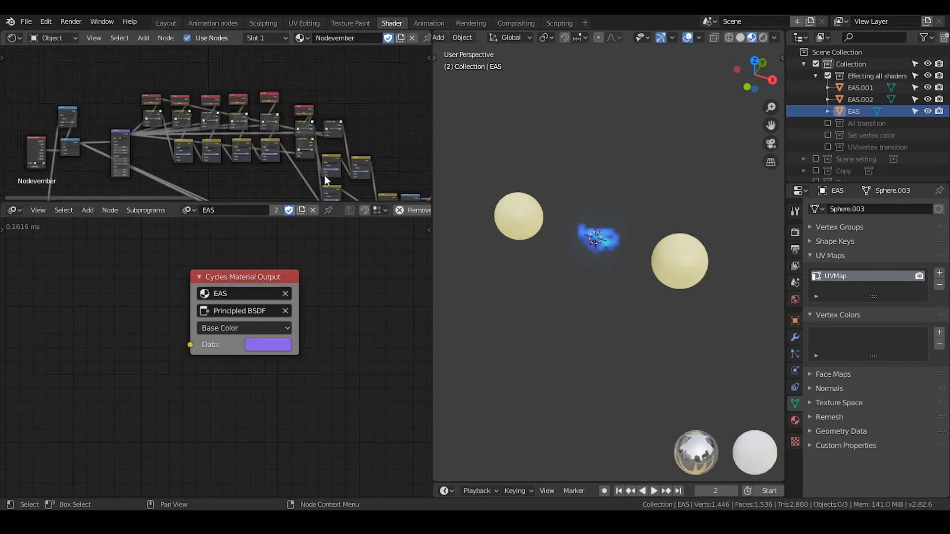
pyautogui.moveTo(324, 181); pyautogui.dragTo(207, 102, button='middle')
pyautogui.scroll(-10, 227, 118)
pyautogui.moveTo(287, 127); pyautogui.dragTo(324, 150, button='middle')
pyautogui.moveTo(399, 175); pyautogui.dragTo(322, 124, button='middle')
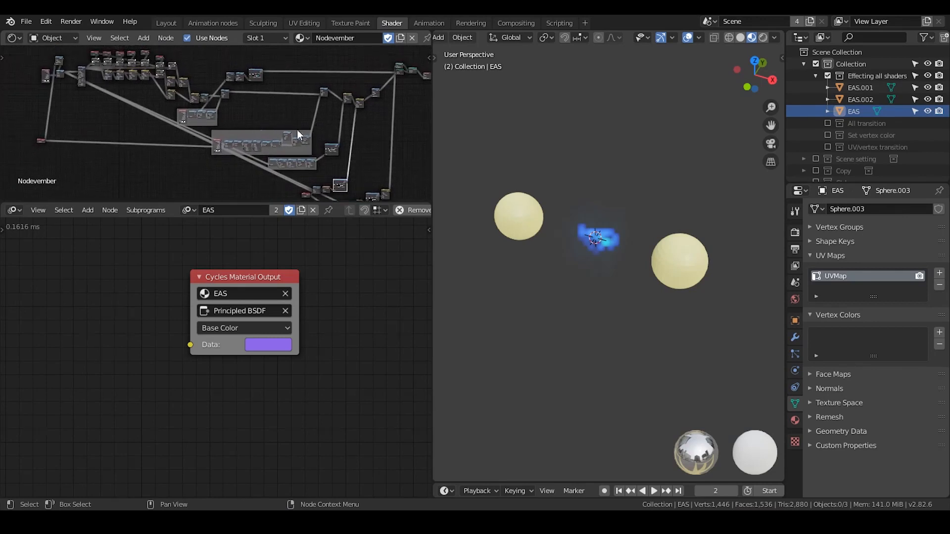
# Inspect the row of animated Value nodes feeding the node groups in the Nodevember shader tree.
pyautogui.moveTo(198, 102); pyautogui.dragTo(216, 154, button='middle')
pyautogui.scroll(8, 337, 149)
pyautogui.scroll(12, 250, 141)
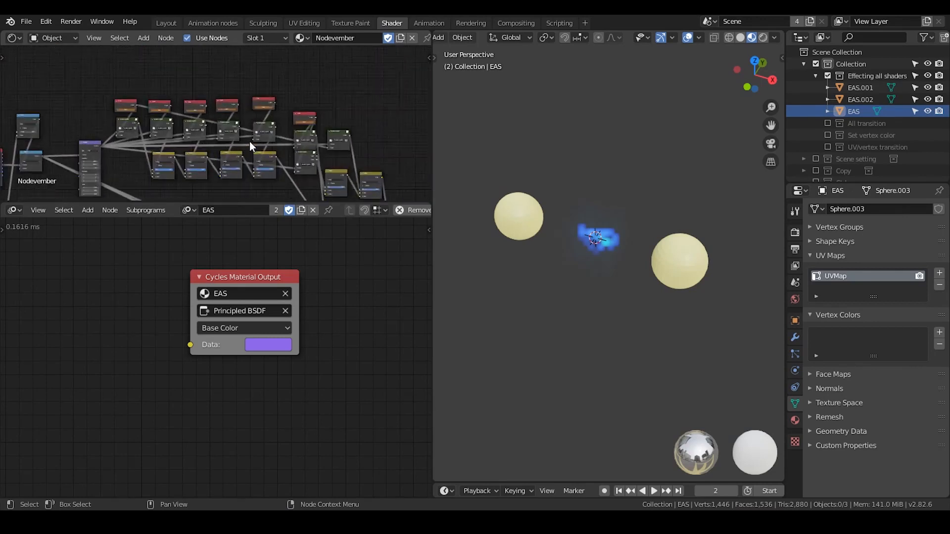
pyautogui.moveTo(109, 134); pyautogui.dragTo(167, 137, button='middle')
pyautogui.scroll(4, 167, 135)
pyautogui.scroll(2, 167, 135)
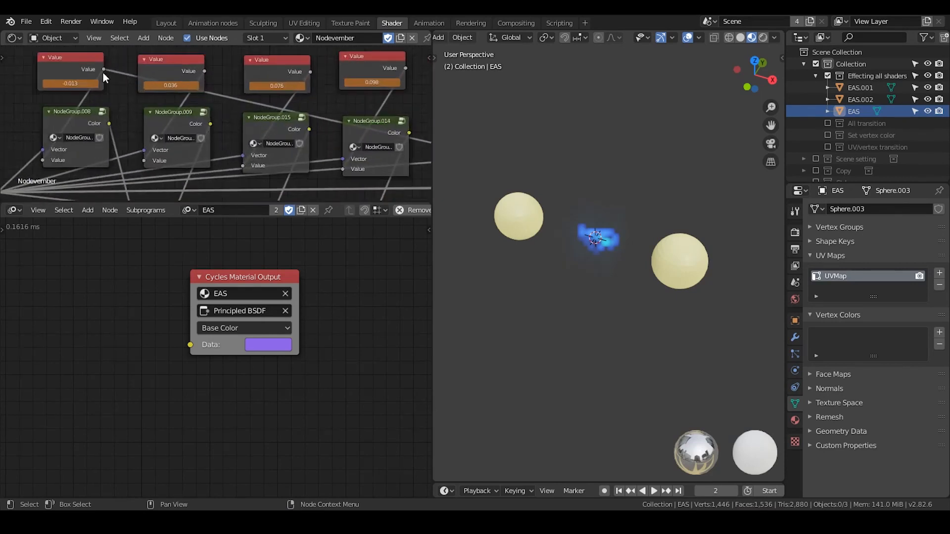
pyautogui.click(92, 67)
pyautogui.click(165, 64)
pyautogui.scroll(1, 272, 61)
pyautogui.moveTo(272, 61); pyautogui.dragTo(141, 101, button='middle')
pyautogui.click(140, 101)
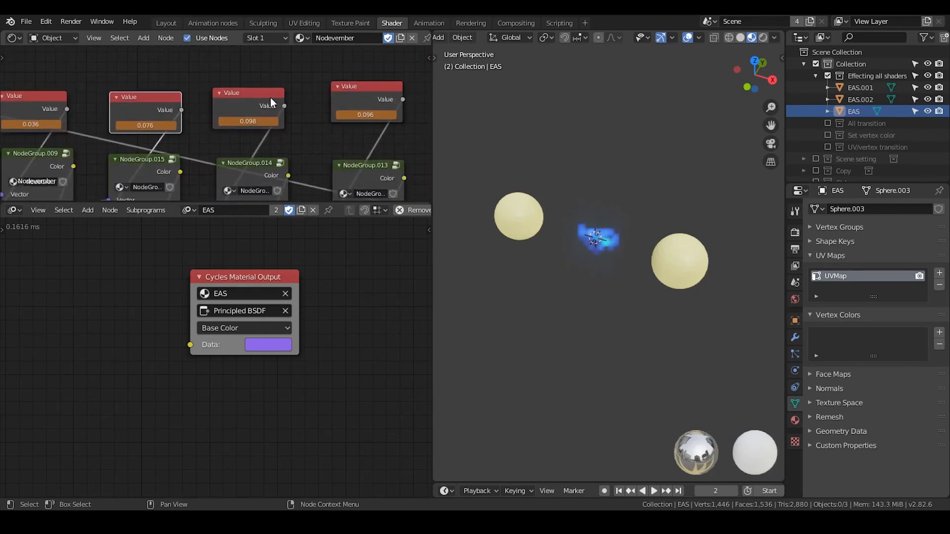
pyautogui.moveTo(270, 96); pyautogui.dragTo(169, 98, button='middle')
pyautogui.click(169, 98)
pyautogui.click(271, 86)
pyautogui.scroll(-5, 395, 157)
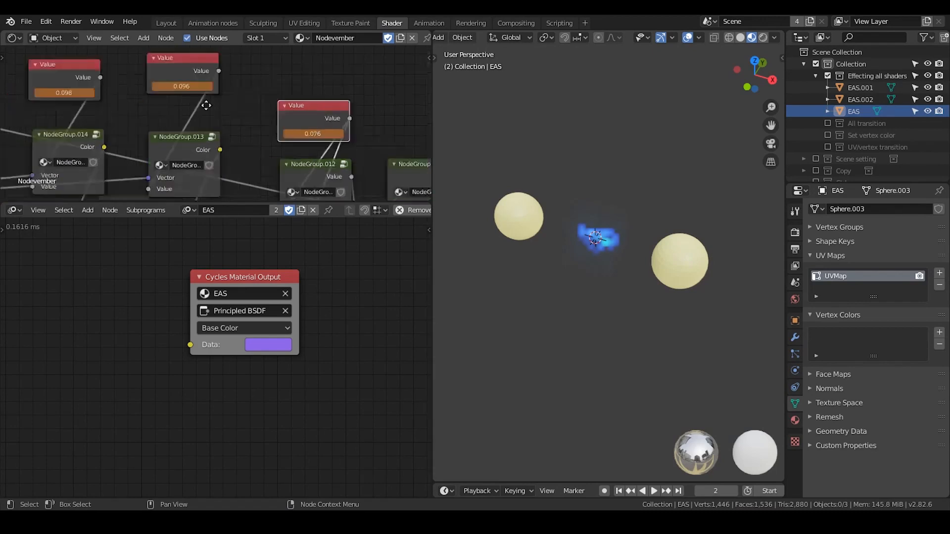
pyautogui.scroll(4, 241, 141)
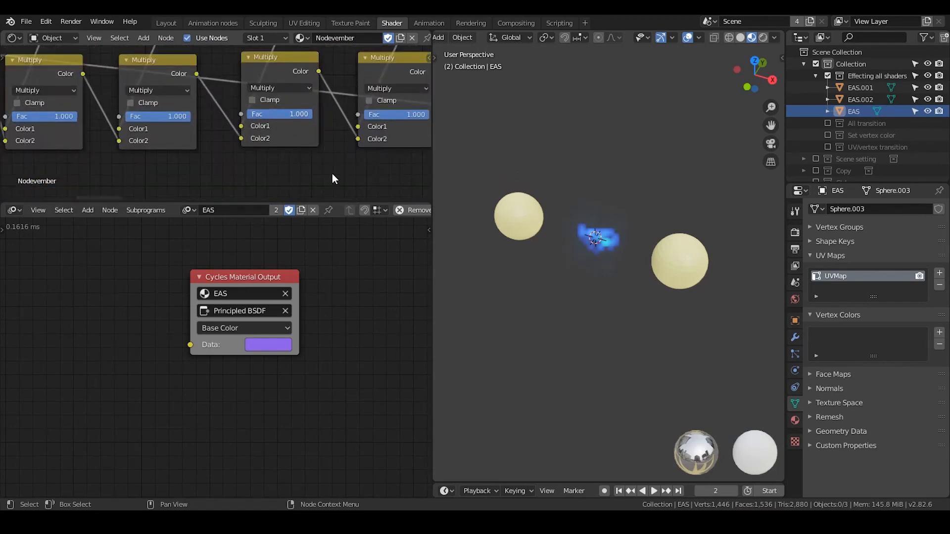
# Examine the Multiply nodes, framed math nodes and lower branches of the Nodevember tree for further animated values.
pyautogui.scroll(-1, 223, 148)
pyautogui.scroll(-5, 224, 148)
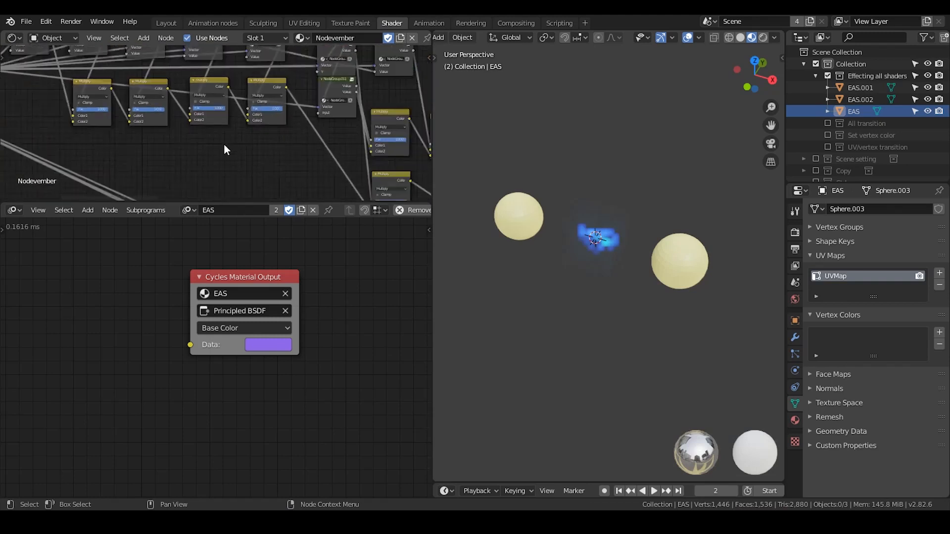
pyautogui.moveTo(270, 161); pyautogui.dragTo(218, 69, button='middle')
pyautogui.moveTo(350, 184)
pyautogui.mouseDown(button='middle')
pyautogui.moveTo(260, 118)
pyautogui.moveTo(248, 95)
pyautogui.mouseUp(button='middle')
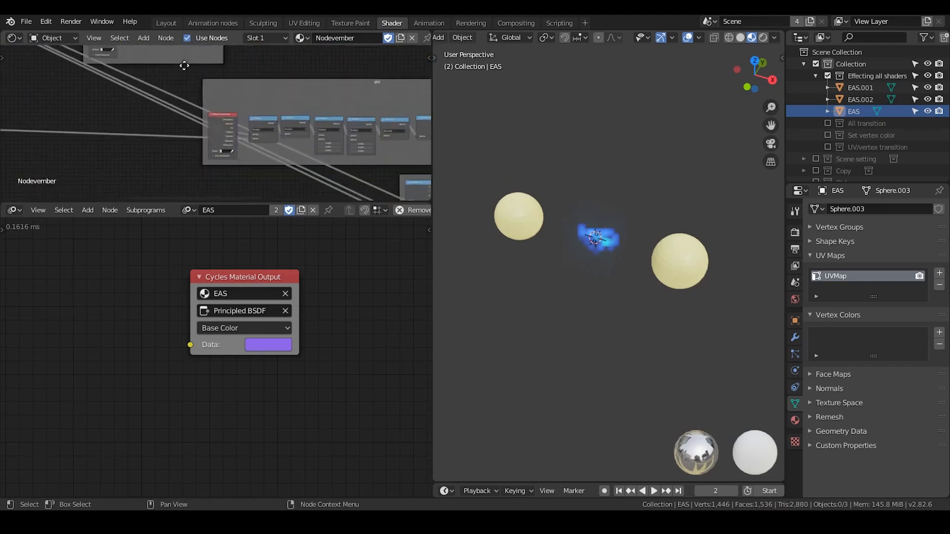
pyautogui.moveTo(329, 149)
pyautogui.mouseDown(button='middle')
pyautogui.moveTo(268, 110)
pyautogui.moveTo(203, 91)
pyautogui.moveTo(230, 93)
pyautogui.mouseUp(button='middle')
pyautogui.scroll(2, 231, 95)
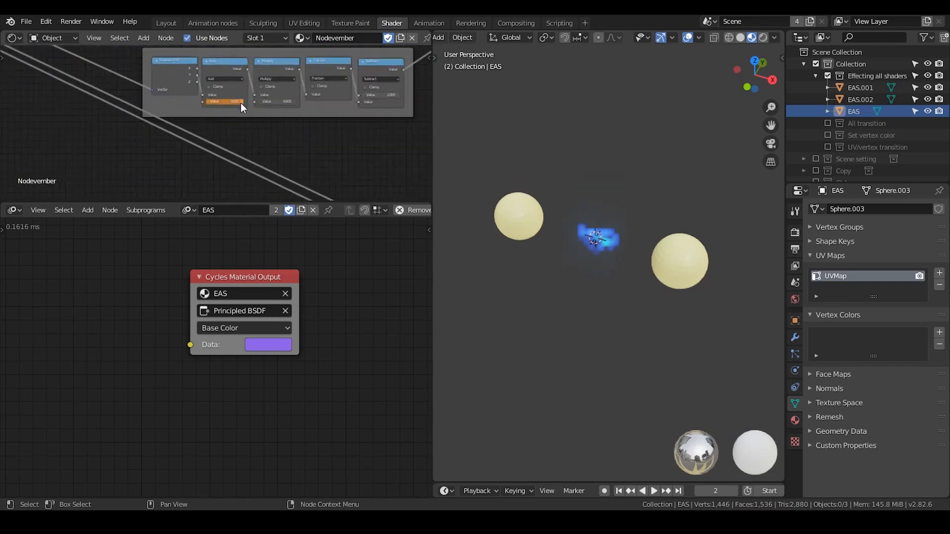
pyautogui.moveTo(346, 148); pyautogui.dragTo(277, 77, button='middle')
pyautogui.scroll(-6, 284, 79)
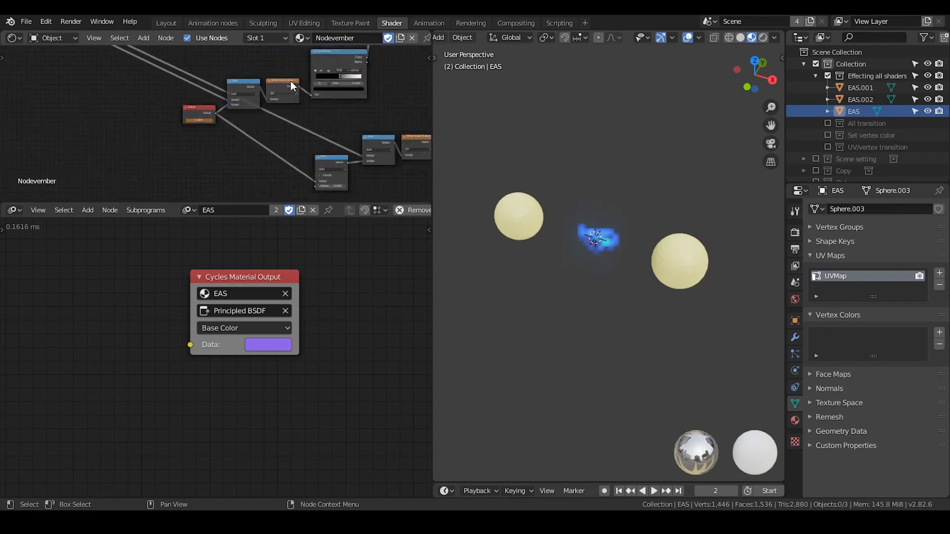
pyautogui.moveTo(219, 79); pyautogui.dragTo(256, 121, button='middle')
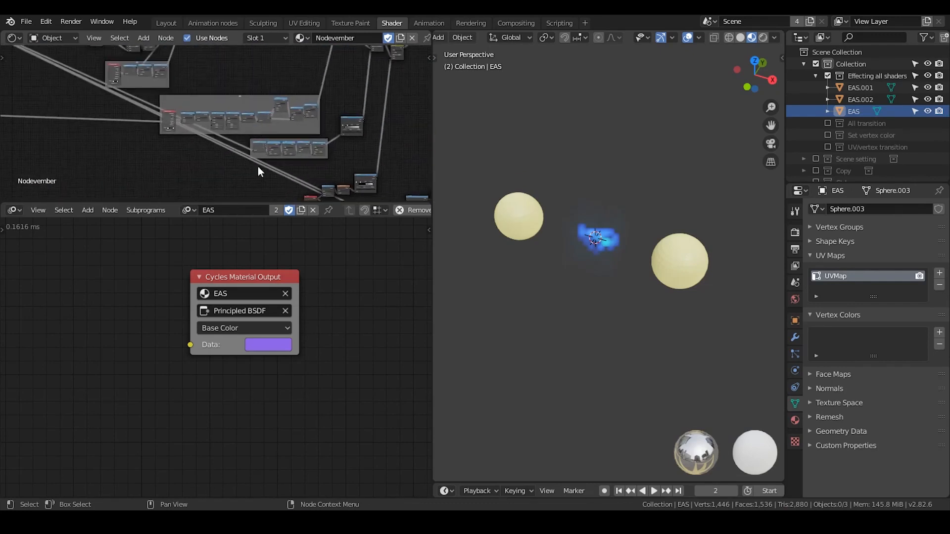
pyautogui.scroll(-4, 246, 126)
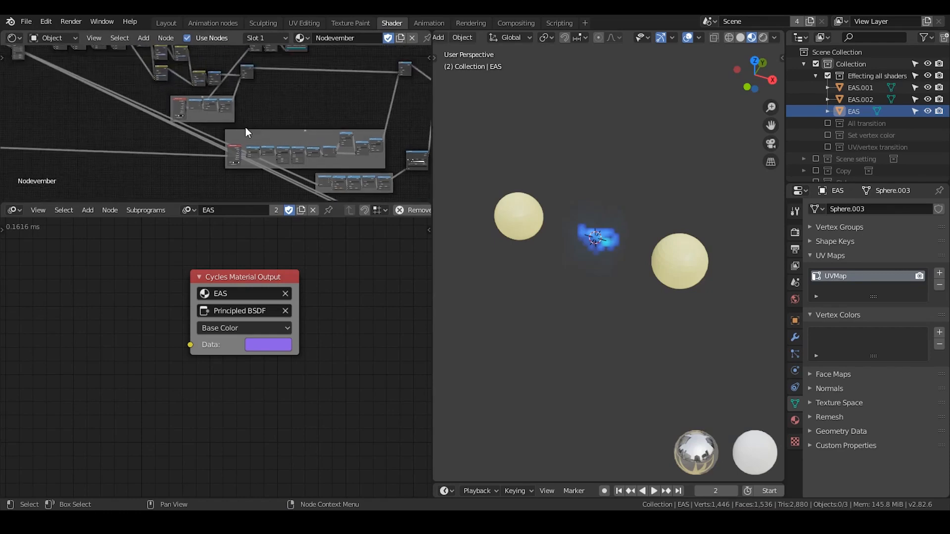
pyautogui.moveTo(246, 127)
pyautogui.mouseDown(button='middle')
pyautogui.moveTo(254, 112)
pyautogui.moveTo(260, 122)
pyautogui.mouseUp(button='middle')
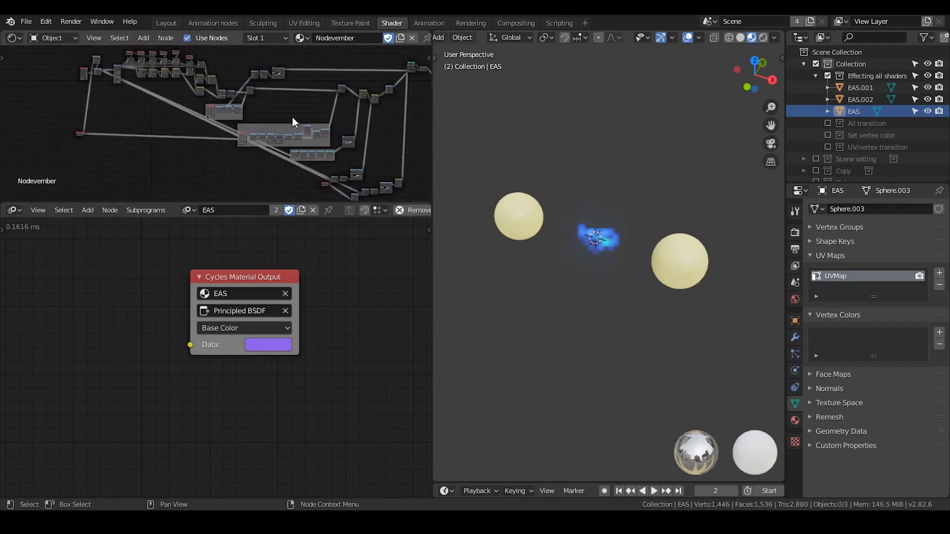
pyautogui.moveTo(177, 65); pyautogui.dragTo(233, 109, button='middle')
pyautogui.scroll(3, 234, 108)
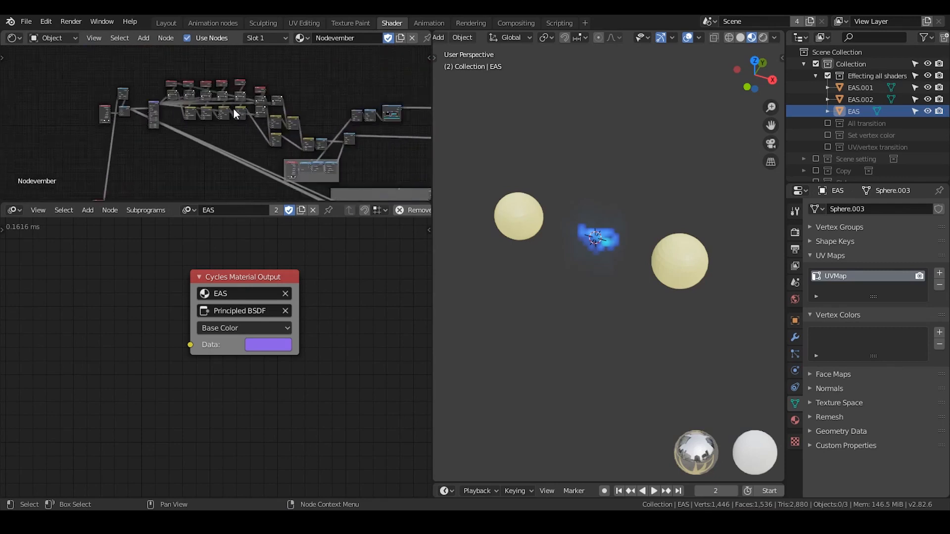
# Move the animated Value node from the lower branch up beside the row of Value nodes in the Nodevember tree.
pyautogui.moveTo(287, 146); pyautogui.dragTo(203, 85, button='middle')
pyautogui.scroll(-2, 234, 104)
pyautogui.scroll(1, 202, 85)
pyautogui.moveTo(351, 179); pyautogui.dragTo(220, 105, button='middle')
pyautogui.scroll(2, 224, 108)
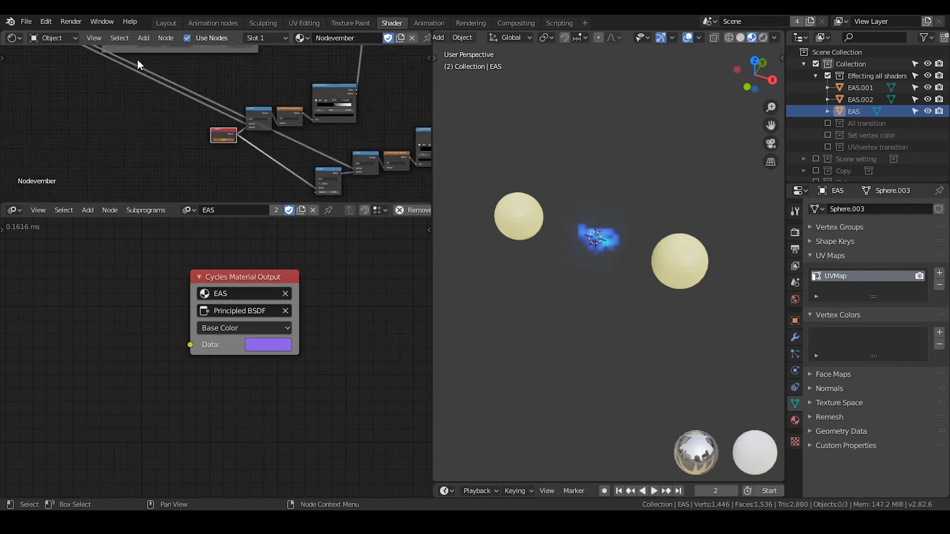
pyautogui.scroll(2, 271, 155)
pyautogui.scroll(-6, 271, 154)
pyautogui.moveTo(179, 91); pyautogui.dragTo(222, 140, button='middle')
pyautogui.scroll(-6, 224, 132)
pyautogui.press('g')
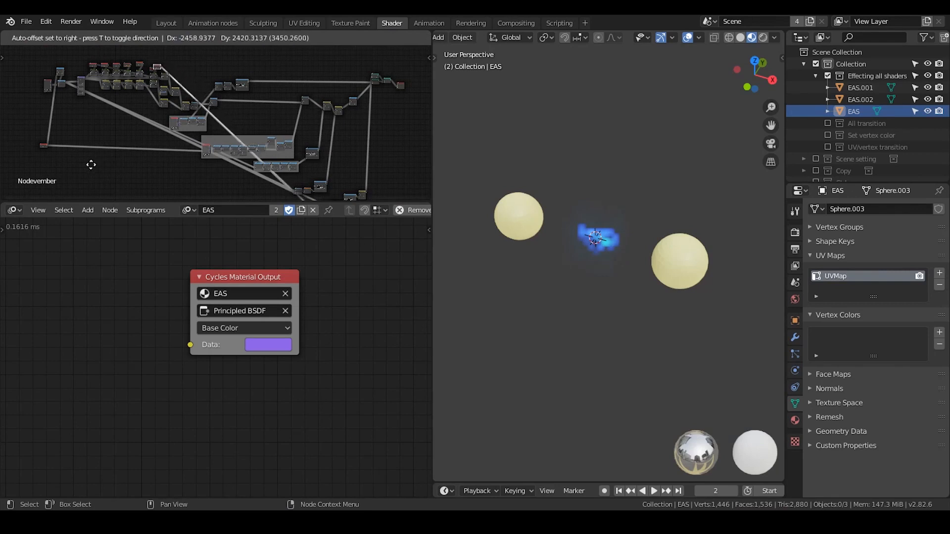
pyautogui.click(93, 164)
pyautogui.scroll(3, 206, 184)
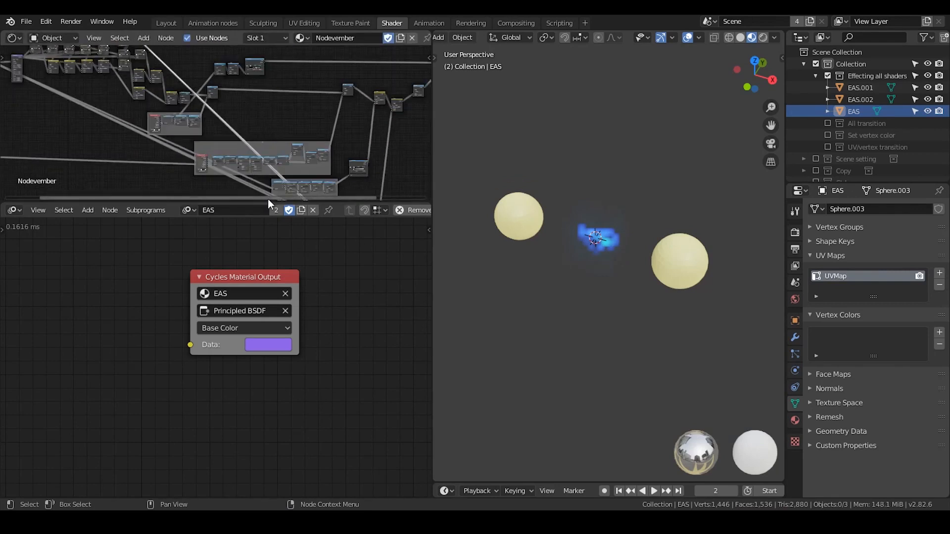
# Move the math node with the animated value from the small lower frame up next to the relocated Value node.
pyautogui.scroll(2, 215, 128)
pyautogui.scroll(4, 215, 125)
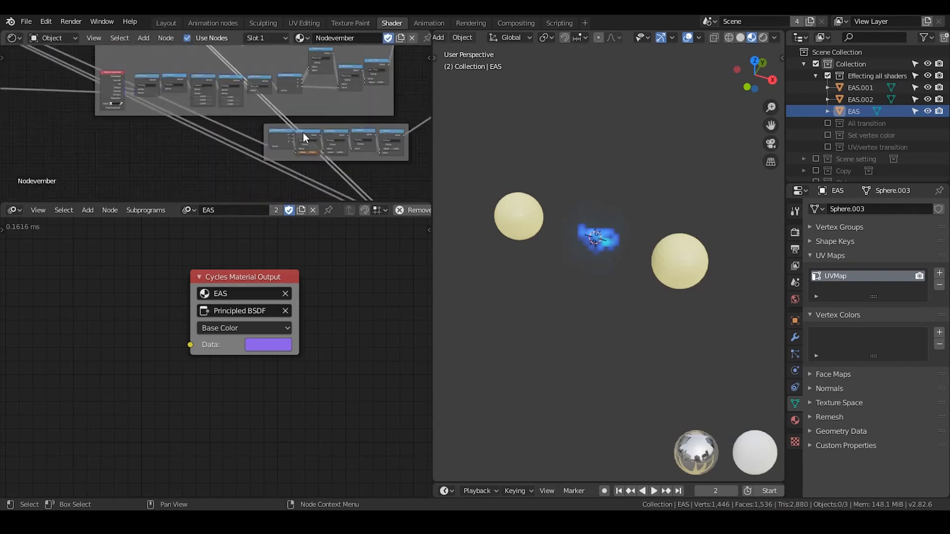
pyautogui.press('g')
pyautogui.moveTo(215, 100); pyautogui.dragTo(61, 61)
pyautogui.moveTo(101, 110); pyautogui.dragTo(211, 156, button='middle')
pyautogui.scroll(-8, 211, 156)
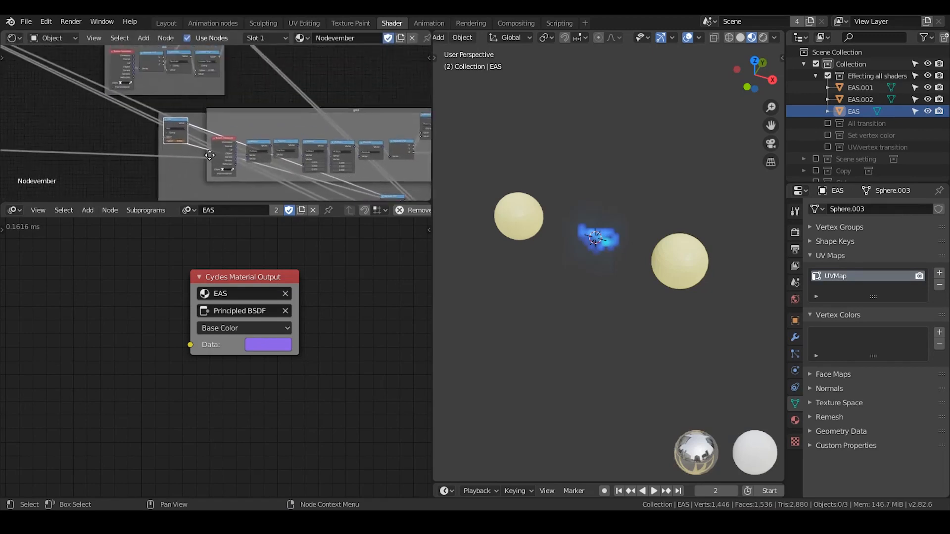
pyautogui.scroll(-1, 211, 157)
pyautogui.moveTo(155, 82); pyautogui.dragTo(212, 134, button='middle')
pyautogui.press('g')
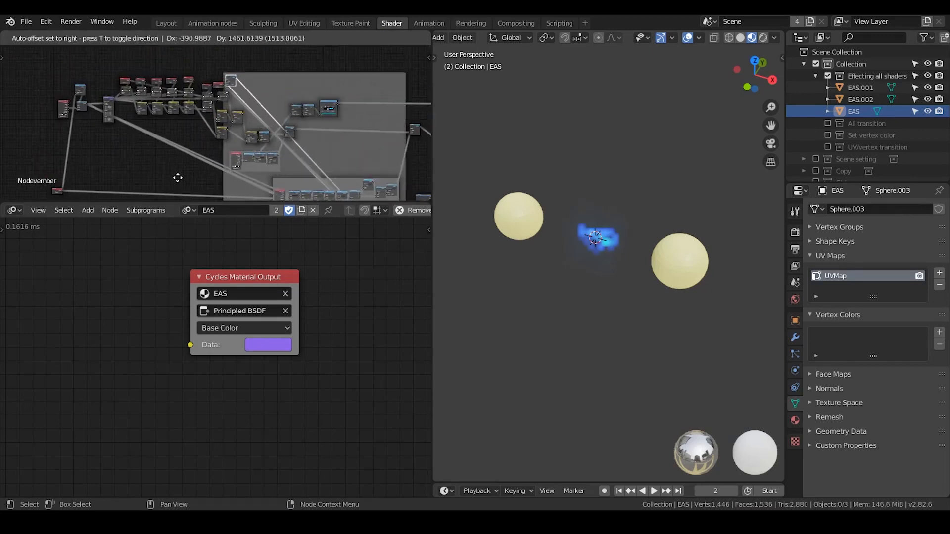
pyautogui.click(180, 177)
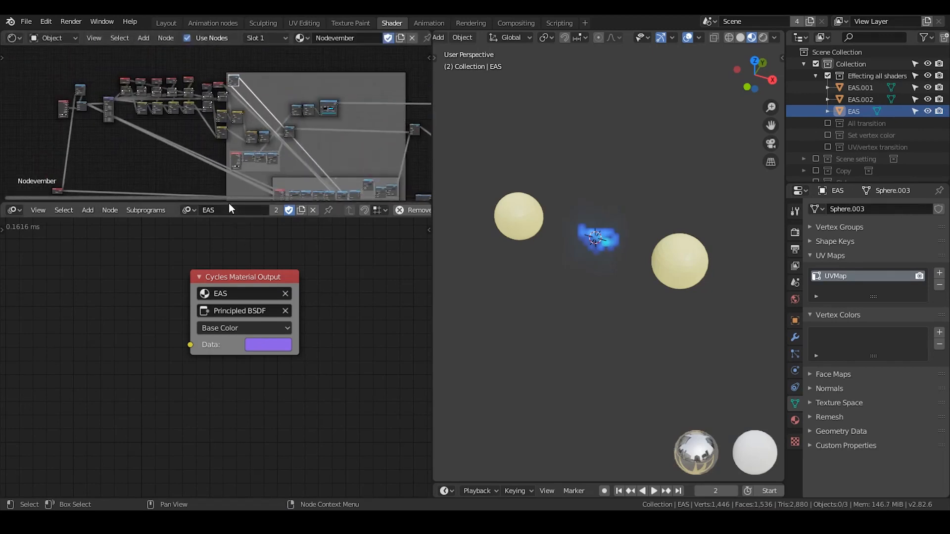
# Enlarge the shader editor and shift the fifth Value node slightly within its row.
pyautogui.moveTo(226, 200); pyautogui.dragTo(226, 316)
pyautogui.moveTo(235, 299); pyautogui.dragTo(235, 232, button='middle')
pyautogui.moveTo(177, 166); pyautogui.dragTo(209, 206, button='middle')
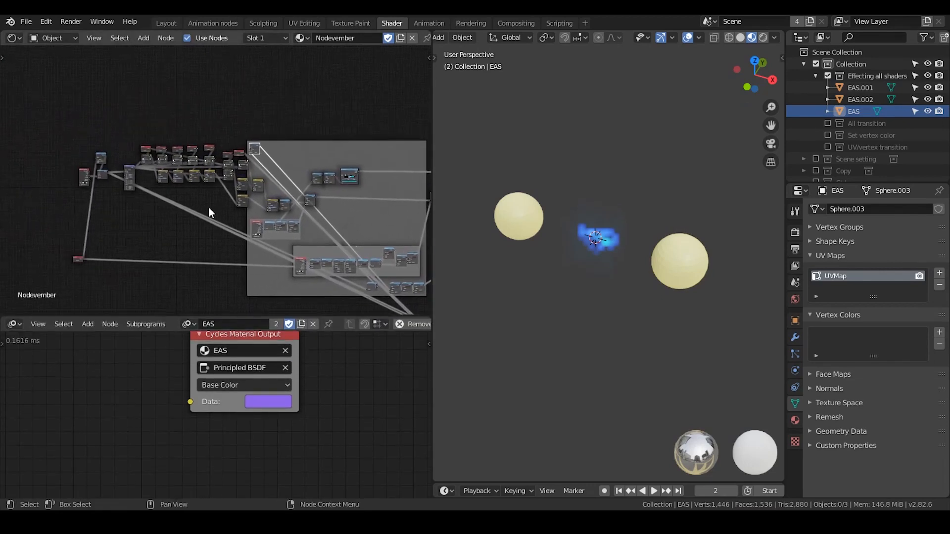
pyautogui.scroll(3, 209, 207)
pyautogui.scroll(3, 196, 165)
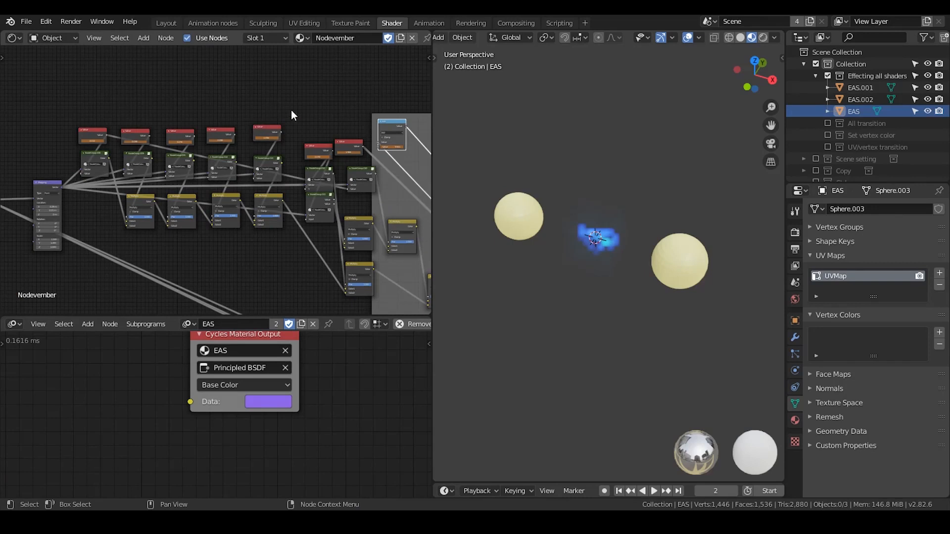
pyautogui.moveTo(273, 134); pyautogui.dragTo(267, 133)
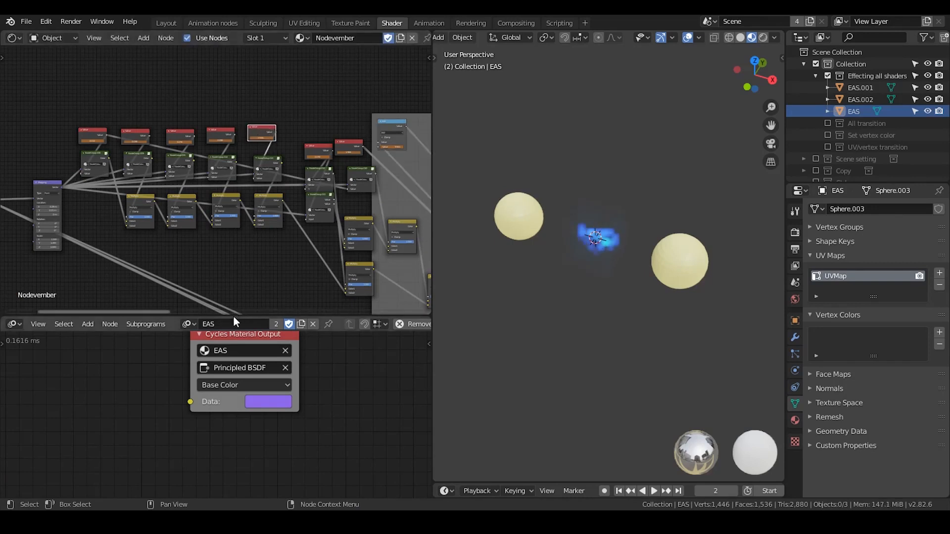
# Enlarge the Animation Nodes editor and shift the Cycles Material Output node aside to free space before it.
pyautogui.moveTo(231, 315); pyautogui.dragTo(231, 195)
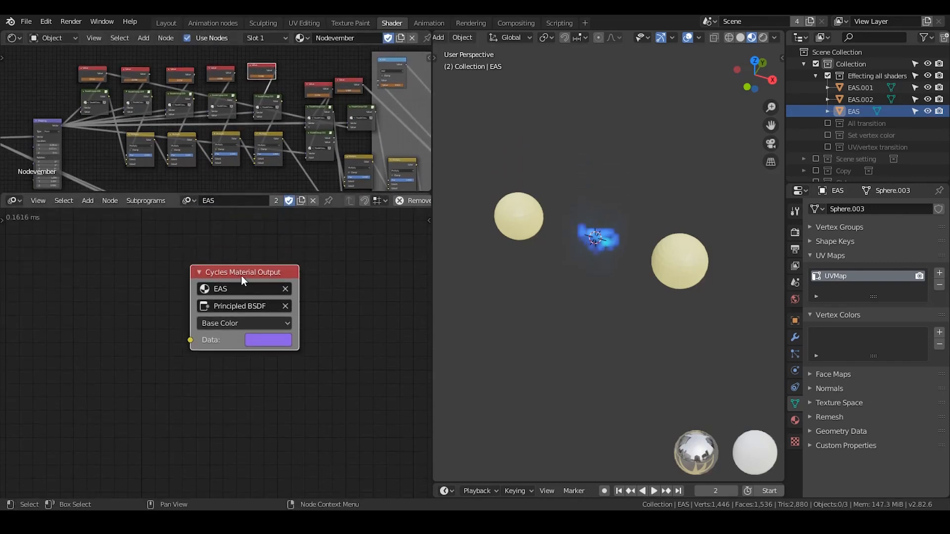
pyautogui.moveTo(242, 275); pyautogui.dragTo(293, 261)
pyautogui.moveTo(209, 306); pyautogui.dragTo(221, 284, button='middle')
pyautogui.scroll(-2, 211, 266)
pyautogui.moveTo(219, 194); pyautogui.dragTo(220, 173)
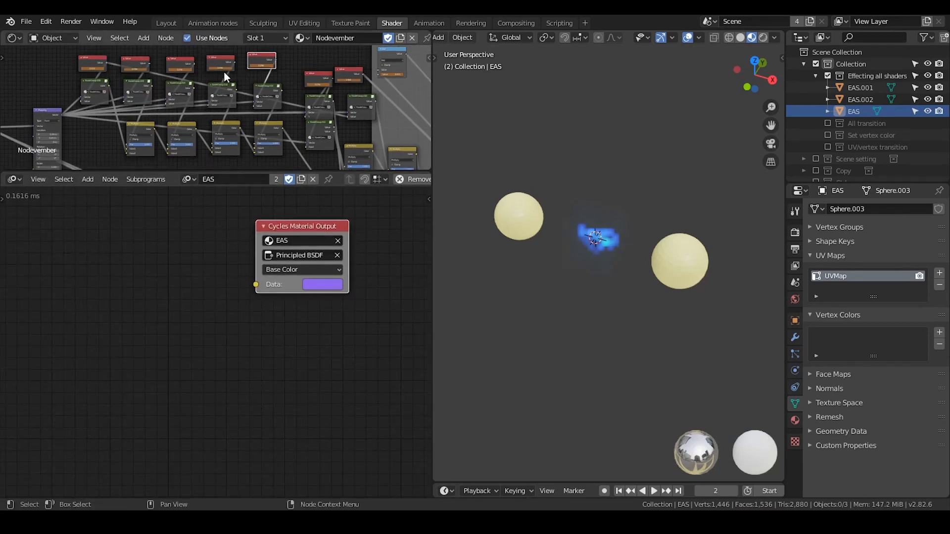
pyautogui.click(194, 73)
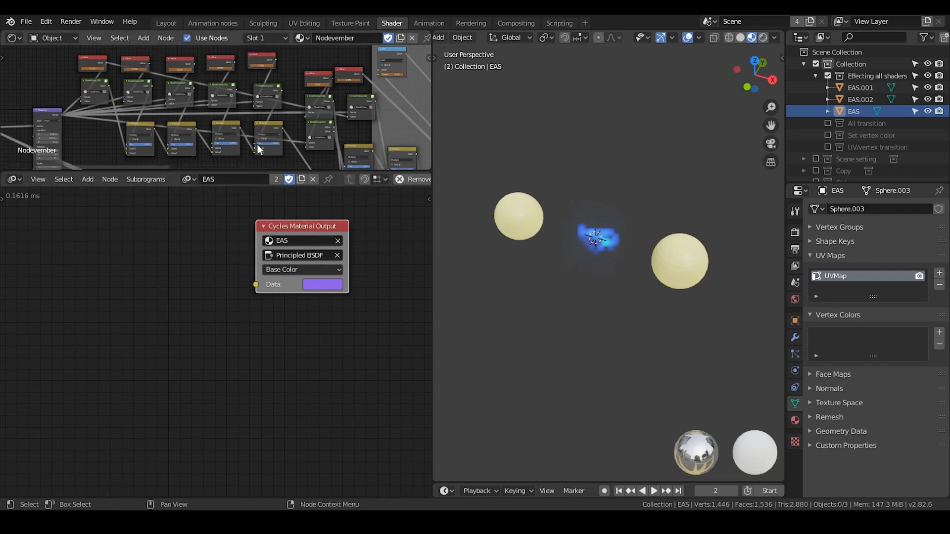
# Add a Viewport Input node before the Cycles Material Output node and link its new output to the Data input.
pyautogui.moveTo(212, 267); pyautogui.dragTo(252, 267, button='middle')
pyautogui.hotkey('ctrl', 'a')
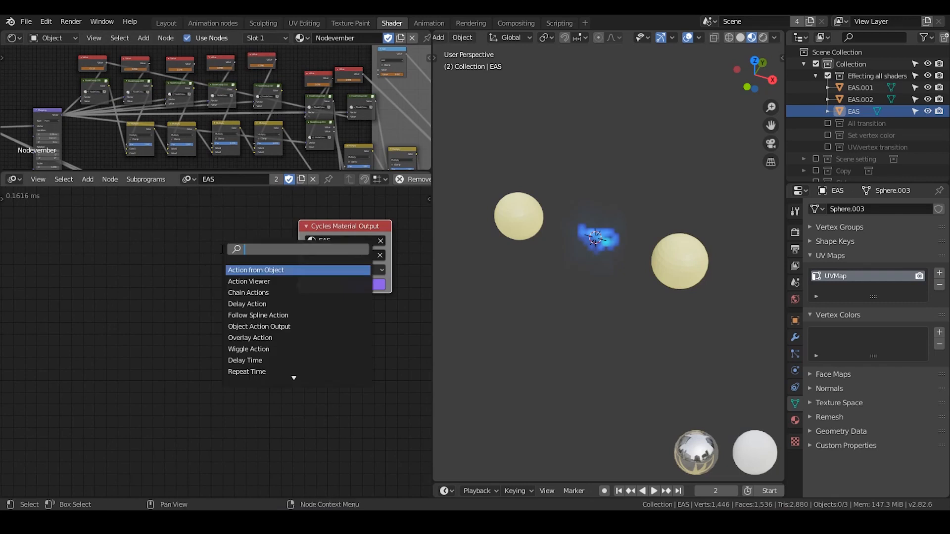
pyautogui.write('vei')
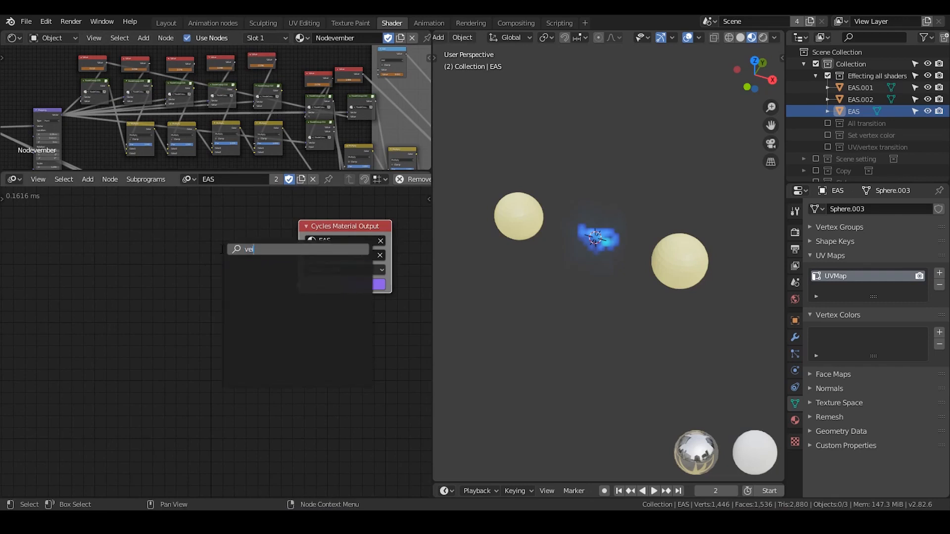
pyautogui.press('BackSpace')
pyautogui.press('BackSpace')
pyautogui.write('iewport')
pyautogui.press('Return')
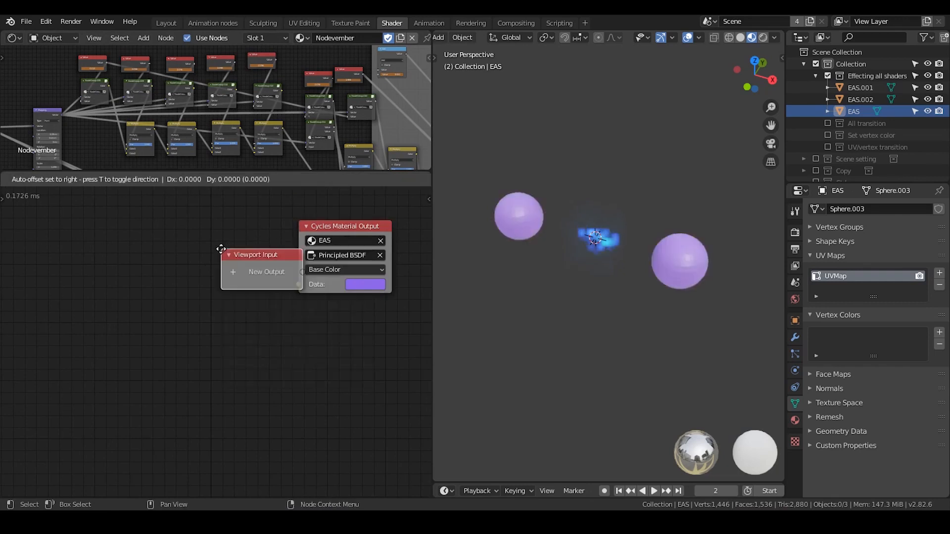
pyautogui.click(154, 266)
pyautogui.scroll(2, 188, 260)
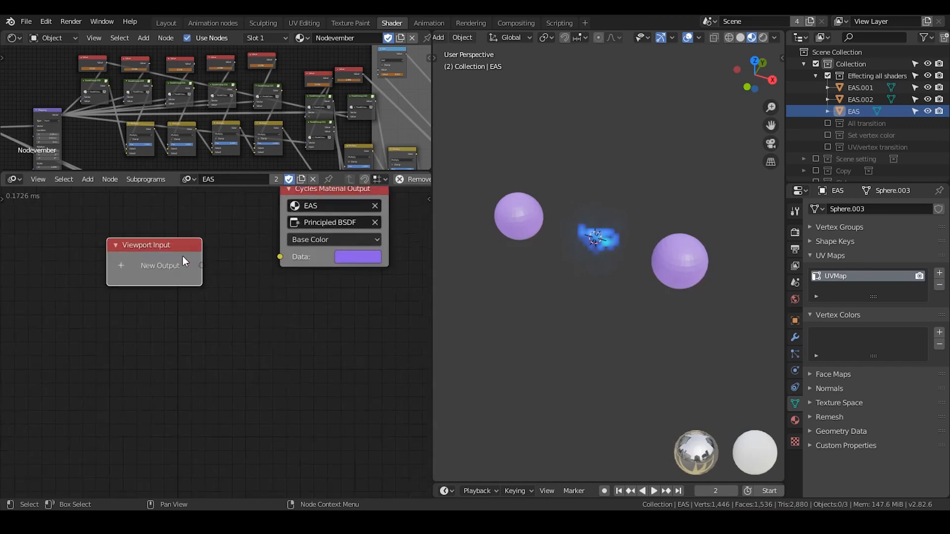
pyautogui.moveTo(182, 255); pyautogui.dragTo(190, 263)
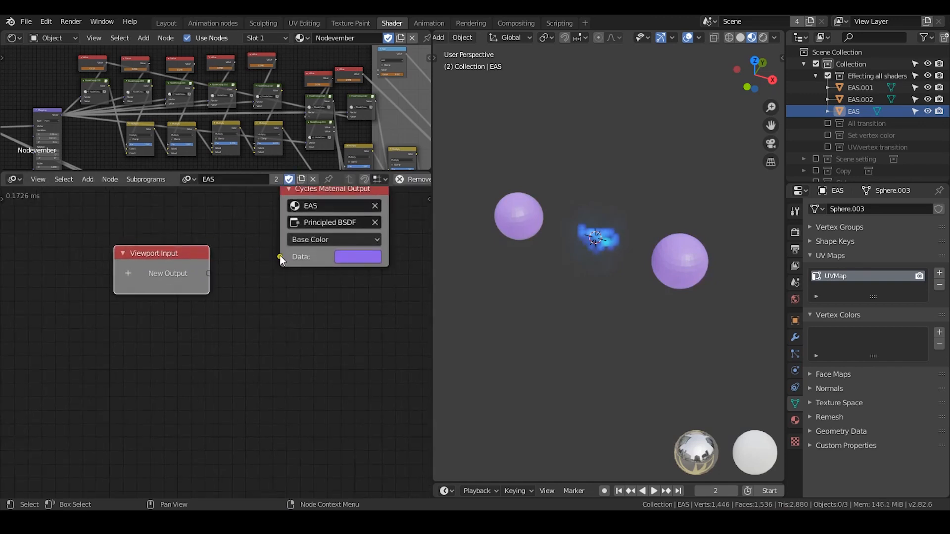
pyautogui.moveTo(281, 257); pyautogui.dragTo(210, 273)
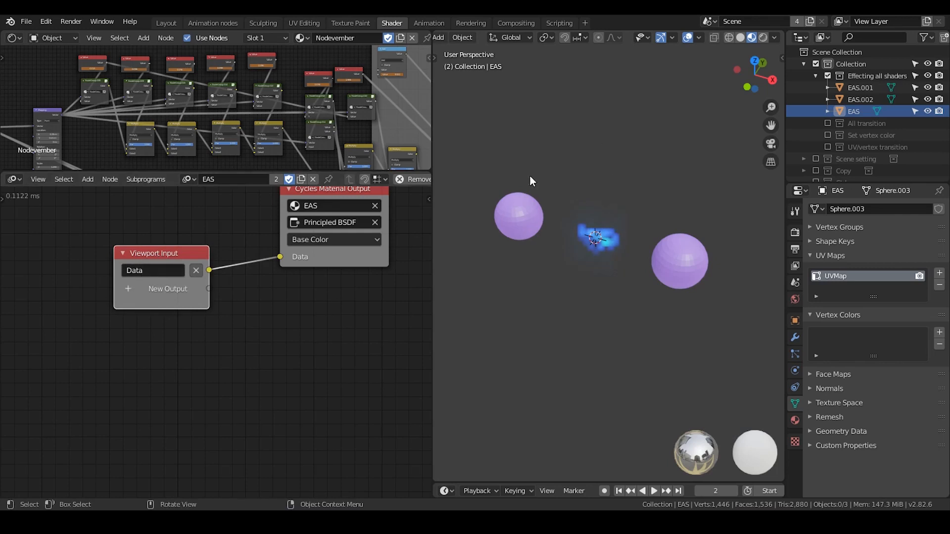
# Show the Animation Nodes viewport controls in the 3D view and shift the Viewport Input's Data color to a pinker purple.
pyautogui.press('n')
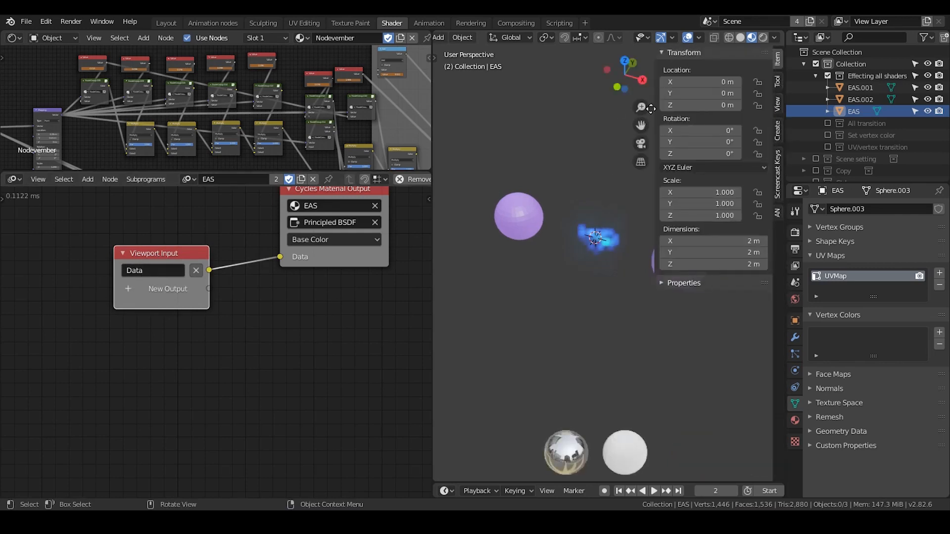
pyautogui.click(777, 213)
pyautogui.click(664, 53)
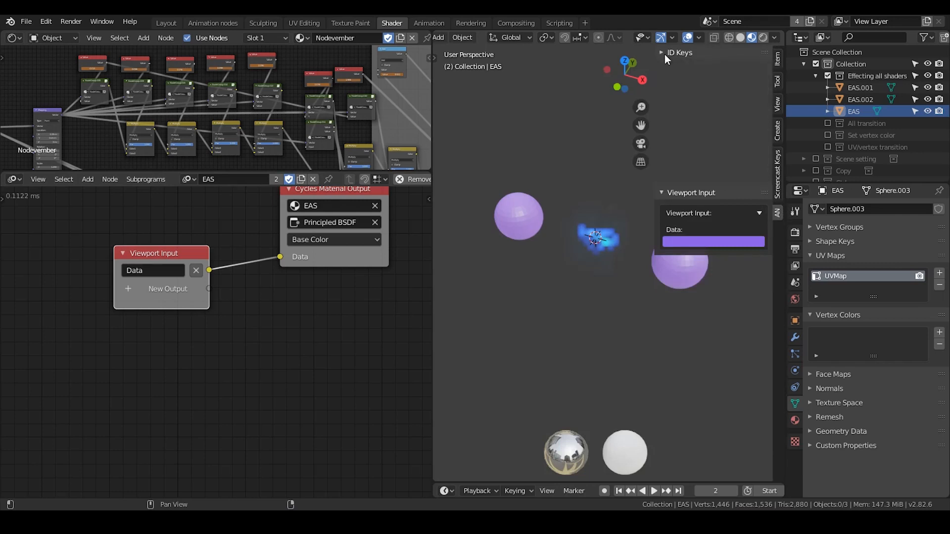
pyautogui.click(699, 117)
pyautogui.moveTo(704, 180); pyautogui.dragTo(737, 172)
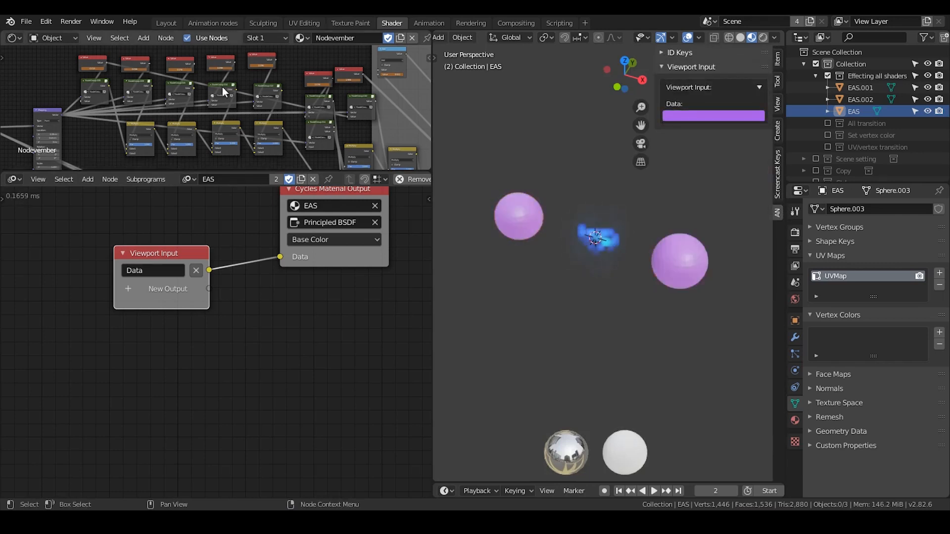
# Duplicate the Cycles Material Output node three times, stacking the copies below the original.
pyautogui.moveTo(222, 87); pyautogui.dragTo(272, 124, button='middle')
pyautogui.scroll(1, 272, 125)
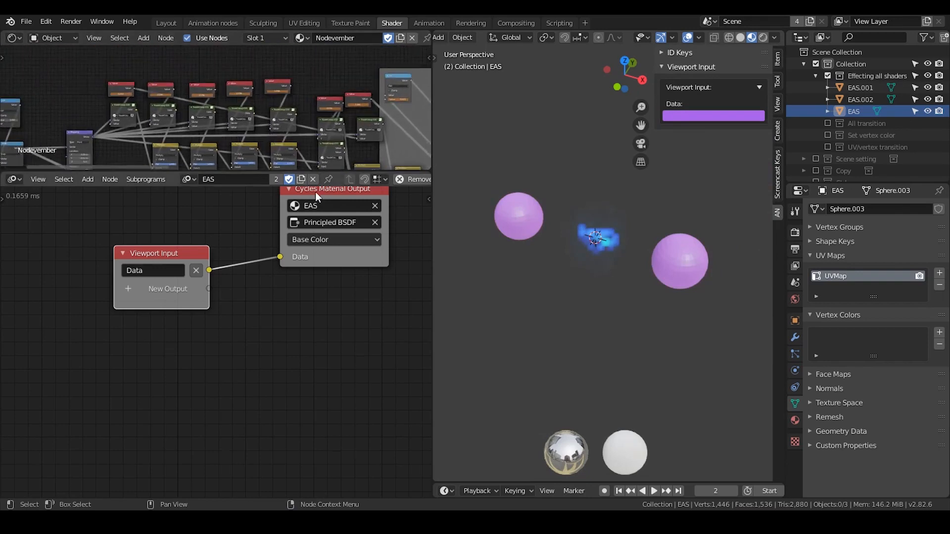
pyautogui.click(319, 192)
pyautogui.hotkey('shift', 'd')
pyautogui.click(323, 280)
pyautogui.hotkey('shift', 'd')
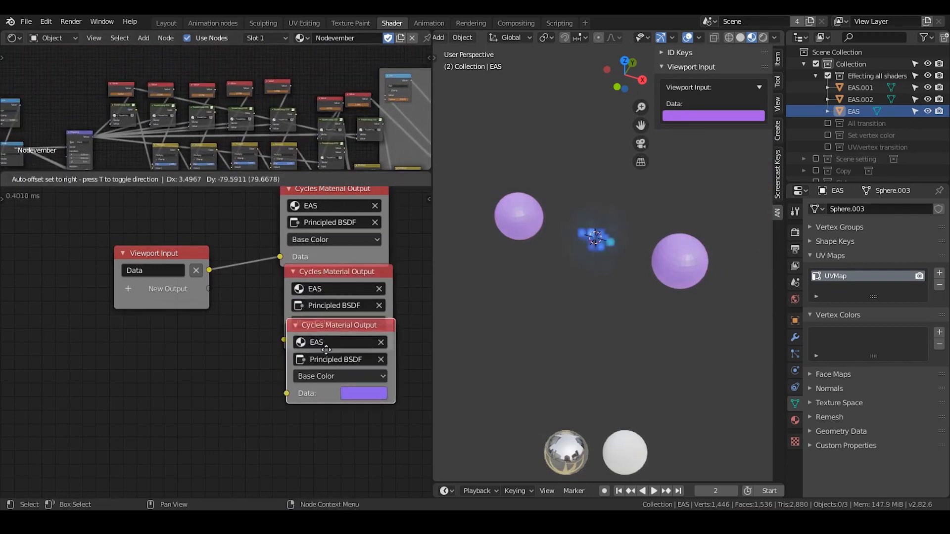
pyautogui.click(329, 361)
pyautogui.hotkey('shift', 'd')
pyautogui.click(331, 380)
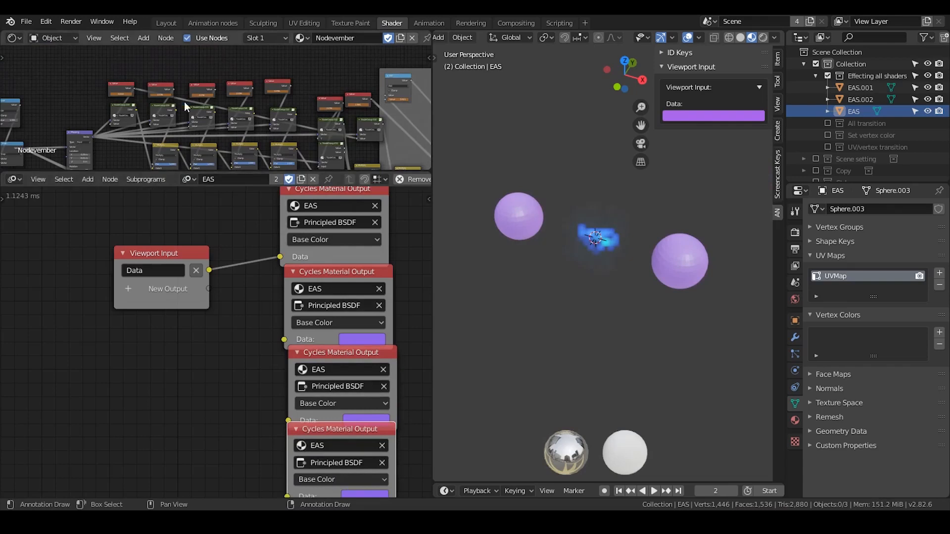
# Delete the three duplicated Cycles Material Output nodes.
pyautogui.moveTo(405, 282); pyautogui.dragTo(309, 465)
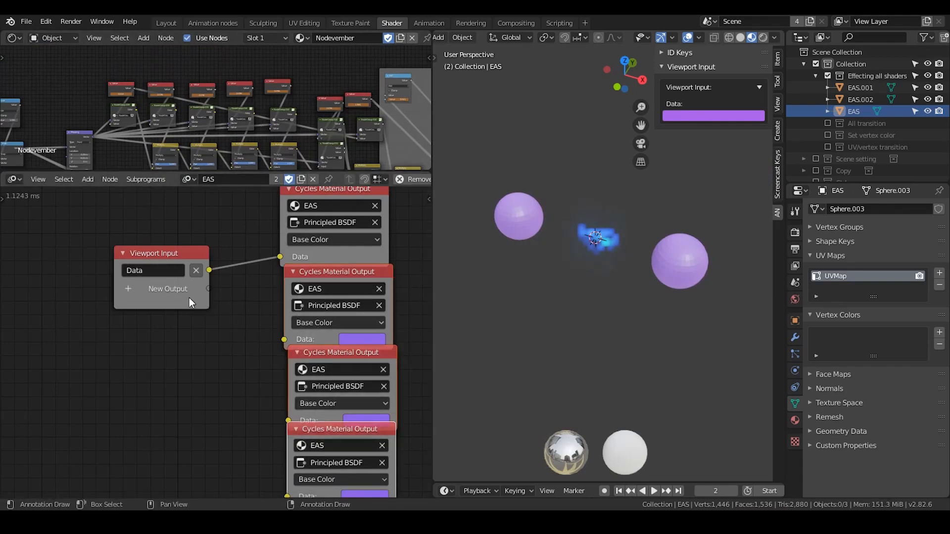
pyautogui.press('x')
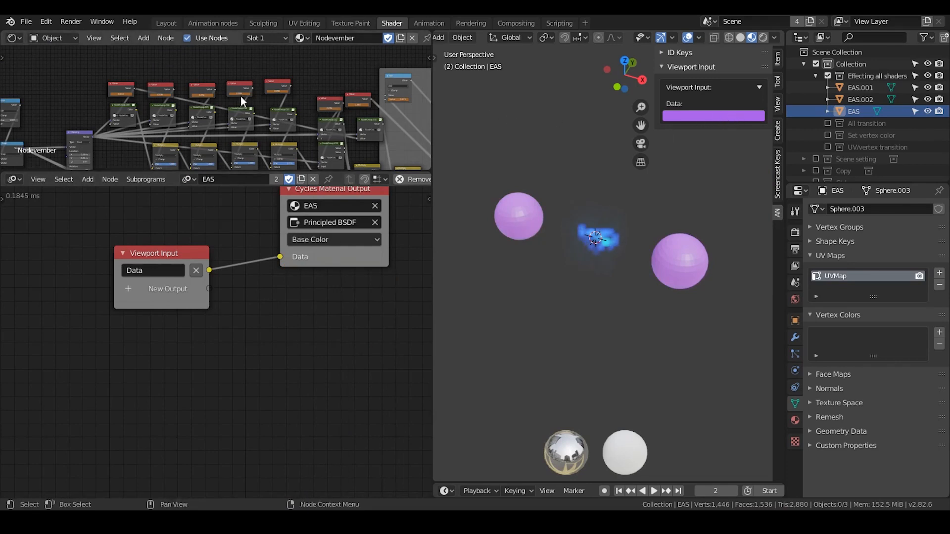
# Examine the upper row of Value nodes and its surrounding branches in the Nodevember shader tree.
pyautogui.moveTo(296, 96); pyautogui.dragTo(268, 87, button='middle')
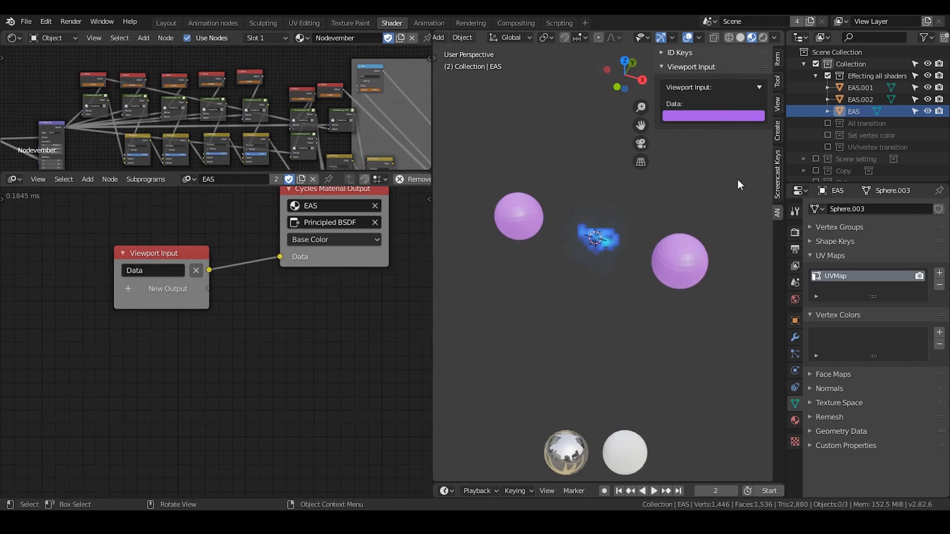
pyautogui.scroll(-3, 330, 119)
pyautogui.moveTo(309, 117); pyautogui.dragTo(352, 147, button='middle')
pyautogui.scroll(-2, 274, 99)
pyautogui.scroll(3, 312, 133)
pyautogui.moveTo(242, 119); pyautogui.dragTo(278, 84, button='middle')
pyautogui.scroll(3, 302, 101)
# Reposition the Viewport Input node and disconnect it from the Cycles Material Output node's Data input.
pyautogui.click(186, 254)
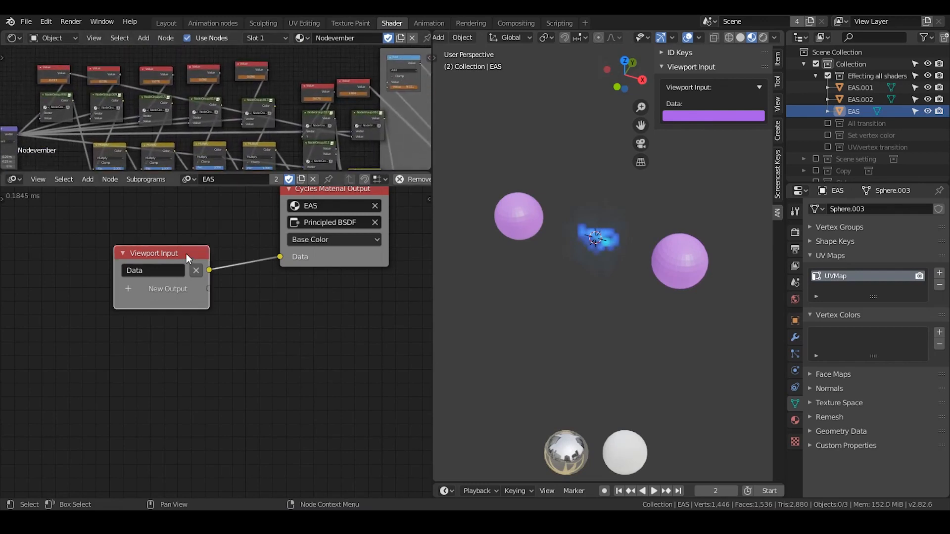
pyautogui.moveTo(186, 254); pyautogui.dragTo(175, 269)
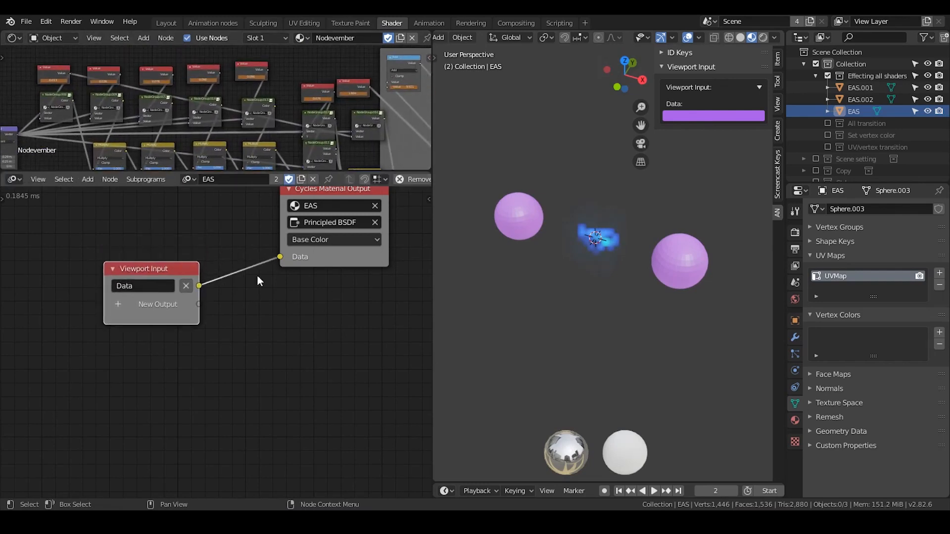
pyautogui.moveTo(281, 258); pyautogui.dragTo(237, 238)
# Inspect the first four Value nodes feeding the node groups, checking each node's name and value.
pyautogui.scroll(4, 158, 116)
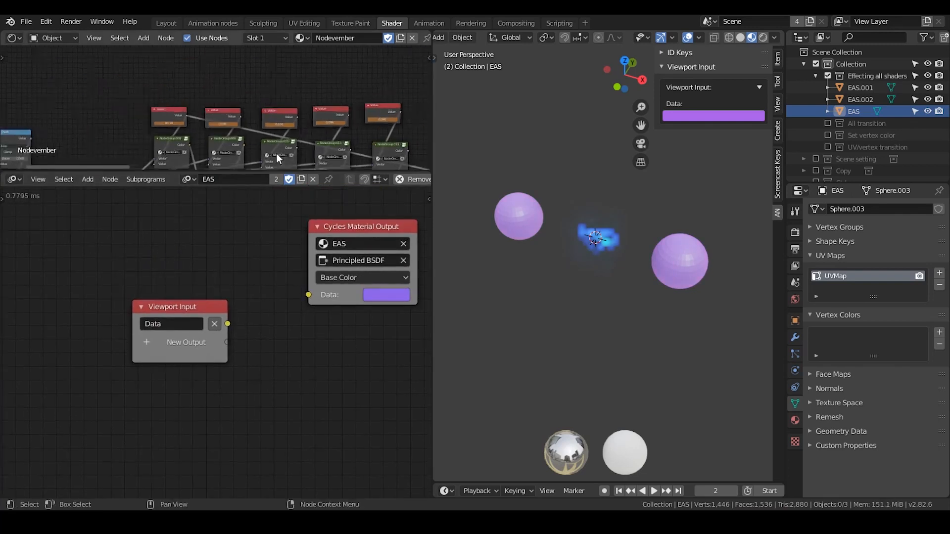
pyautogui.click(82, 85)
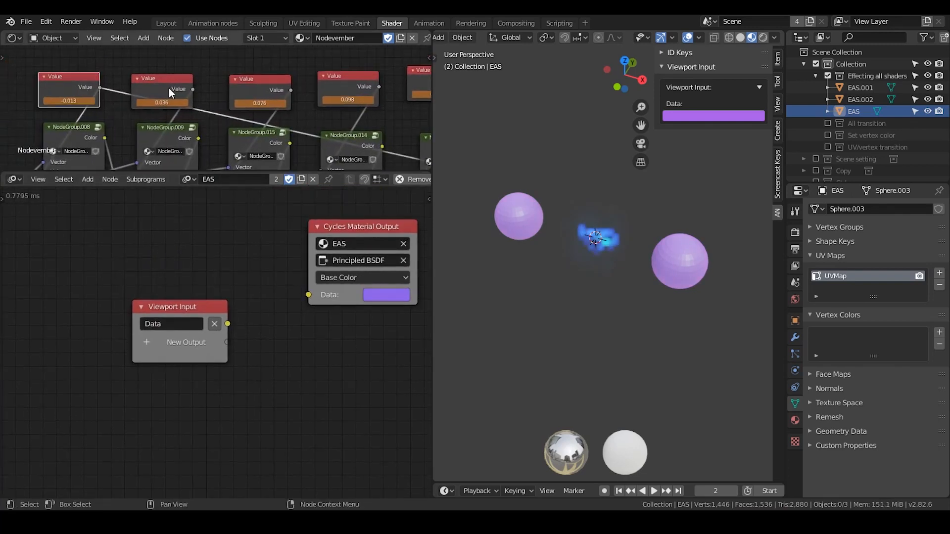
pyautogui.click(186, 87)
pyautogui.click(274, 87)
pyautogui.click(354, 88)
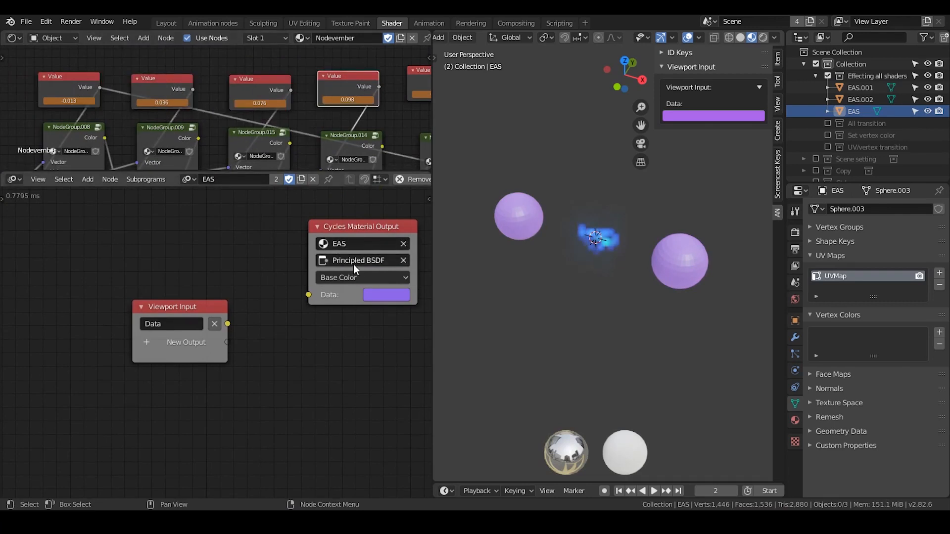
pyautogui.click(137, 78)
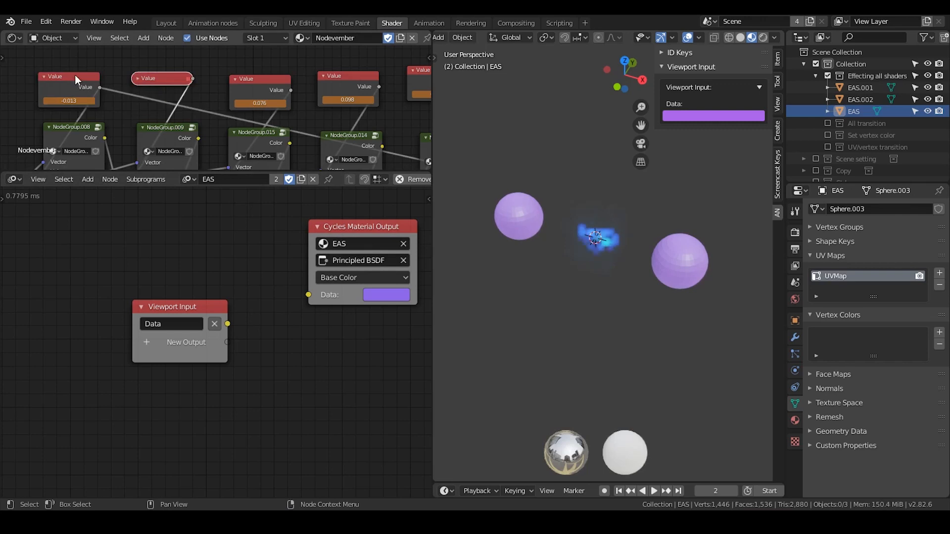
pyautogui.click(140, 78)
pyautogui.moveTo(139, 89); pyautogui.dragTo(141, 89, button='middle')
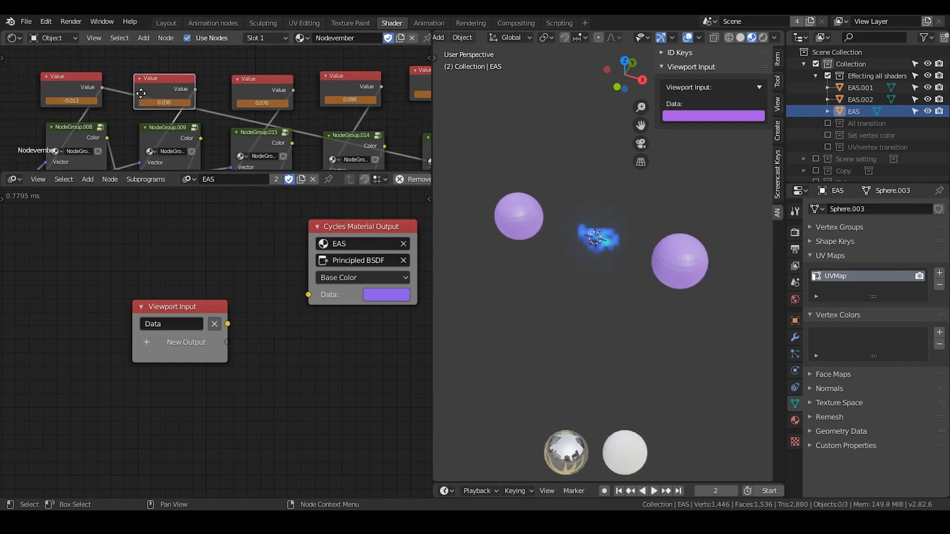
# Inspect the names of the first four Value nodes above the node groups in the Nodevember shader tree.
pyautogui.click(85, 83)
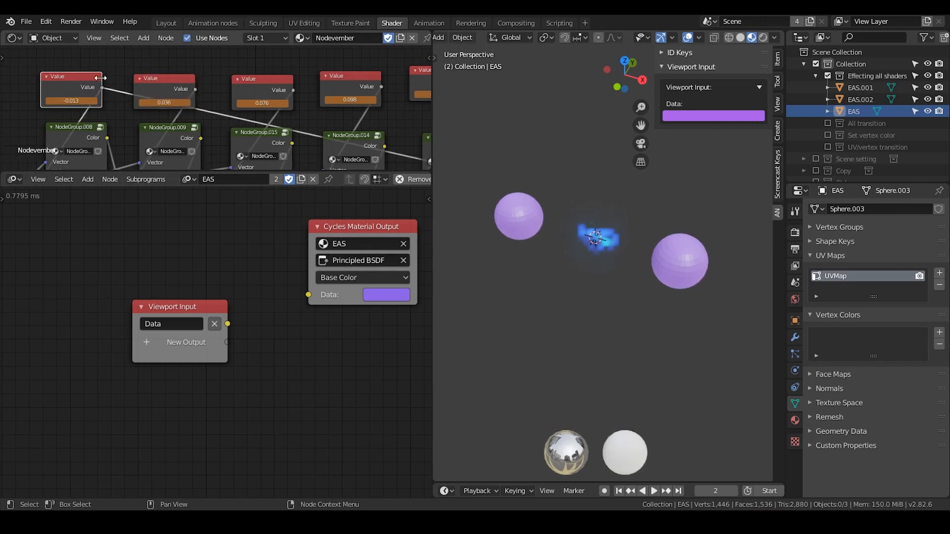
pyautogui.press('n')
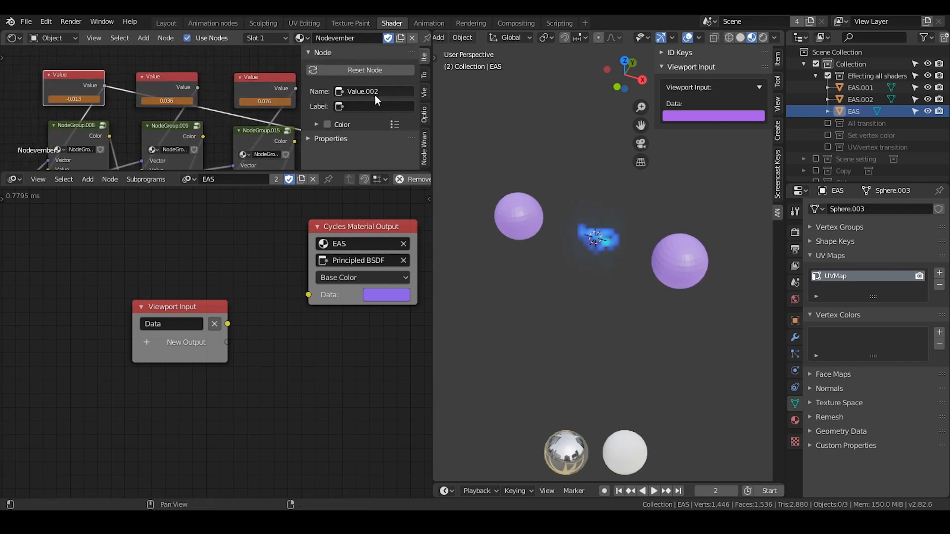
pyautogui.click(162, 86)
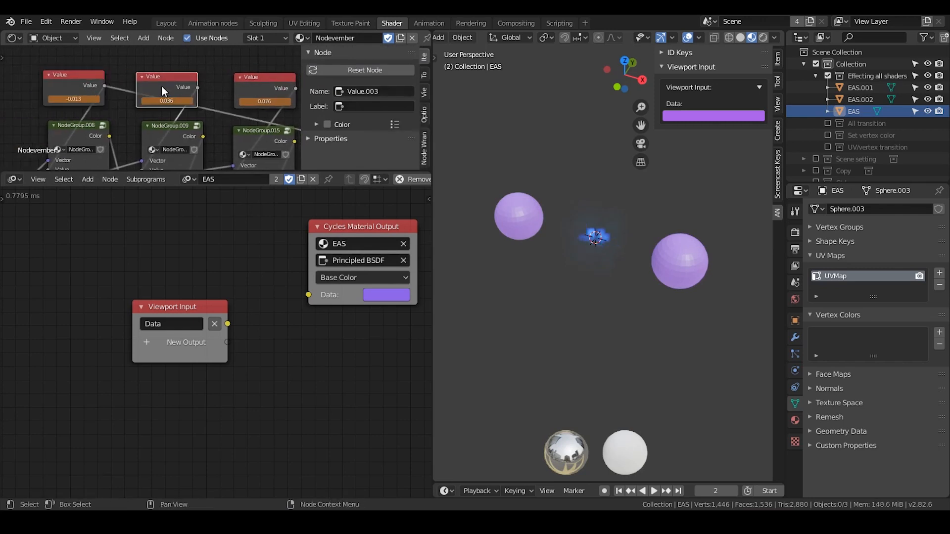
pyautogui.moveTo(269, 89); pyautogui.dragTo(178, 91, button='middle')
pyautogui.click(222, 88)
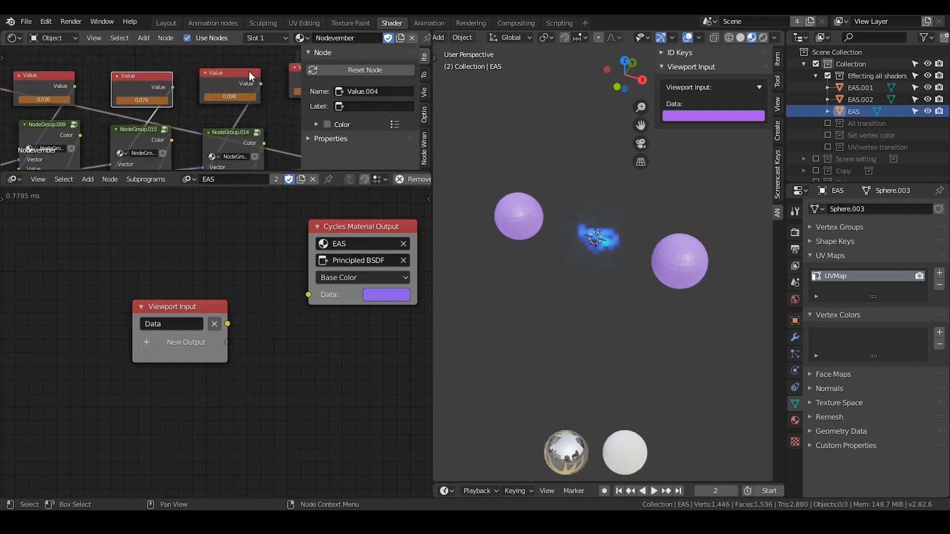
pyautogui.click(245, 87)
pyautogui.moveTo(244, 88); pyautogui.dragTo(206, 91, button='middle')
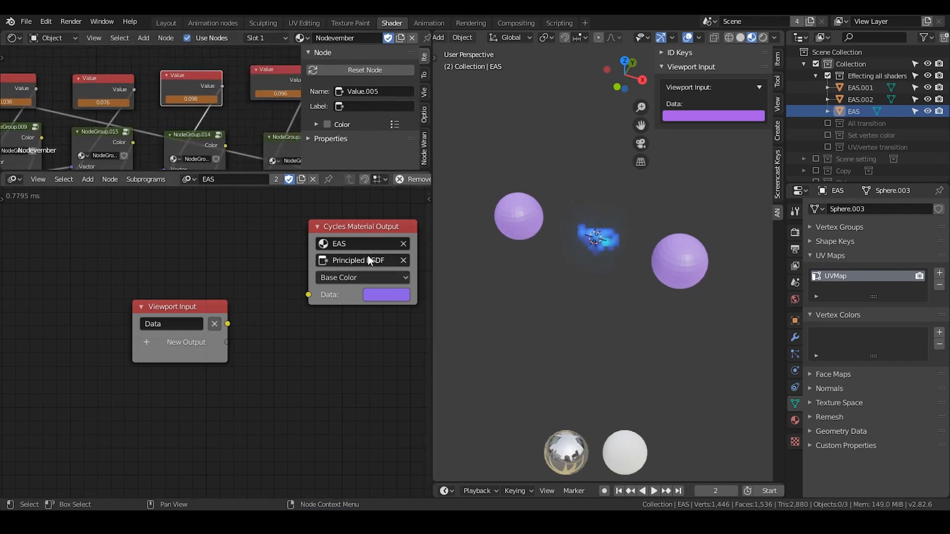
# Try targeting the Nodevember material's Value node in the Cycles Material Output node.
pyautogui.click(363, 244)
pyautogui.click(348, 303)
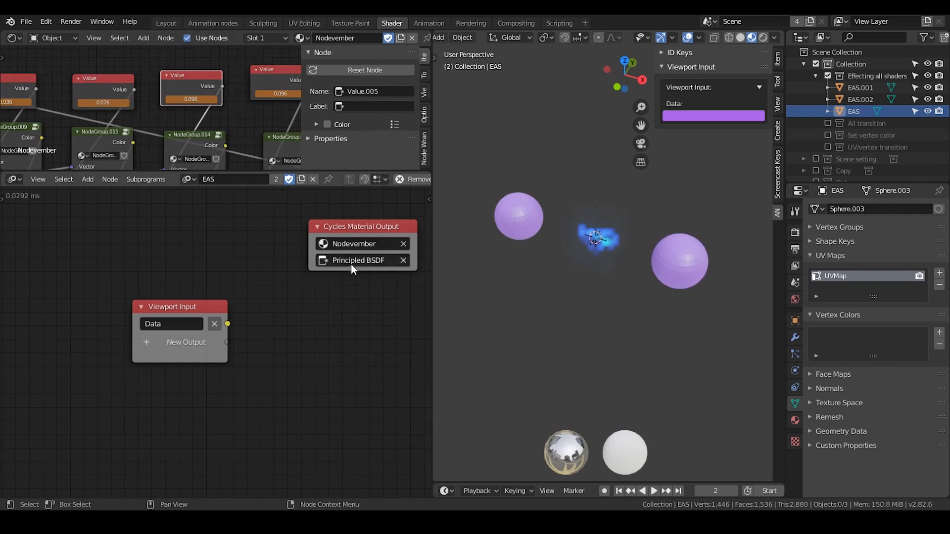
pyautogui.click(351, 262)
pyautogui.write('val')
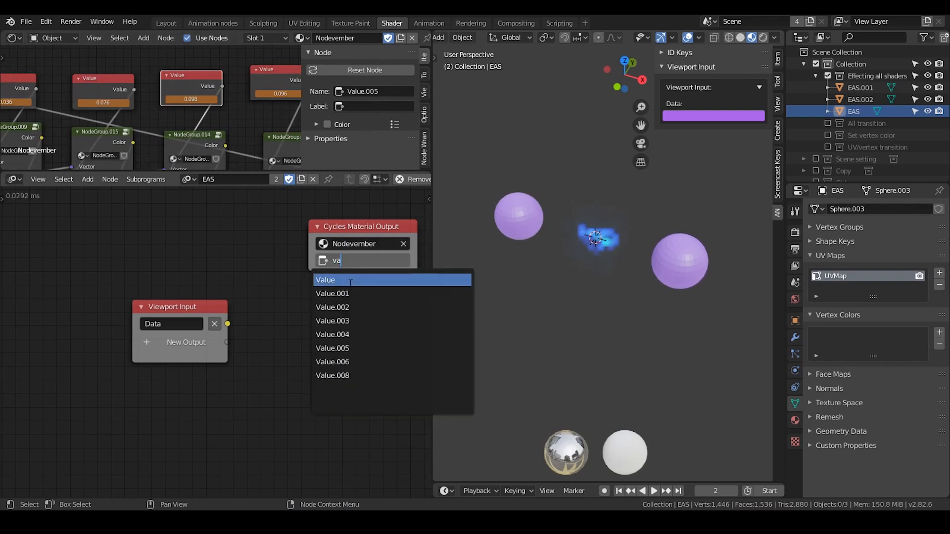
pyautogui.press('Return')
pyautogui.moveTo(174, 113); pyautogui.dragTo(266, 95, button='middle')
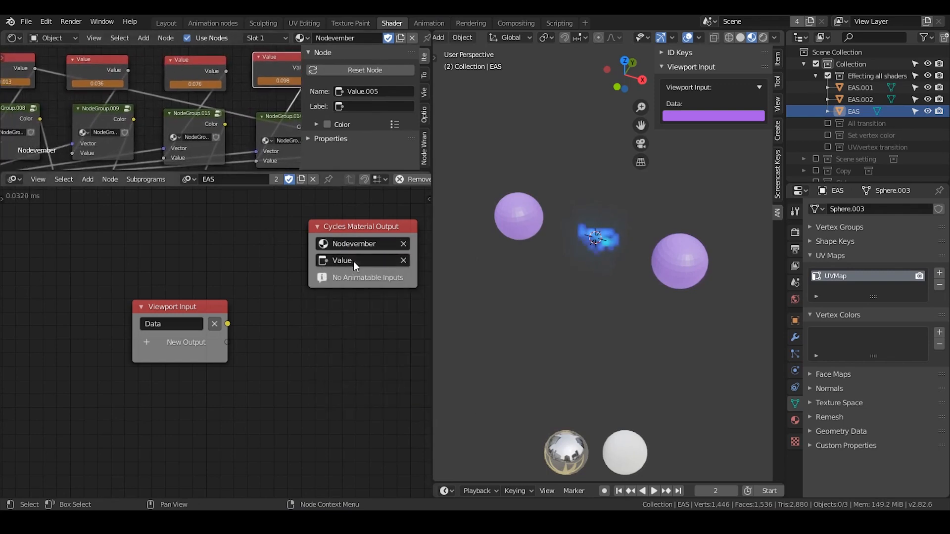
pyautogui.click(358, 264)
pyautogui.write('va')
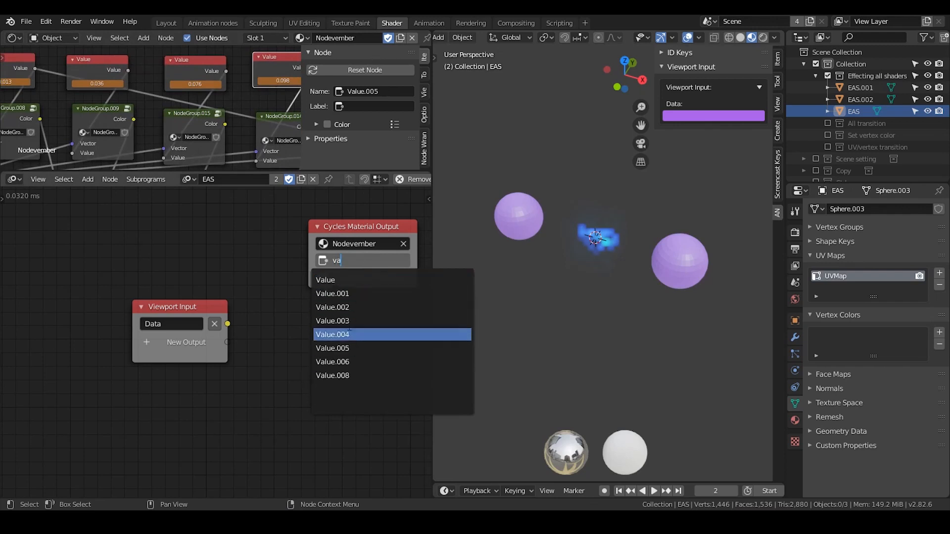
pyautogui.click(332, 246)
pyautogui.moveTo(352, 225); pyautogui.dragTo(335, 229)
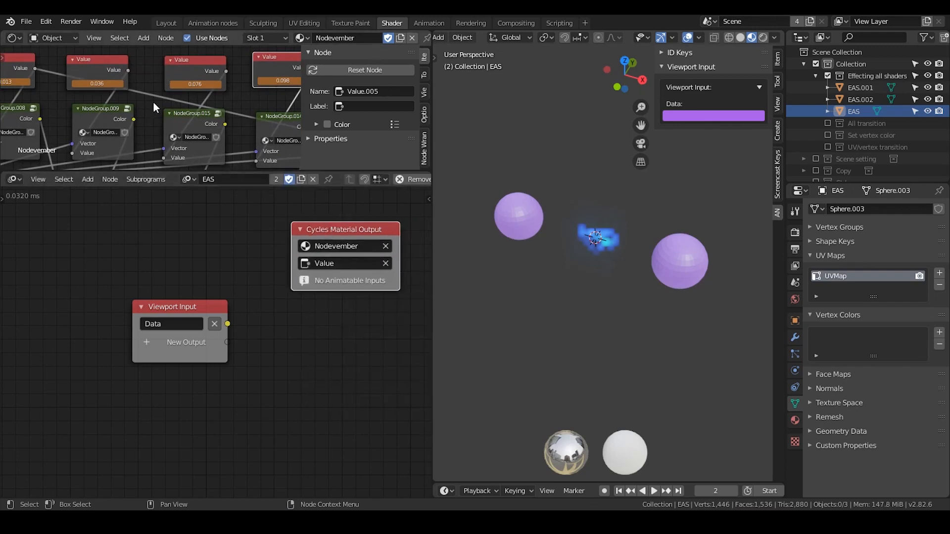
pyautogui.moveTo(153, 101); pyautogui.dragTo(191, 92, button='middle')
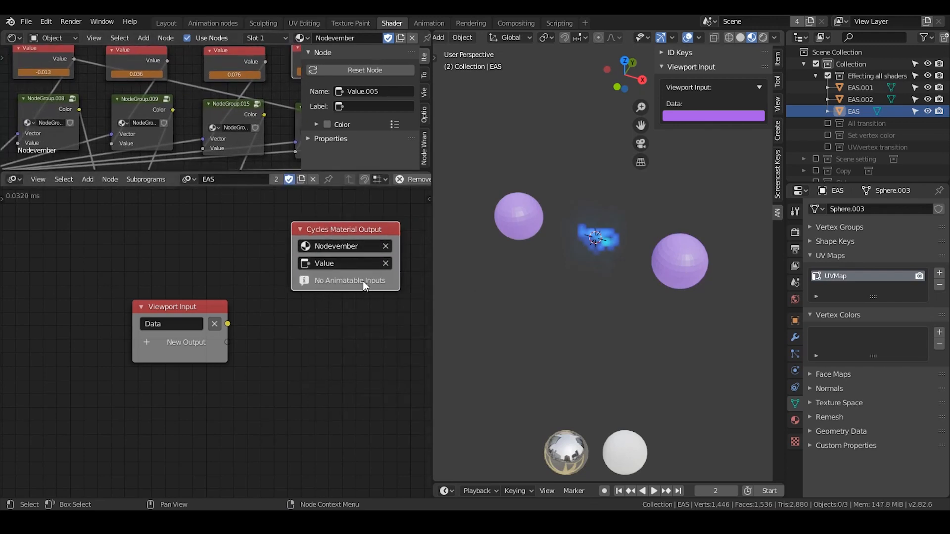
pyautogui.moveTo(376, 290); pyautogui.dragTo(302, 286, button='middle')
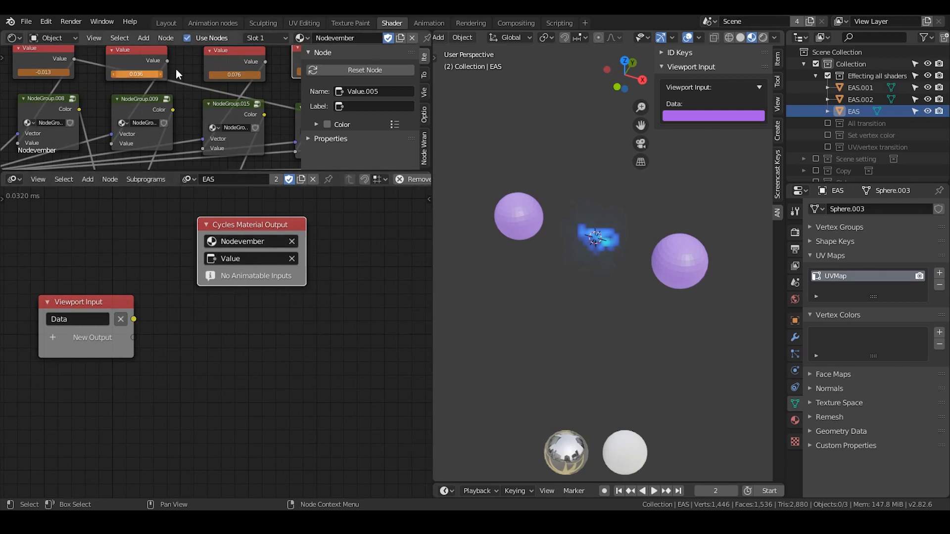
# Add an Expression node to the EAS animation node tree, beside the Cycles Material Output node.
pyautogui.moveTo(336, 217); pyautogui.dragTo(86, 376)
pyautogui.moveTo(334, 230); pyautogui.dragTo(85, 418)
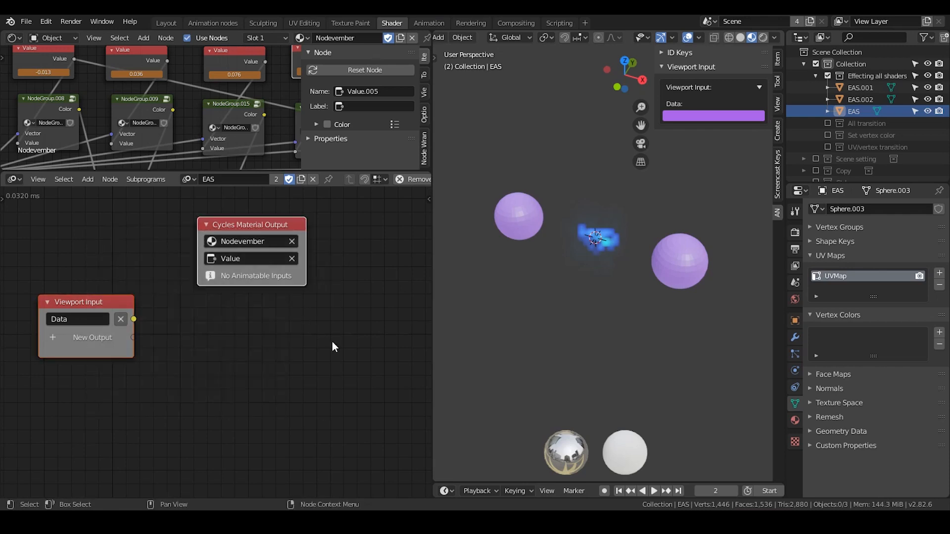
pyautogui.moveTo(346, 328); pyautogui.dragTo(247, 305, button='middle')
pyautogui.scroll(-3, 247, 305)
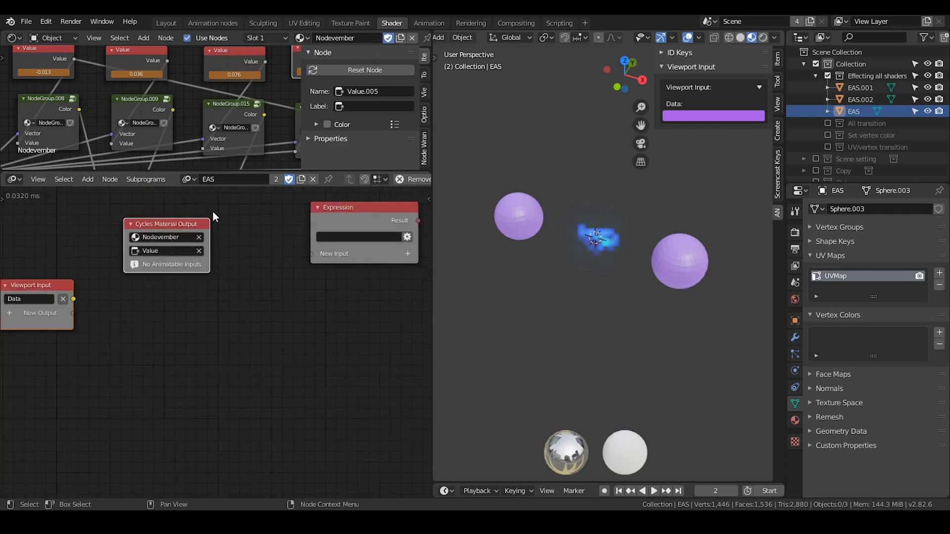
# Delete the Cycles Material Output node and bring the Expression node closer to the Viewport Input node.
pyautogui.click(194, 226)
pyautogui.press('x')
pyautogui.moveTo(69, 298); pyautogui.dragTo(222, 273)
pyautogui.moveTo(281, 260); pyautogui.dragTo(159, 293, button='middle')
pyautogui.scroll(3, 163, 287)
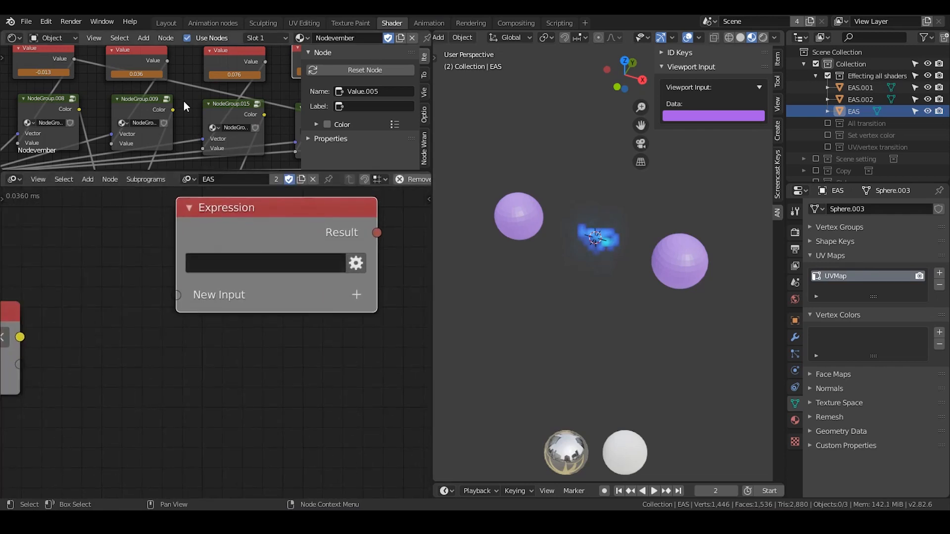
# Copy the full data path of the second Value node's default value and paste it into the Expression node.
pyautogui.moveTo(196, 172); pyautogui.dragTo(189, 250)
pyautogui.moveTo(176, 156); pyautogui.dragTo(208, 153, button='middle')
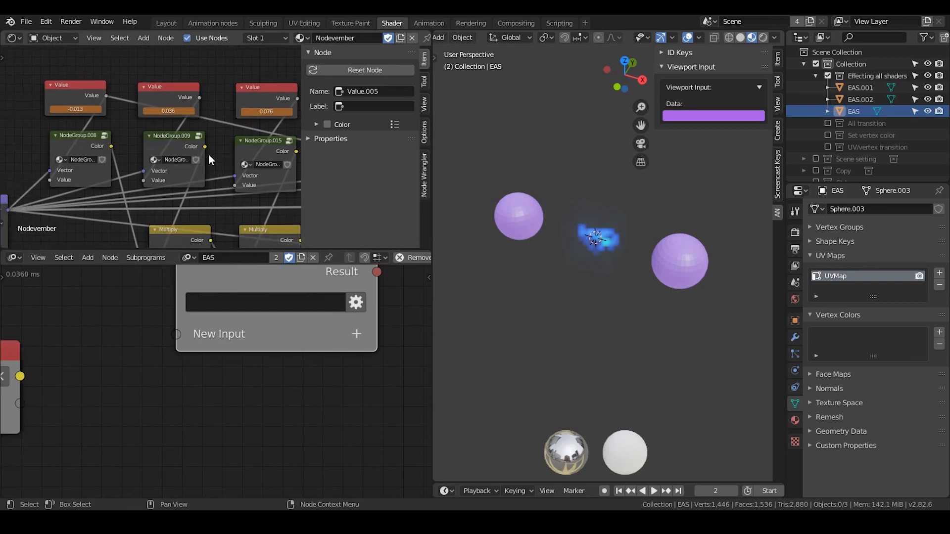
pyautogui.scroll(1, 209, 153)
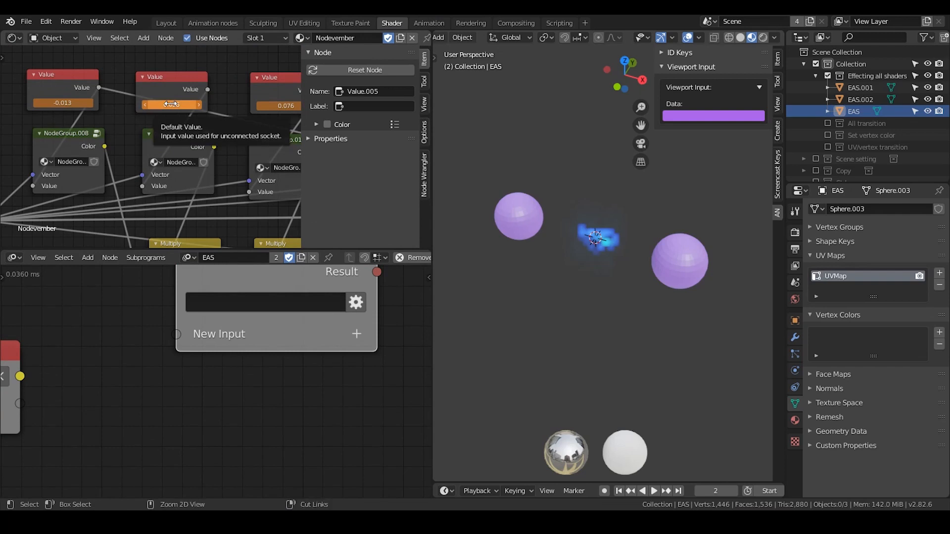
pyautogui.hotkey('ctrl', 'alt', 'shift', 'c')
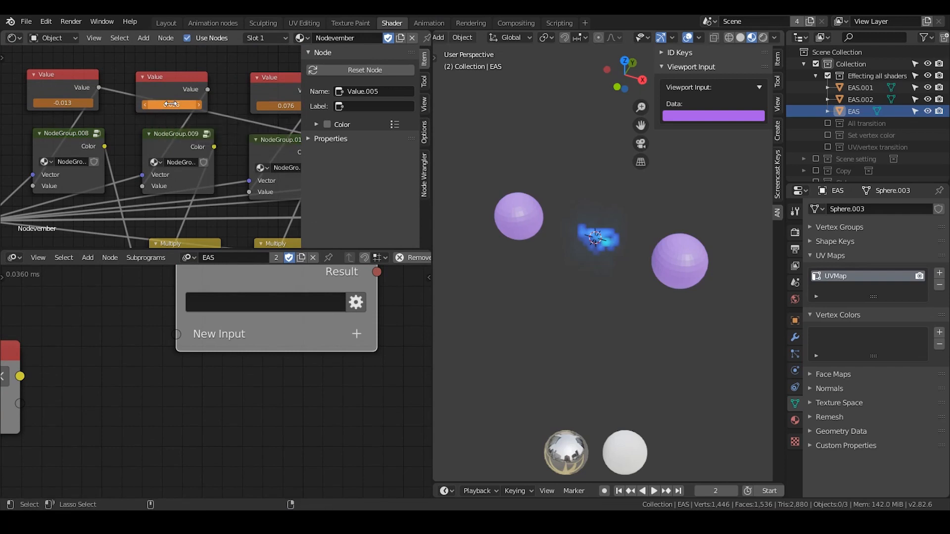
pyautogui.click(254, 301)
pyautogui.hotkey('ctrl', 'v')
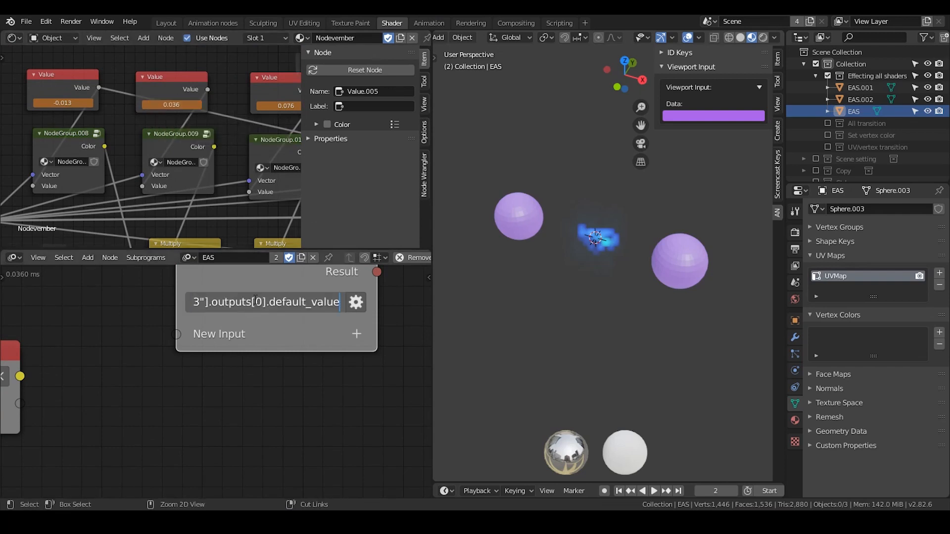
pyautogui.click(282, 362)
# Widen the Expression node and append " = x" to the pasted Value.003 data path.
pyautogui.moveTo(317, 373); pyautogui.dragTo(278, 373, button='middle')
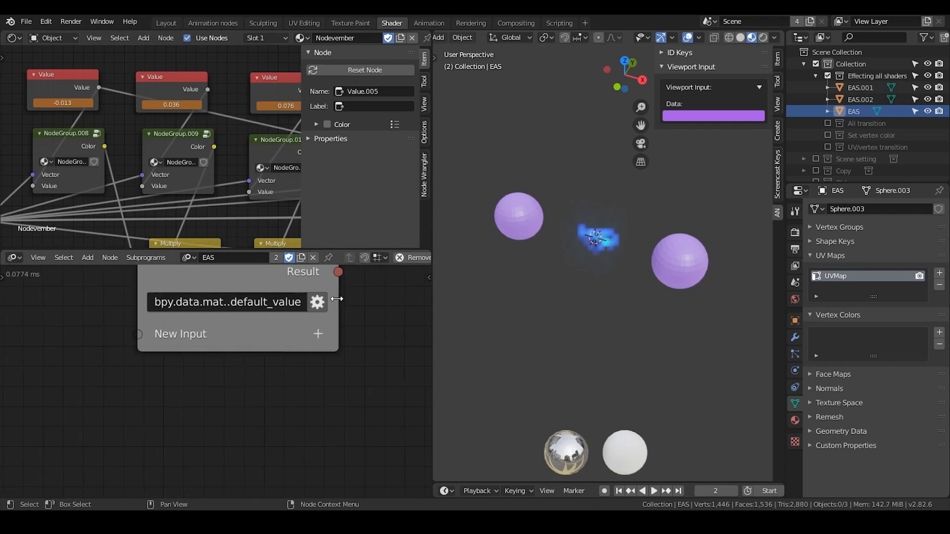
pyautogui.moveTo(339, 300); pyautogui.dragTo(428, 301)
pyautogui.click(373, 302)
pyautogui.press('End')
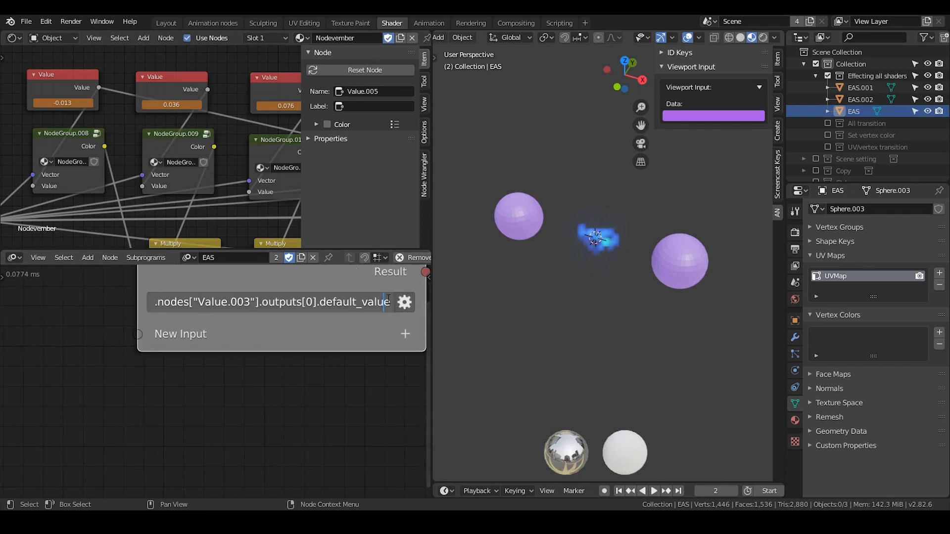
pyautogui.write('= x')
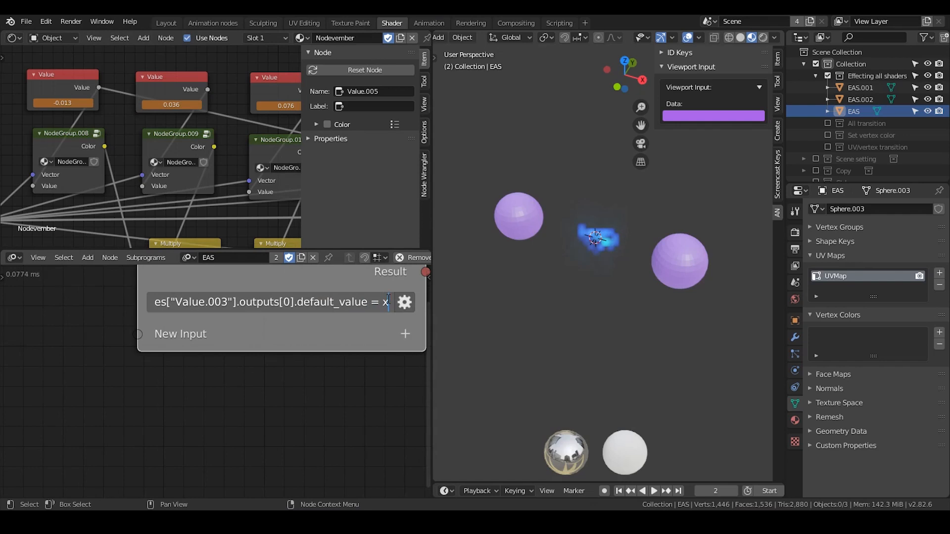
pyautogui.press('Return')
# Add a Float output to the Viewport Input node.
pyautogui.moveTo(119, 360); pyautogui.dragTo(278, 330, button='middle')
pyautogui.click(60, 333)
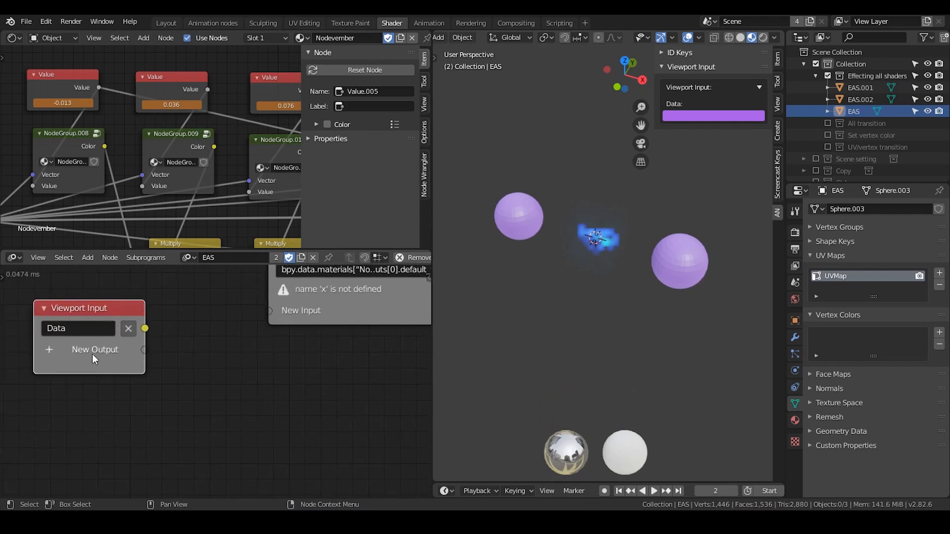
pyautogui.click(54, 348)
pyautogui.write('float')
pyautogui.press('Return')
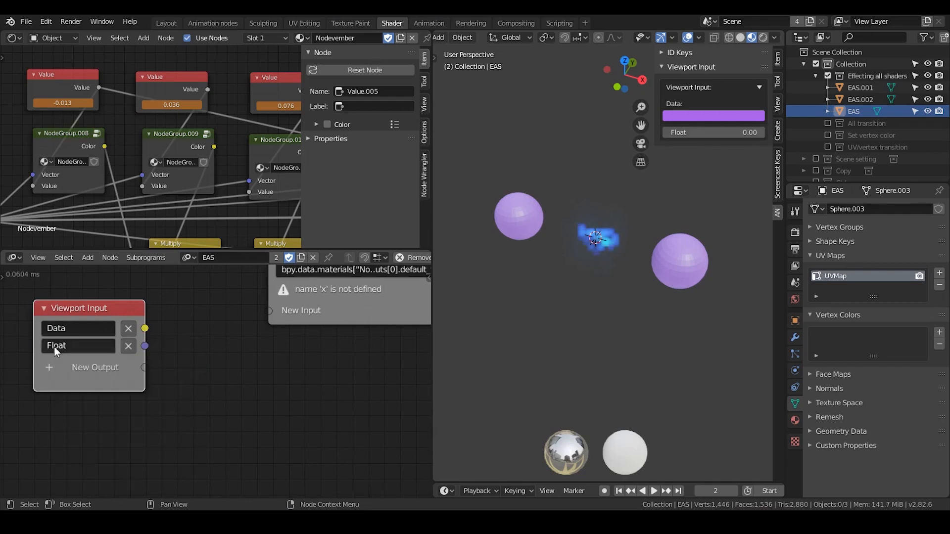
# Connect the Viewport Input node's Float output to the Expression node as input x.
pyautogui.click(187, 84)
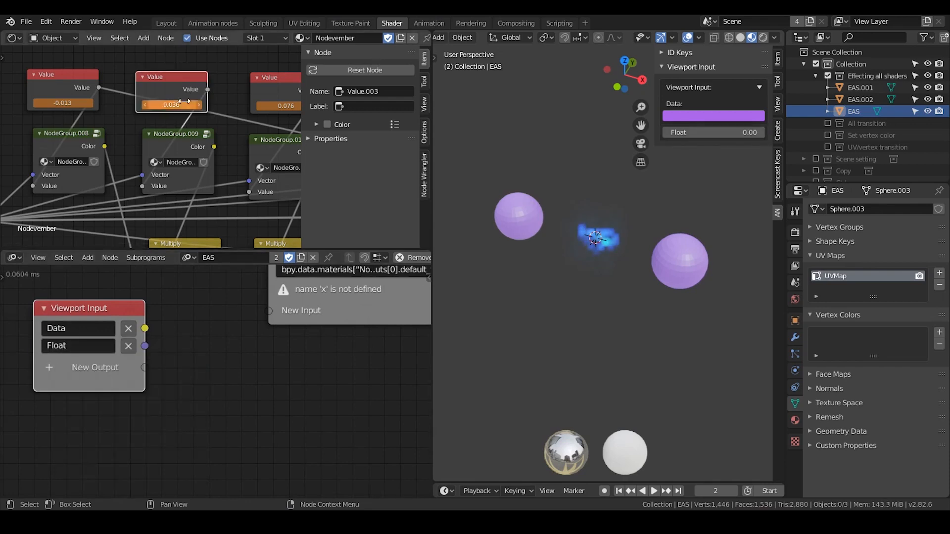
pyautogui.moveTo(145, 346); pyautogui.dragTo(272, 308)
pyautogui.moveTo(320, 336); pyautogui.dragTo(226, 364, button='middle')
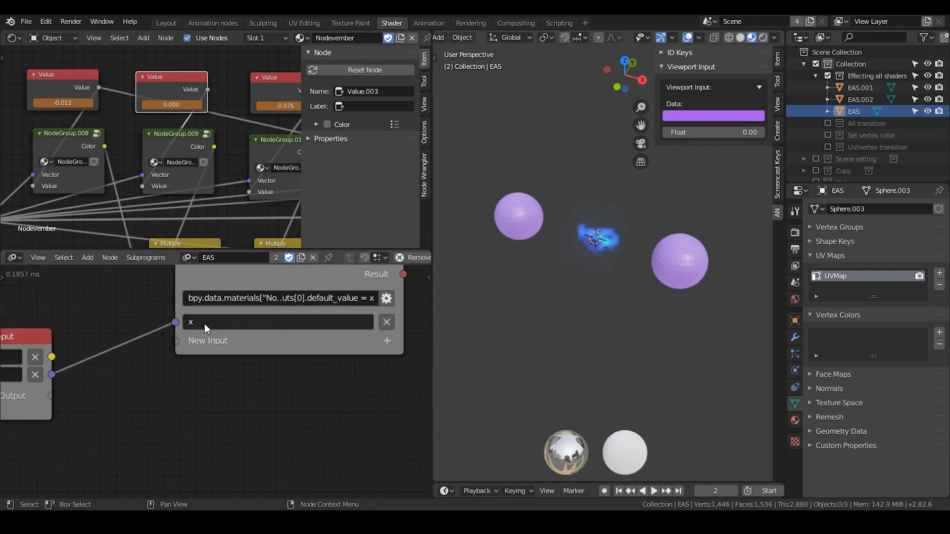
pyautogui.click(243, 354)
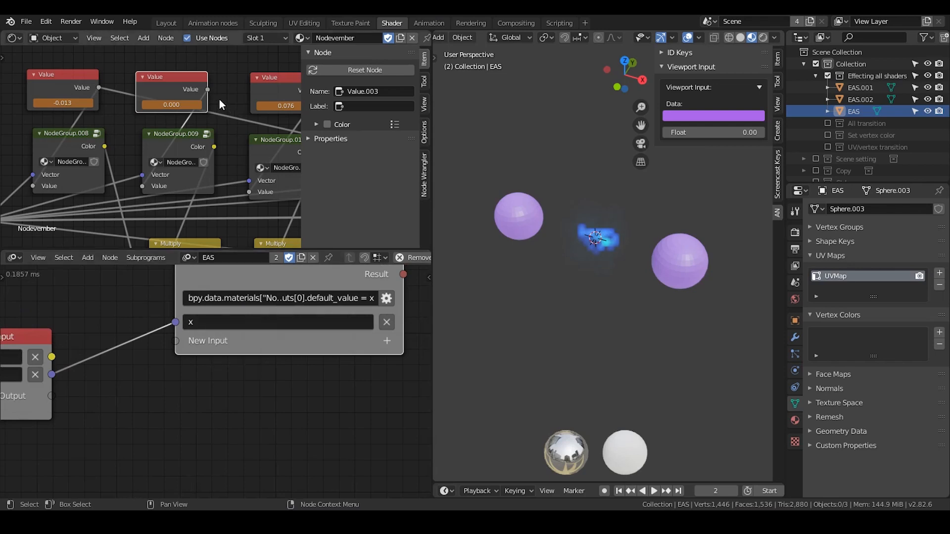
# Add a Float Input node near the Viewport Input node.
pyautogui.moveTo(122, 338); pyautogui.dragTo(201, 324, button='middle')
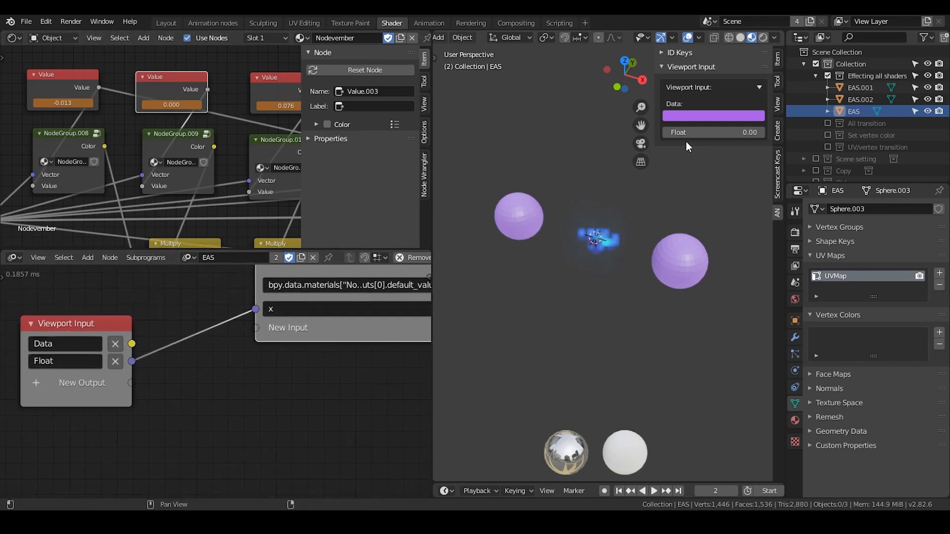
pyautogui.click(109, 324)
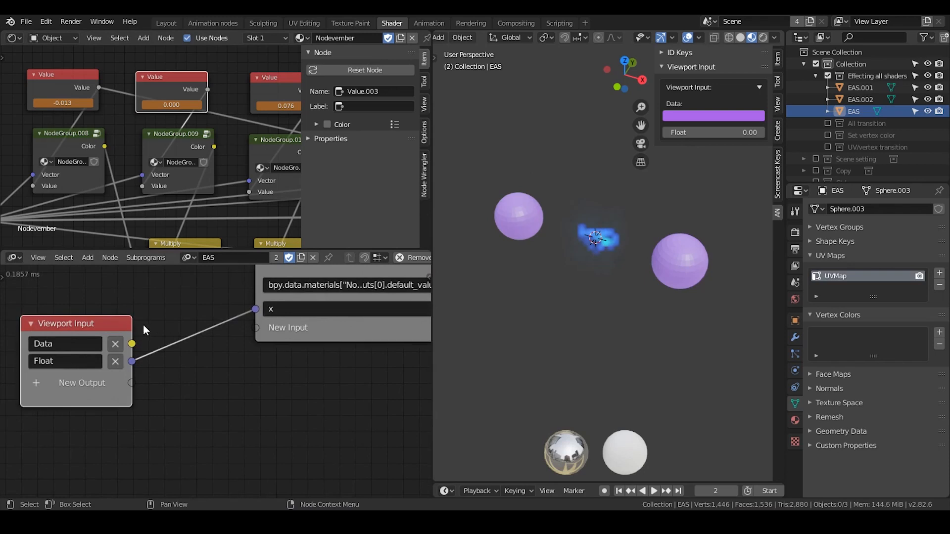
pyautogui.hotkey('ctrl', 'a')
pyautogui.write('float')
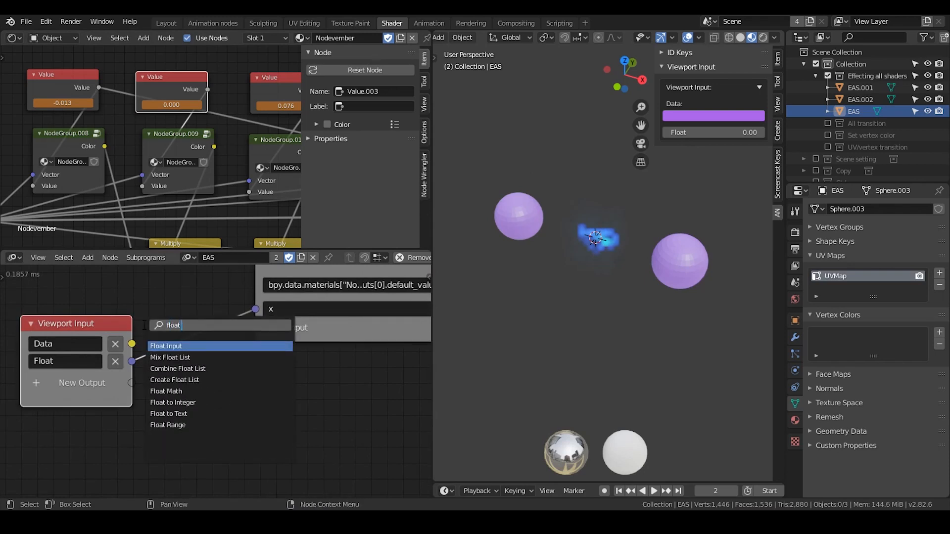
pyautogui.press('Return')
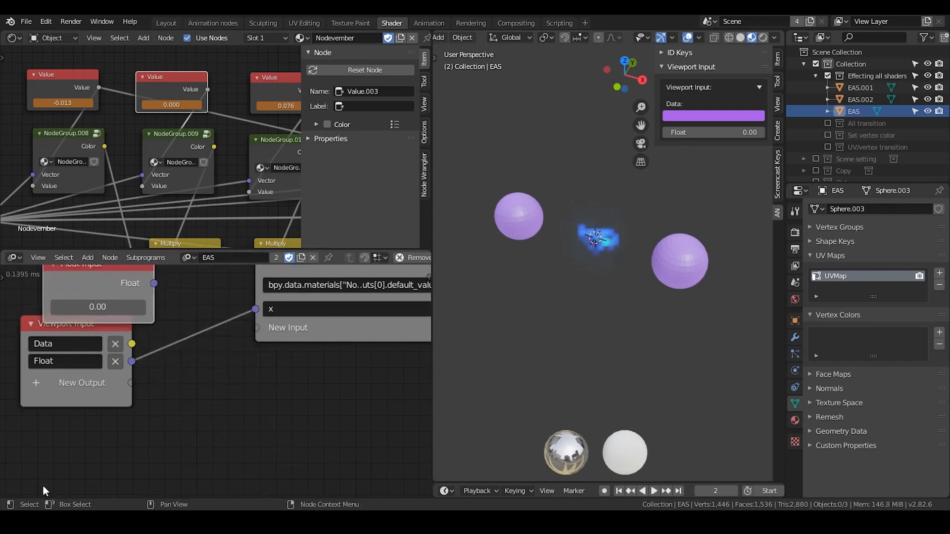
# Place the Float Input node above the Viewport Input node and link its Float output to the Expression's x input.
pyautogui.click(118, 397)
pyautogui.moveTo(125, 361); pyautogui.dragTo(160, 408, button='middle')
pyautogui.moveTo(140, 330); pyautogui.dragTo(291, 356)
pyautogui.moveTo(120, 302); pyautogui.dragTo(155, 299)
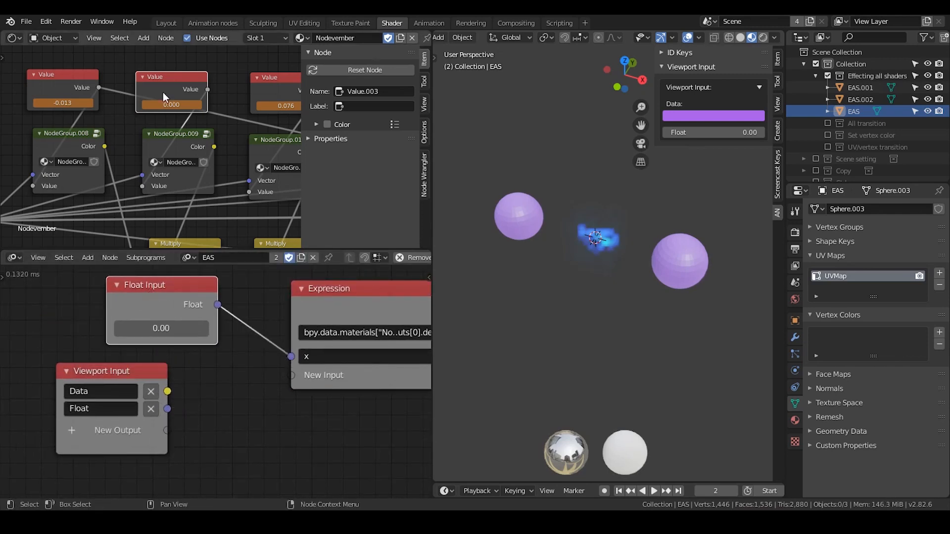
# Move the Value.003 shader node above its row and set the Float Input node's value to 0.66.
pyautogui.scroll(2, 173, 55)
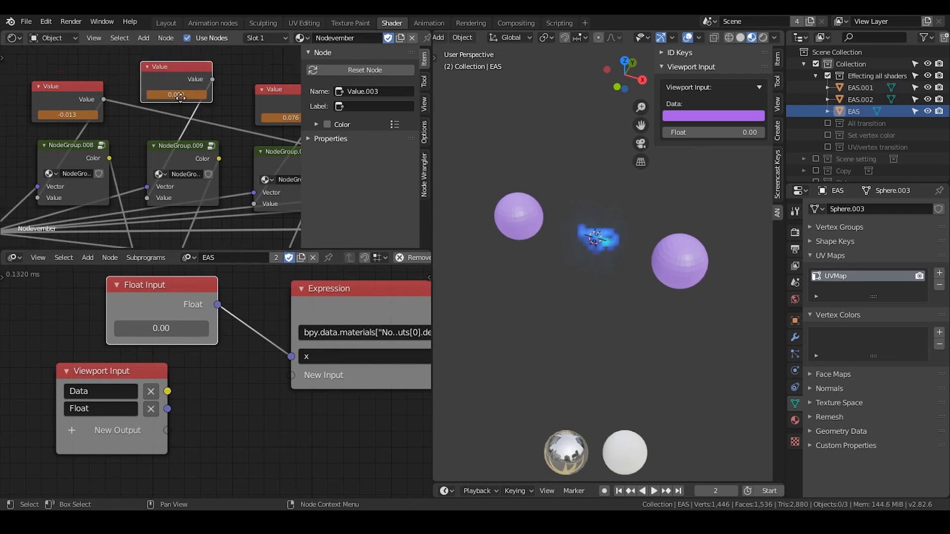
pyautogui.moveTo(182, 102); pyautogui.dragTo(175, 68)
pyautogui.moveTo(180, 112); pyautogui.dragTo(173, 153, button='middle')
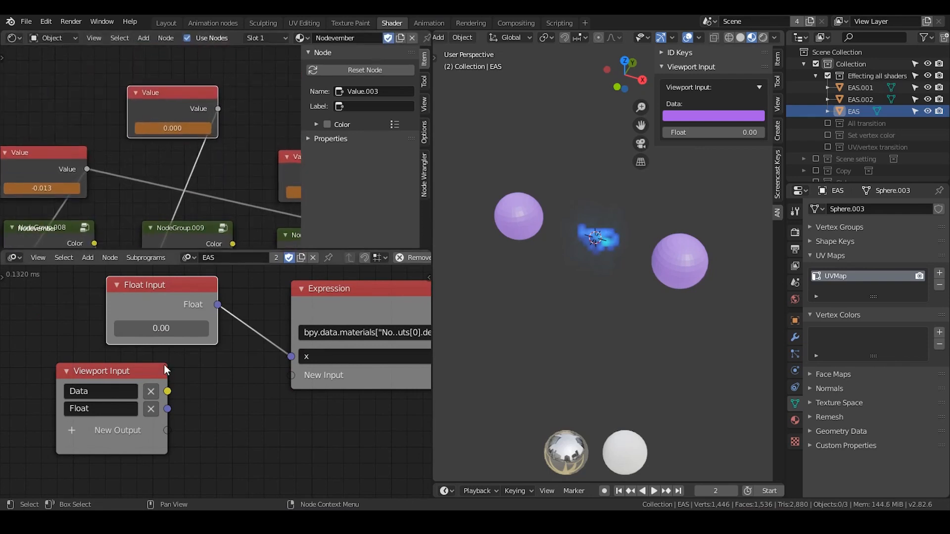
pyautogui.moveTo(157, 327); pyautogui.dragTo(189, 327)
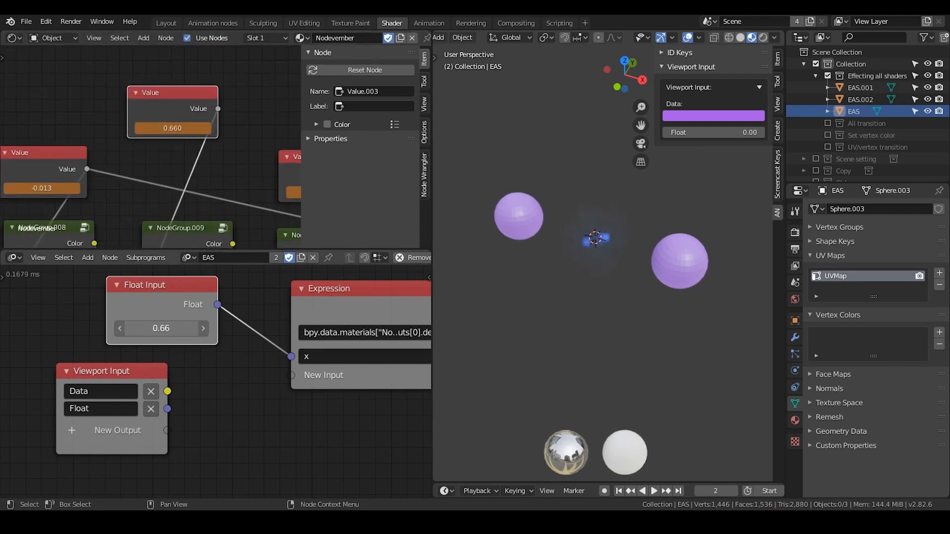
# Set the Float Input node's value to 50 and finally to 25 to drive the linked shader Value node.
pyautogui.click(161, 328)
pyautogui.write('50')
pyautogui.press('Return')
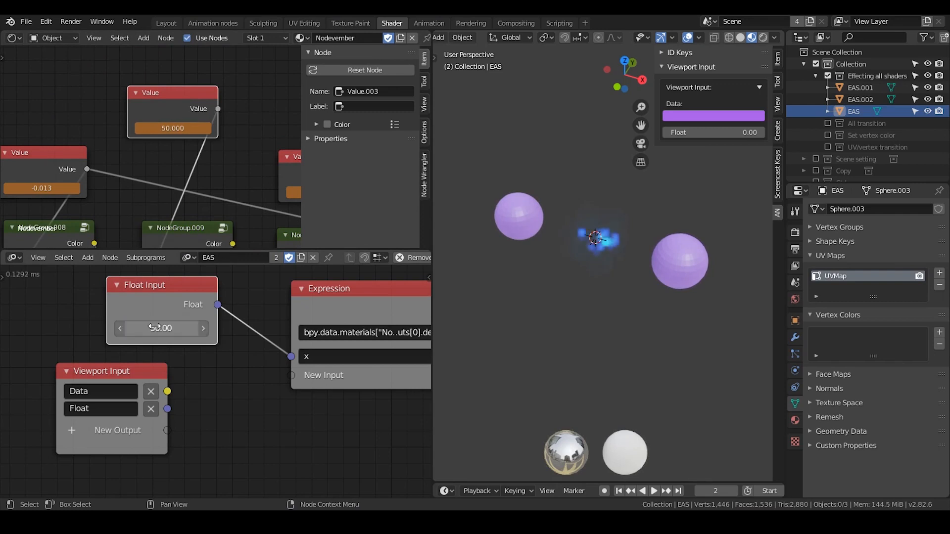
pyautogui.click(179, 330)
pyautogui.write('25')
pyautogui.press('Return')
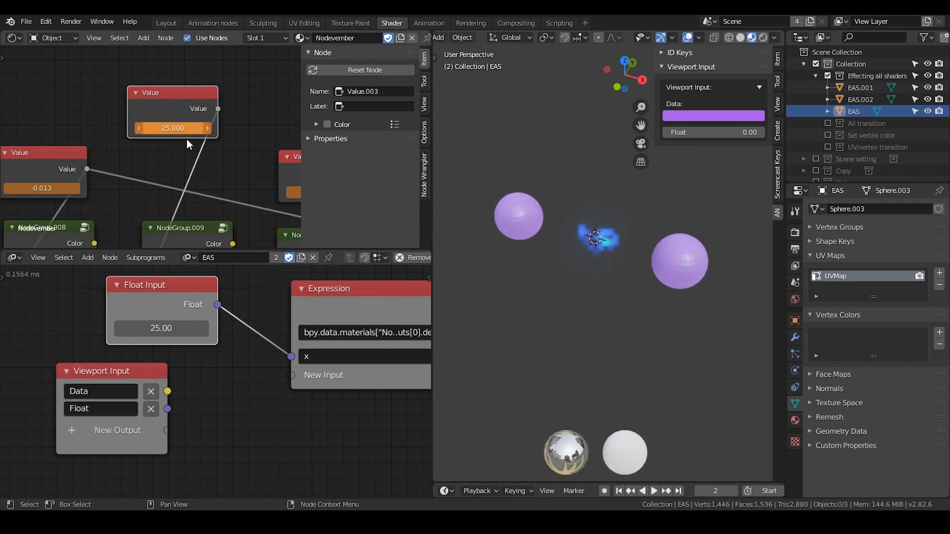
# Adjust the Float Input node's placement and move the Viewport Input node farther away from it to free space between them.
pyautogui.moveTo(198, 283); pyautogui.dragTo(205, 285)
pyautogui.moveTo(118, 374); pyautogui.dragTo(117, 370)
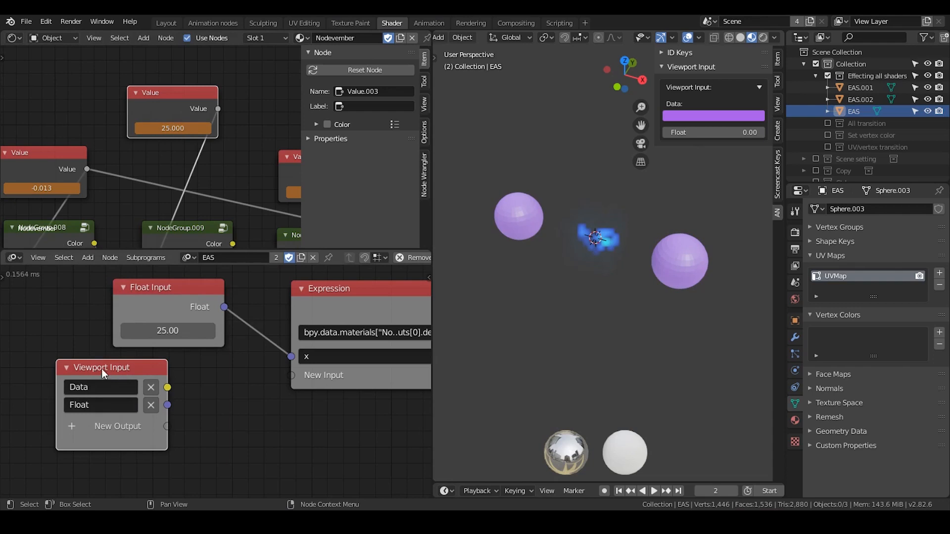
pyautogui.moveTo(162, 419); pyautogui.dragTo(193, 329, button='middle')
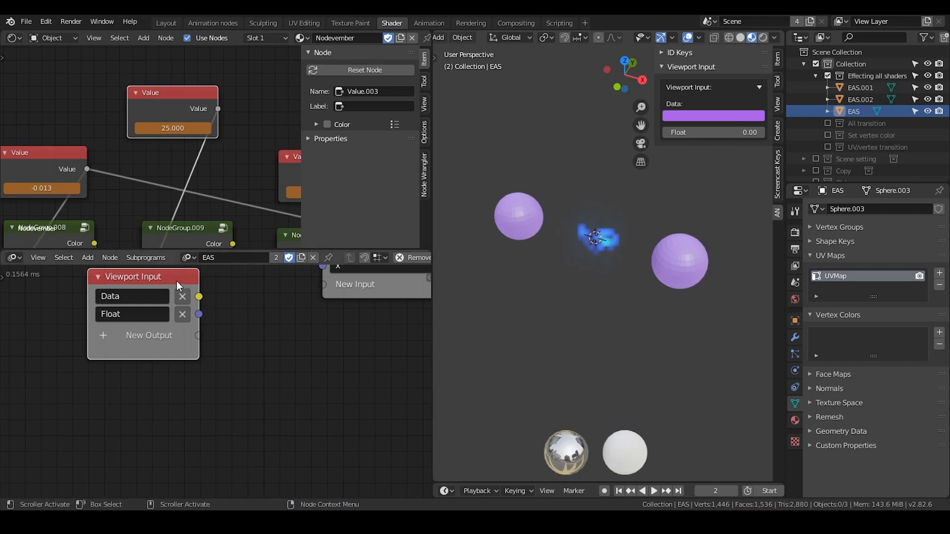
pyautogui.moveTo(175, 283); pyautogui.dragTo(189, 349, button='middle')
pyautogui.moveTo(185, 344); pyautogui.dragTo(69, 296)
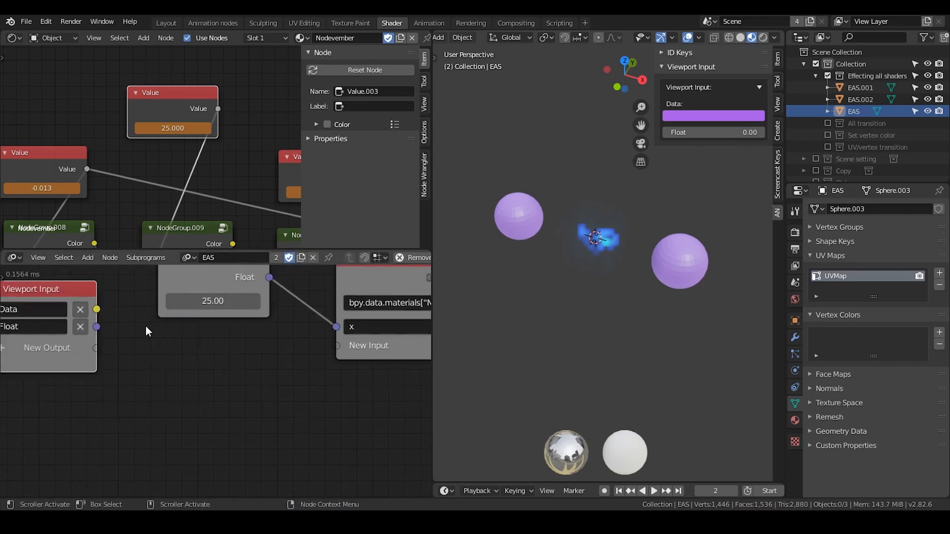
# Add a Group Input node below the Float Input node.
pyautogui.hotkey('ctrl', 'a')
pyautogui.write('group')
pyautogui.press('Down')
pyautogui.press('Return')
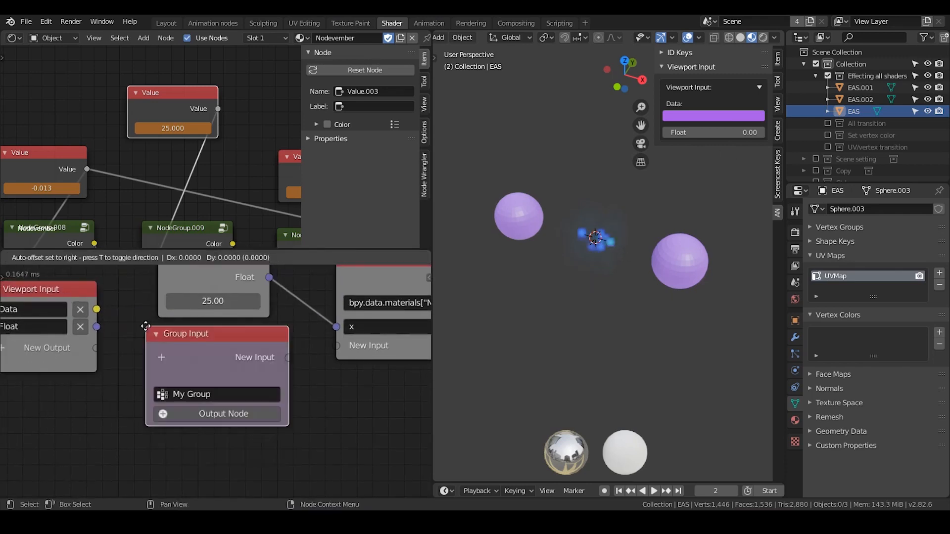
pyautogui.click(117, 331)
pyautogui.moveTo(116, 303); pyautogui.dragTo(101, 280, button='middle')
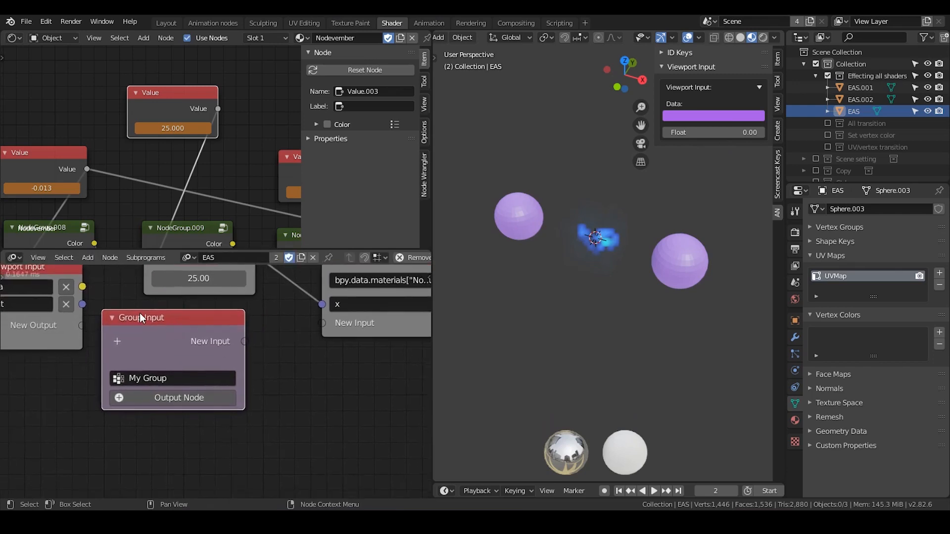
pyautogui.moveTo(175, 325); pyautogui.dragTo(213, 351, button='middle')
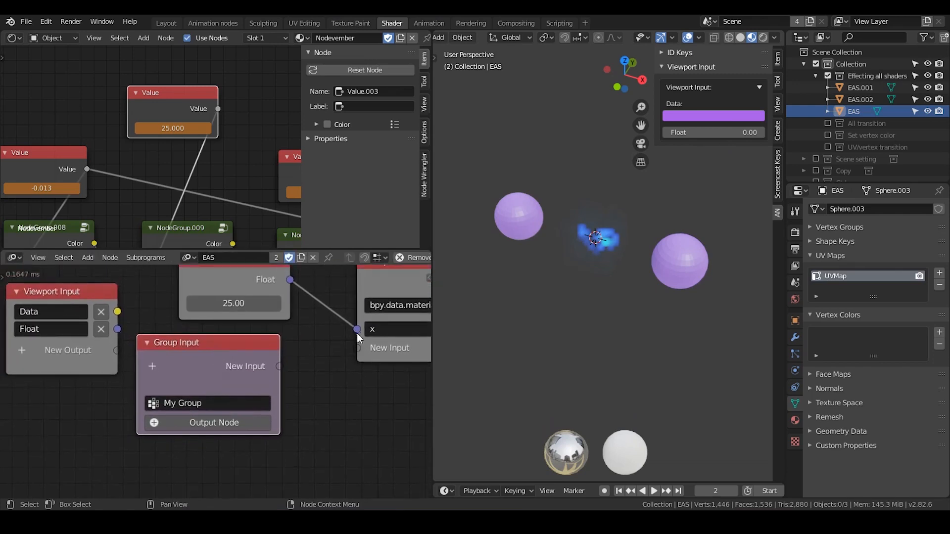
# Unlink the Float Input from the Expression, add a Float input to the Group Input node, and link it to x.
pyautogui.moveTo(357, 329); pyautogui.dragTo(336, 331)
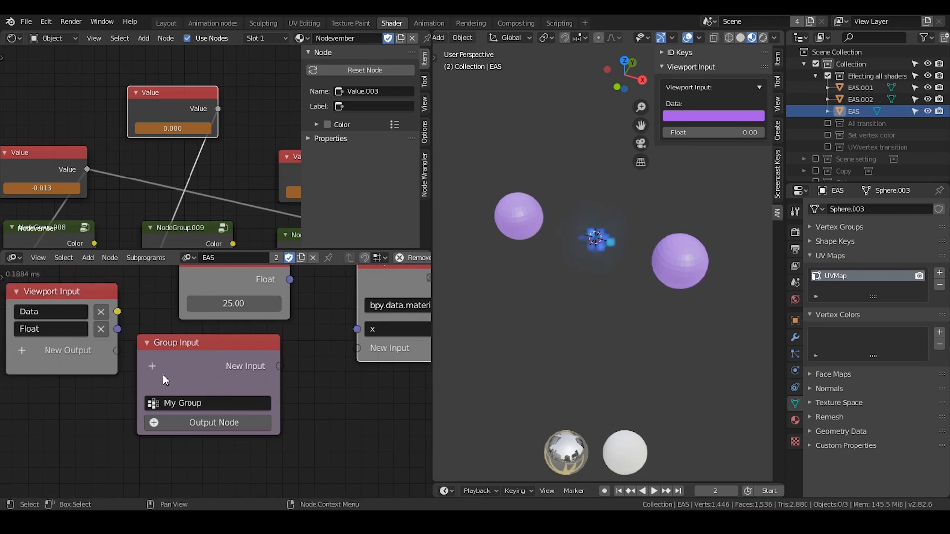
pyautogui.click(154, 369)
pyautogui.write('float')
pyautogui.press('Down')
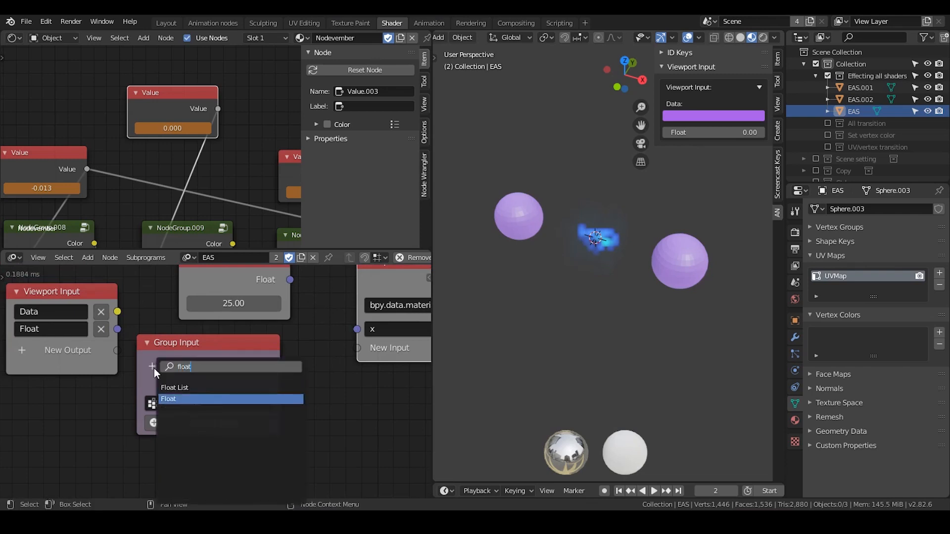
pyautogui.press('Return')
pyautogui.moveTo(280, 363); pyautogui.dragTo(354, 330)
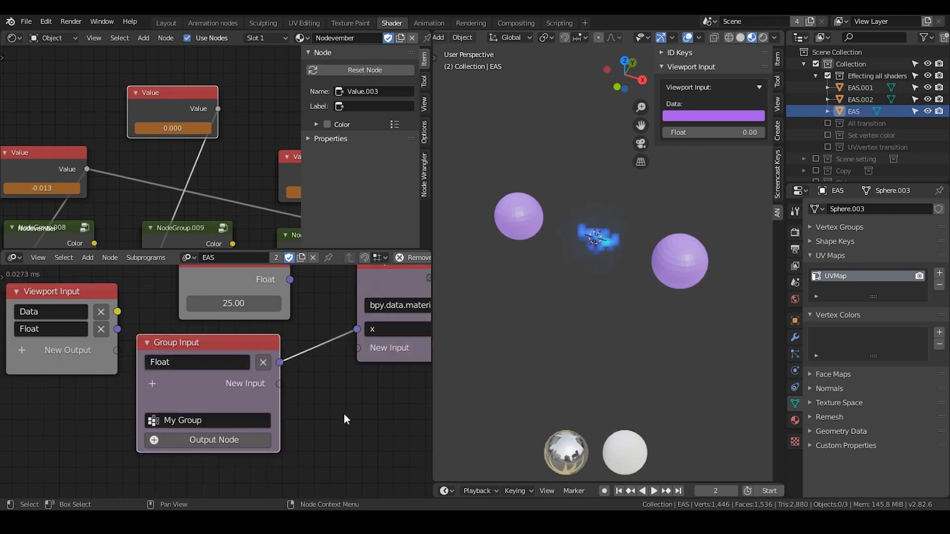
# Create an Invoke Subprogram node for My Group below the Expression node and set its Float to 2.97.
pyautogui.moveTo(343, 414); pyautogui.dragTo(274, 373, button='middle')
pyautogui.scroll(-1, 275, 380)
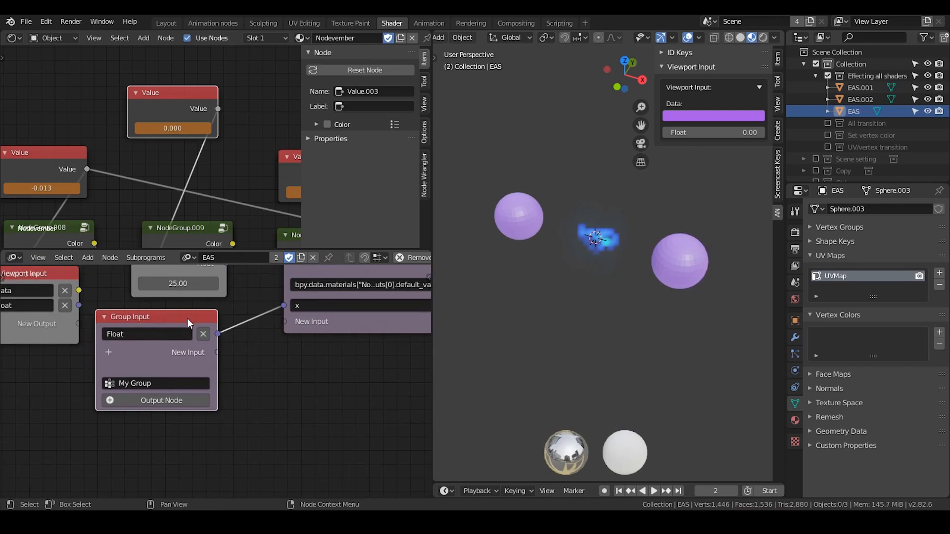
pyautogui.press('w')
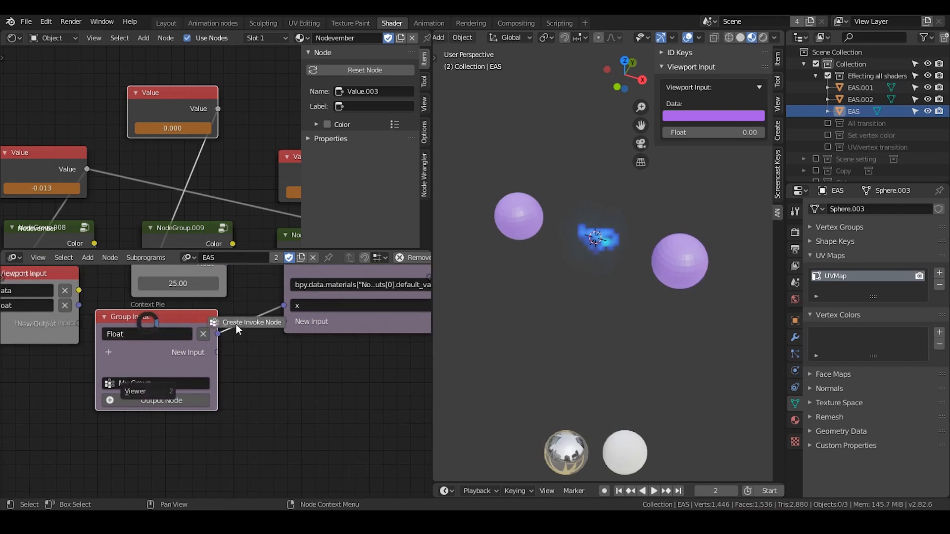
pyautogui.click(236, 326)
pyautogui.click(260, 360)
pyautogui.moveTo(277, 380); pyautogui.dragTo(229, 327, button='middle')
pyautogui.scroll(1, 229, 327)
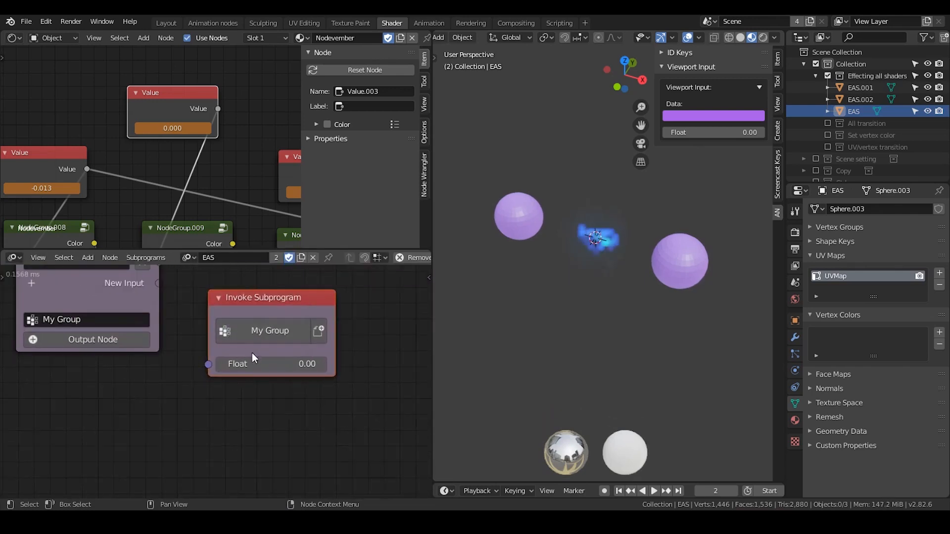
pyautogui.moveTo(246, 297); pyautogui.dragTo(245, 294)
pyautogui.moveTo(257, 361); pyautogui.dragTo(330, 362)
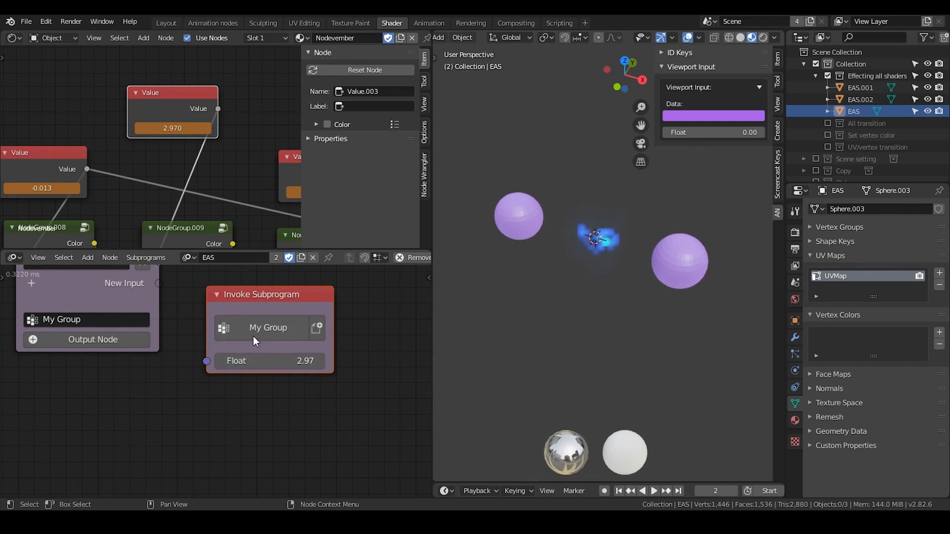
# Move the Invoke Subprogram node beneath the Viewport Input node, beside the Group Input node.
pyautogui.moveTo(196, 336); pyautogui.dragTo(299, 392, button='middle')
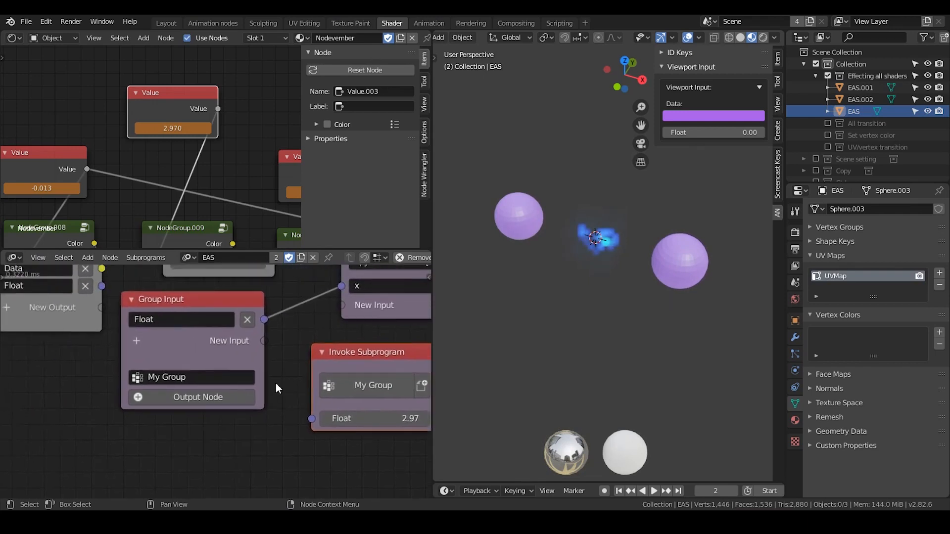
pyautogui.scroll(-3, 275, 383)
pyautogui.click(89, 278)
pyautogui.click(318, 355)
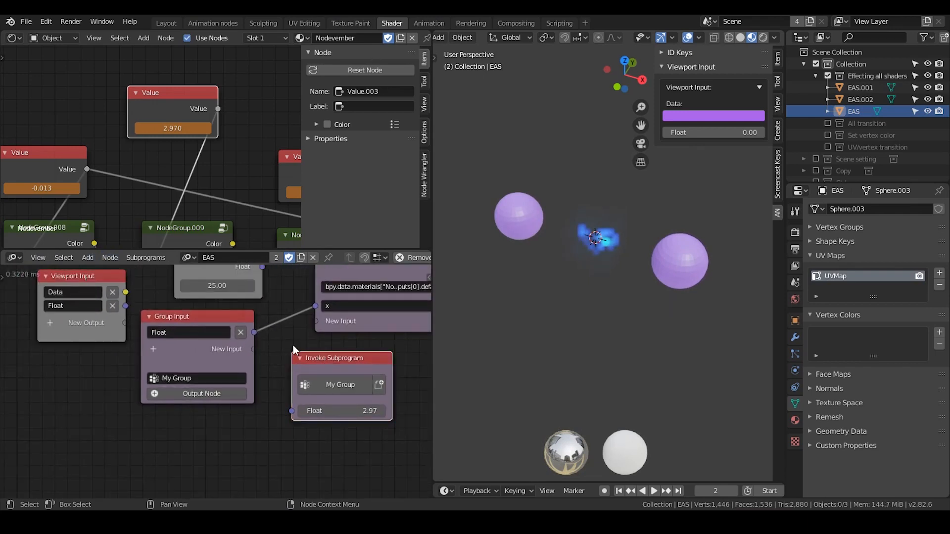
pyautogui.click(115, 281)
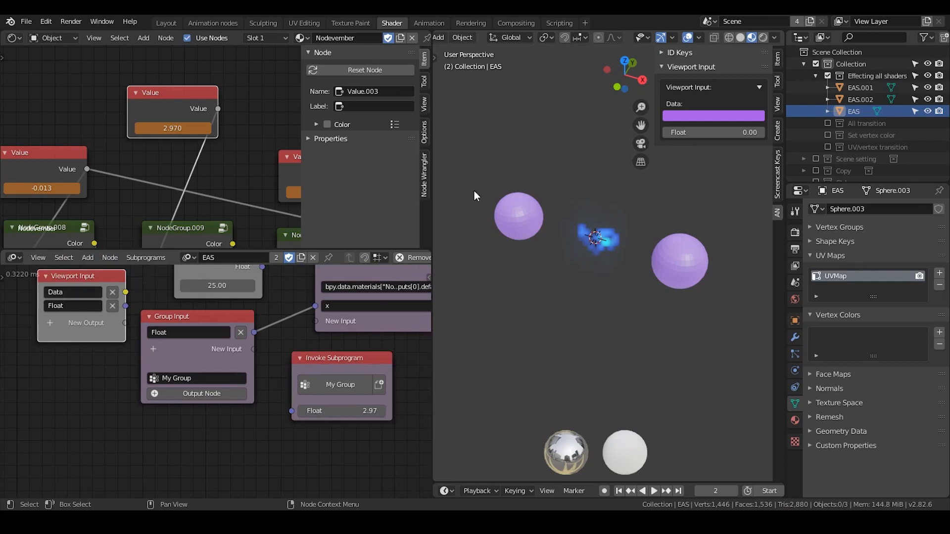
pyautogui.moveTo(329, 360); pyautogui.dragTo(327, 357)
pyautogui.moveTo(325, 352); pyautogui.dragTo(313, 350, button='middle')
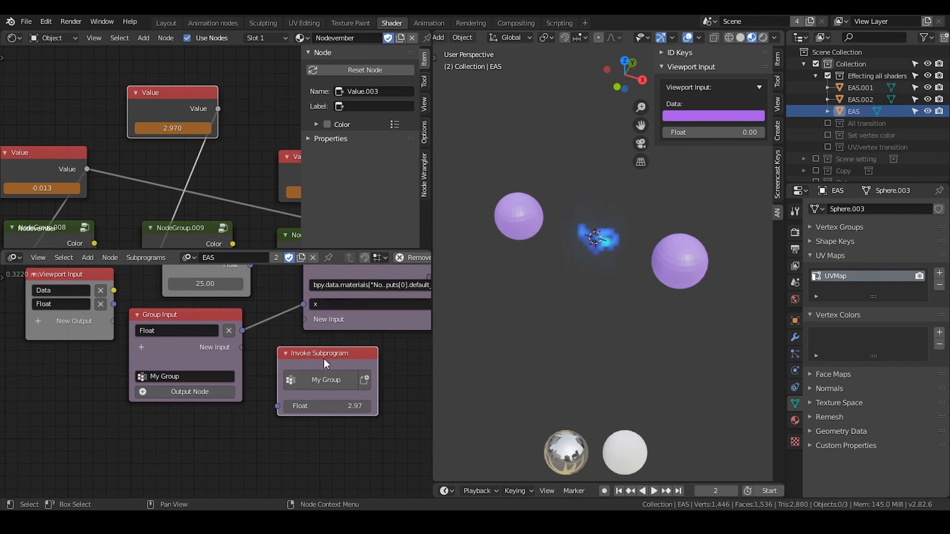
pyautogui.moveTo(324, 358); pyautogui.dragTo(58, 366)
pyautogui.moveTo(58, 366); pyautogui.dragTo(142, 334, button='middle')
pyautogui.moveTo(141, 334); pyautogui.dragTo(127, 332)
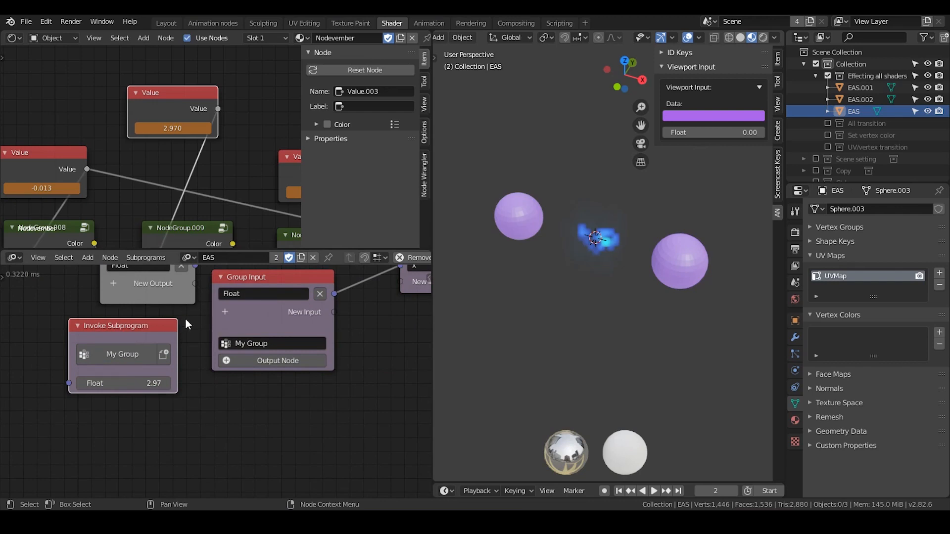
pyautogui.moveTo(185, 318); pyautogui.dragTo(204, 365, button='middle')
pyautogui.scroll(-3, 206, 363)
pyautogui.moveTo(288, 297); pyautogui.dragTo(215, 289, button='middle')
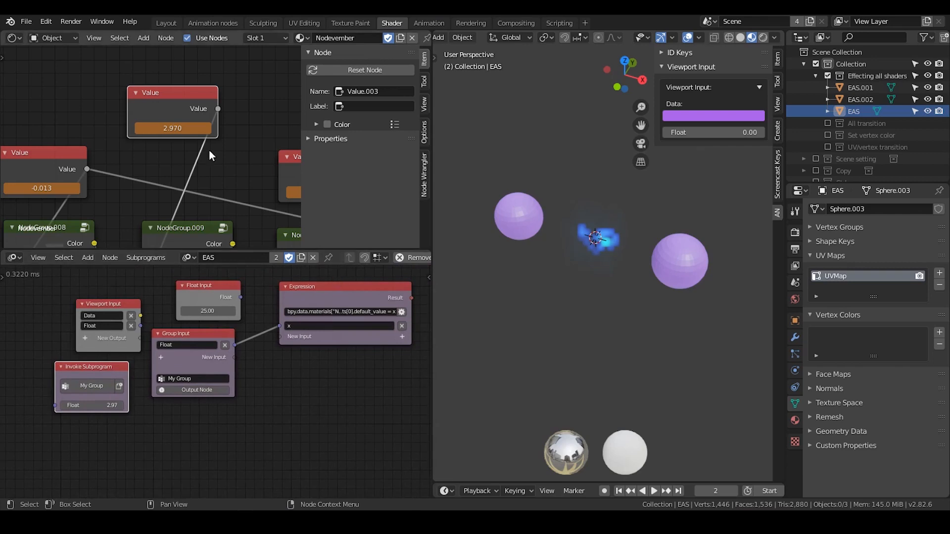
pyautogui.scroll(-3, 194, 174)
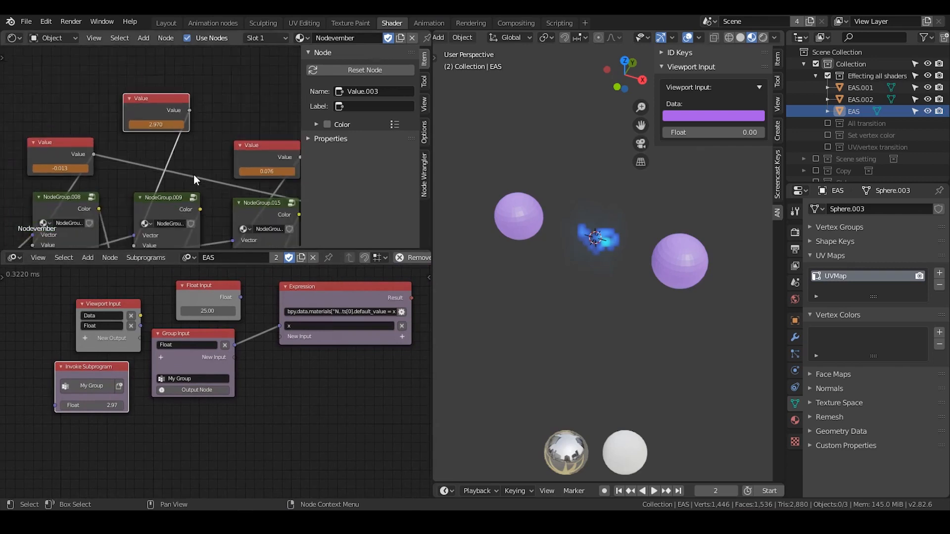
pyautogui.scroll(1, 110, 404)
pyautogui.write('2.97')
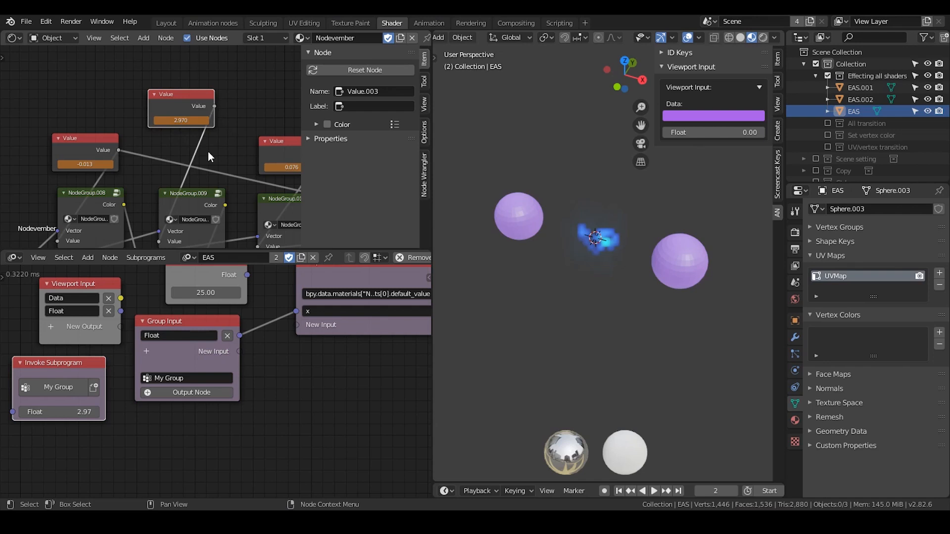
# Assign the Nodevember material to the EAS.001 sphere.
pyautogui.click(525, 215)
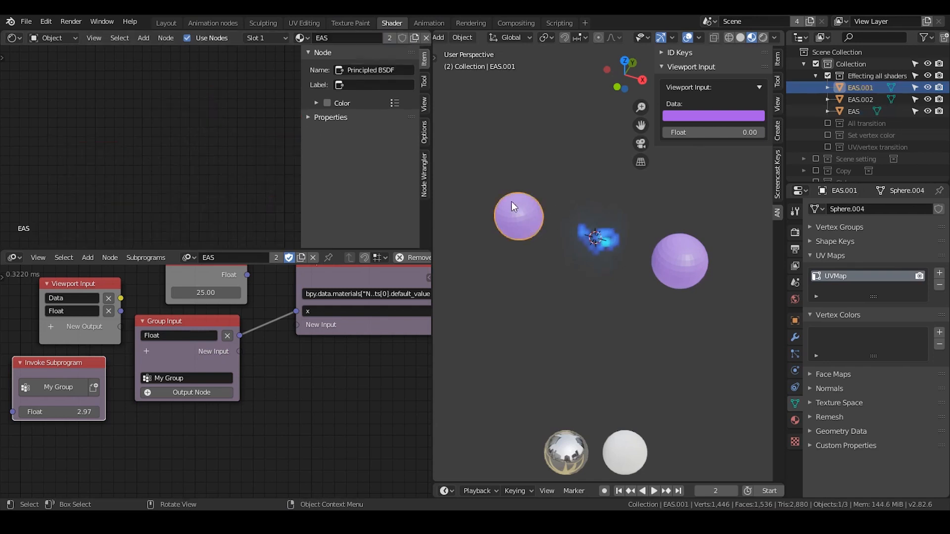
pyautogui.click(303, 38)
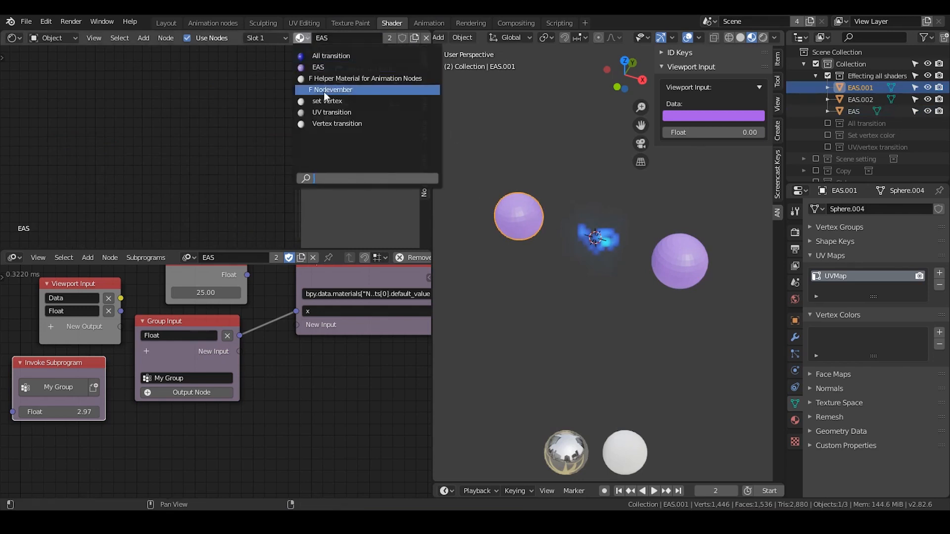
pyautogui.click(324, 91)
# Select the EAS, EAS.001 and EAS.002 spheres in turn to compare their materials and shader nodes.
pyautogui.click(614, 243)
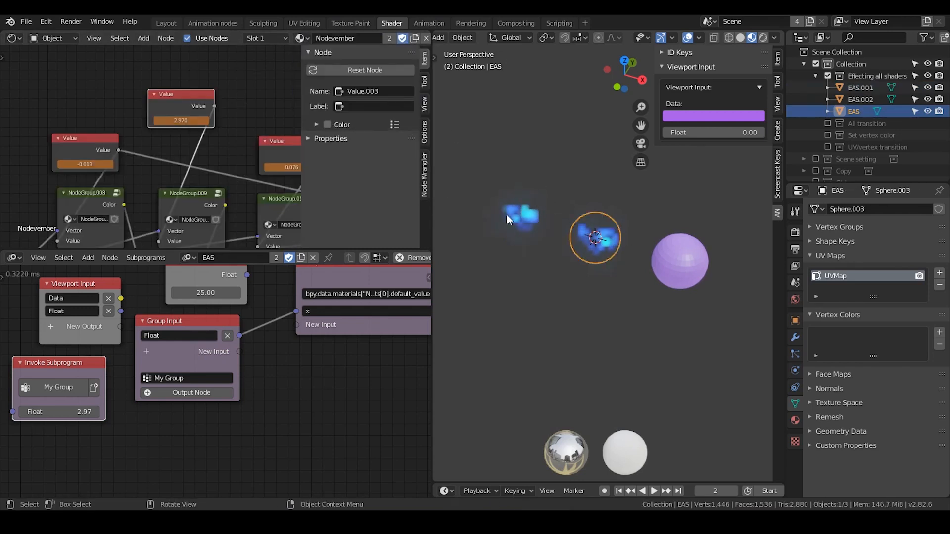
pyautogui.click(506, 215)
pyautogui.click(607, 241)
pyautogui.hotkey('ctrl', 'z')
pyautogui.hotkey('ctrl', 'shift', 'z')
pyautogui.hotkey('ctrl', 'z')
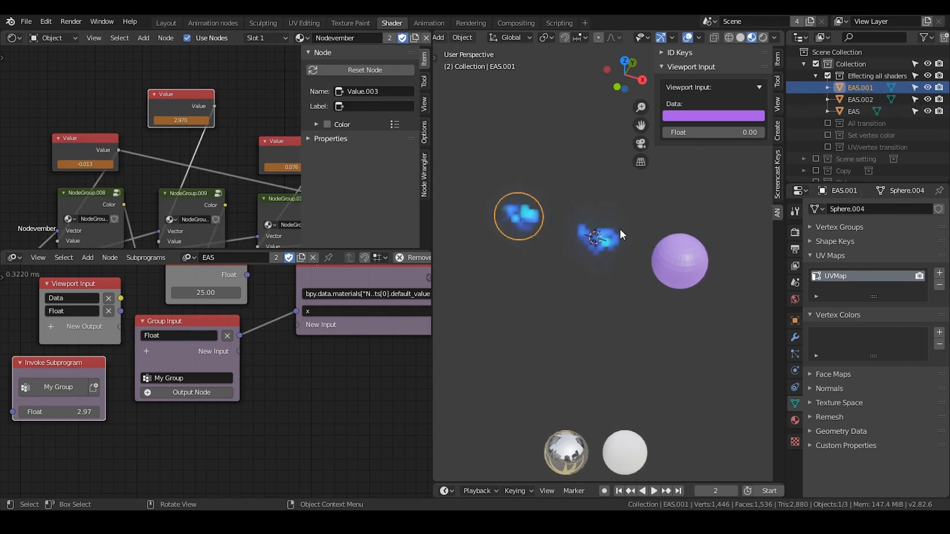
pyautogui.click(619, 231)
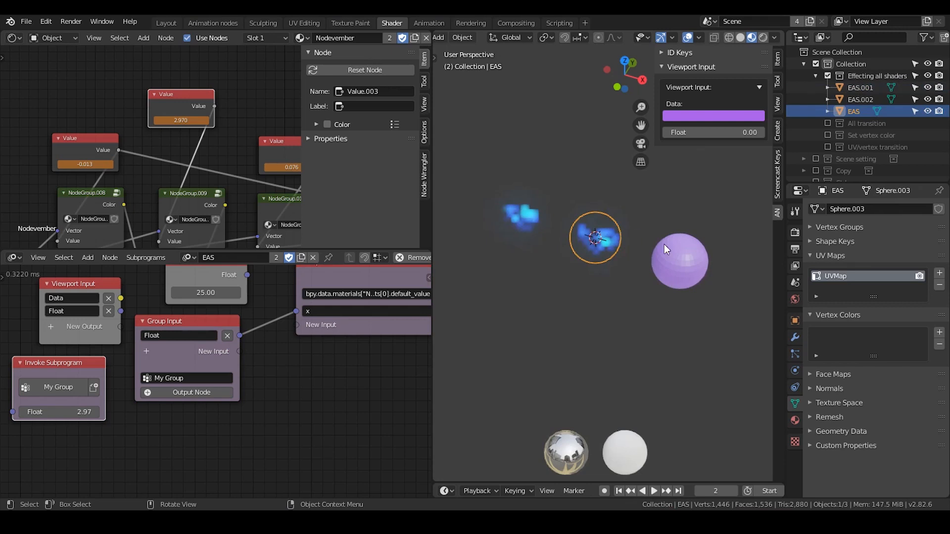
pyautogui.click(664, 244)
pyautogui.click(617, 229)
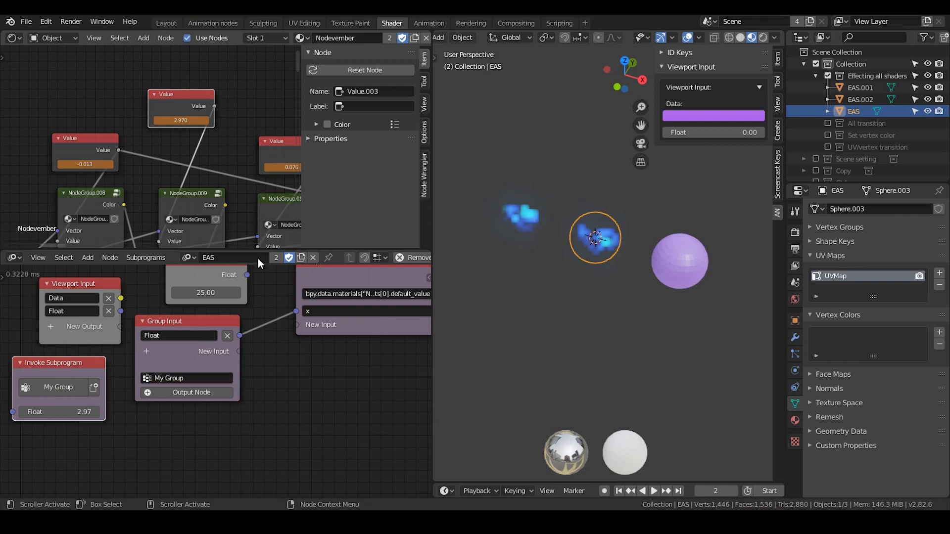
# Exclude the Effecting all shaders collection, enable the All transition collection, and select its Cube.
pyautogui.click(827, 75)
pyautogui.click(827, 88)
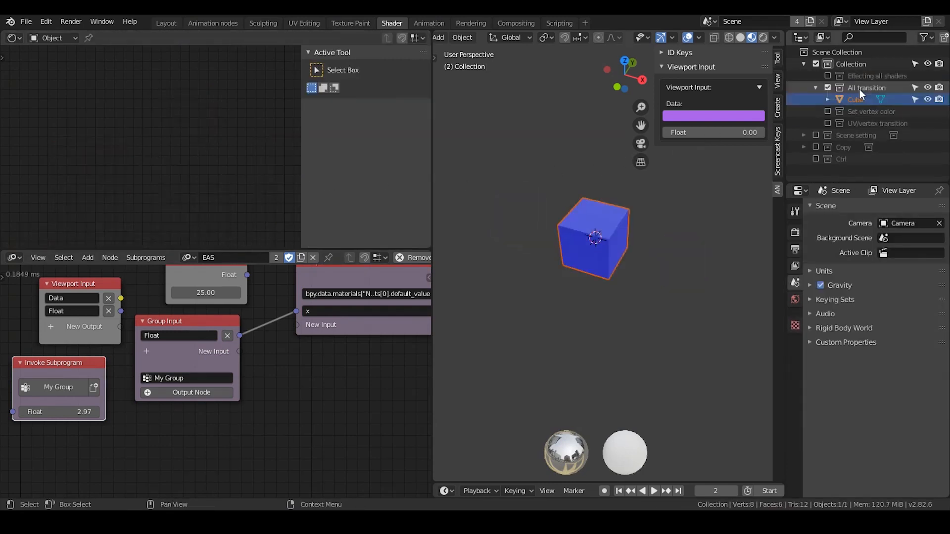
pyautogui.click(859, 99)
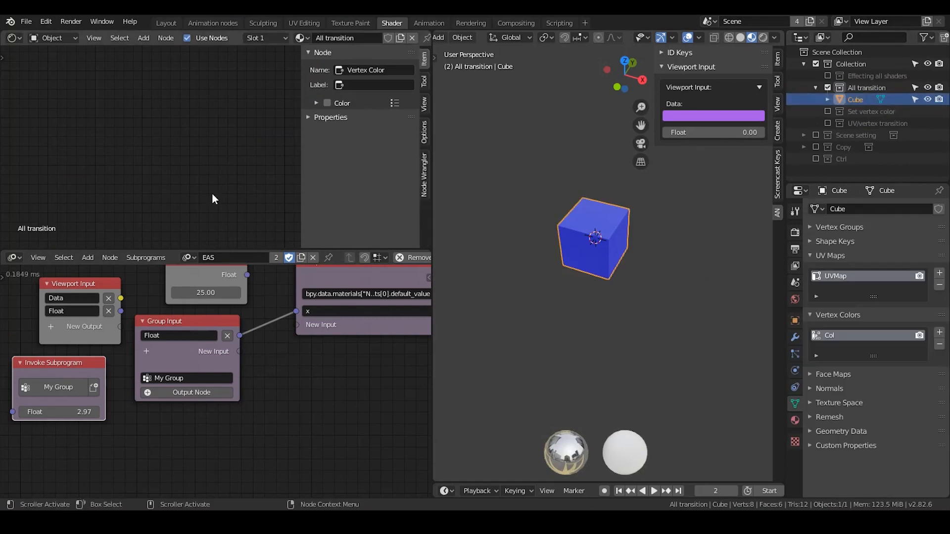
# Switch the Animation Nodes tree to All transition and enlarge its editor, hiding the shader editor's sidebar.
pyautogui.click(186, 257)
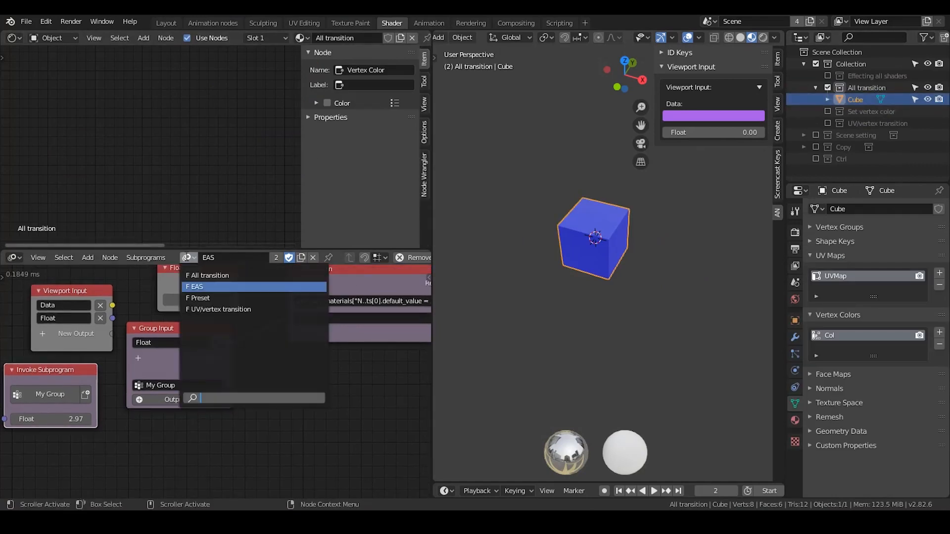
pyautogui.click(208, 275)
pyautogui.moveTo(220, 249); pyautogui.dragTo(230, 192)
pyautogui.press('n')
pyautogui.press('Home')
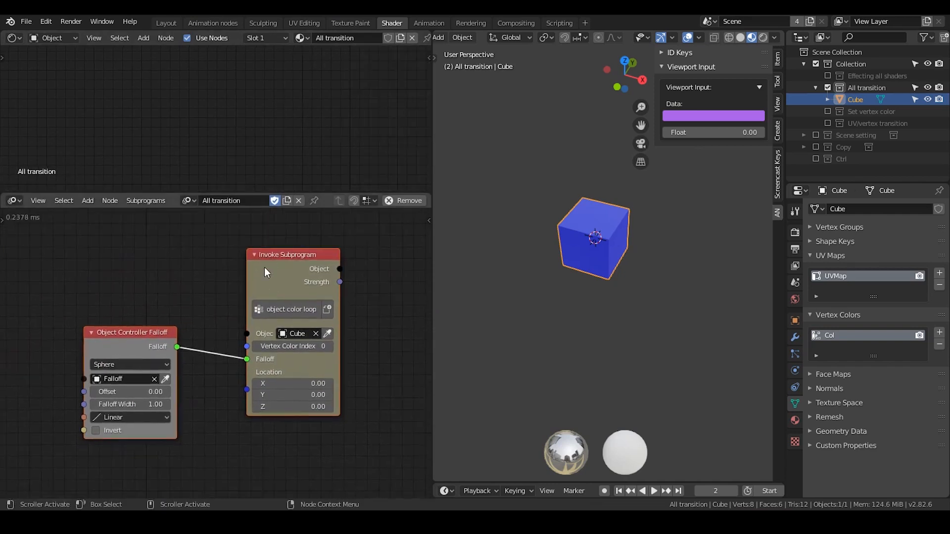
# Move the object color loop Invoke Subprogram node closer to the Object Controller Falloff node.
pyautogui.moveTo(289, 251); pyautogui.dragTo(244, 268)
pyautogui.click(290, 241)
pyautogui.moveTo(340, 271); pyautogui.dragTo(314, 410, button='middle')
pyautogui.scroll(-4, 261, 313)
pyautogui.scroll(4, 314, 409)
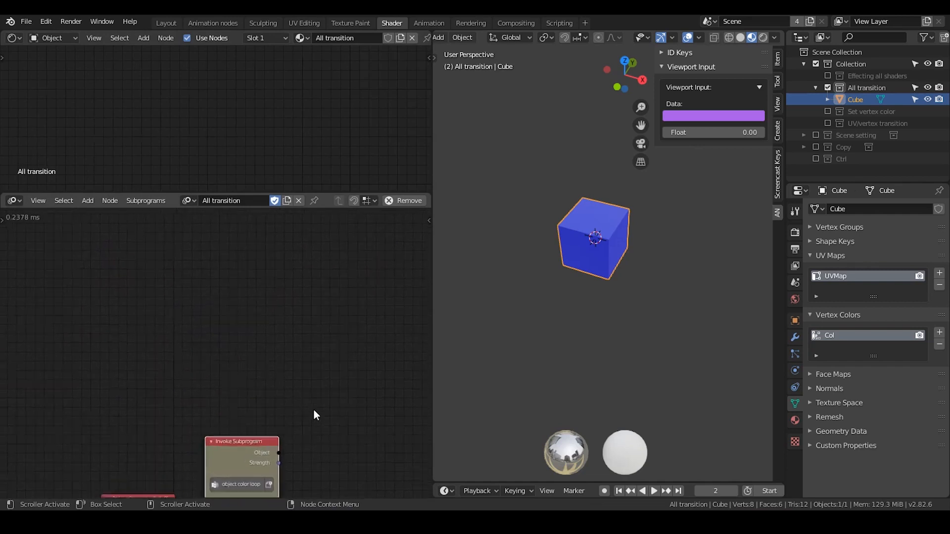
pyautogui.moveTo(292, 341); pyautogui.dragTo(290, 342, button='middle')
pyautogui.moveTo(291, 342); pyautogui.dragTo(291, 368, button='middle')
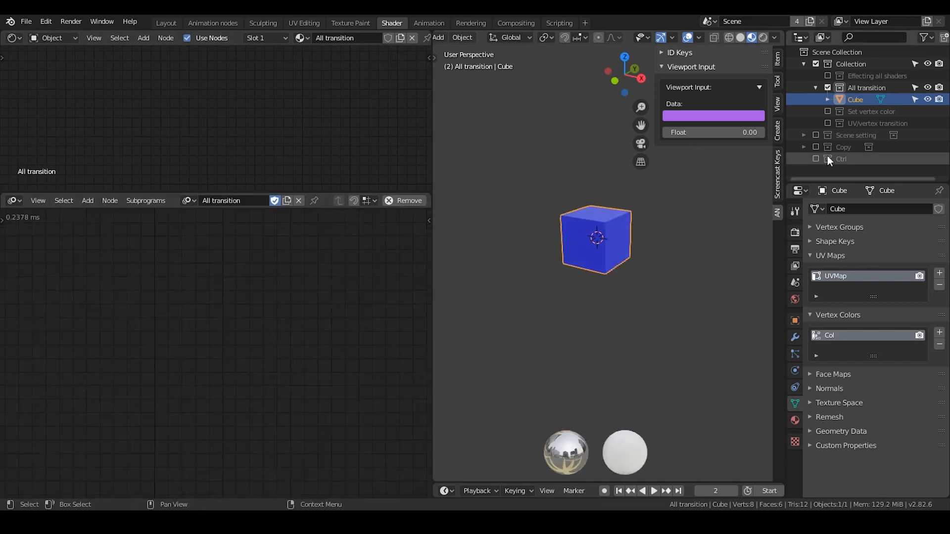
# Enable the Ctrl collection containing the Falloff empty.
pyautogui.click(817, 158)
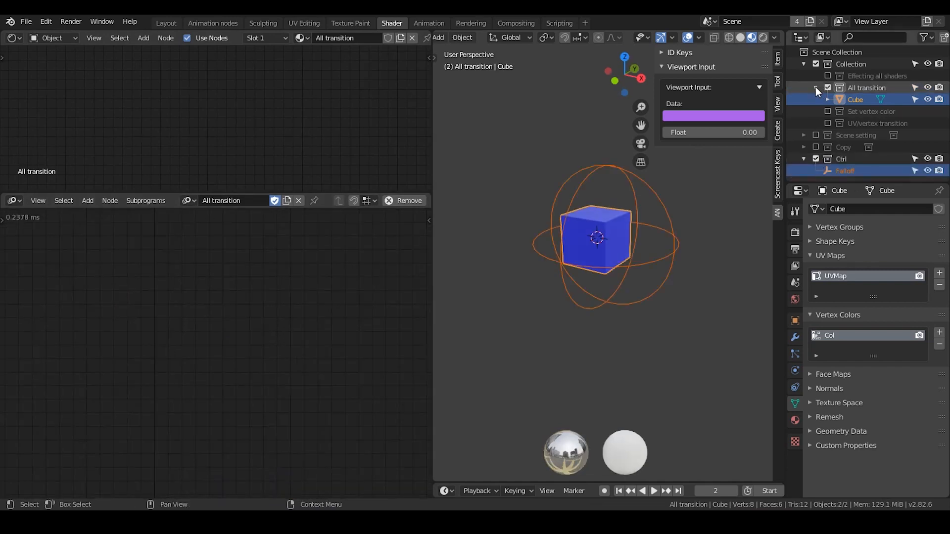
# Select the Falloff empty in the Ctrl collection and move it along the positive X axis, clear of the cube.
pyautogui.click(803, 64)
pyautogui.click(837, 110)
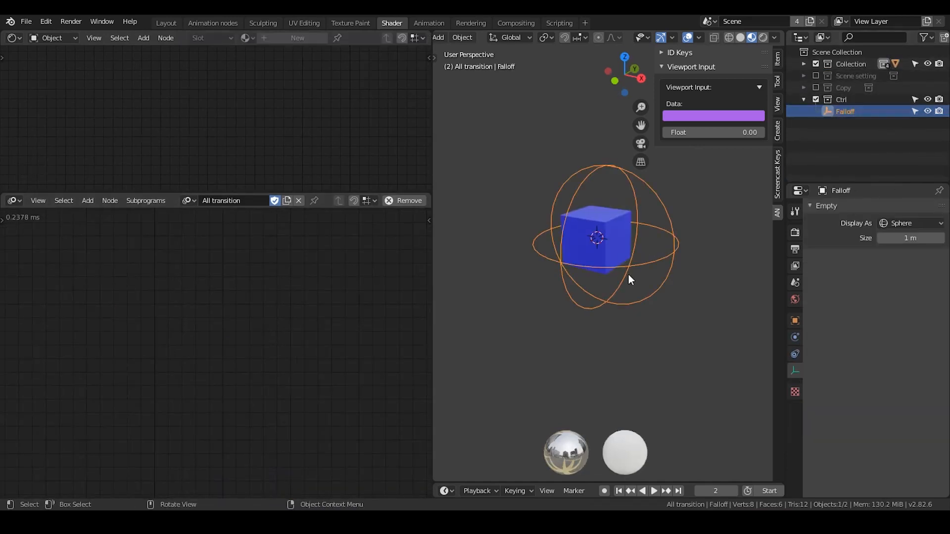
pyautogui.press('g')
pyautogui.press('x')
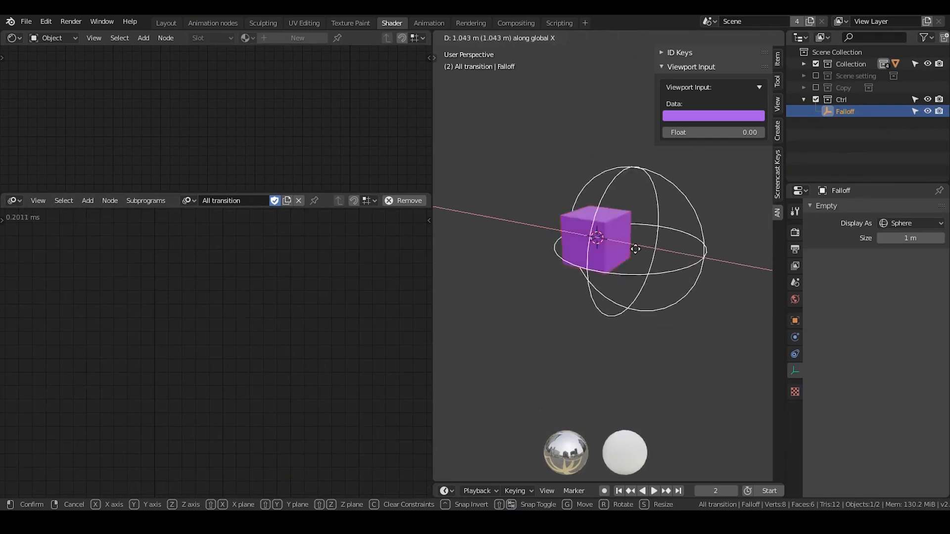
pyautogui.click(741, 261)
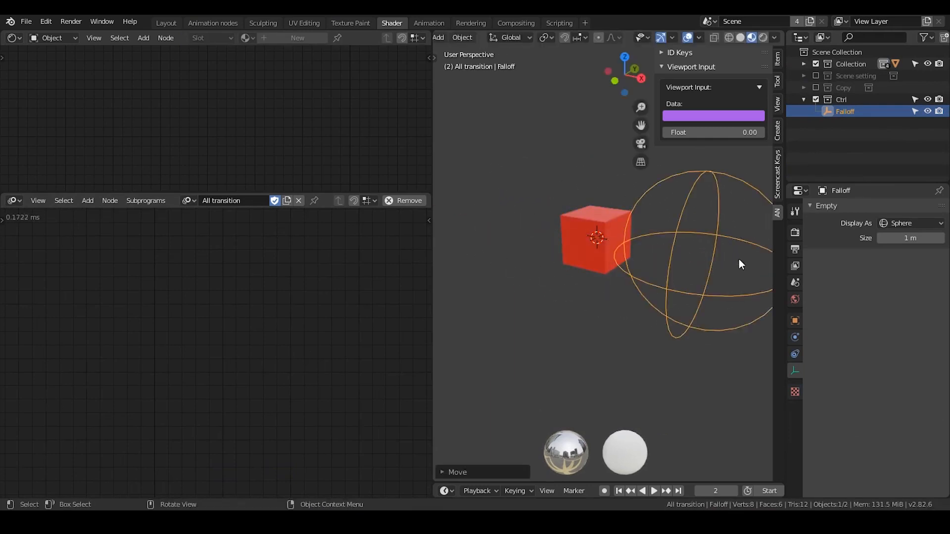
# Move the Falloff empty back along the X axis, past the cube to its negative X side.
pyautogui.press('g')
pyautogui.press('x')
pyautogui.click(621, 254)
pyautogui.press('g')
pyautogui.press('x')
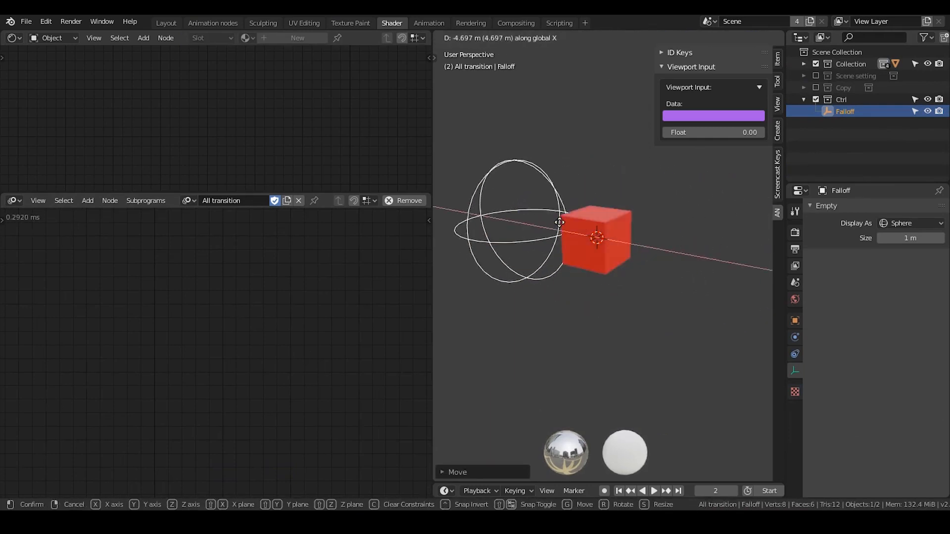
pyautogui.click(545, 222)
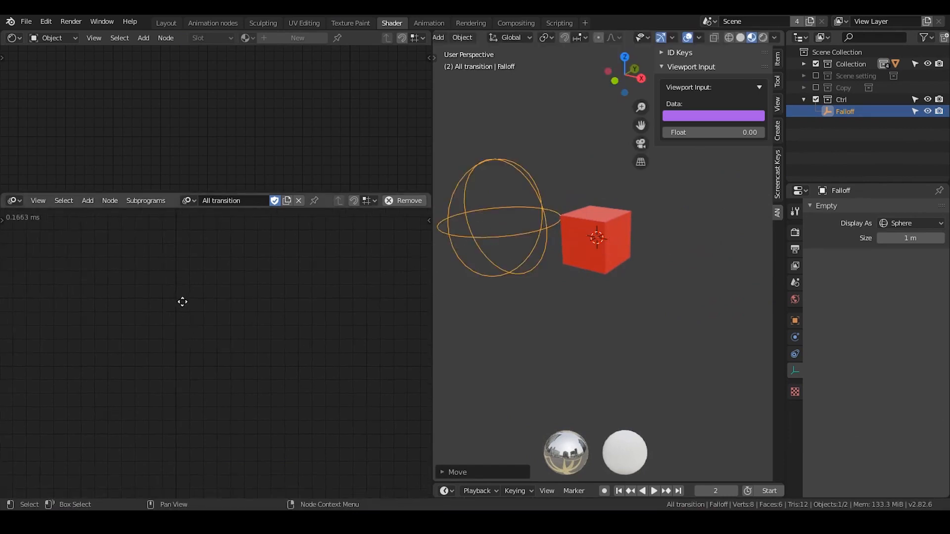
# Enlarge the Animation Nodes editor and try the Always auto execution option, turning it on and off again.
pyautogui.moveTo(219, 193); pyautogui.dragTo(227, 161)
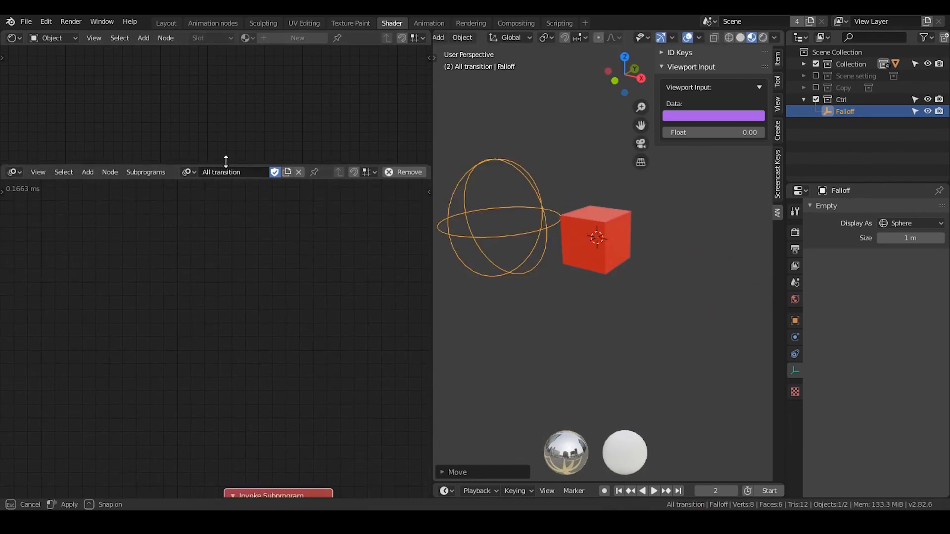
pyautogui.moveTo(232, 283); pyautogui.dragTo(230, 284, button='middle')
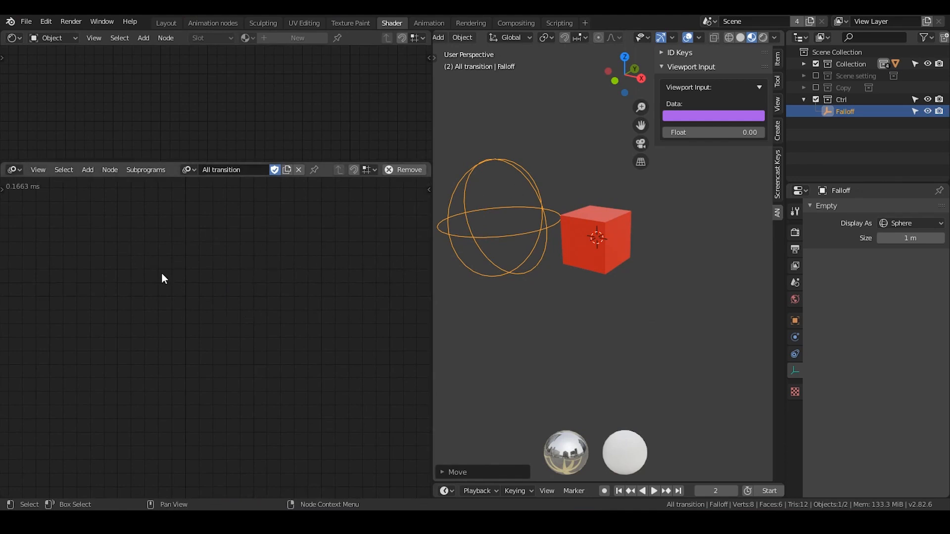
pyautogui.press('n')
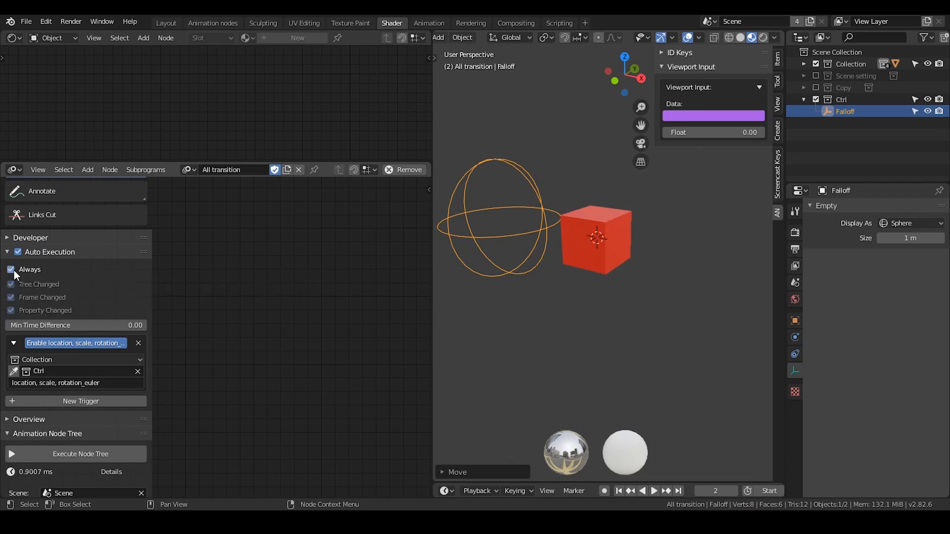
pyautogui.press('n')
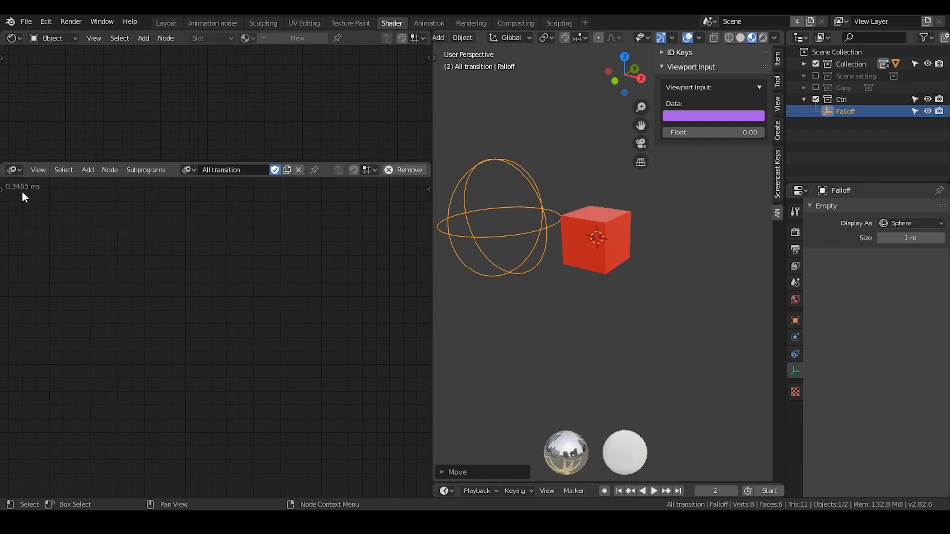
pyautogui.press('n')
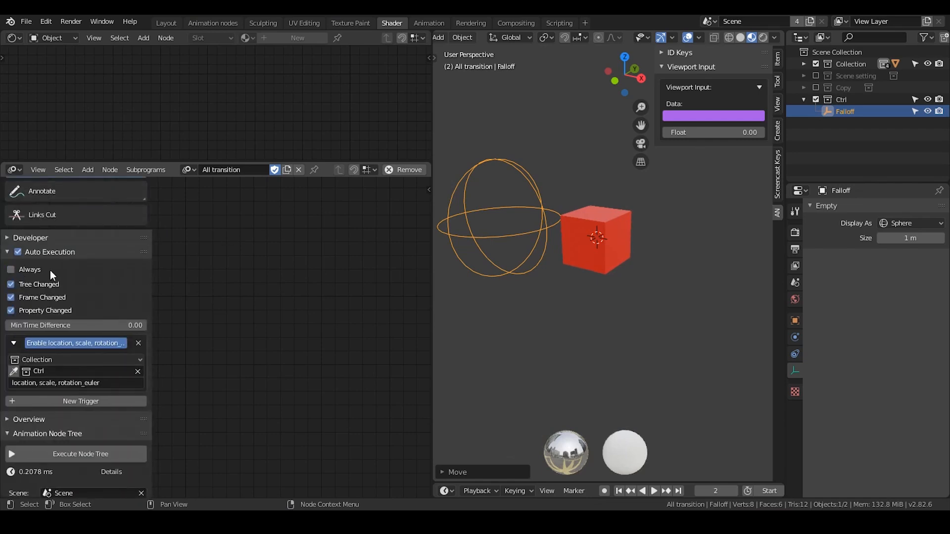
# Examine the Auto Execution options and the trigger assigned to the Ctrl collection.
pyautogui.moveTo(152, 261); pyautogui.dragTo(35, 212)
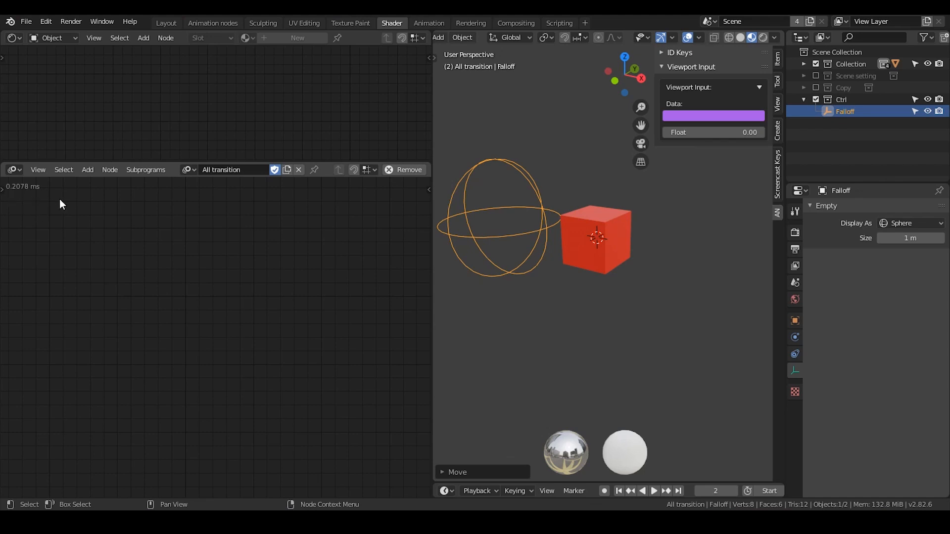
pyautogui.press('n')
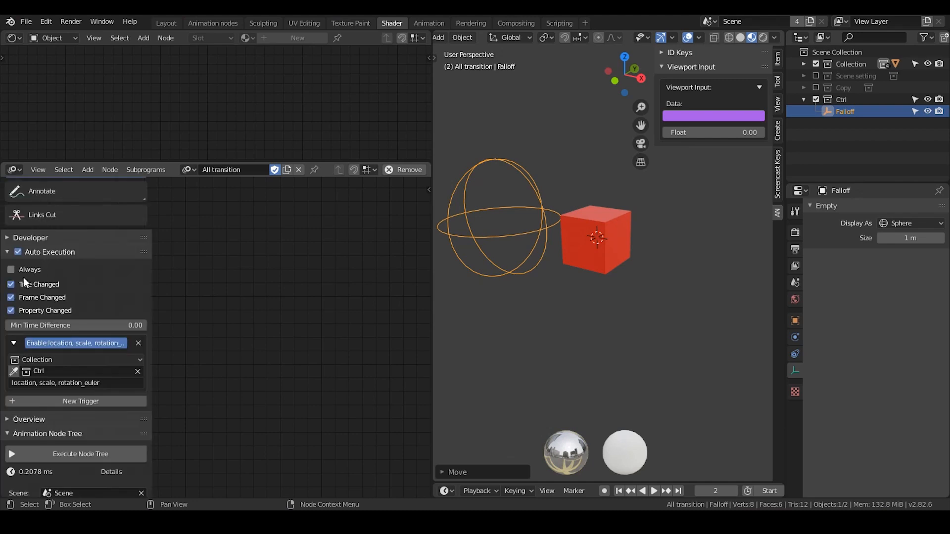
pyautogui.press('n')
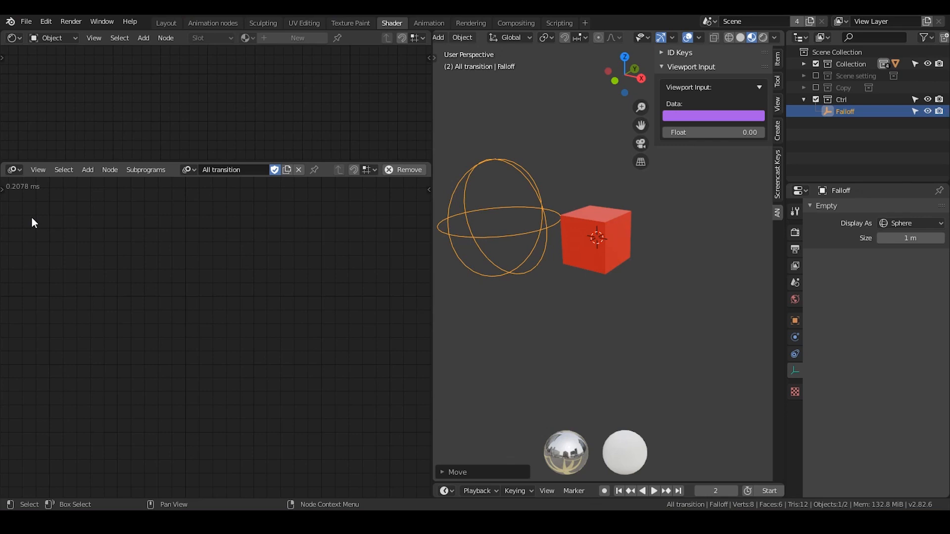
pyautogui.press('n')
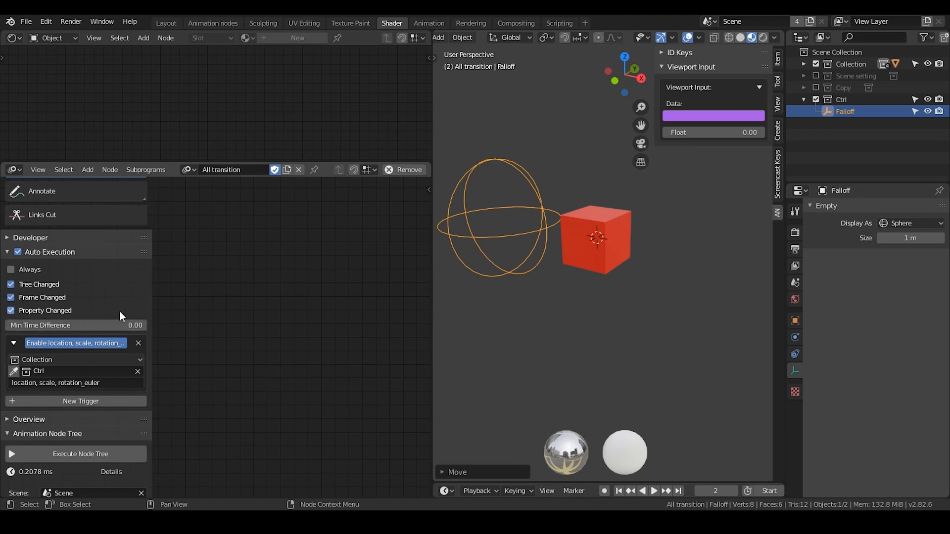
pyautogui.moveTo(282, 352); pyautogui.dragTo(339, 196, button='middle')
pyautogui.moveTo(291, 318); pyautogui.dragTo(338, 205, button='middle')
pyautogui.moveTo(262, 299); pyautogui.dragTo(254, 457, button='middle')
pyautogui.moveTo(275, 255); pyautogui.dragTo(227, 365, button='middle')
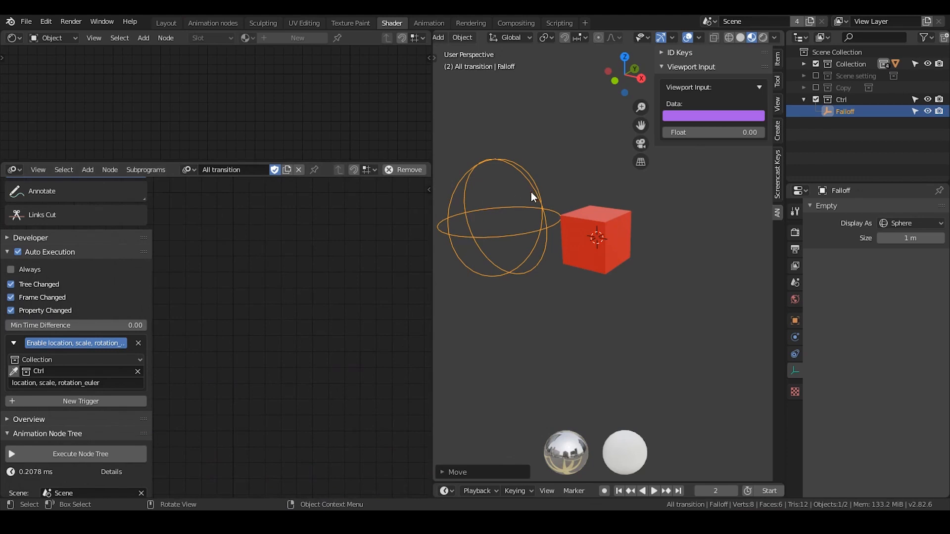
# Remove the Ctrl collection trigger and move the Falloff empty along the X axis over the cube.
pyautogui.click(139, 344)
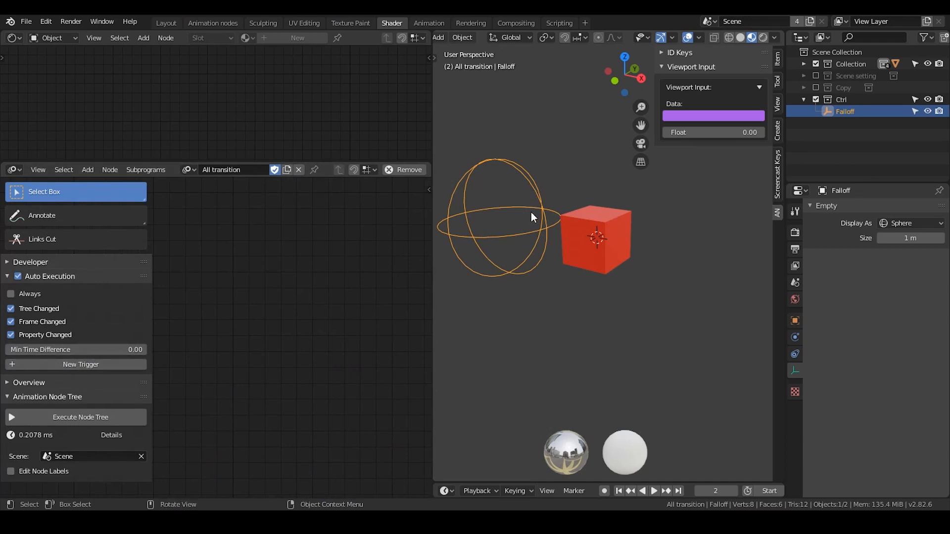
pyautogui.press('g')
pyautogui.press('x')
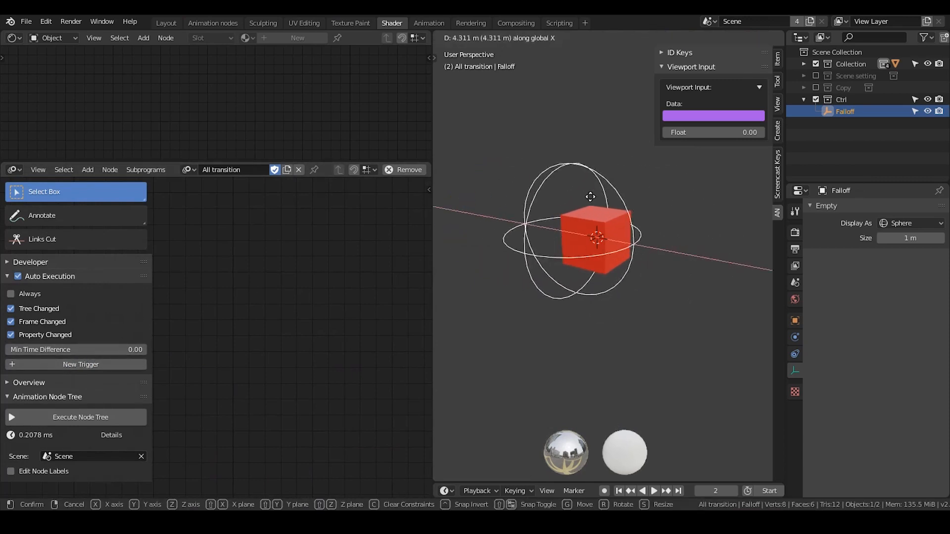
pyautogui.click(596, 221)
pyautogui.press('t')
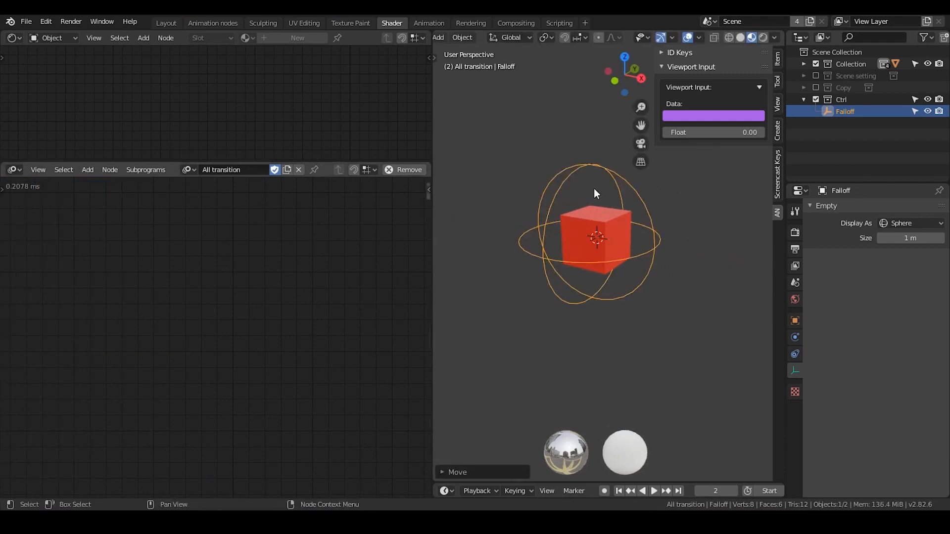
# Move the Falloff empty along negative X off the cube and adjust it slightly back toward it.
pyautogui.press('g')
pyautogui.press('x')
pyautogui.click(569, 176)
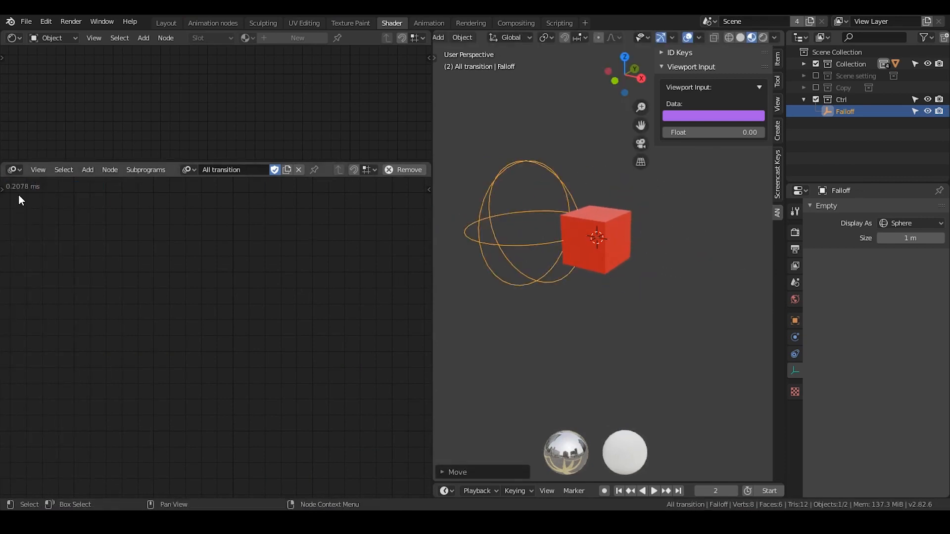
pyautogui.press('g')
pyautogui.press('x')
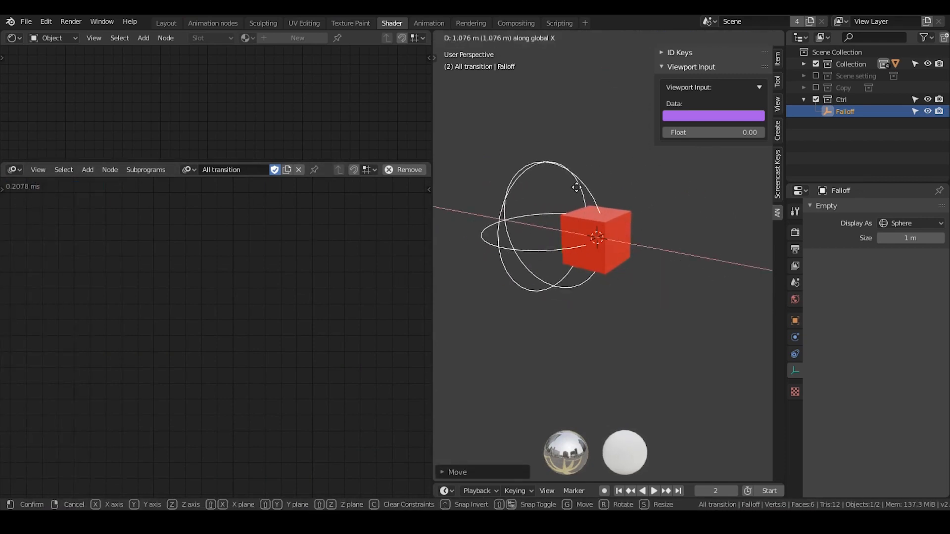
pyautogui.click(546, 202)
# Add a new auto execution trigger of type Collection and assign the Ctrl collection to it.
pyautogui.press('t')
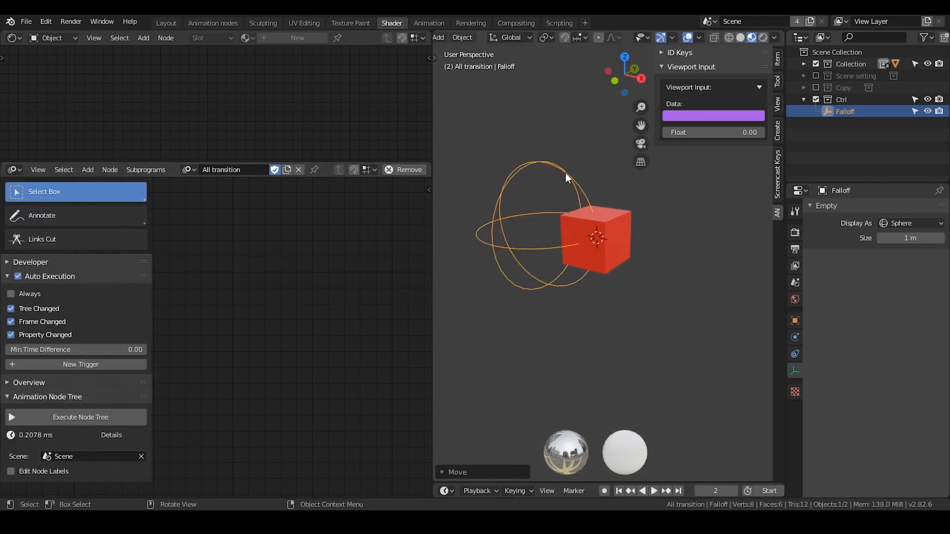
pyautogui.click(101, 366)
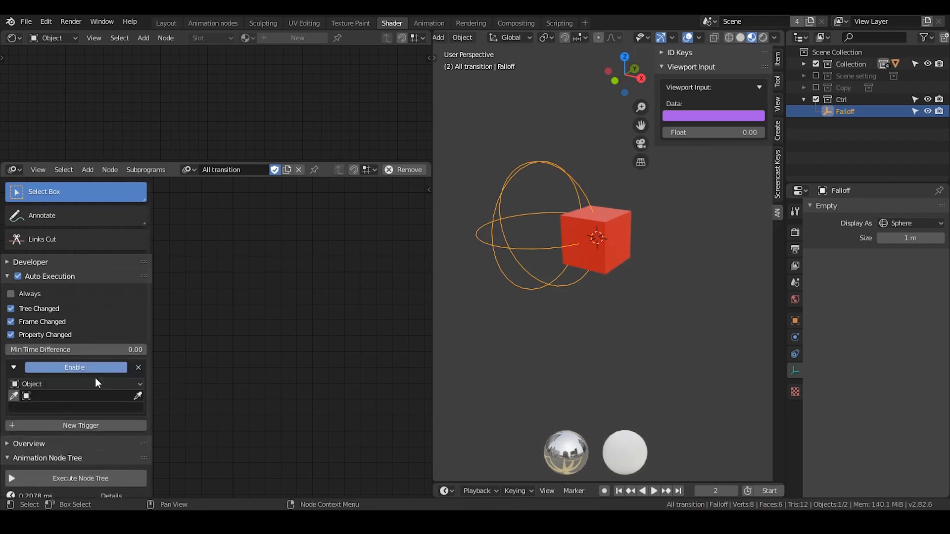
pyautogui.click(66, 385)
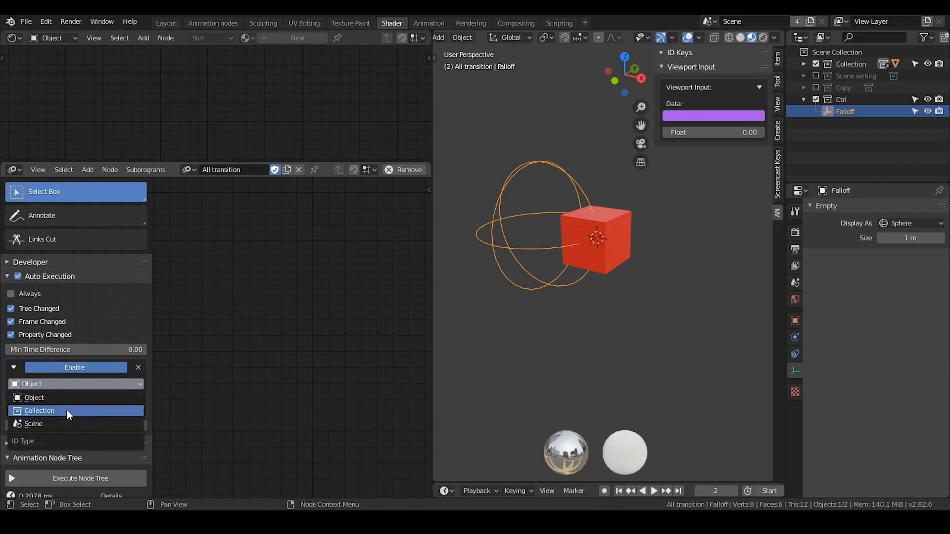
pyautogui.click(66, 410)
pyautogui.click(62, 395)
pyautogui.write('c')
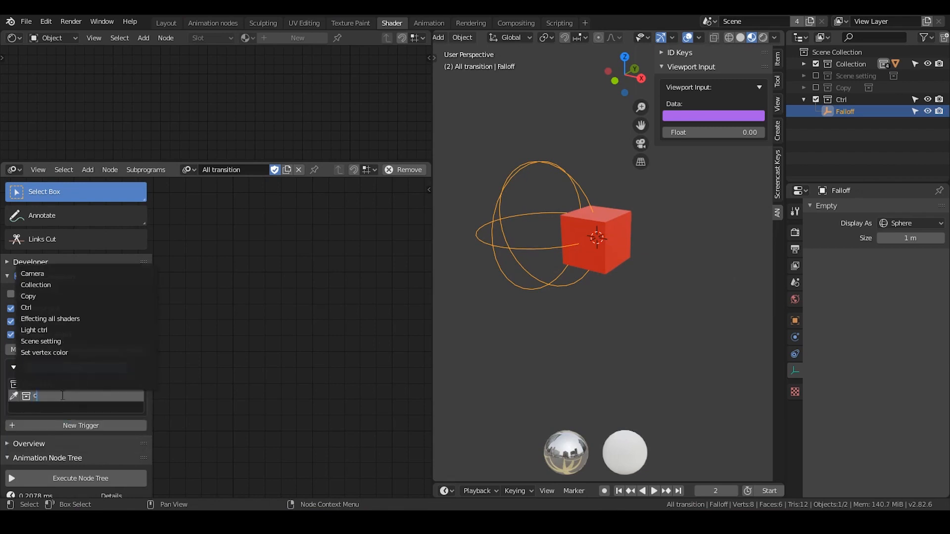
pyautogui.write('trl')
pyautogui.press('Return')
# Set the trigger's watched properties to "location, scale, rotation_euler" and hide the node editor's toolbar.
pyautogui.click(75, 407)
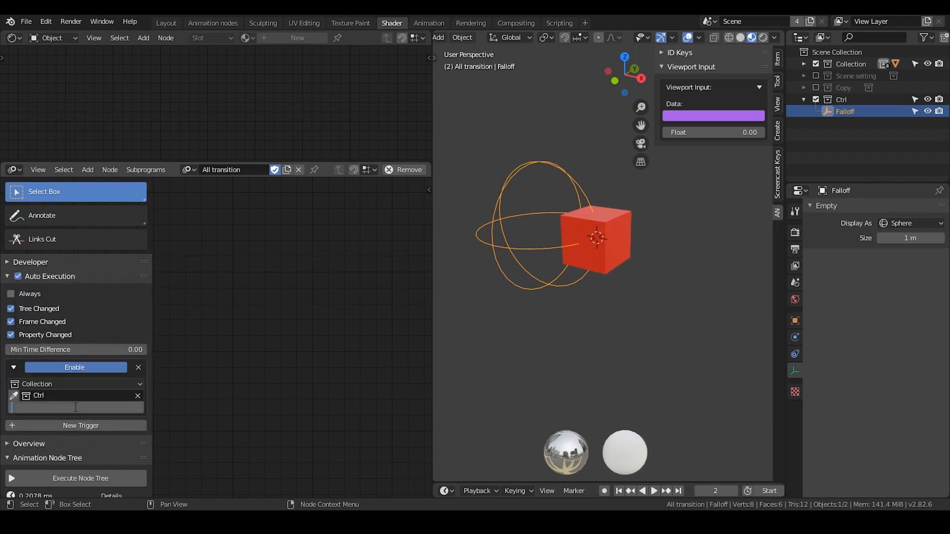
pyautogui.write('location, scale, rotation_euler')
pyautogui.press('Return')
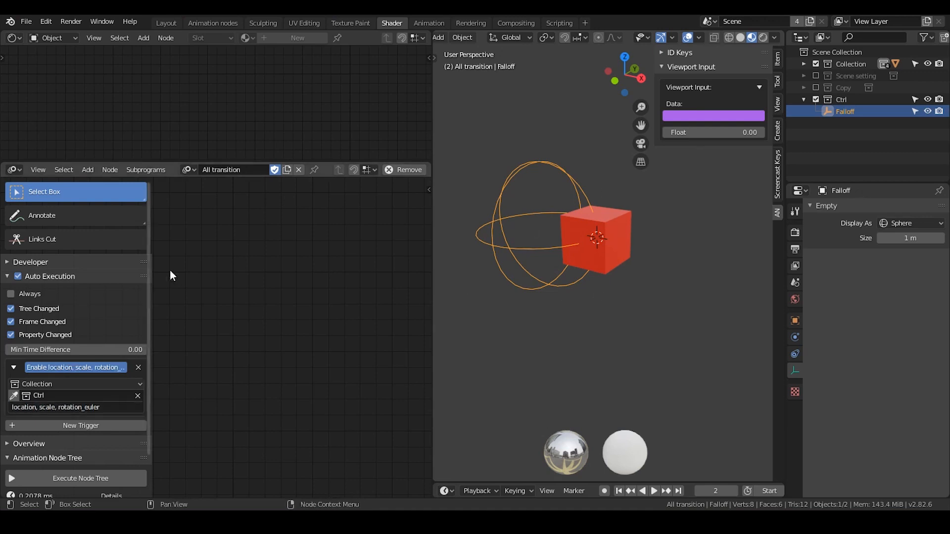
pyautogui.press('t')
pyautogui.press('r')
pyautogui.press('x')
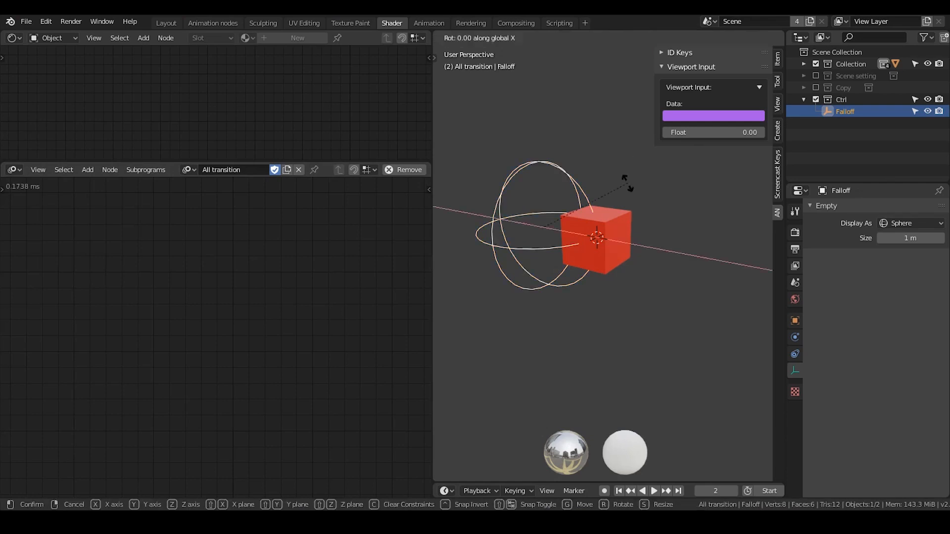
pyautogui.press('Escape')
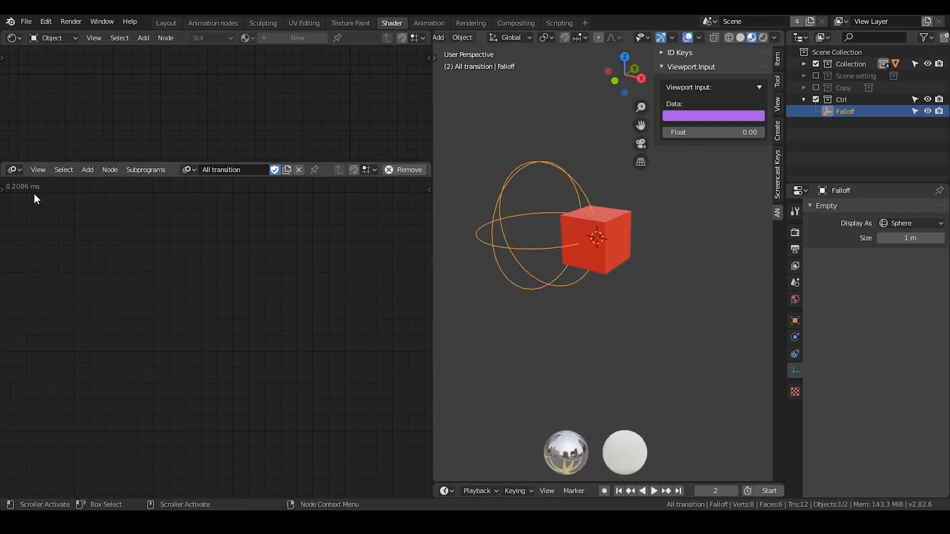
# Move the Falloff empty about 2.4 m along the negative X axis, away from the cube.
pyautogui.press('g')
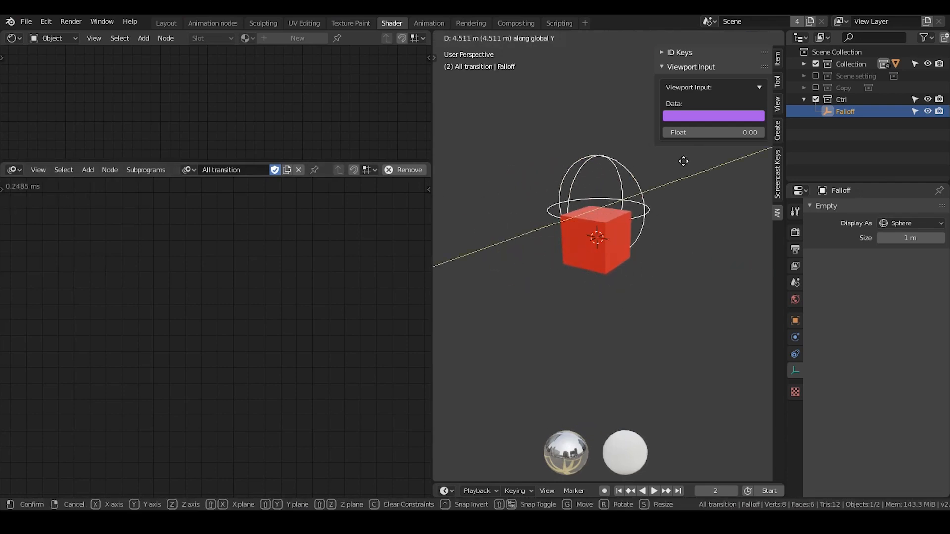
pyautogui.press('y')
pyautogui.press('x')
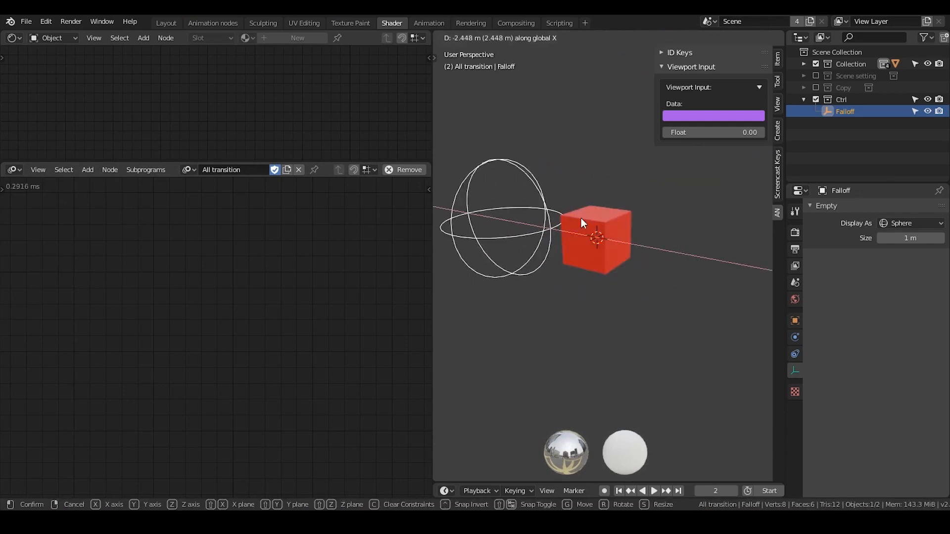
pyautogui.click(581, 219)
# Scale the Falloff empty up until it encloses the cube, and shrink it again until it is clear of the cube.
pyautogui.press('s')
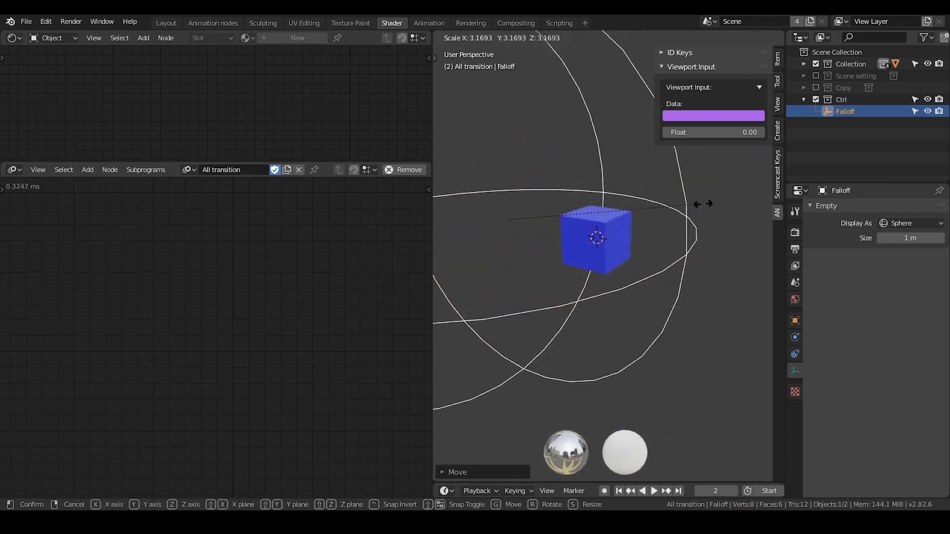
pyautogui.click(333, 267)
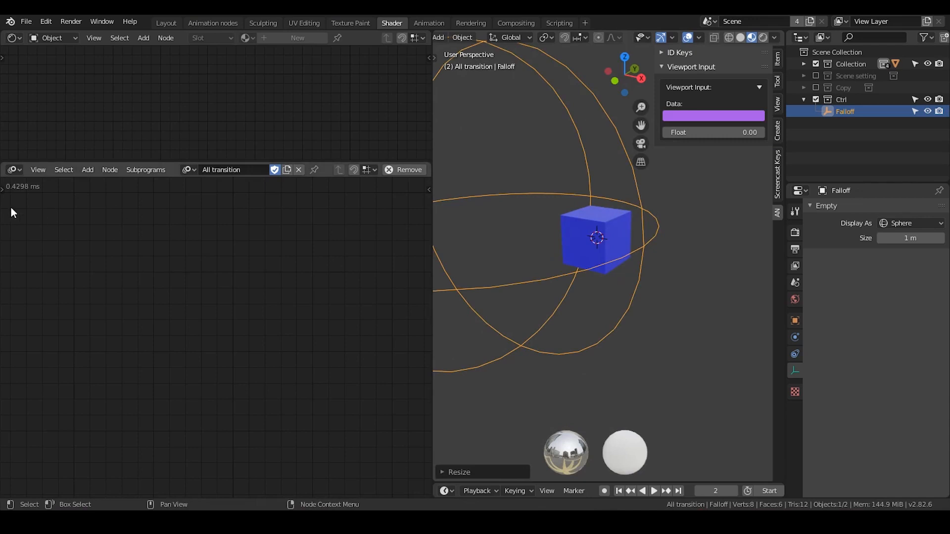
pyautogui.press('s')
pyautogui.click(566, 230)
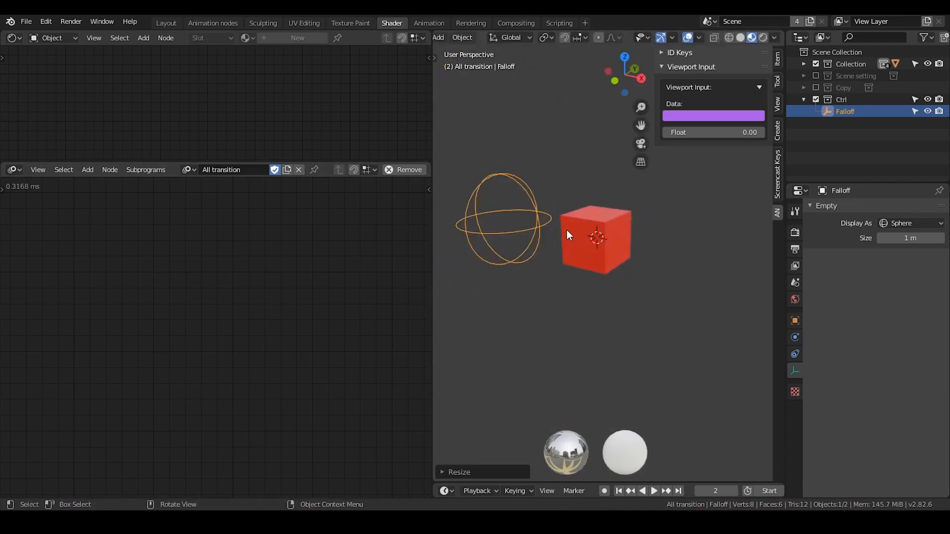
# Move the Falloff empty slightly along the positive X axis to the edge of the cube.
pyautogui.press('g')
pyautogui.press('x')
pyautogui.click(581, 226)
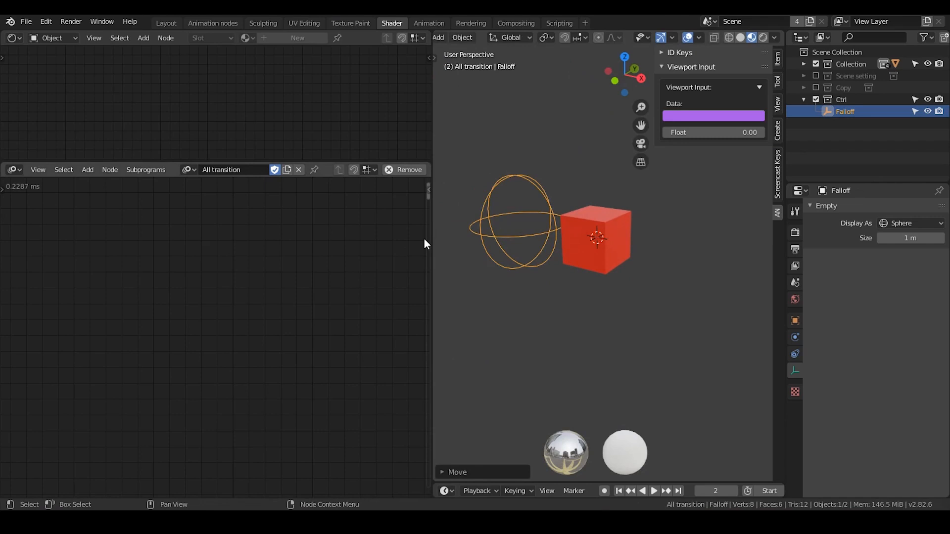
# Bring the Object Controller Falloff and object color loop Invoke Subprogram nodes into view.
pyautogui.moveTo(234, 406); pyautogui.dragTo(210, 221, button='middle')
pyautogui.scroll(1, 211, 223)
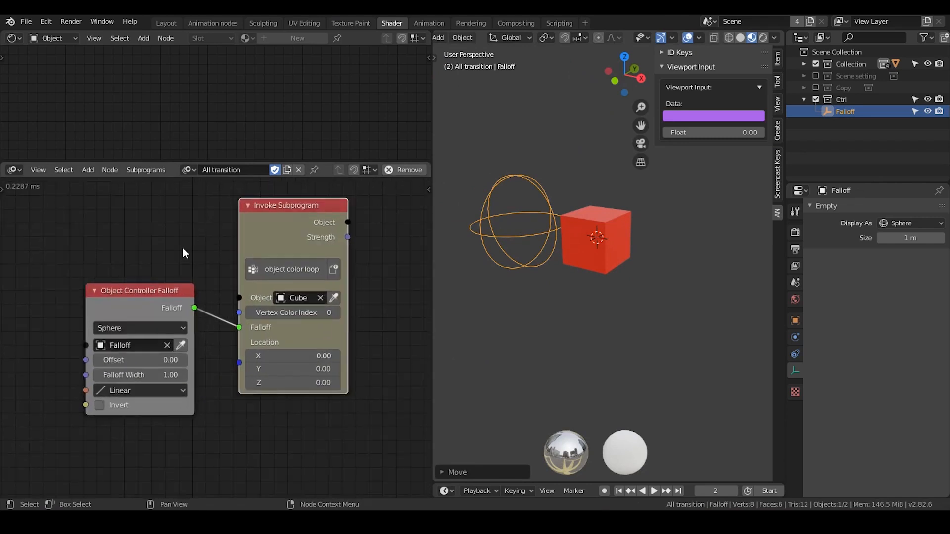
# Move the Falloff empty along the X axis onto the cube, and back along negative X until it is clear.
pyautogui.moveTo(294, 221); pyautogui.dragTo(316, 226)
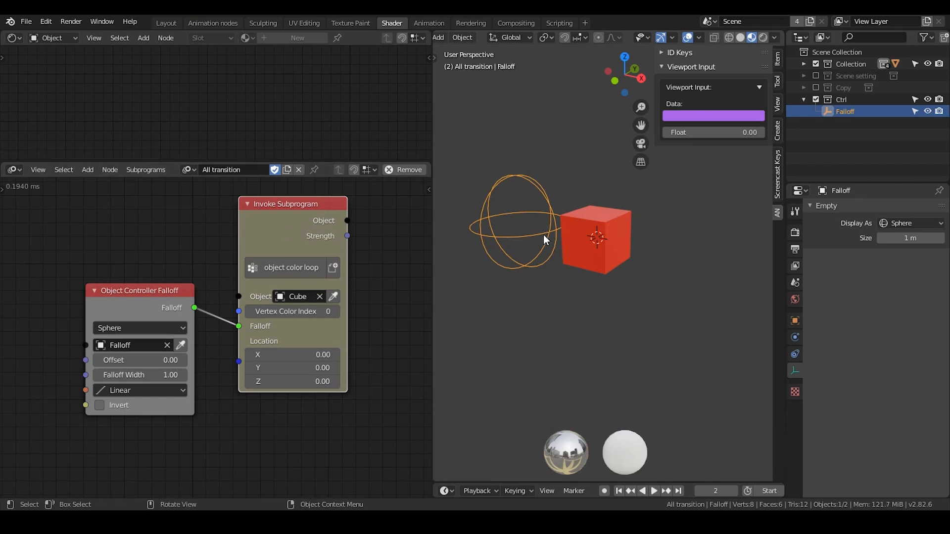
pyautogui.press('g')
pyautogui.press('x')
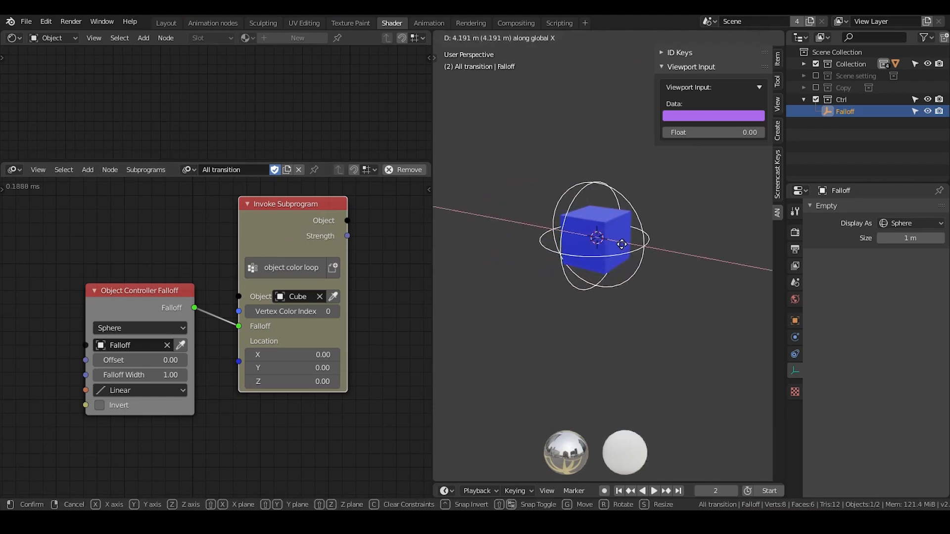
pyautogui.click(622, 249)
pyautogui.press('g')
pyautogui.press('x')
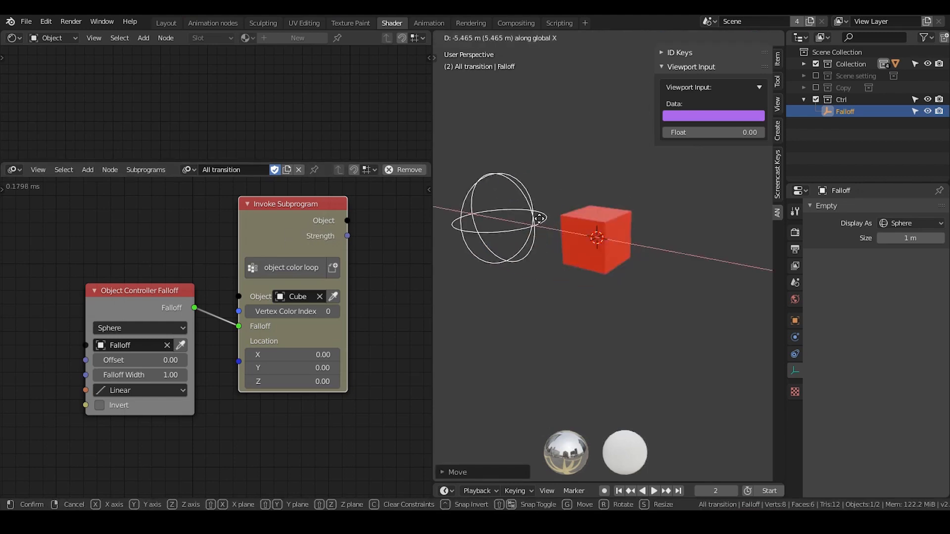
pyautogui.click(631, 228)
# Select the cube and examine its All transition material nodes, from Vertex Color through Mix to Principled BSDF, in an enlarged shader editor.
pyautogui.click(614, 229)
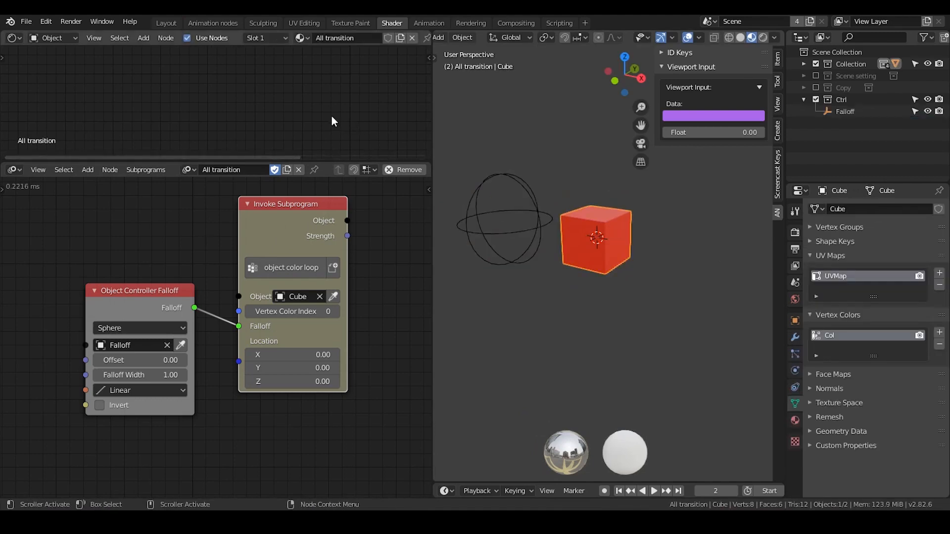
pyautogui.click(93, 38)
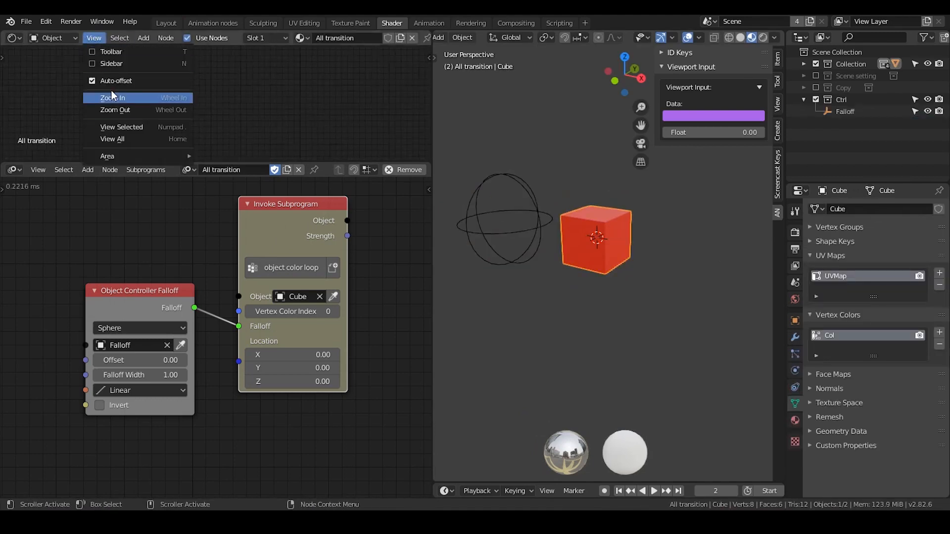
pyautogui.click(128, 134)
pyautogui.scroll(5, 230, 106)
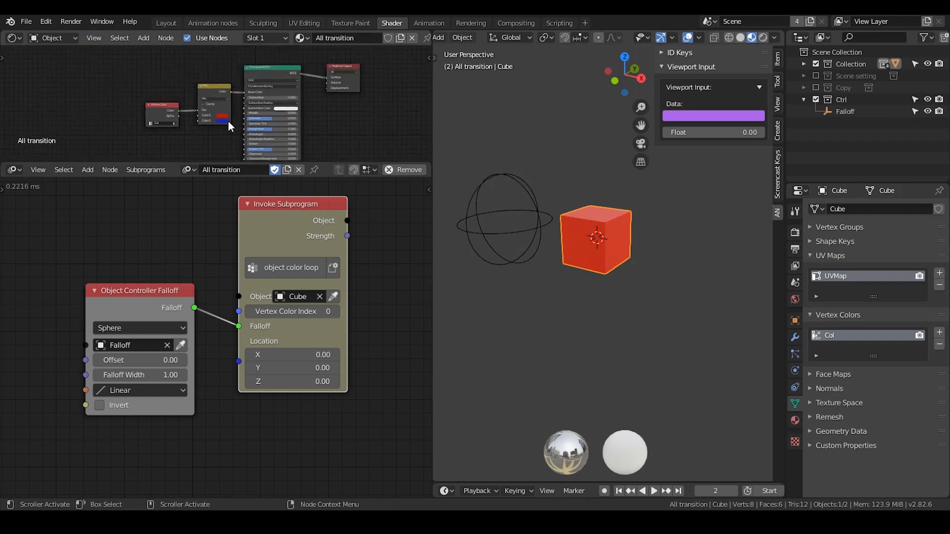
pyautogui.moveTo(212, 159); pyautogui.dragTo(218, 240)
pyautogui.scroll(4, 218, 198)
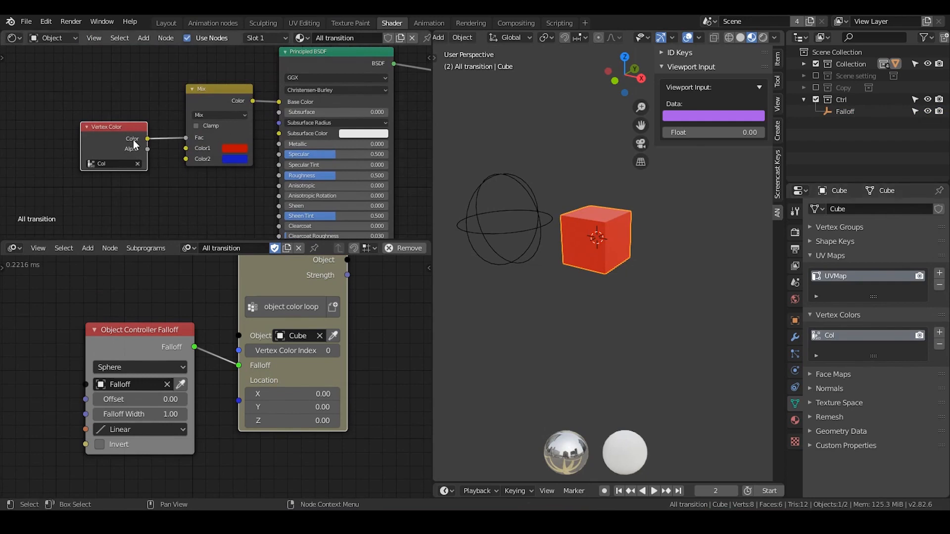
pyautogui.scroll(1, 133, 139)
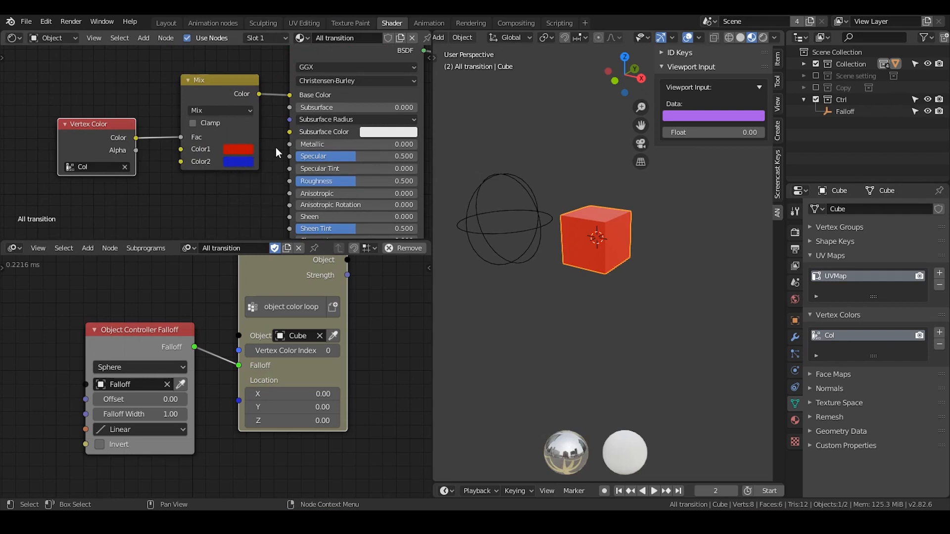
pyautogui.moveTo(254, 156); pyautogui.dragTo(212, 174, button='middle')
# Slide the Falloff empty along X over the cube once more and return it to the cube's negative X side.
pyautogui.click(539, 209)
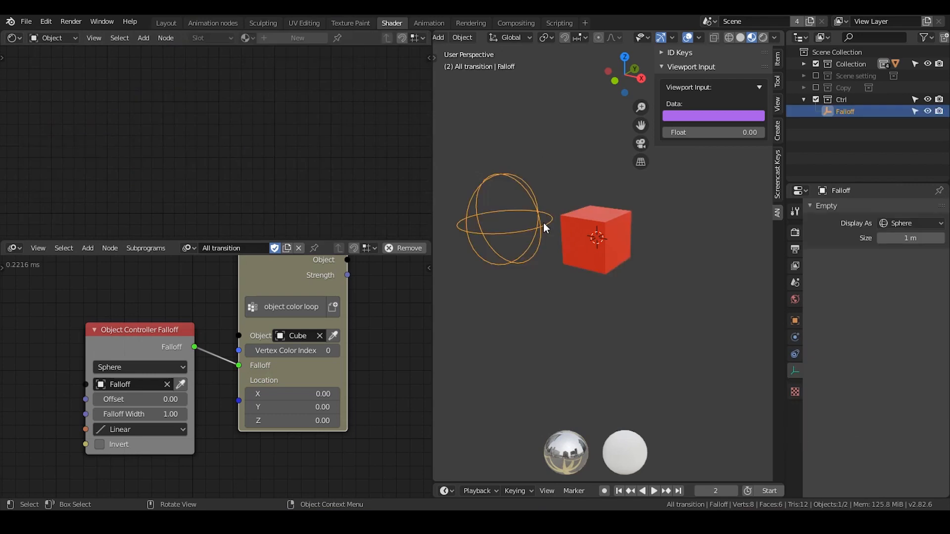
pyautogui.press('g')
pyautogui.press('x')
pyautogui.click(637, 244)
pyautogui.click(615, 230)
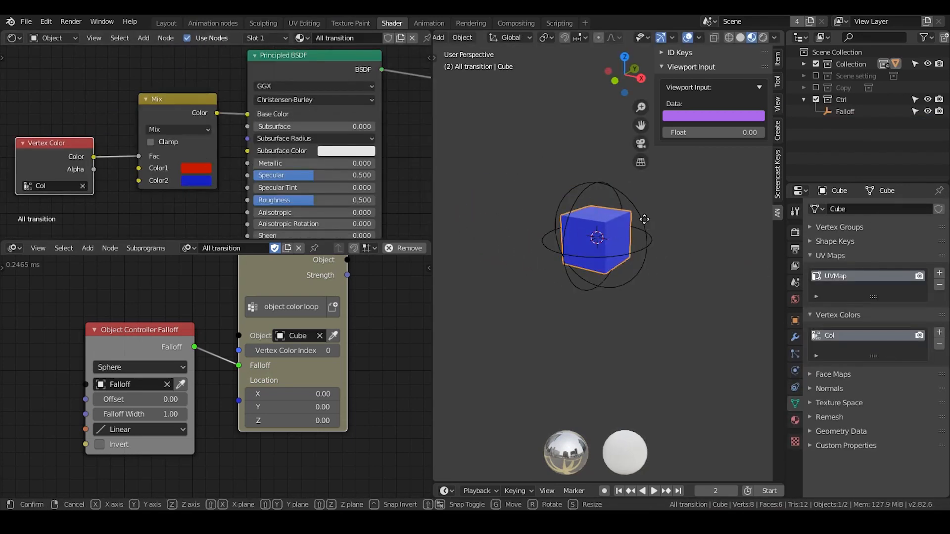
pyautogui.click(604, 215)
pyautogui.press('g')
pyautogui.press('x')
pyautogui.click(562, 207)
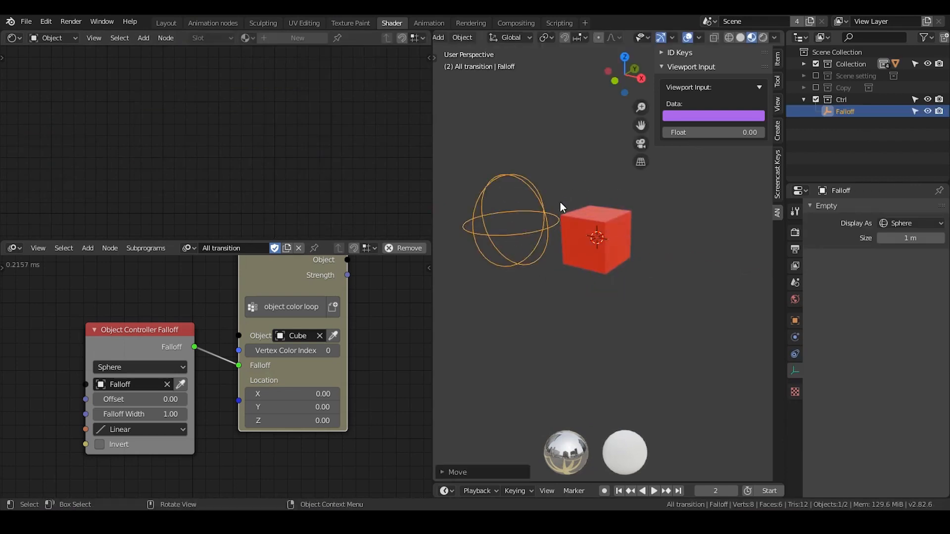
# Enlarge the Animation Nodes editor and duplicate the cube, placing the copy beside the original on the side away from the Falloff empty.
pyautogui.moveTo(356, 312); pyautogui.dragTo(263, 296, button='middle')
pyautogui.scroll(-1, 263, 297)
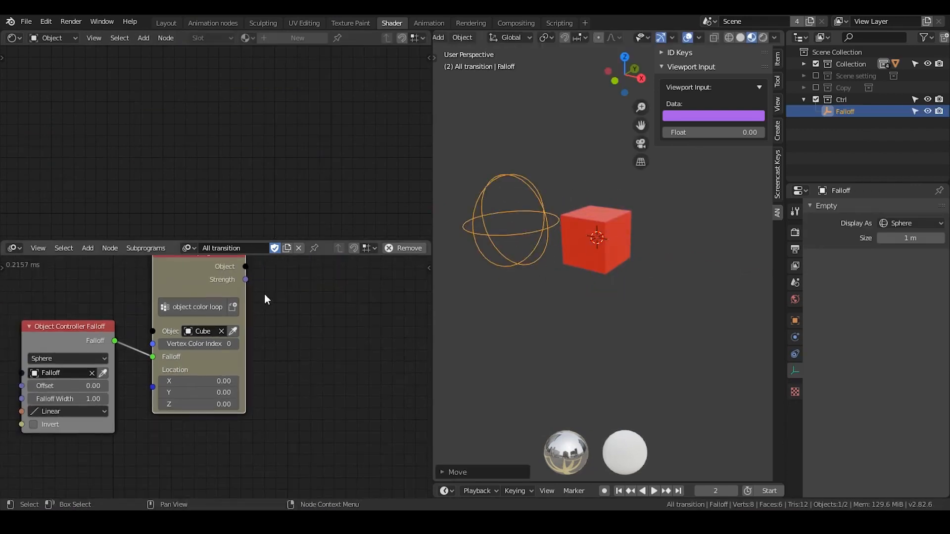
pyautogui.moveTo(257, 241); pyautogui.dragTo(257, 171)
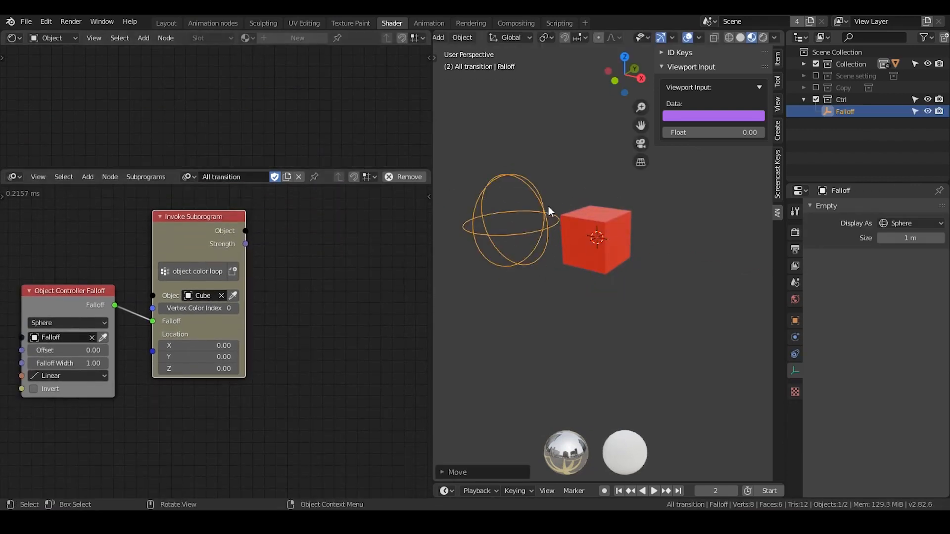
pyautogui.click(569, 228)
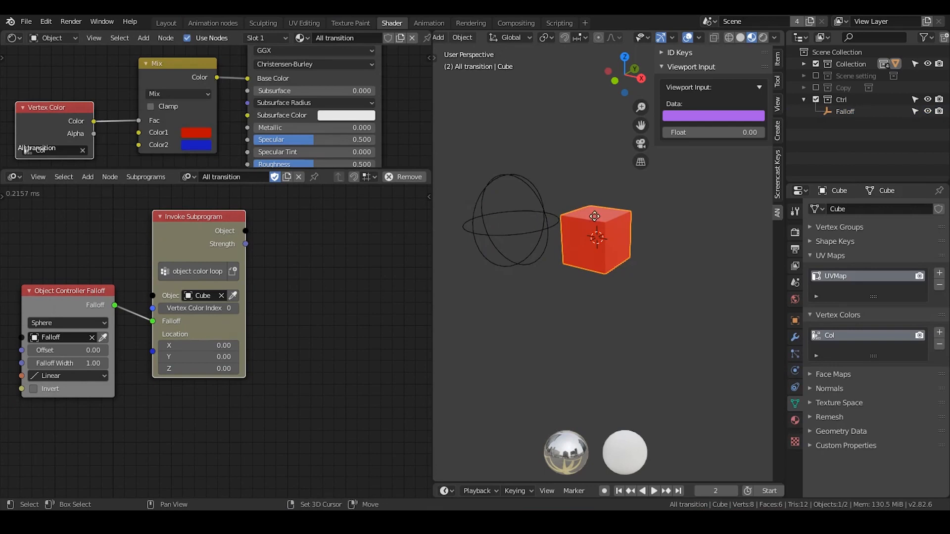
pyautogui.hotkey('shift', 'd')
pyautogui.click(711, 247)
# Duplicate the object color loop Invoke Subprogram node and assign the selected Cube.001 as its object.
pyautogui.moveTo(280, 259); pyautogui.dragTo(156, 211, button='middle')
pyautogui.scroll(-2, 571, 241)
pyautogui.moveTo(166, 257); pyautogui.dragTo(253, 274, button='middle')
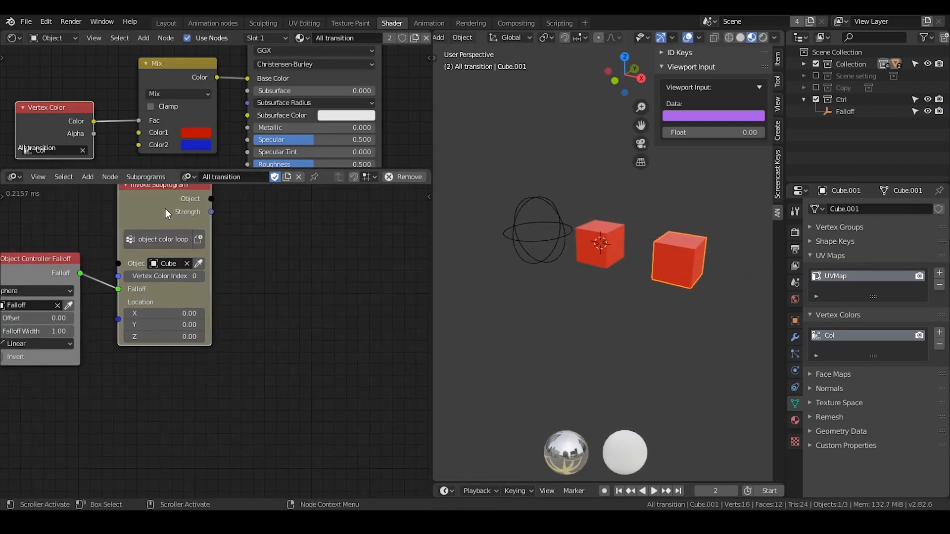
pyautogui.hotkey('shift', 'd')
pyautogui.click(343, 276)
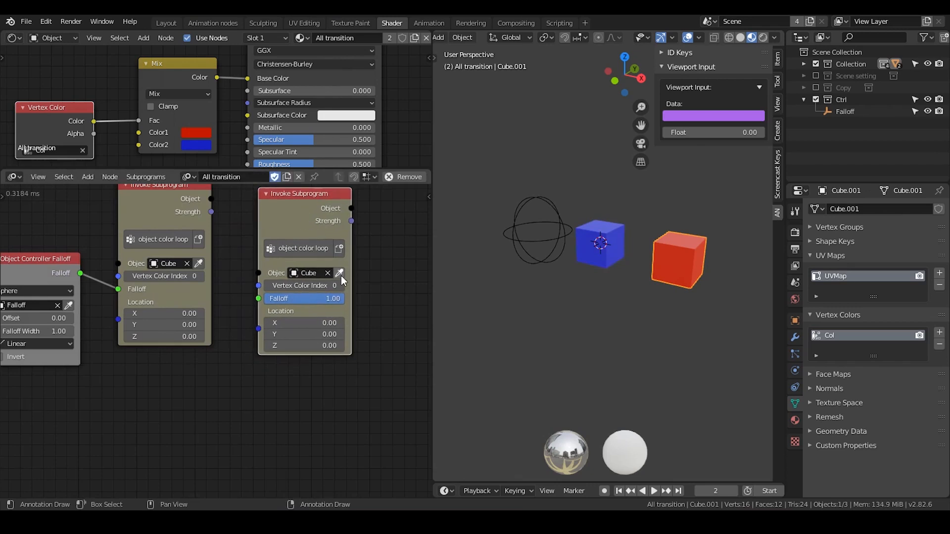
pyautogui.click(339, 274)
# Widen both object color loop Invoke Subprogram nodes so their object names fit in full.
pyautogui.moveTo(285, 227); pyautogui.dragTo(305, 229)
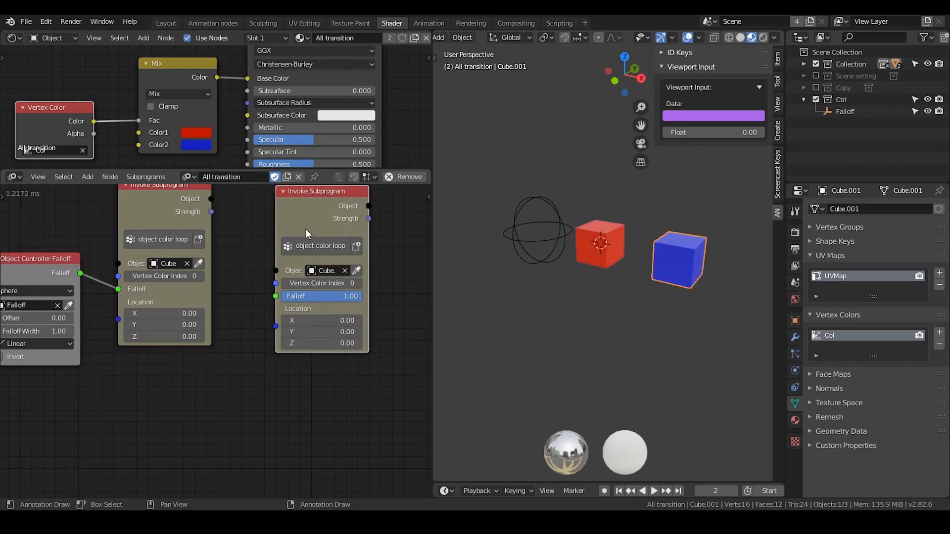
pyautogui.moveTo(369, 260); pyautogui.dragTo(397, 260)
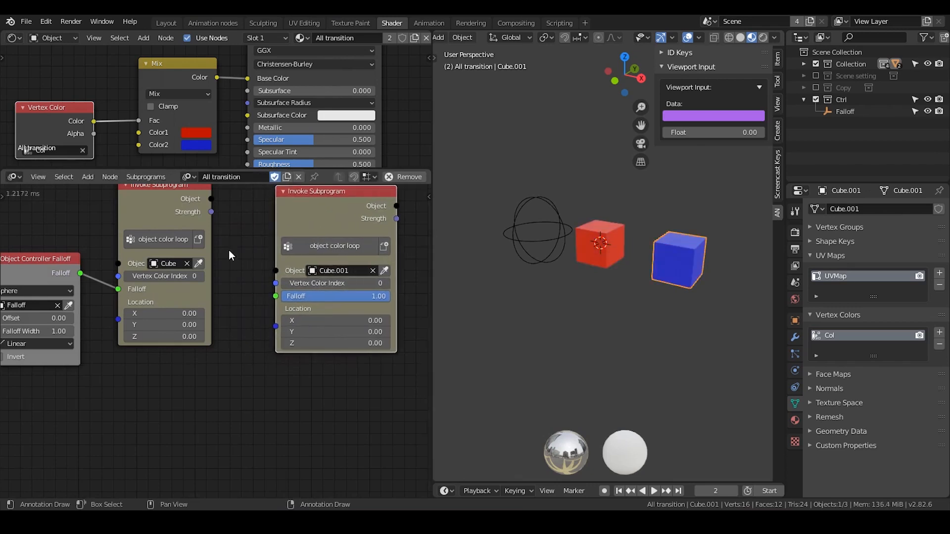
pyautogui.moveTo(211, 243); pyautogui.dragTo(243, 245)
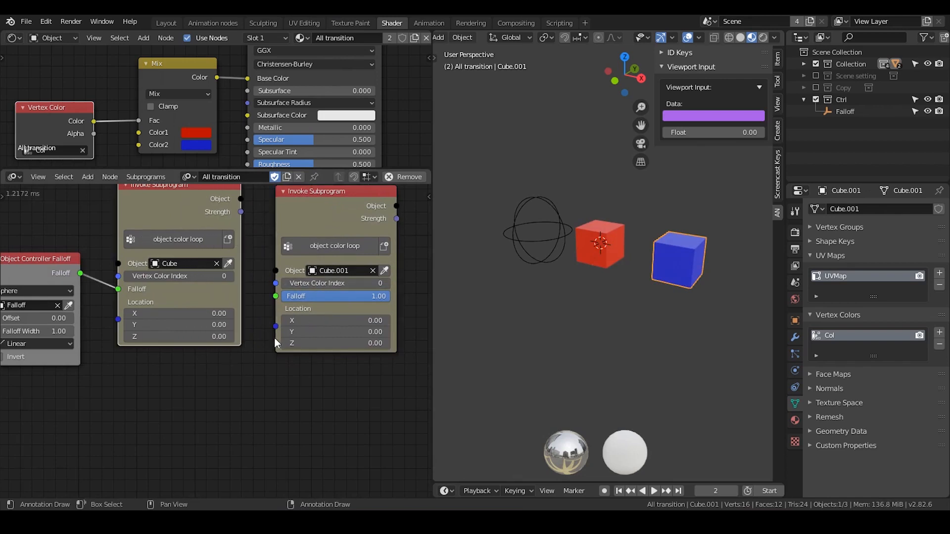
pyautogui.moveTo(274, 337); pyautogui.dragTo(281, 319, button='middle')
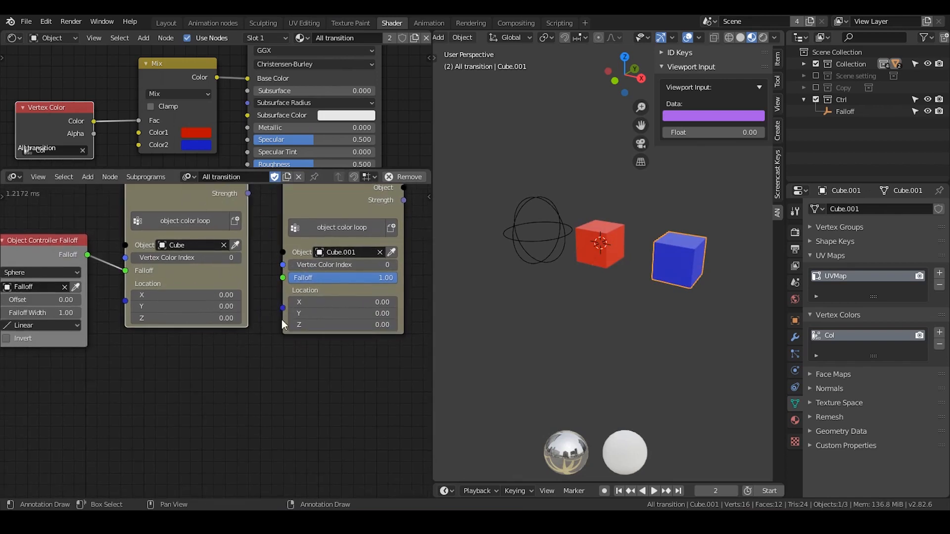
# Select the two cubes in turn to compare their All transition material and vertex color layer.
pyautogui.click(565, 233)
pyautogui.click(596, 236)
pyautogui.click(672, 247)
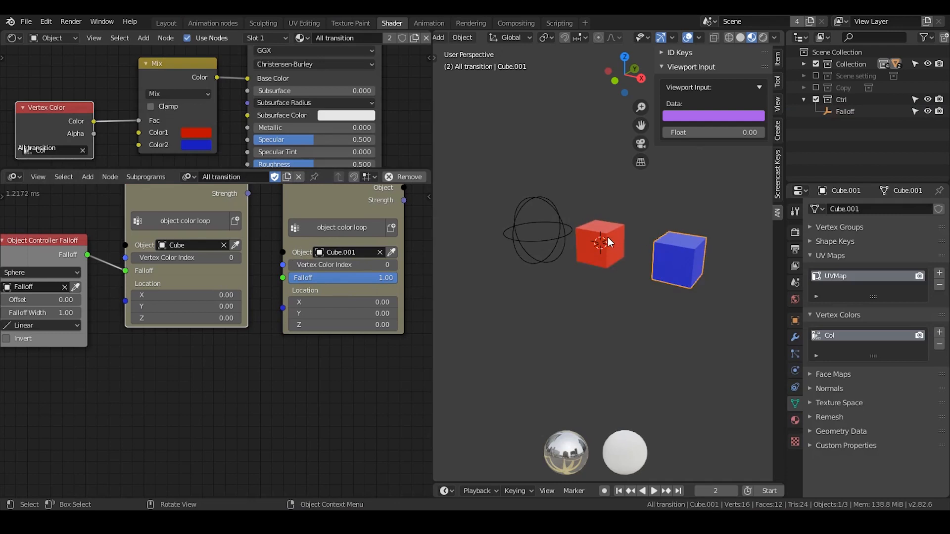
pyautogui.click(608, 237)
pyautogui.click(662, 250)
pyautogui.click(595, 233)
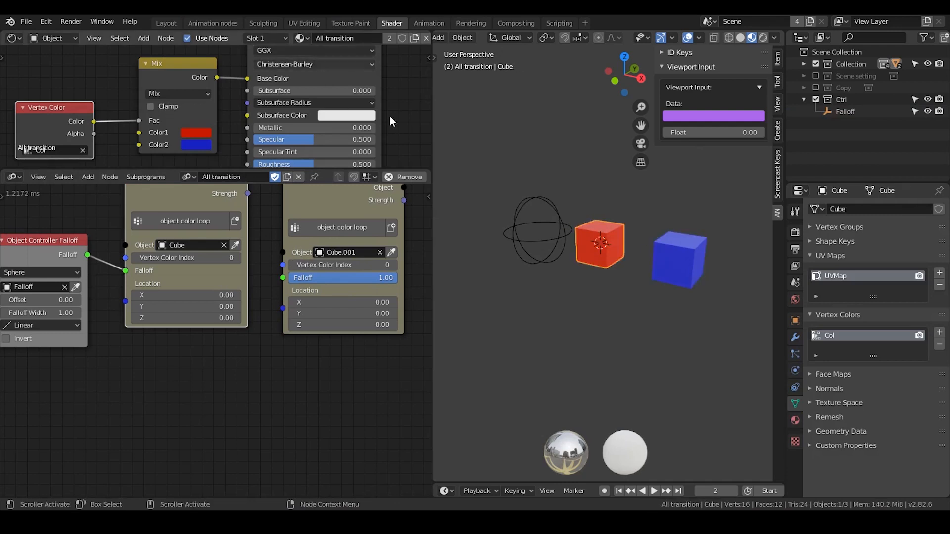
pyautogui.click(686, 251)
pyautogui.click(619, 237)
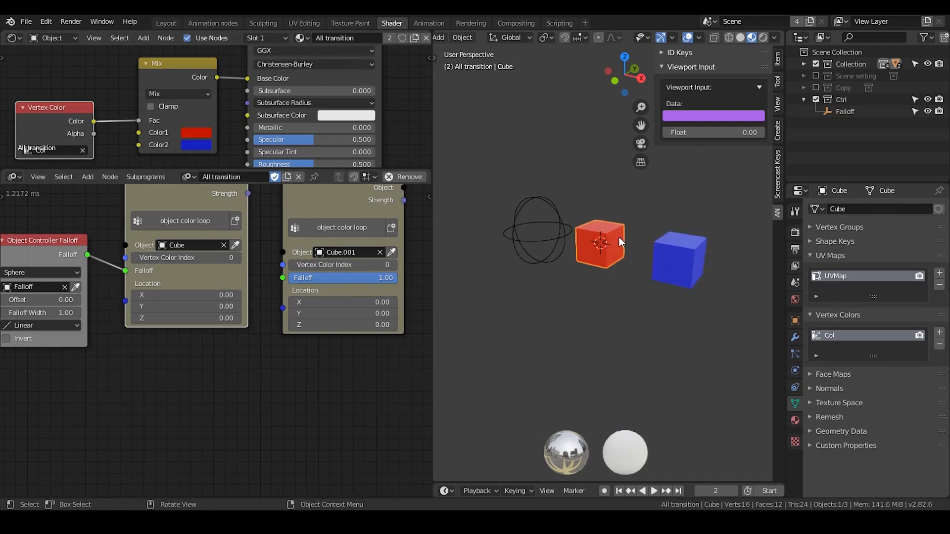
# Add an Object Transforms Input node below the Invoke Subprogram nodes and assign Cube.001 to it.
pyautogui.rightClick(259, 370)
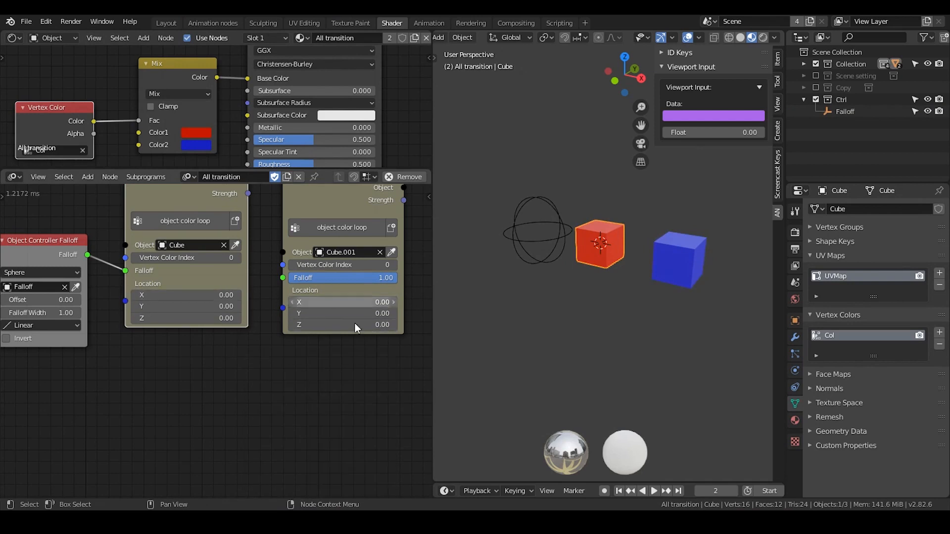
pyautogui.hotkey('ctrl', 'a')
pyautogui.write('object')
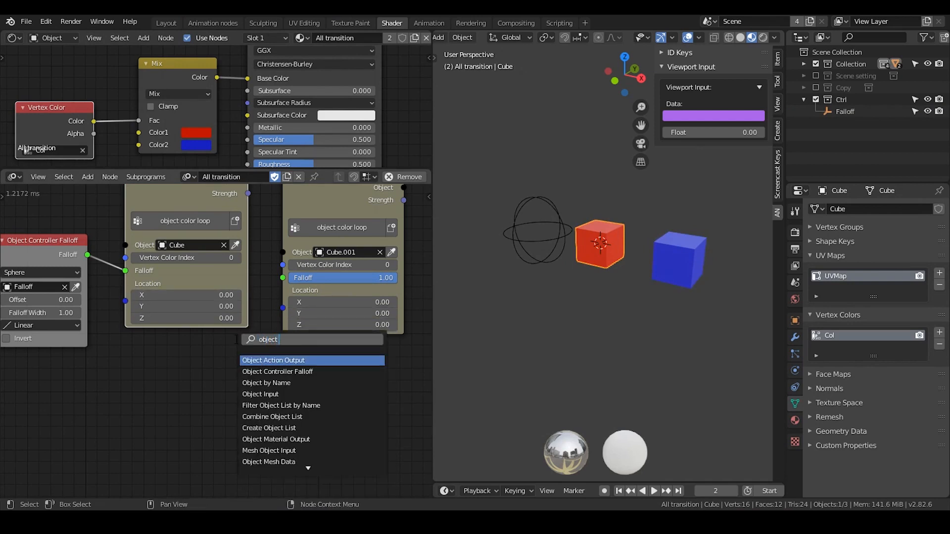
pyautogui.write(' tra')
pyautogui.press('Return')
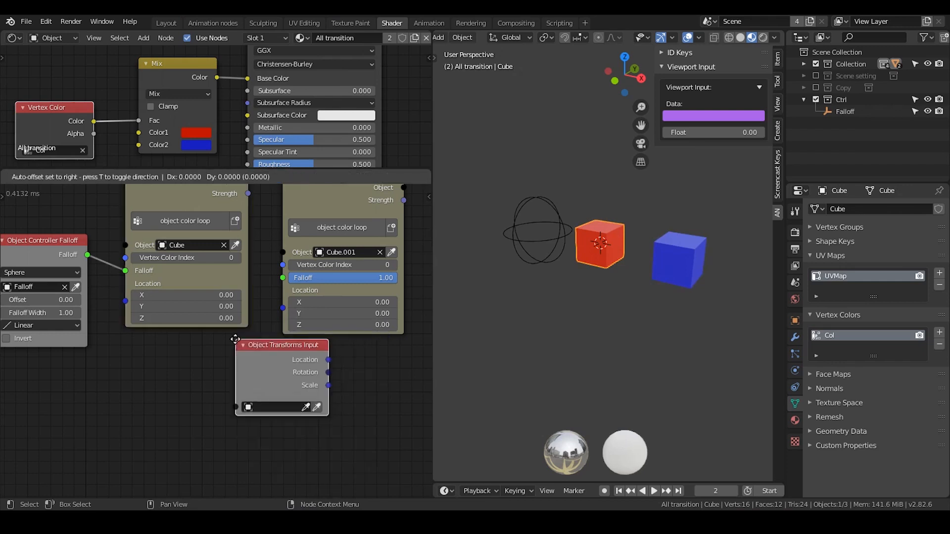
pyautogui.click(678, 249)
pyautogui.click(237, 410)
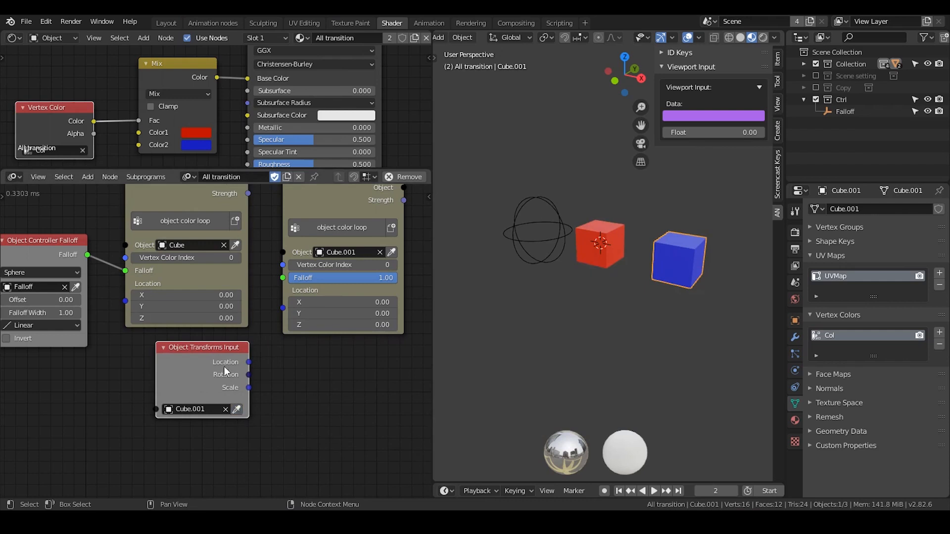
# Connect the Object Transforms Input's Location and the Object Controller Falloff's output to the matching inputs of the Cube.001 Invoke Subprogram node.
pyautogui.moveTo(224, 366); pyautogui.dragTo(284, 294)
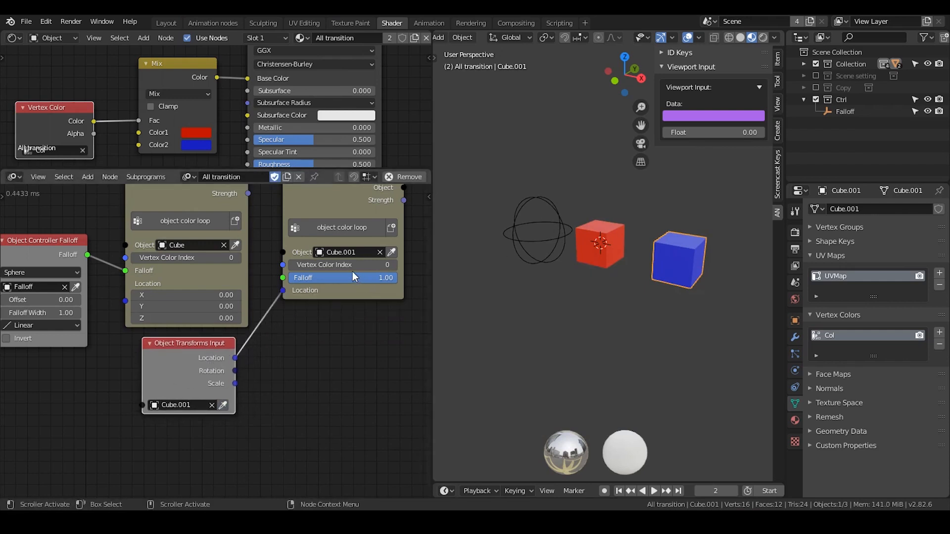
pyautogui.moveTo(87, 255); pyautogui.dragTo(283, 277)
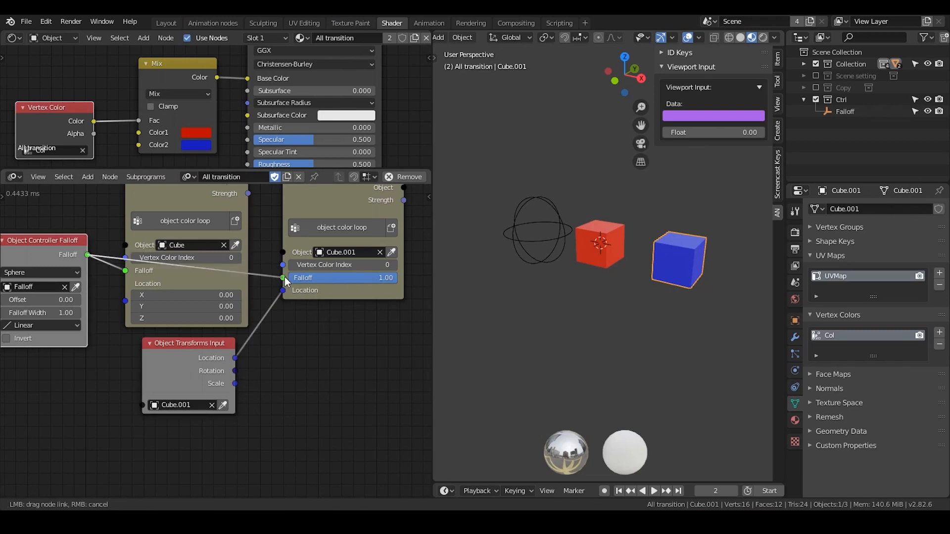
pyautogui.moveTo(326, 314); pyautogui.dragTo(270, 288, button='middle')
# Move the Falloff empty along the X axis onto the original cube, and further along X onto Cube.001.
pyautogui.click(543, 231)
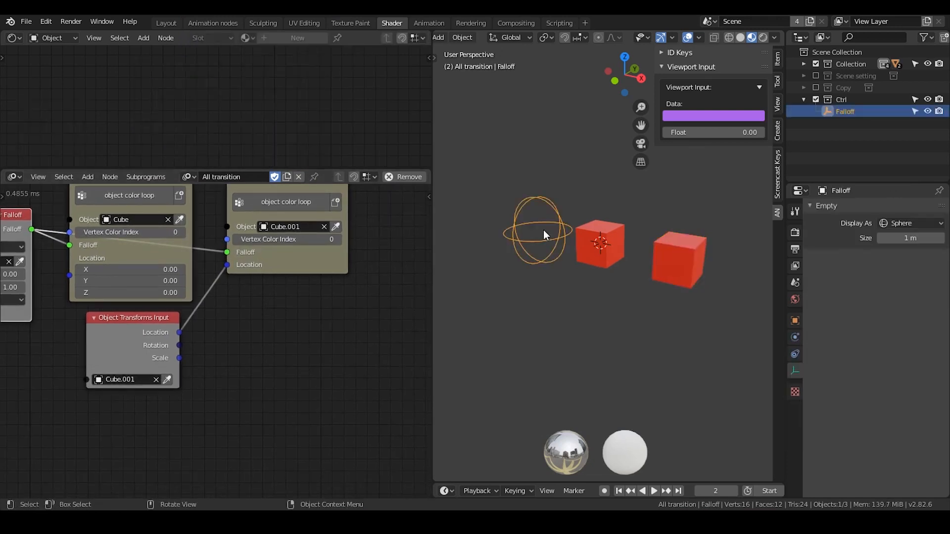
pyautogui.press('g')
pyautogui.press('x')
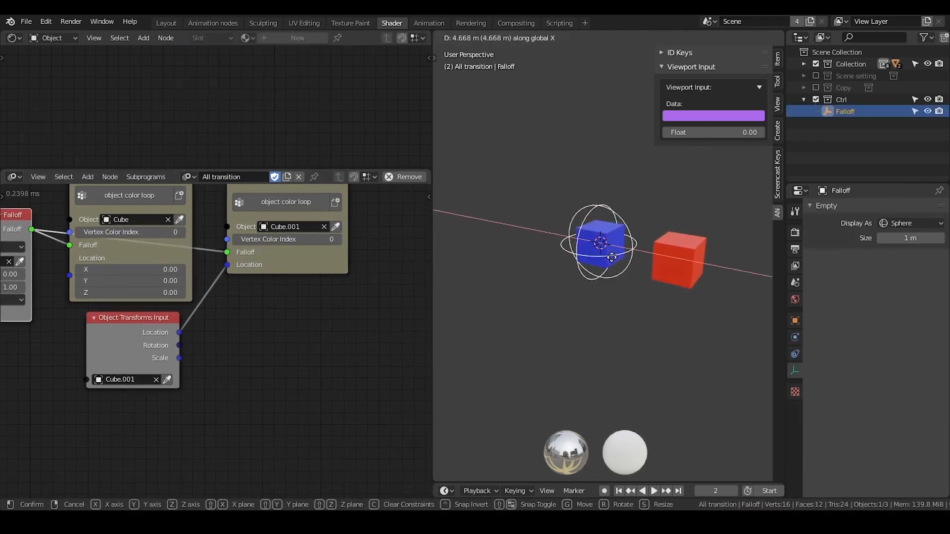
pyautogui.click(608, 256)
pyautogui.press('g')
pyautogui.press('x')
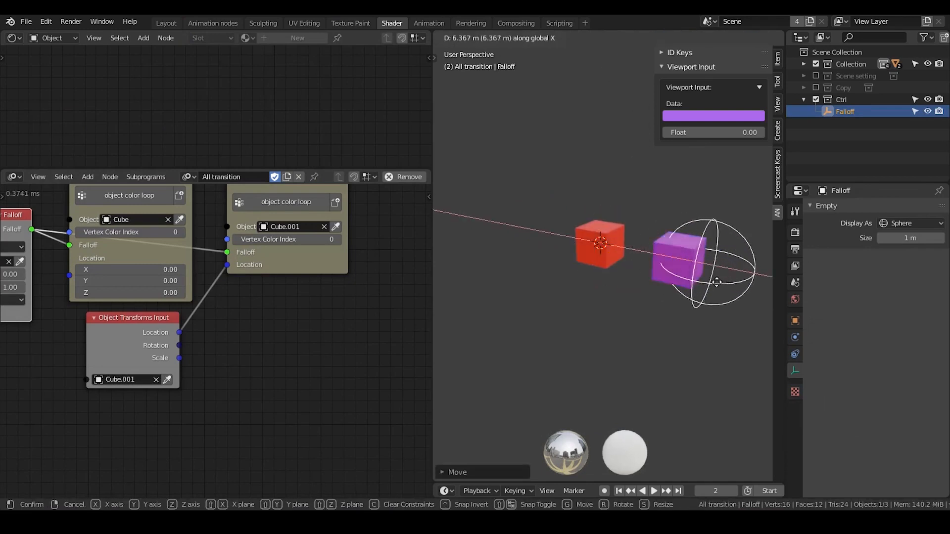
pyautogui.click(698, 277)
# Move the Falloff empty back along the negative X axis until it surrounds the original cube.
pyautogui.press('g')
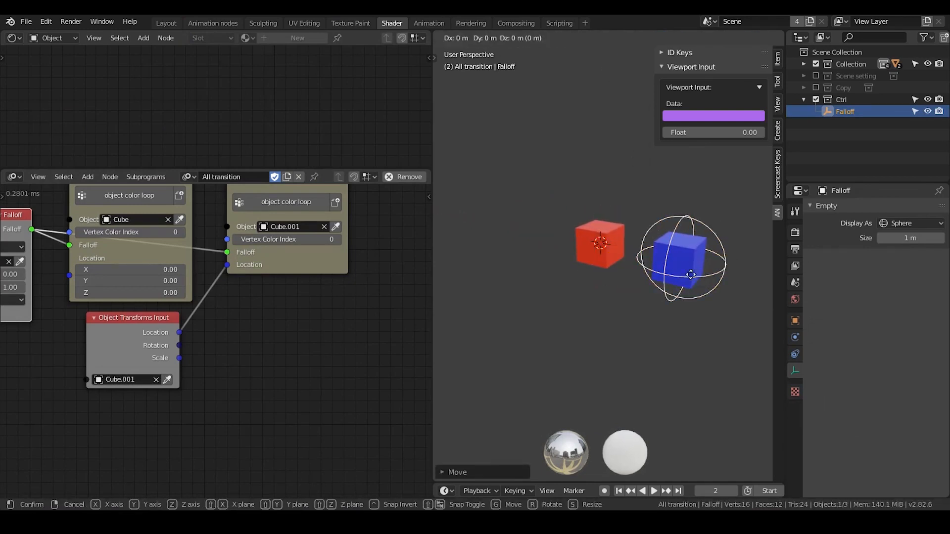
pyautogui.press('Escape')
pyautogui.press('g')
pyautogui.press('x')
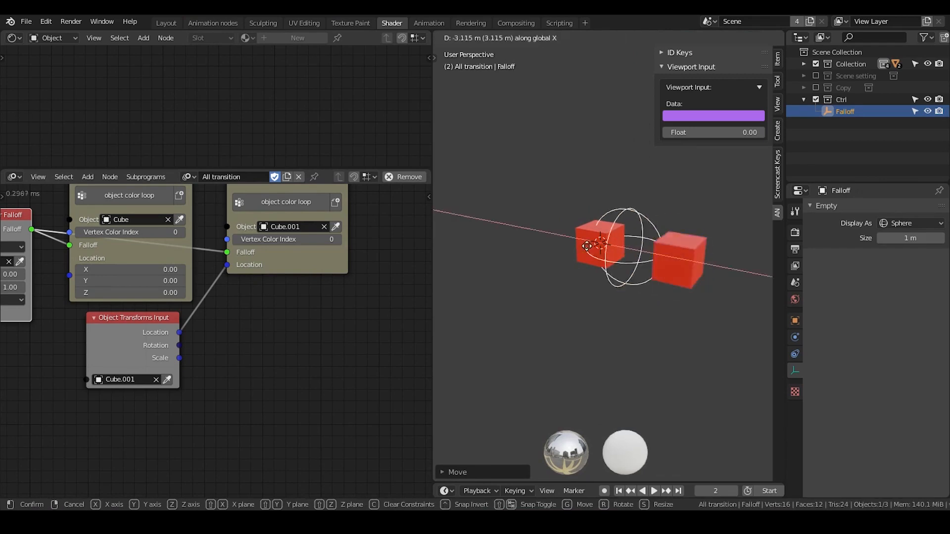
pyautogui.click(572, 249)
# Scale the Falloff empty up until it encloses both cubes, and shift it along the X axis.
pyautogui.keyDown('shift'); pyautogui.moveTo(654, 289); pyautogui.dragTo(640, 287, button='middle'); pyautogui.keyUp('shift')
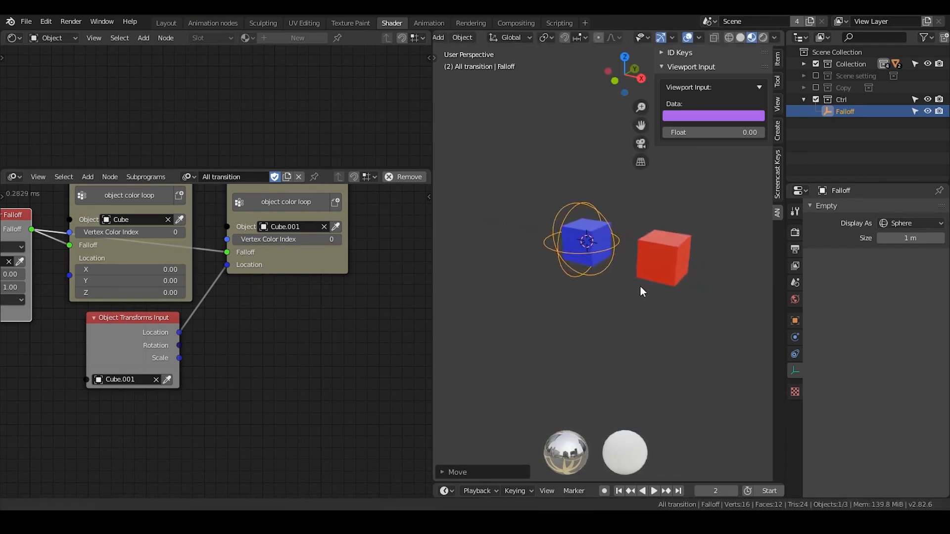
pyautogui.press('s')
pyautogui.click(508, 265)
pyautogui.press('g')
pyautogui.press('x')
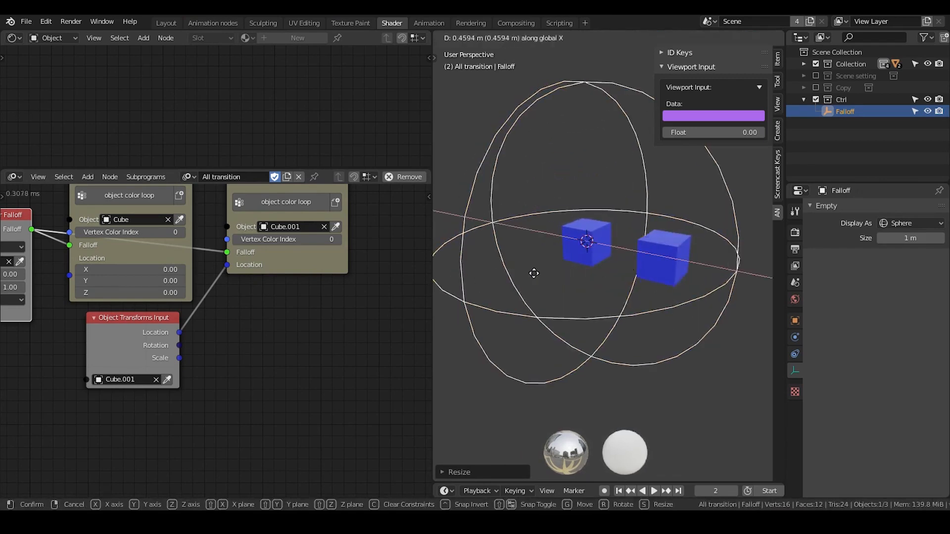
pyautogui.click(631, 255)
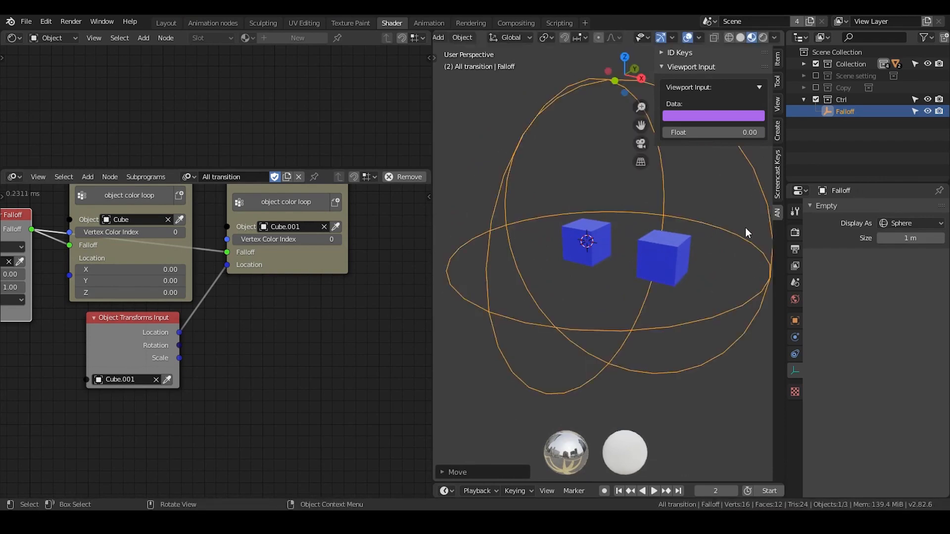
# Shrink the Falloff empty, move it along the negative X axis clear of both cubes, and select the original cube.
pyautogui.press('s')
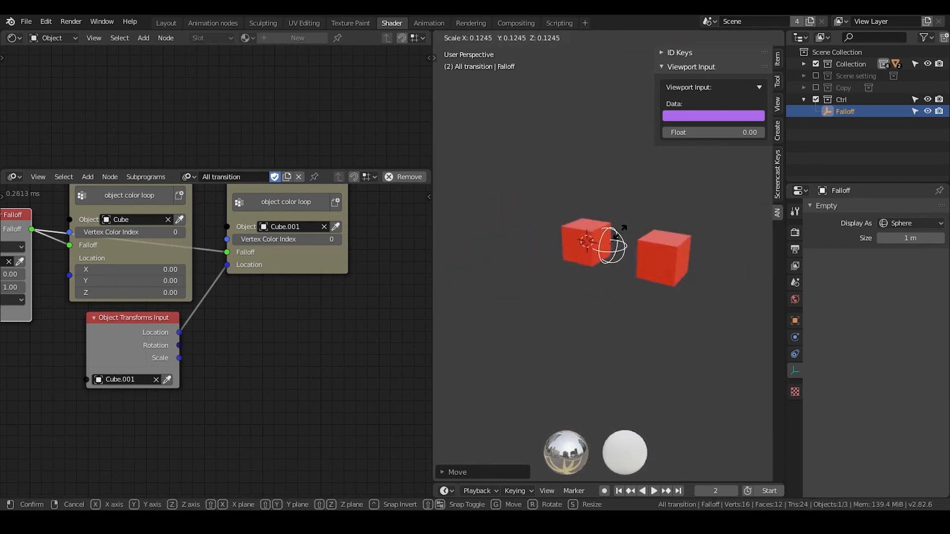
pyautogui.click(619, 232)
pyautogui.press('g')
pyautogui.press('x')
pyautogui.click(518, 217)
pyautogui.click(582, 234)
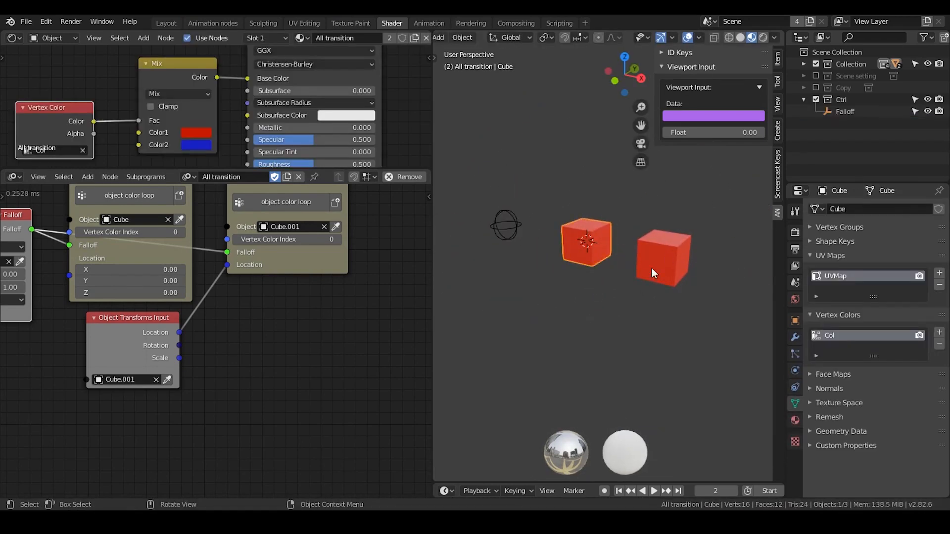
pyautogui.click(502, 226)
pyautogui.click(574, 245)
# Examine how the Falloff and Object Transforms Input nodes feed the two Invoke Subprogram nodes.
pyautogui.moveTo(259, 287); pyautogui.dragTo(289, 338, button='middle')
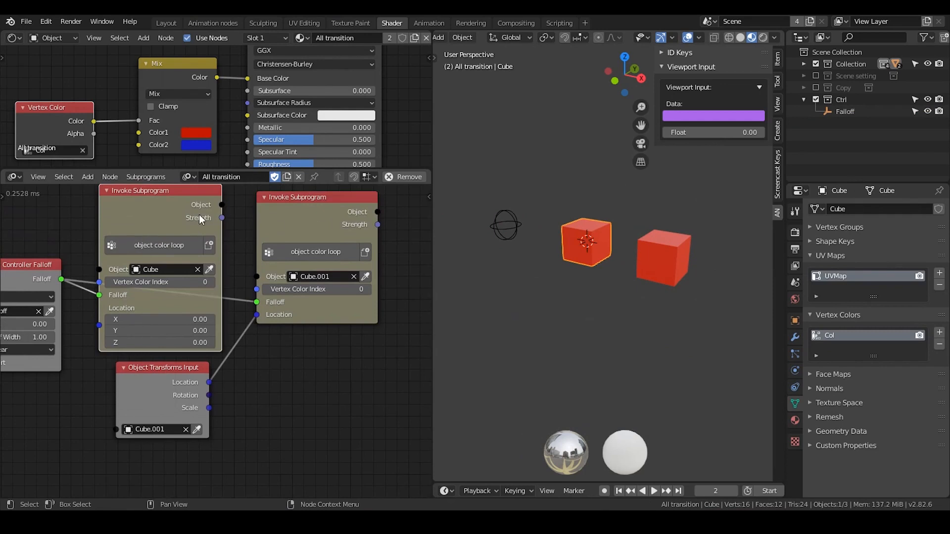
pyautogui.moveTo(198, 215); pyautogui.dragTo(231, 215, button='middle')
pyautogui.scroll(-2, 231, 216)
pyautogui.click(396, 214)
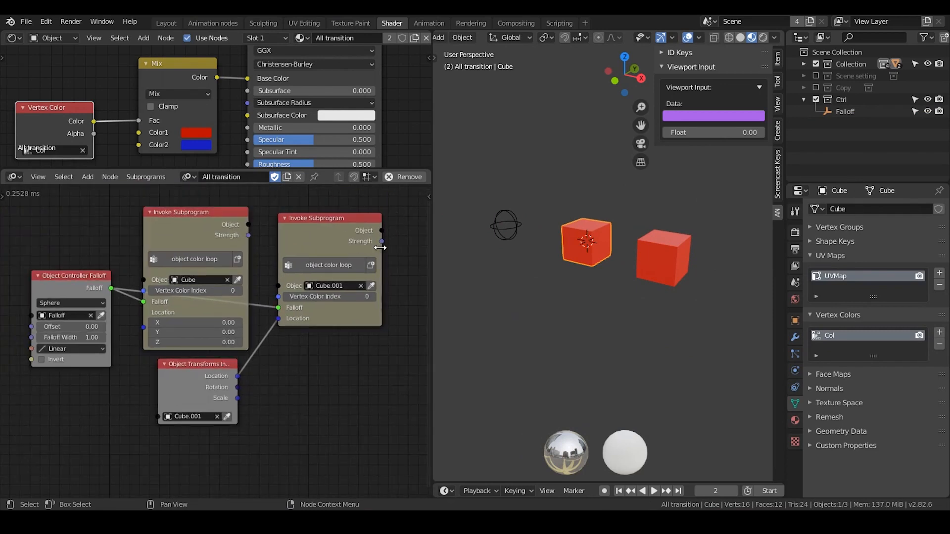
pyautogui.moveTo(388, 216); pyautogui.dragTo(165, 429)
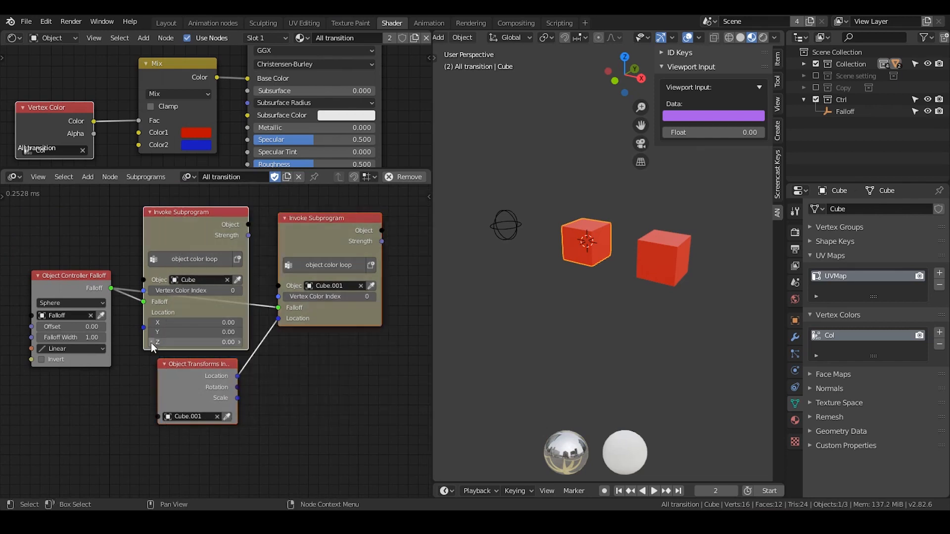
pyautogui.scroll(3, 213, 235)
pyautogui.moveTo(287, 355); pyautogui.dragTo(259, 174, button='middle')
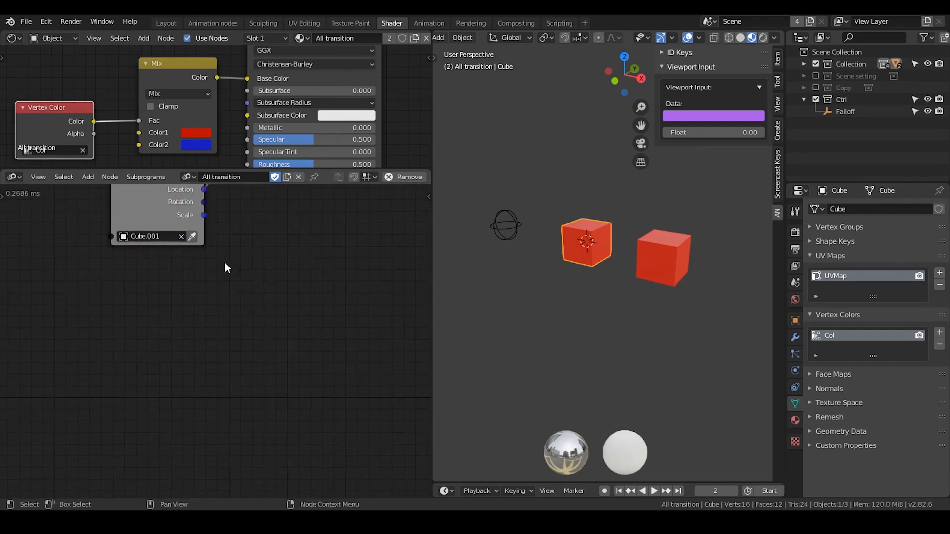
pyautogui.moveTo(224, 262); pyautogui.dragTo(260, 439, button='middle')
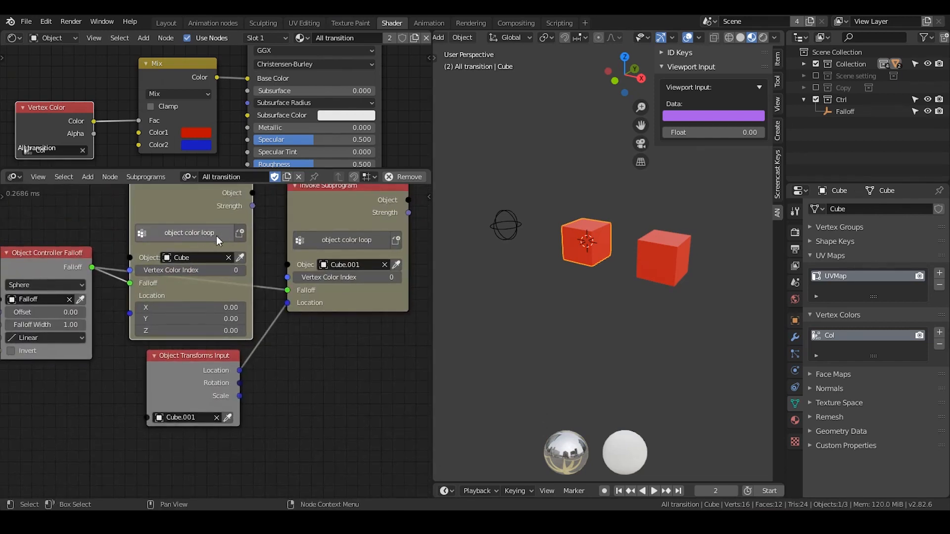
pyautogui.moveTo(259, 375); pyautogui.dragTo(225, 214, button='middle')
pyautogui.scroll(1, 241, 302)
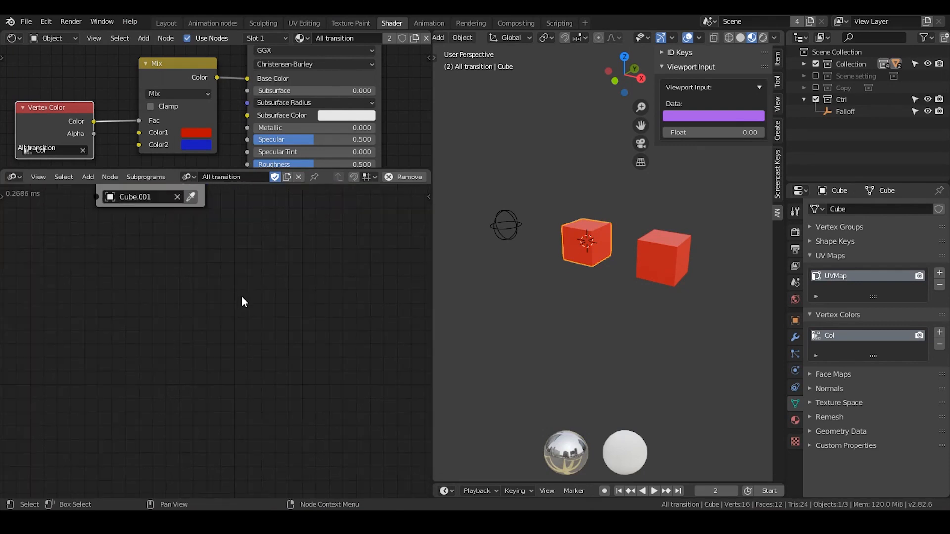
# Add a Group Input node in the empty area below the existing node setup.
pyautogui.moveTo(239, 272); pyautogui.dragTo(235, 263, button='middle')
pyautogui.hotkey('ctrl', 'a')
pyautogui.write('gro')
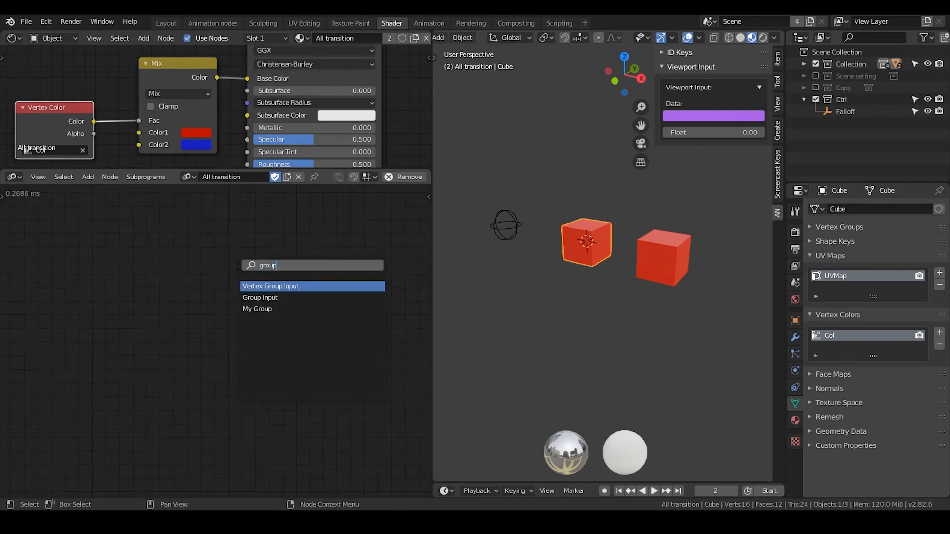
pyautogui.press('Down')
pyautogui.press('Down')
pyautogui.press('Down')
pyautogui.press('Down')
pyautogui.press('Return')
pyautogui.click(161, 244)
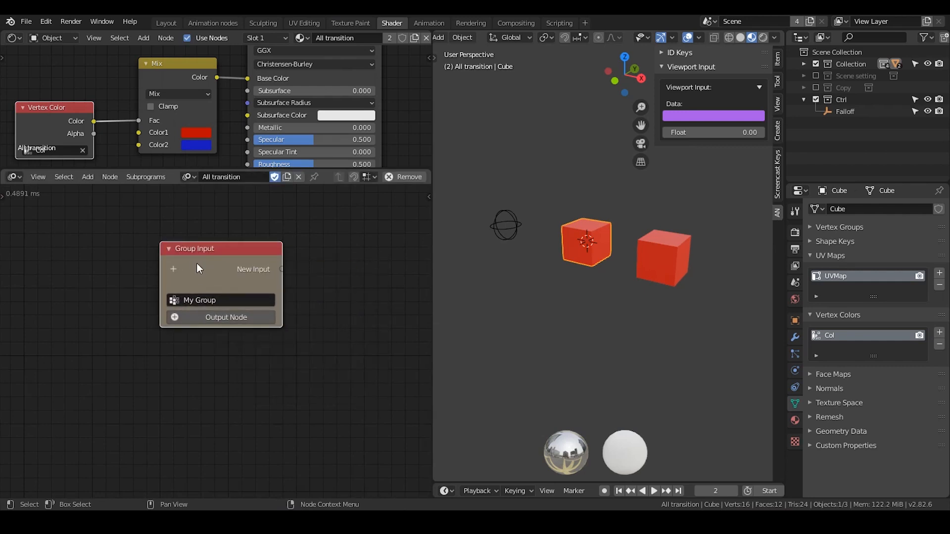
# Add an Object input to the Group Input node.
pyautogui.click(176, 269)
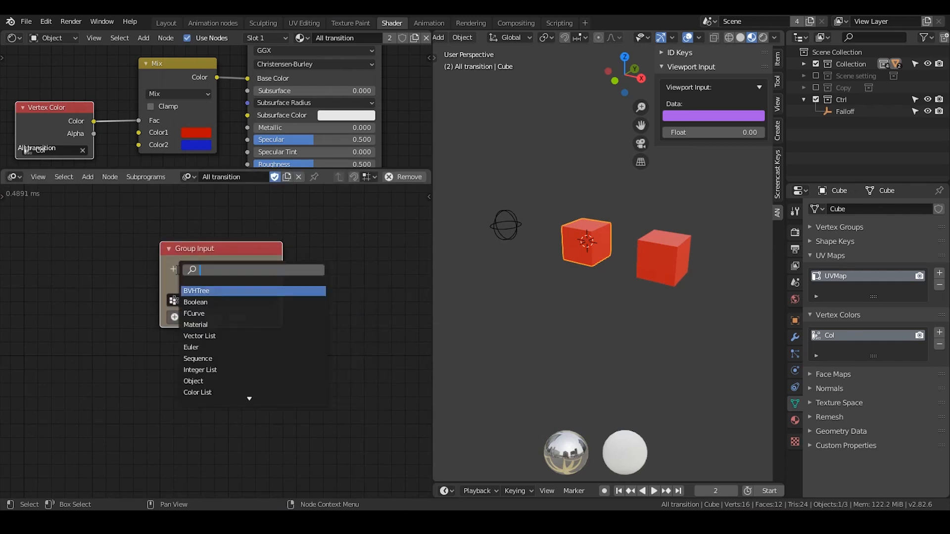
pyautogui.write('object')
pyautogui.press('Return')
# Add an Evaluate Falloff node beside the Group Input and link its Falloff socket to a new group input.
pyautogui.moveTo(340, 292); pyautogui.dragTo(208, 270, button='middle')
pyautogui.hotkey('ctrl', 'a')
pyautogui.write('eval')
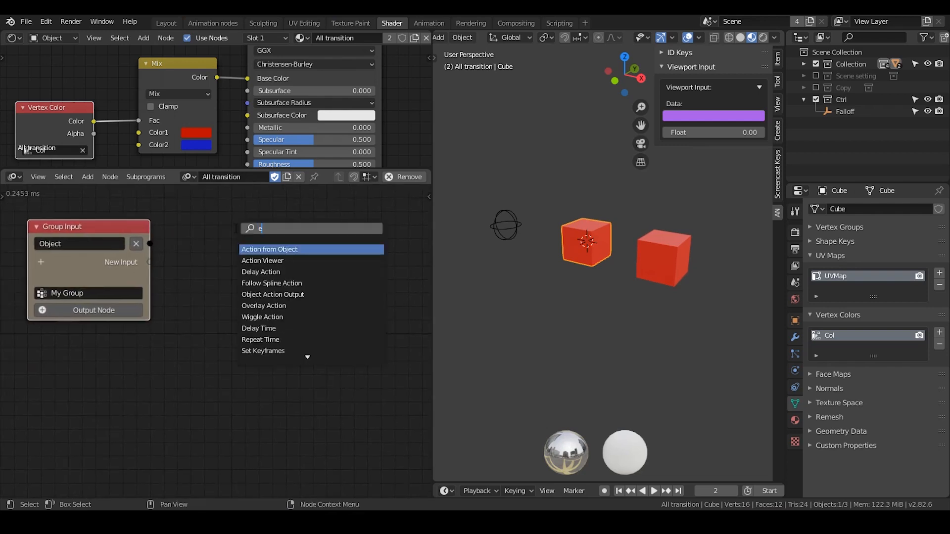
pyautogui.press('Return')
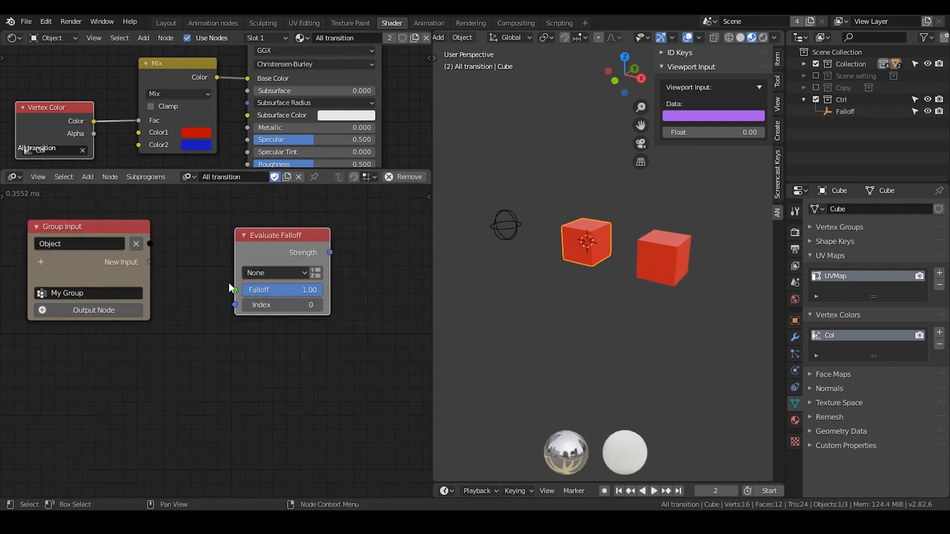
pyautogui.moveTo(235, 290); pyautogui.dragTo(153, 266)
# Set the Evaluate Falloff node's type to Location and move the node farther from the Group Input.
pyautogui.click(263, 272)
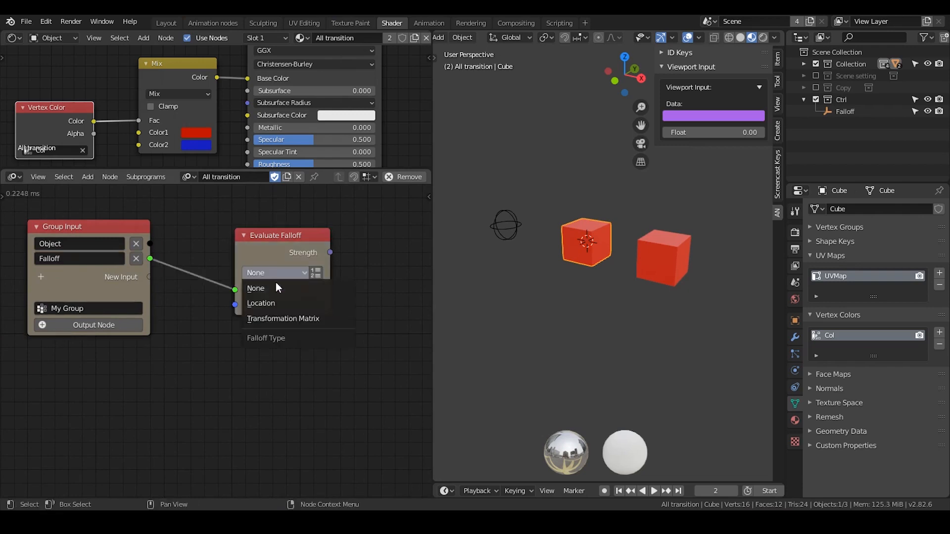
pyautogui.click(275, 301)
pyautogui.click(277, 273)
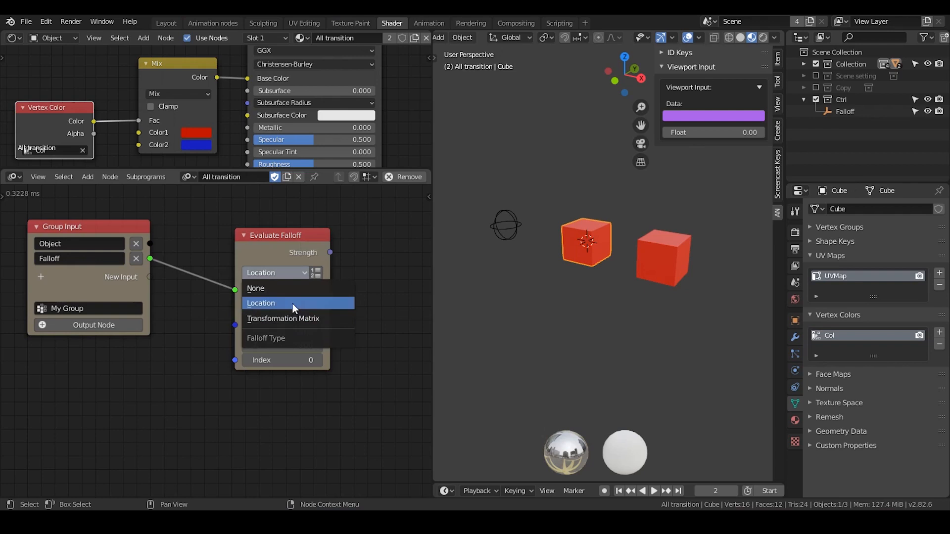
pyautogui.click(292, 303)
pyautogui.moveTo(275, 249); pyautogui.dragTo(356, 237)
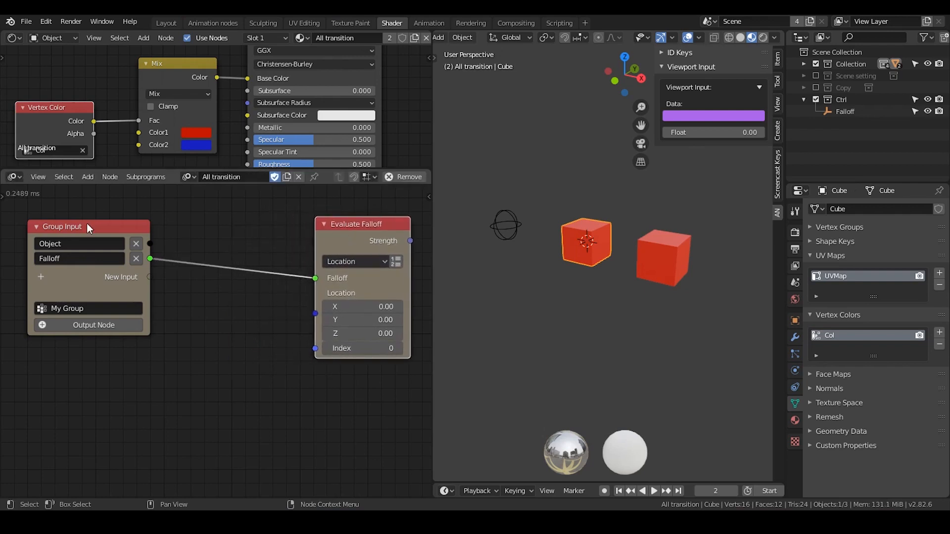
pyautogui.moveTo(183, 229); pyautogui.dragTo(204, 227, button='middle')
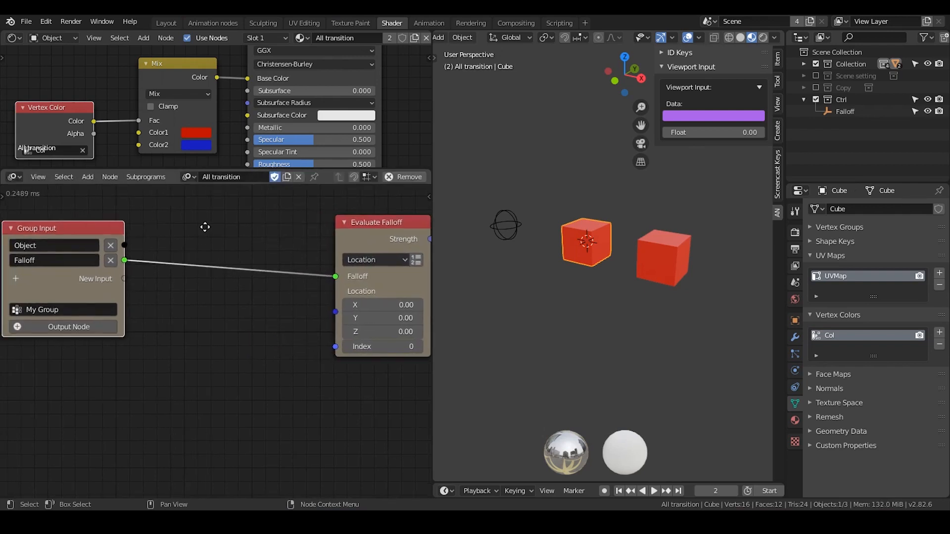
# Add an Object Transforms Input node between the Group Input and Evaluate Falloff nodes.
pyautogui.moveTo(148, 214); pyautogui.dragTo(254, 373, button='middle')
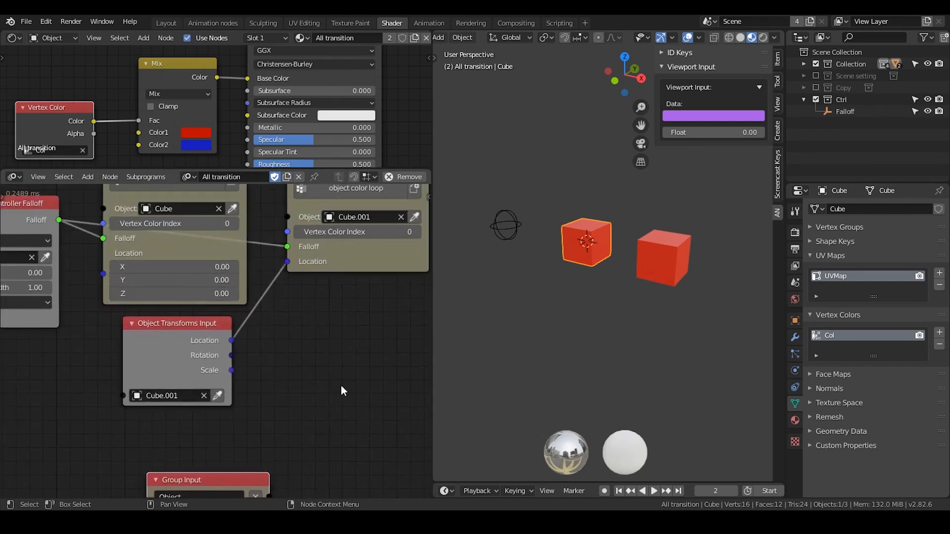
pyautogui.moveTo(340, 385); pyautogui.dragTo(259, 223, button='middle')
pyautogui.hotkey('ctrl', 'a')
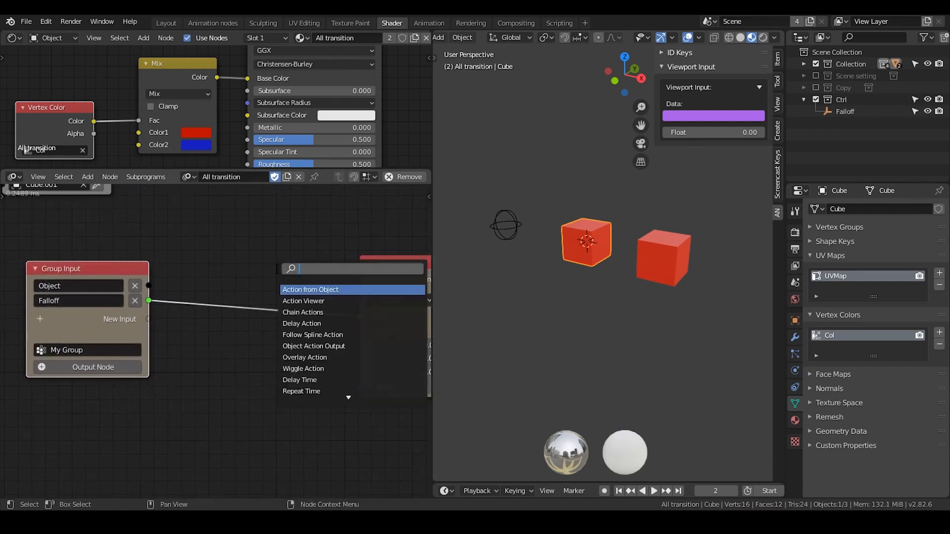
pyautogui.write('trans')
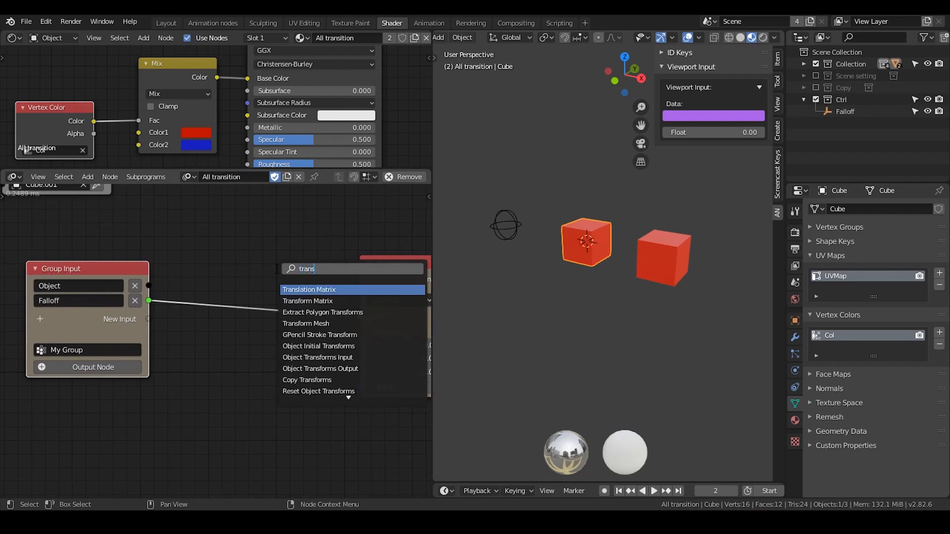
pyautogui.write('form')
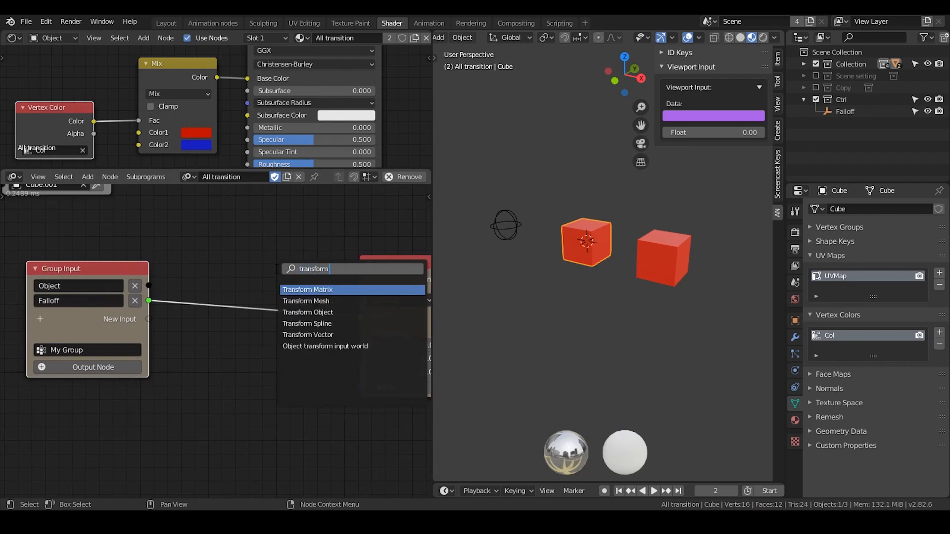
pyautogui.press('BackSpace')
pyautogui.press('BackSpace')
pyautogui.press('BackSpace')
pyautogui.press('BackSpace')
pyautogui.press('BackSpace')
pyautogui.press('BackSpace')
pyautogui.press('BackSpace')
pyautogui.press('BackSpace')
pyautogui.press('BackSpace')
pyautogui.write('object')
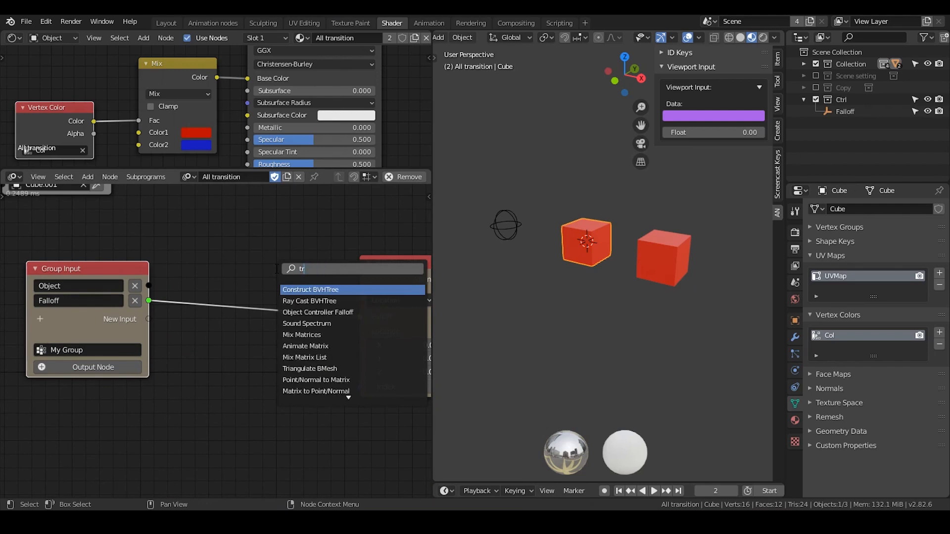
pyautogui.write(' trans')
pyautogui.press('Return')
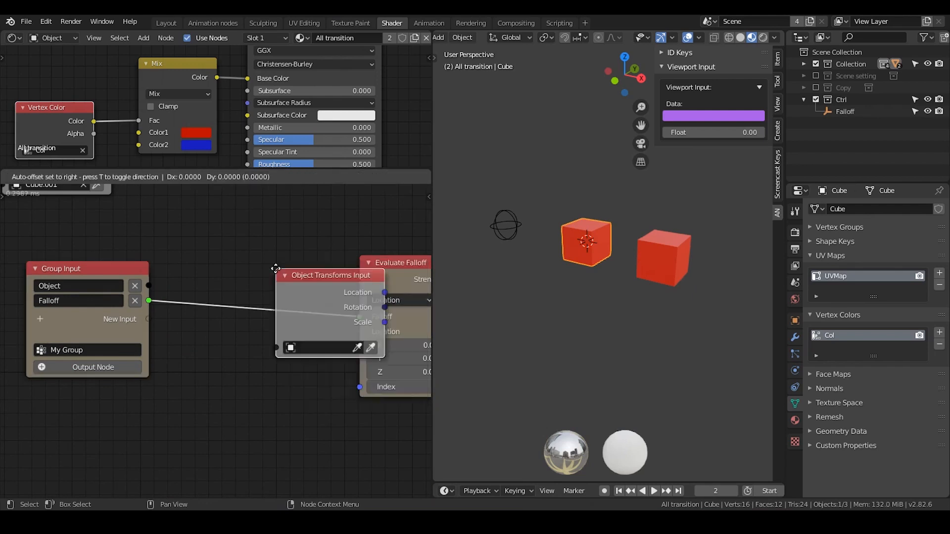
pyautogui.click(206, 318)
# Connect the group's Object to the Object Transforms Input, and that node's Location to Evaluate Falloff's Location.
pyautogui.moveTo(149, 286); pyautogui.dragTo(206, 396)
pyautogui.moveTo(262, 339)
pyautogui.mouseDown()
pyautogui.moveTo(251, 339)
pyautogui.moveTo(366, 364)
pyautogui.moveTo(359, 355)
pyautogui.mouseUp()
pyautogui.moveTo(359, 354); pyautogui.dragTo(295, 313, button='middle')
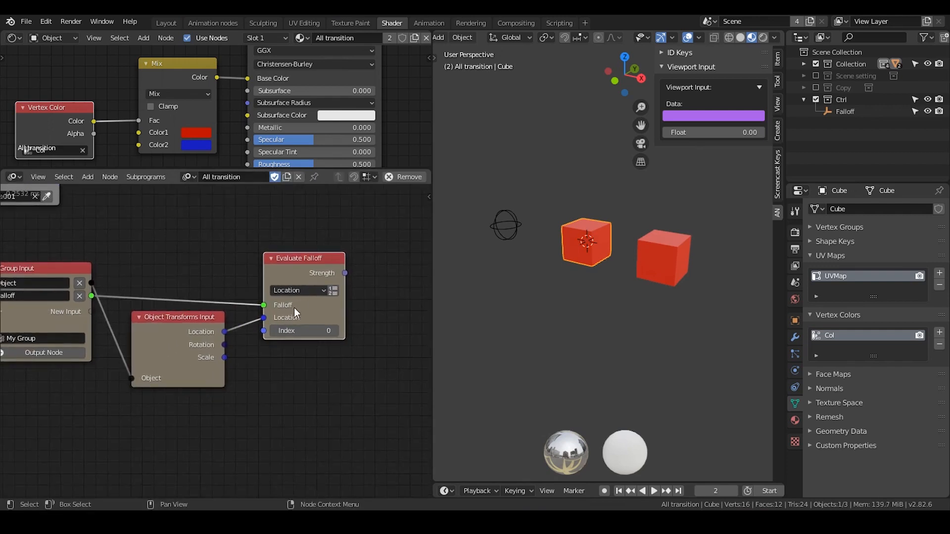
# Move the Falloff empty along the X axis until it sits next to the original cube.
pyautogui.click(512, 221)
pyautogui.press('g')
pyautogui.press('x')
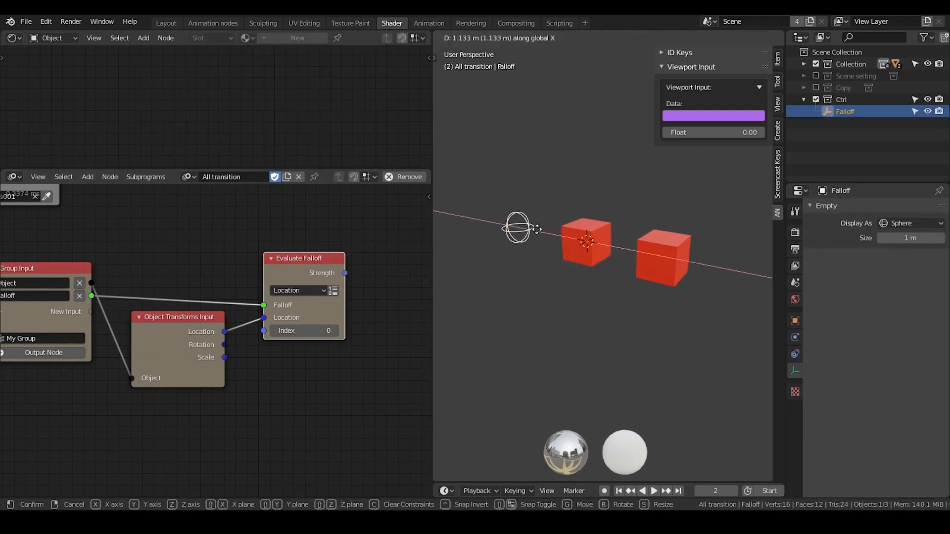
pyautogui.click(552, 236)
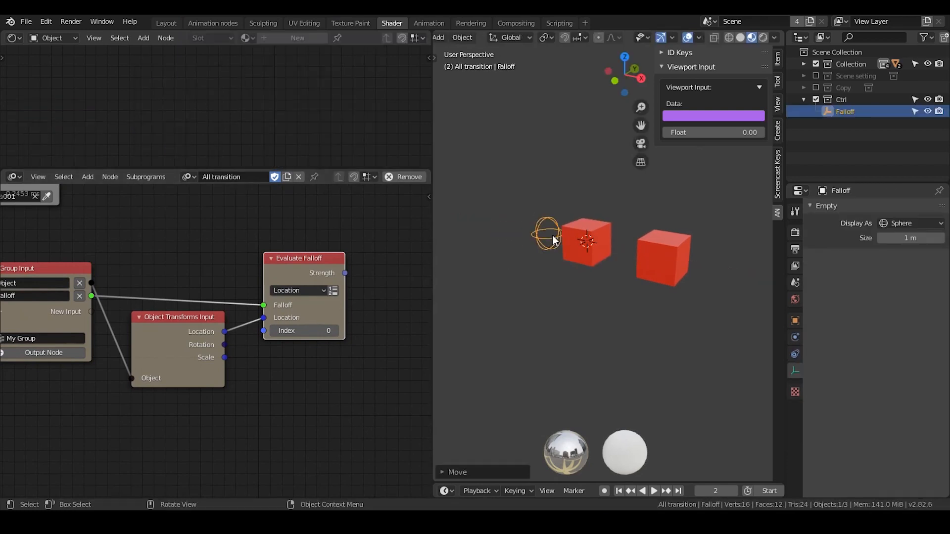
# Scale the Falloff empty up by about 1.6 so that it reaches into the original cube.
pyautogui.click(589, 228)
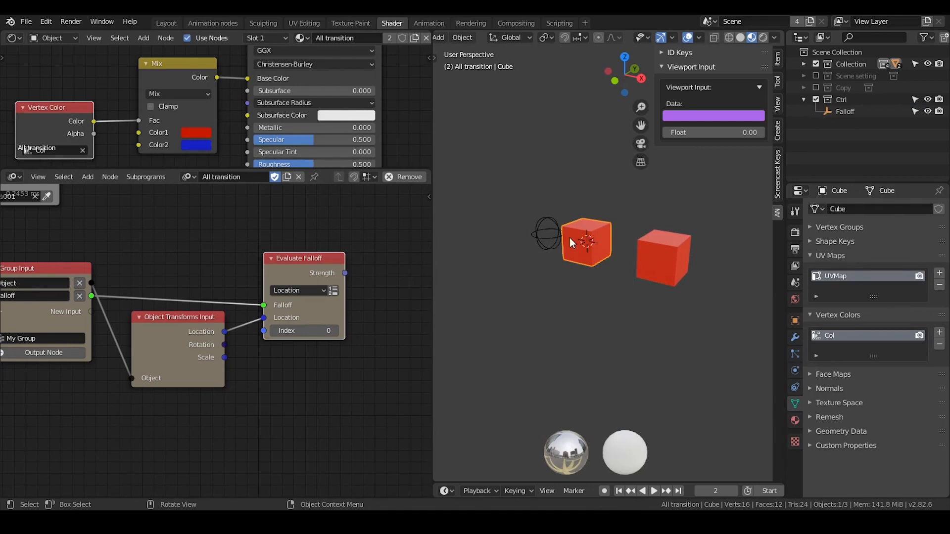
pyautogui.click(550, 241)
pyautogui.click(604, 232)
pyautogui.click(553, 239)
pyautogui.press('s')
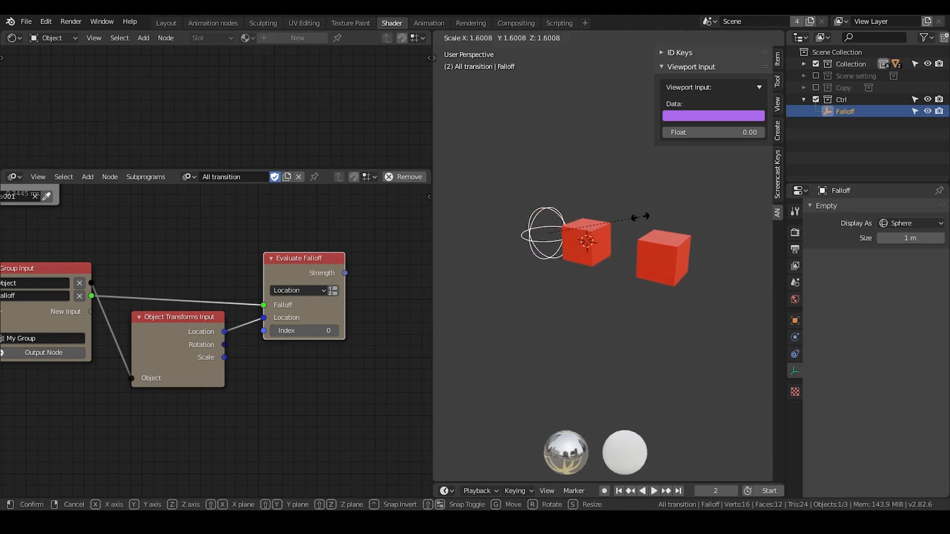
pyautogui.click(640, 217)
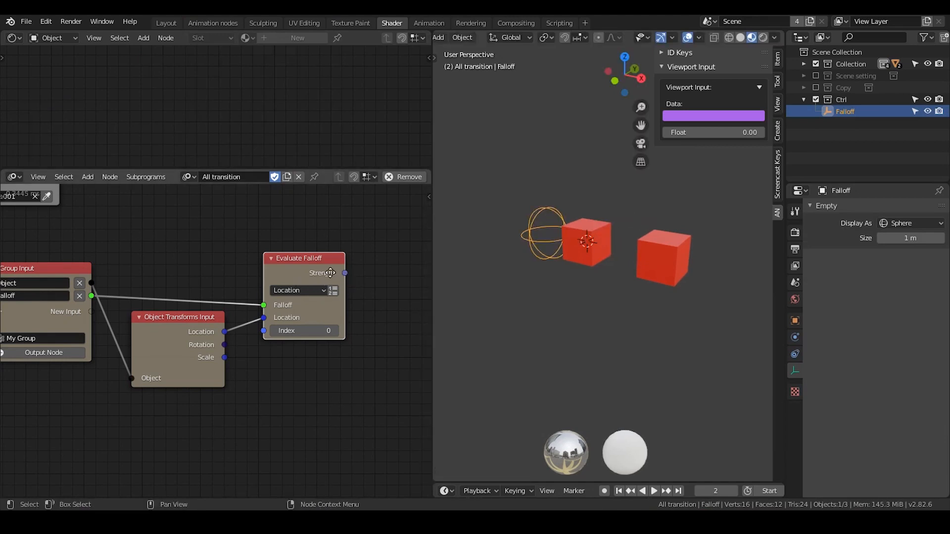
# Add a Combine Color node on the output side of the Evaluate Falloff node.
pyautogui.moveTo(330, 272); pyautogui.dragTo(230, 268, button='middle')
pyautogui.scroll(2, 245, 280)
pyautogui.moveTo(282, 281); pyautogui.dragTo(225, 286, button='middle')
pyautogui.hotkey('ctrl', 'a')
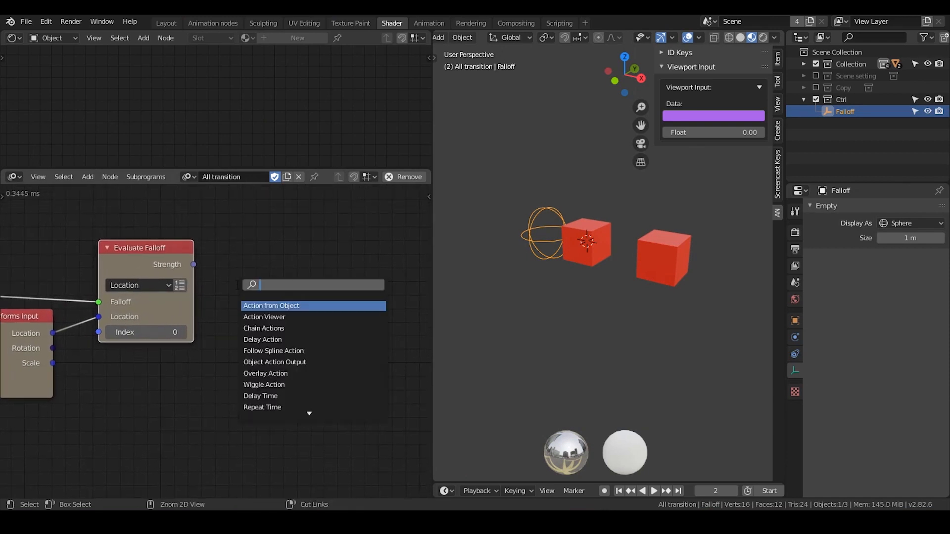
pyautogui.write('combine')
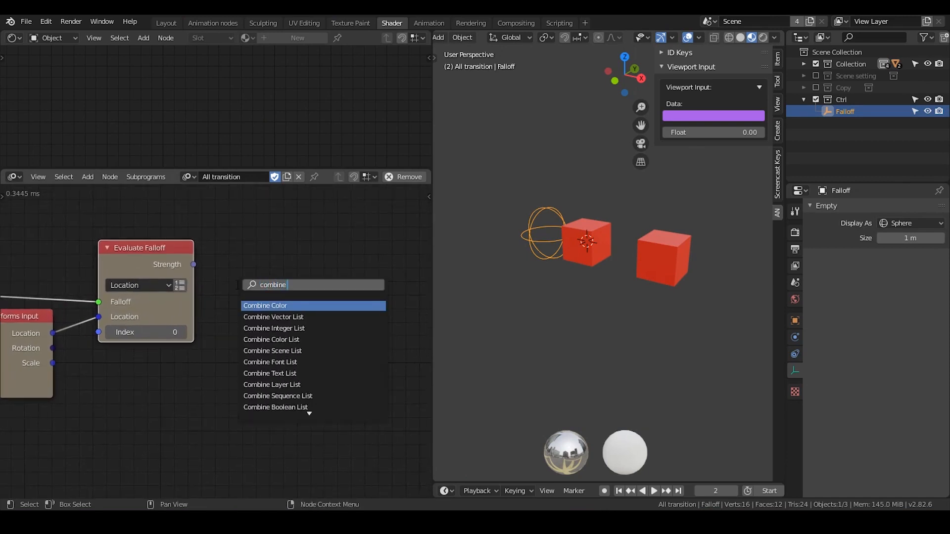
pyautogui.press('Return')
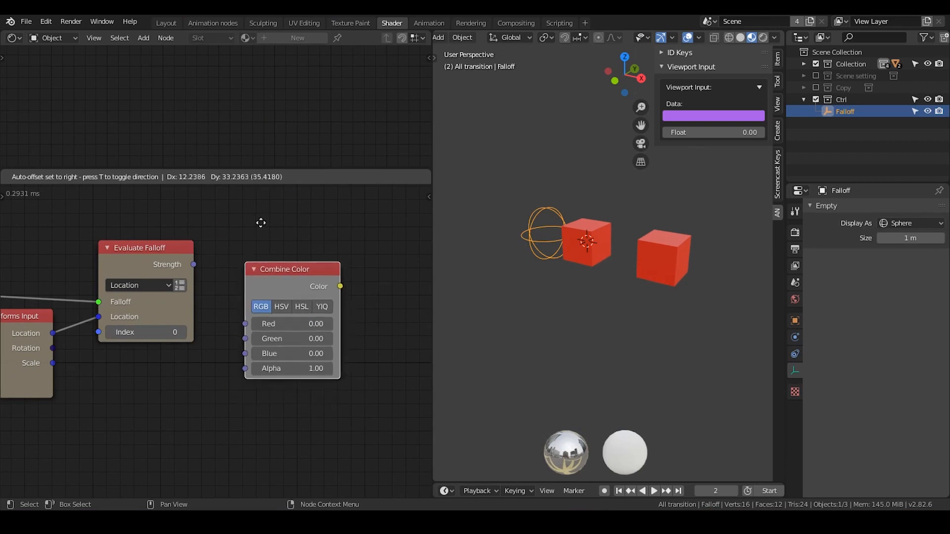
pyautogui.click(281, 272)
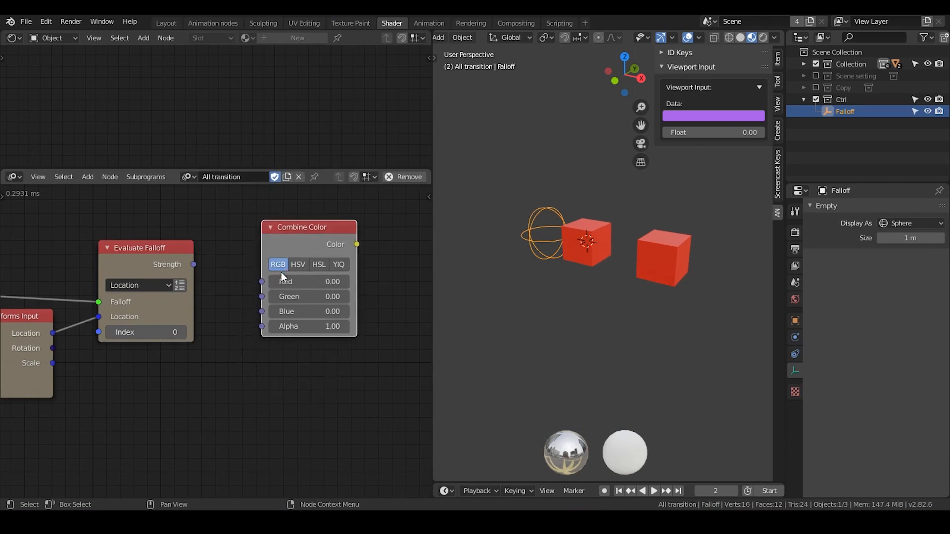
# Try different Red values on the Combine Color node, starting with 1, and set Red back to 0.
pyautogui.click(327, 284)
pyautogui.write('1')
pyautogui.press('Return')
pyautogui.click(338, 279)
pyautogui.write('5')
pyautogui.press('Return')
pyautogui.click(310, 284)
pyautogui.write('0')
pyautogui.press('Return')
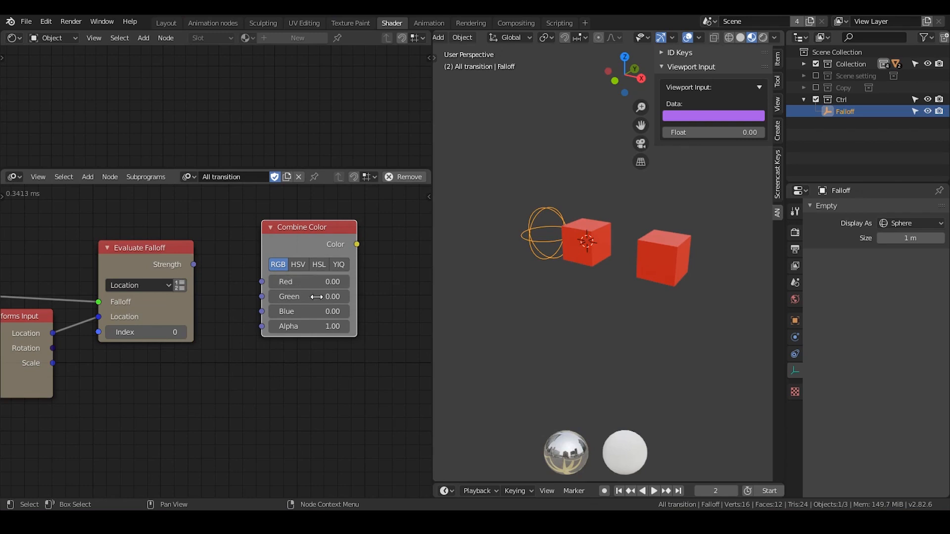
# Switch the Combine Color node to HSL and connect the Evaluate Falloff Strength to its Lightness input.
pyautogui.click(319, 268)
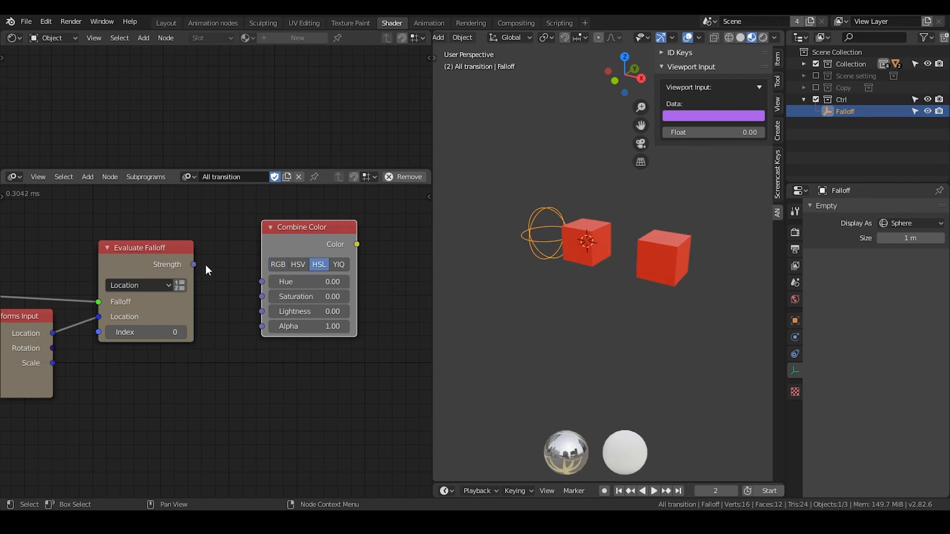
pyautogui.click(296, 266)
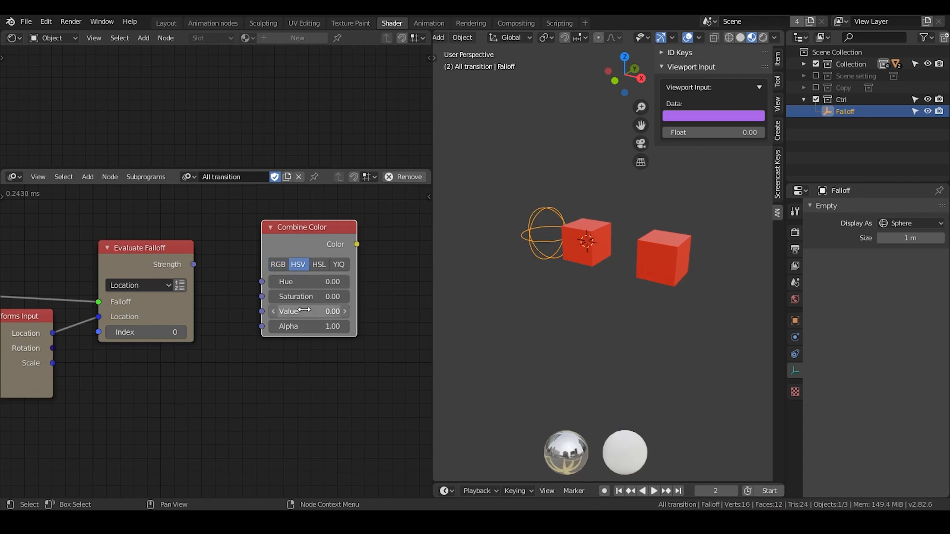
pyautogui.click(317, 268)
pyautogui.click(301, 268)
pyautogui.click(319, 266)
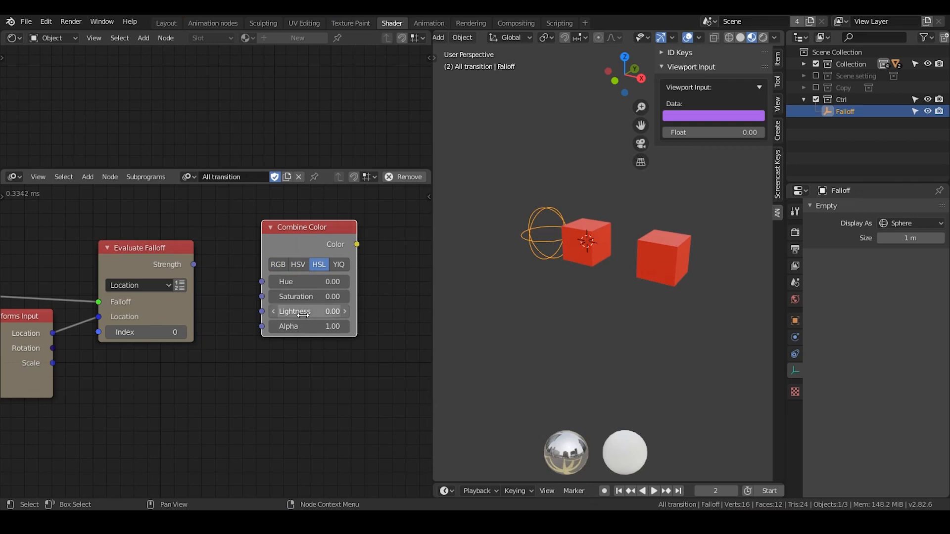
pyautogui.moveTo(194, 265); pyautogui.dragTo(262, 311)
pyautogui.moveTo(293, 229); pyautogui.dragTo(272, 231)
# Add a Set Vertex Color node and connect the Combine Color output to its Color input.
pyautogui.moveTo(337, 246); pyautogui.dragTo(244, 256, button='middle')
pyautogui.hotkey('ctrl', 'a')
pyautogui.write('set ver')
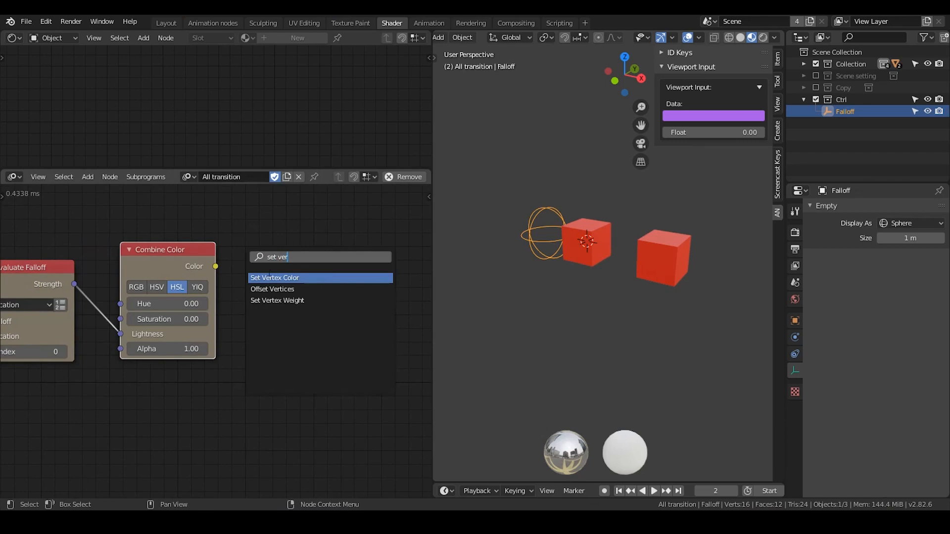
pyautogui.click(269, 277)
pyautogui.click(285, 277)
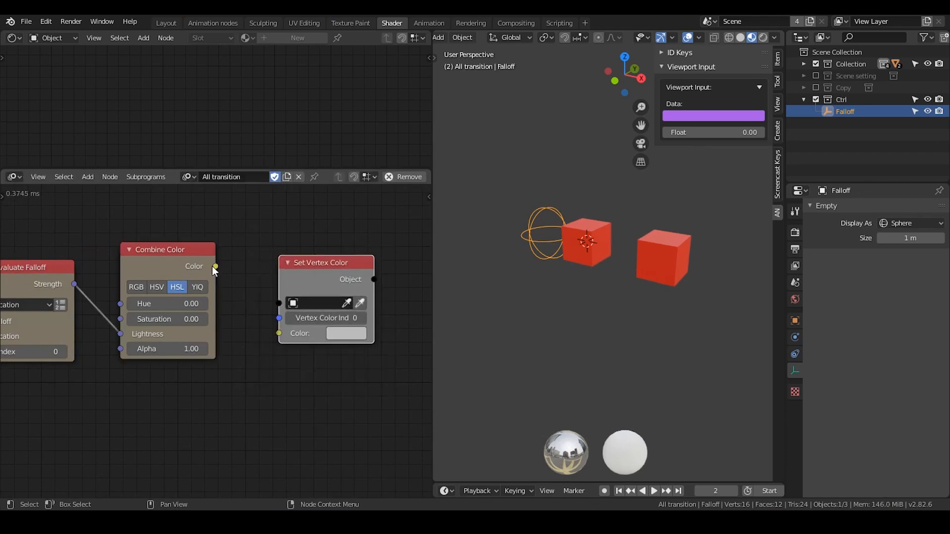
pyautogui.moveTo(214, 266); pyautogui.dragTo(279, 333)
pyautogui.moveTo(292, 296); pyautogui.dragTo(284, 259)
# Connect the Group Input's Object and Vertex Color Index to the Set Vertex Color node and collapse the Evaluate Falloff node.
pyautogui.moveTo(176, 271); pyautogui.dragTo(179, 297)
pyautogui.moveTo(173, 301); pyautogui.dragTo(252, 276, button='middle')
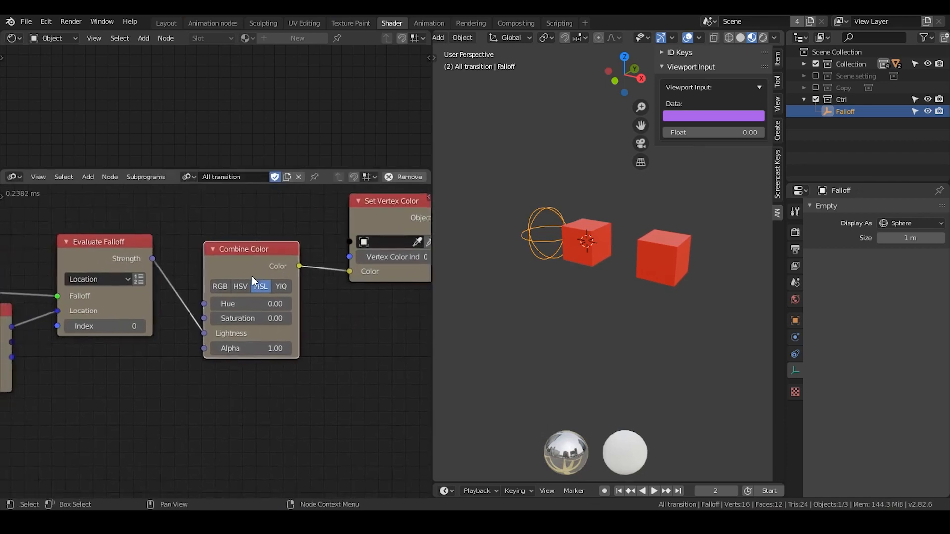
pyautogui.scroll(-4, 251, 276)
pyautogui.click(313, 280)
pyautogui.moveTo(312, 281); pyautogui.dragTo(268, 245)
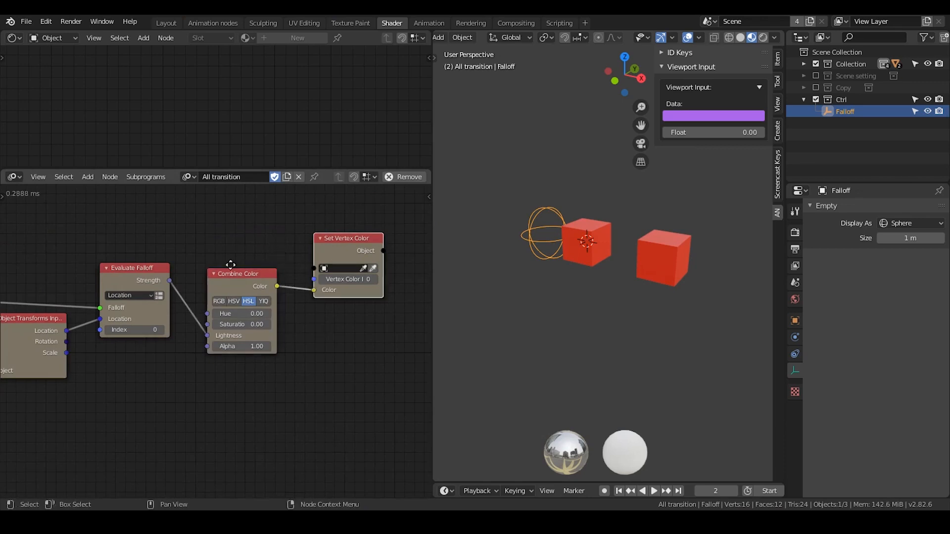
pyautogui.moveTo(225, 253); pyautogui.dragTo(283, 259, button='middle')
pyautogui.scroll(-3, 284, 259)
pyautogui.moveTo(358, 287); pyautogui.dragTo(379, 273)
pyautogui.moveTo(306, 286); pyautogui.dragTo(306, 299)
pyautogui.moveTo(212, 285); pyautogui.dragTo(215, 317)
pyautogui.press('h')
# Reorder the Group Input's sockets so that Vertex Color Index comes before Falloff.
pyautogui.press('u')
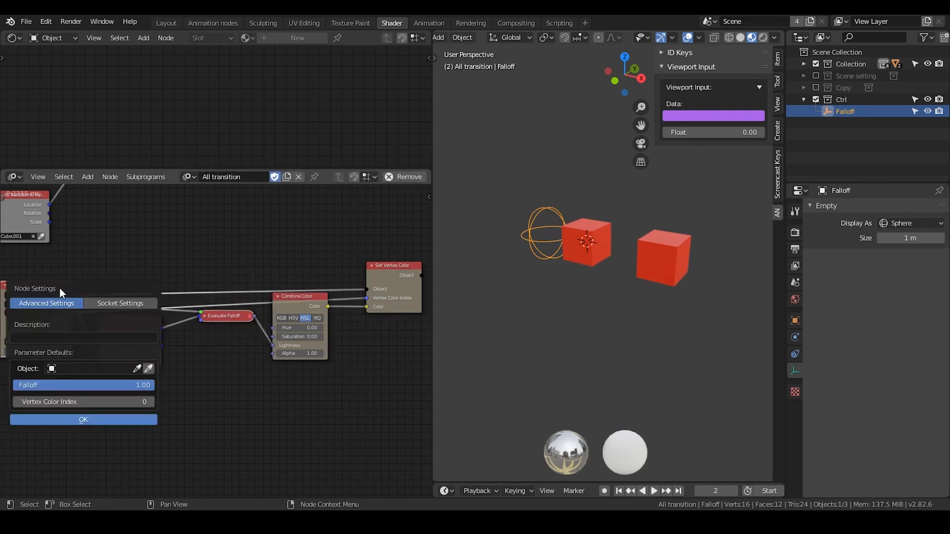
pyautogui.click(105, 308)
pyautogui.click(99, 361)
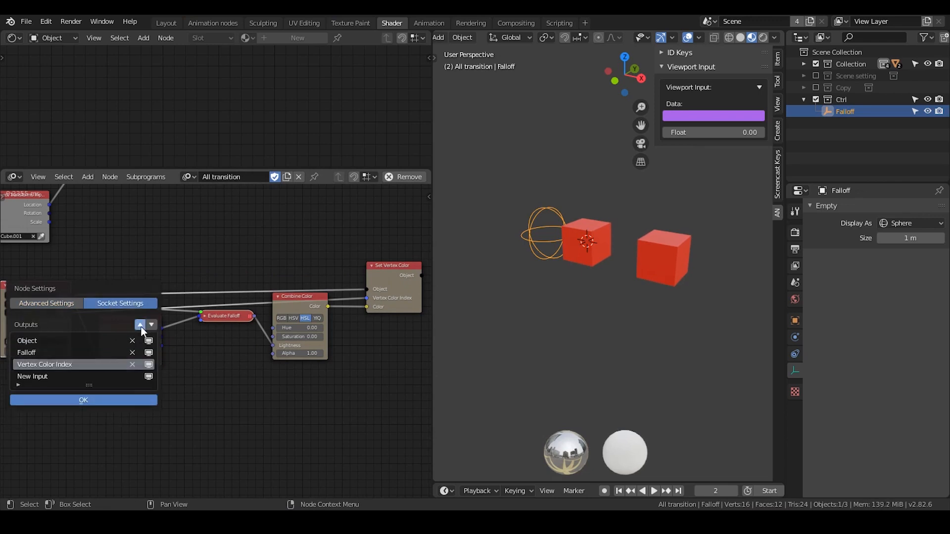
pyautogui.click(141, 326)
pyautogui.click(117, 399)
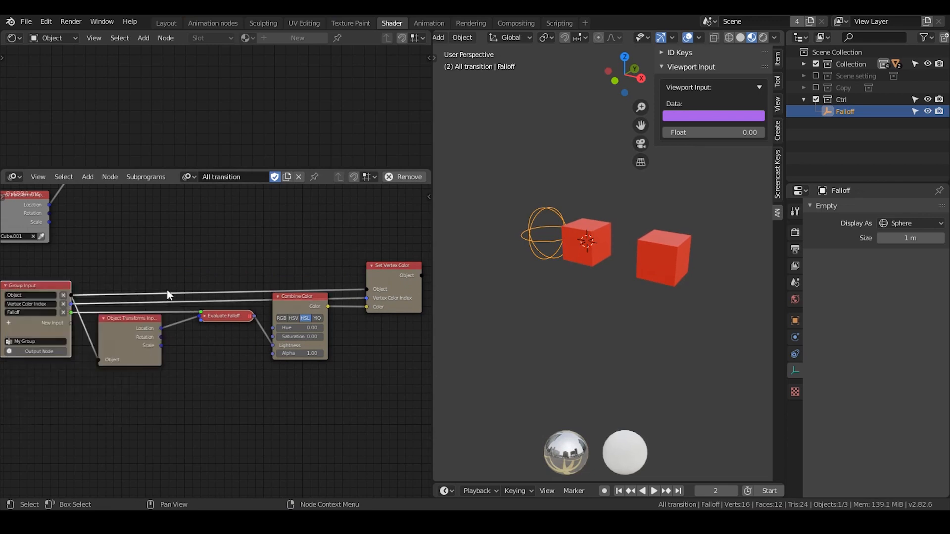
# Collapse the Combine Color node and line it up with the Evaluate Falloff node inside the group chain.
pyautogui.click(277, 296)
pyautogui.moveTo(278, 297); pyautogui.dragTo(274, 315)
pyautogui.moveTo(73, 264); pyautogui.dragTo(276, 307, button='middle')
pyautogui.scroll(1, 93, 252)
pyautogui.click(108, 268)
pyautogui.scroll(1, 155, 263)
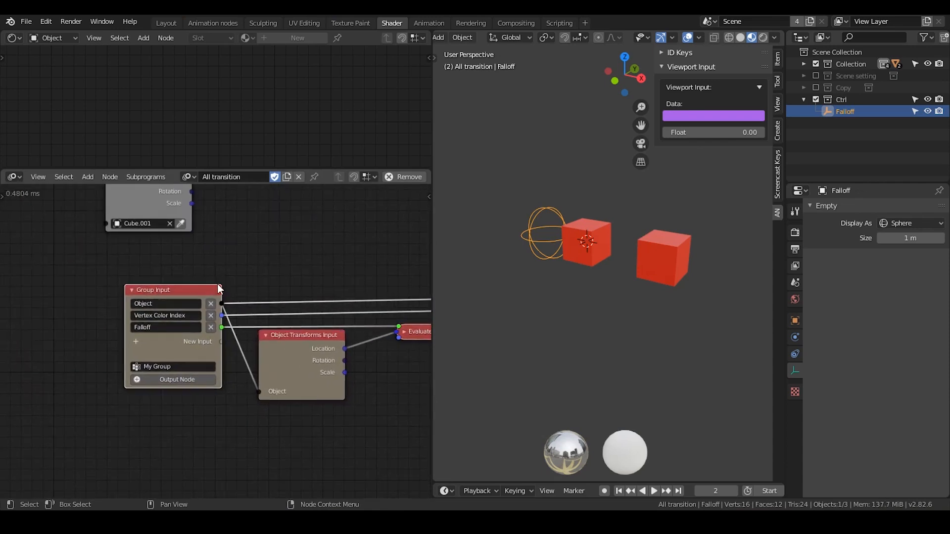
pyautogui.moveTo(232, 268); pyautogui.dragTo(125, 264, button='middle')
pyautogui.scroll(-1, 169, 280)
pyautogui.moveTo(314, 275); pyautogui.dragTo(241, 262, button='middle')
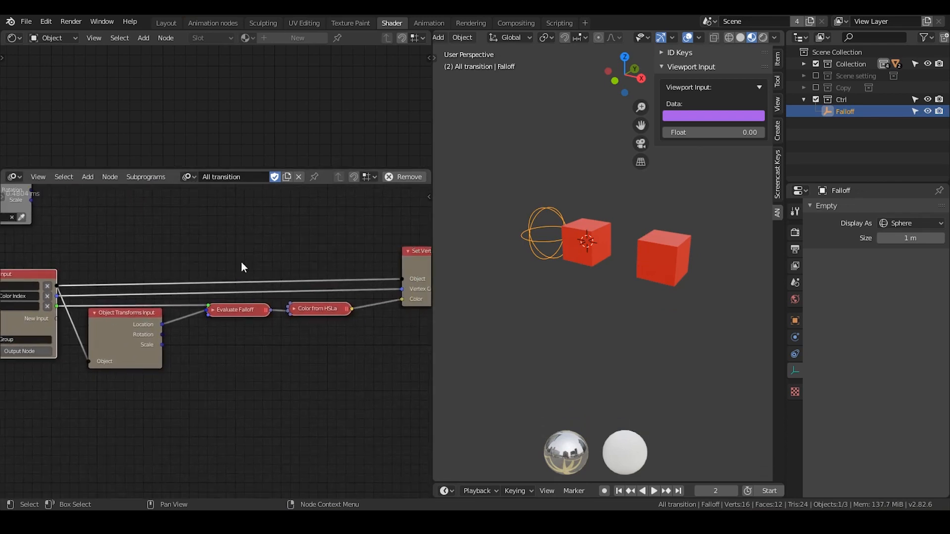
# Create an Invoke Subprogram node for My Group and place it above the group's nodes.
pyautogui.moveTo(103, 231); pyautogui.dragTo(229, 351, button='middle')
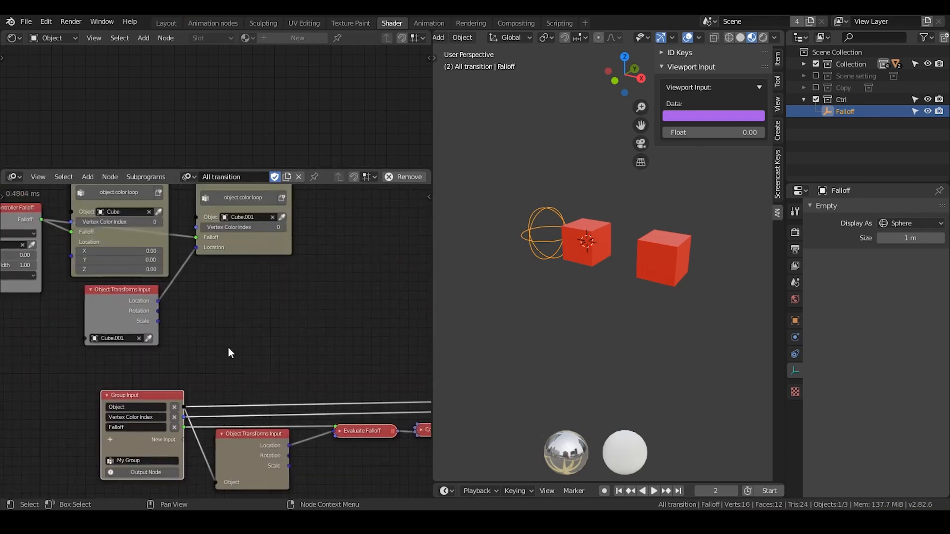
pyautogui.press('w')
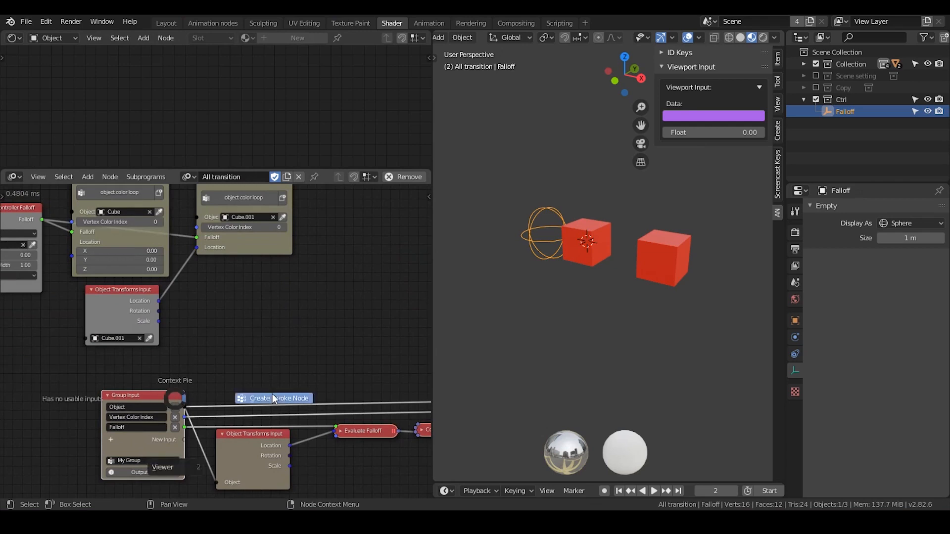
pyautogui.click(272, 399)
pyautogui.click(181, 408)
pyautogui.moveTo(181, 408); pyautogui.dragTo(184, 363, button='middle')
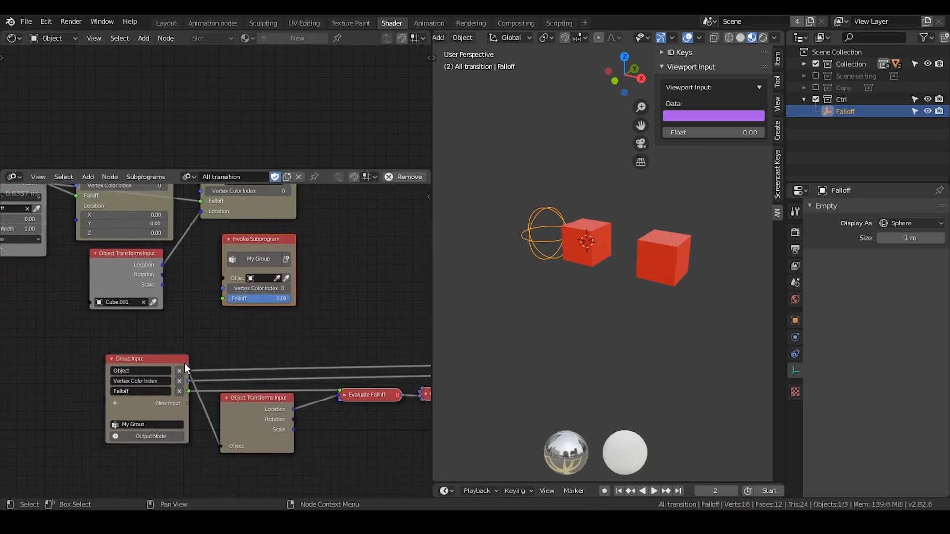
pyautogui.scroll(1, 167, 362)
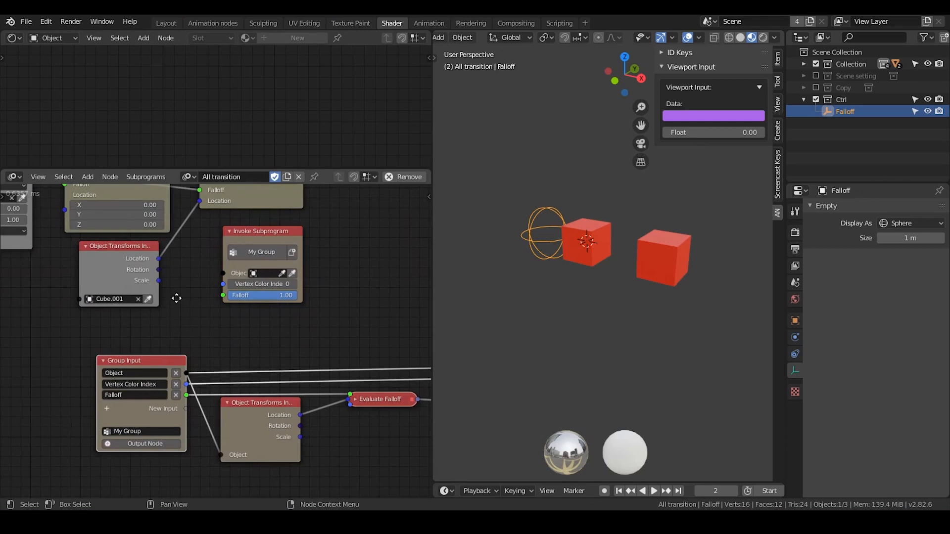
# Delete the two old object color loop nodes.
pyautogui.moveTo(177, 298); pyautogui.dragTo(242, 426, button='middle')
pyautogui.moveTo(354, 206); pyautogui.dragTo(144, 324)
pyautogui.press('x')
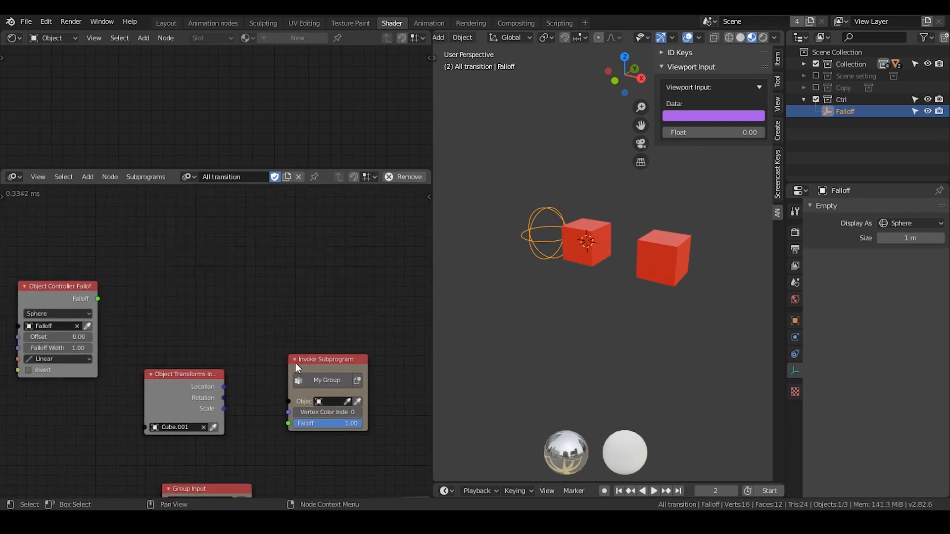
# Move the My Group invoke node beside the Object Controller Falloff node and assign the original cube as its object.
pyautogui.moveTo(295, 363); pyautogui.dragTo(150, 267)
pyautogui.scroll(3, 158, 297)
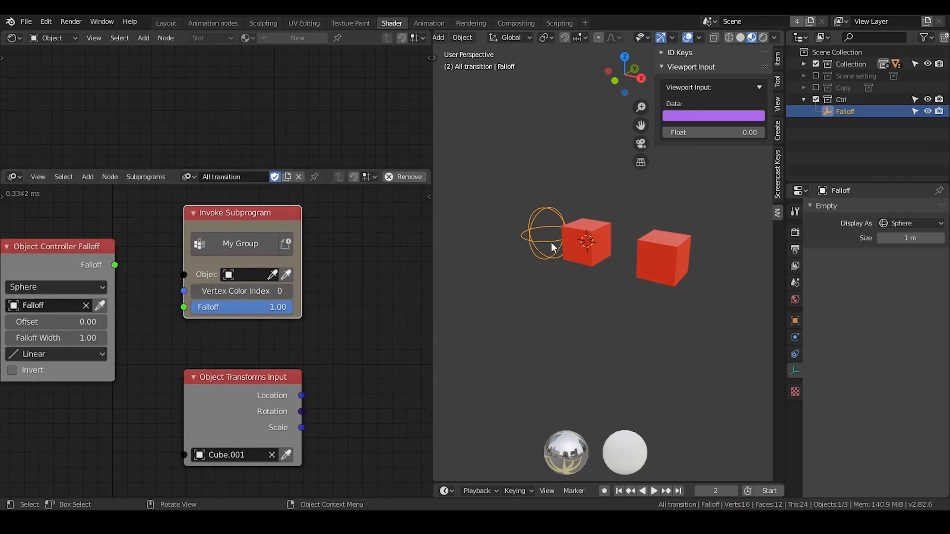
pyautogui.click(569, 244)
pyautogui.click(286, 274)
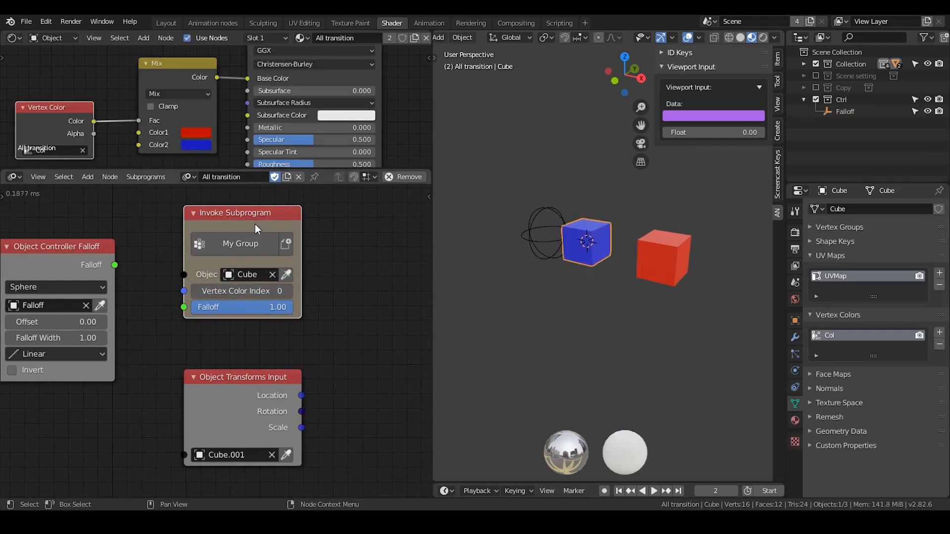
# Duplicate the My Group invoke node and assign the second cube, Cube.001, to the copy.
pyautogui.hotkey('shift', 'd')
pyautogui.click(384, 217)
pyautogui.scroll(1, 325, 250)
pyautogui.moveTo(325, 250); pyautogui.dragTo(290, 242, button='middle')
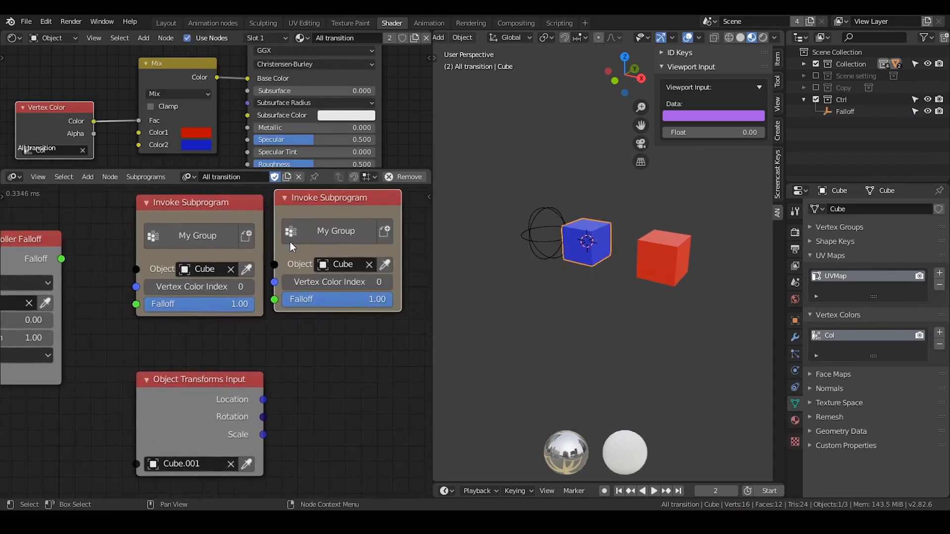
pyautogui.click(654, 257)
pyautogui.click(384, 265)
pyautogui.moveTo(333, 213); pyautogui.dragTo(363, 212)
pyautogui.moveTo(194, 293); pyautogui.dragTo(236, 273, button='middle')
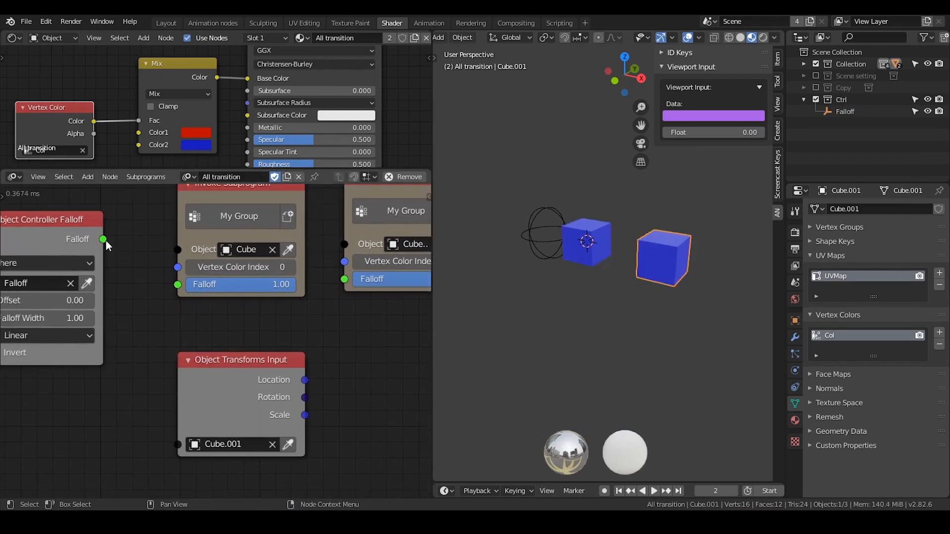
# Connect the Object Controller Falloff output to the Falloff inputs of both My Group invoke nodes.
pyautogui.moveTo(104, 239); pyautogui.dragTo(177, 284)
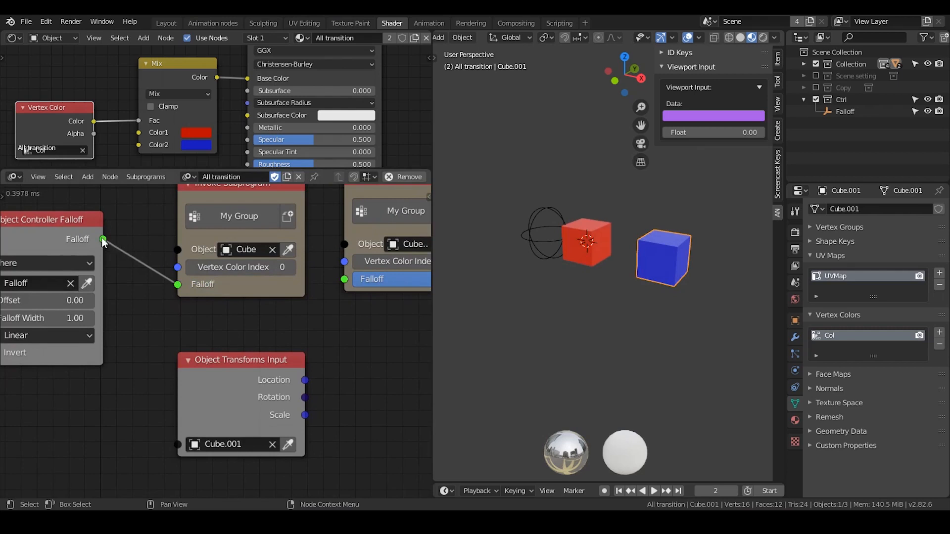
pyautogui.moveTo(104, 241); pyautogui.dragTo(353, 281)
pyautogui.moveTo(351, 334); pyautogui.dragTo(315, 355, button='middle')
pyautogui.scroll(-2, 316, 354)
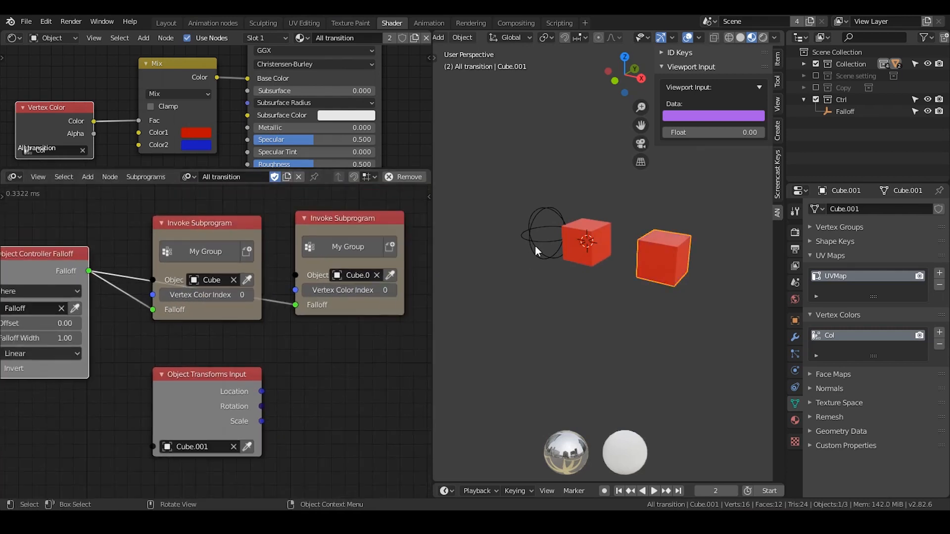
# Move the Falloff empty along the X axis onto the original cube and scale it up well beyond the cube.
pyautogui.click(535, 246)
pyautogui.press('g')
pyautogui.press('x')
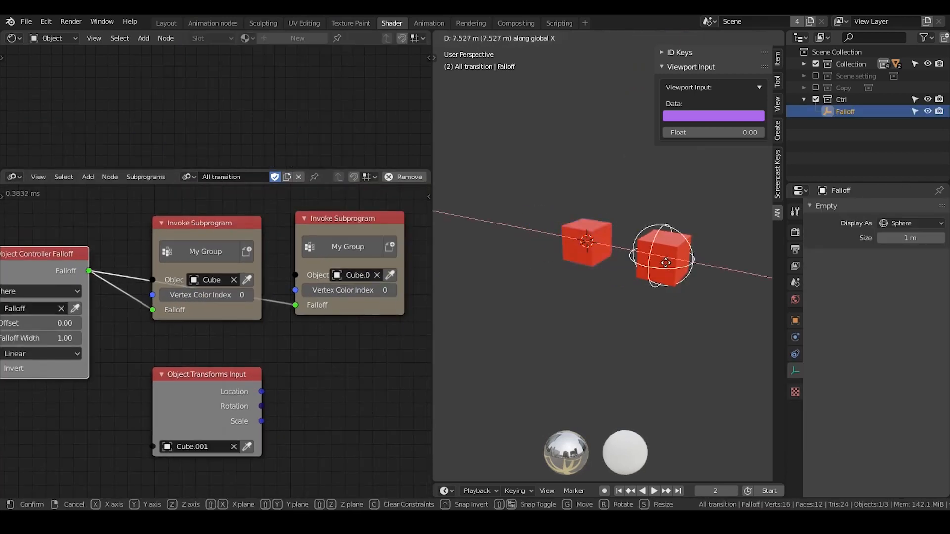
pyautogui.click(616, 260)
pyautogui.press('s')
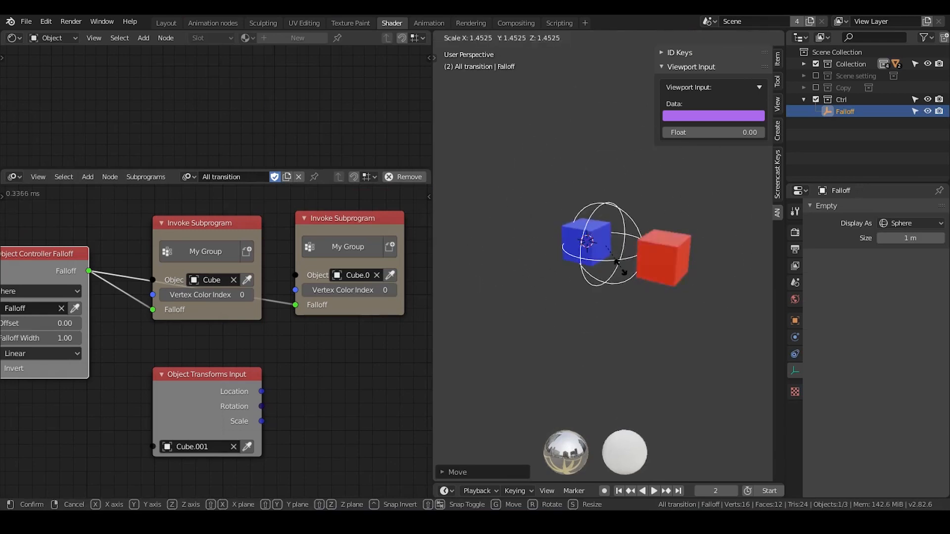
pyautogui.click(660, 262)
# Move the Falloff empty along the X axis away from the cubes and back until it surrounds both of them.
pyautogui.press('g')
pyautogui.press('x')
pyautogui.click(534, 238)
pyautogui.press('g')
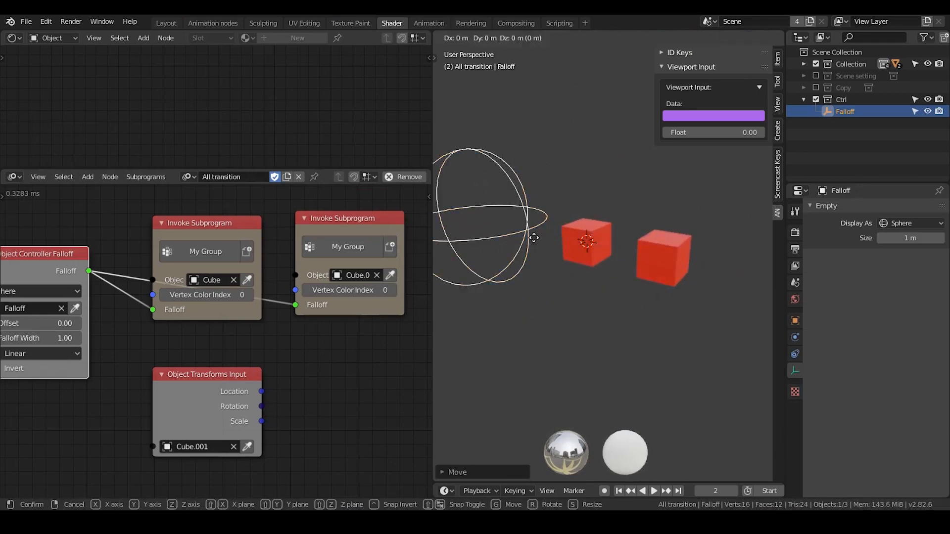
pyautogui.press('x')
pyautogui.click(686, 254)
# Delete the leftover Object Transforms Input node for Cube.001 that sits outside the group.
pyautogui.click(254, 369)
pyautogui.press('x')
pyautogui.moveTo(283, 382); pyautogui.dragTo(248, 316, button='middle')
pyautogui.scroll(-3, 250, 348)
pyautogui.moveTo(283, 413); pyautogui.dragTo(211, 274, button='middle')
pyautogui.scroll(2, 216, 302)
pyautogui.moveTo(256, 366); pyautogui.dragTo(258, 357)
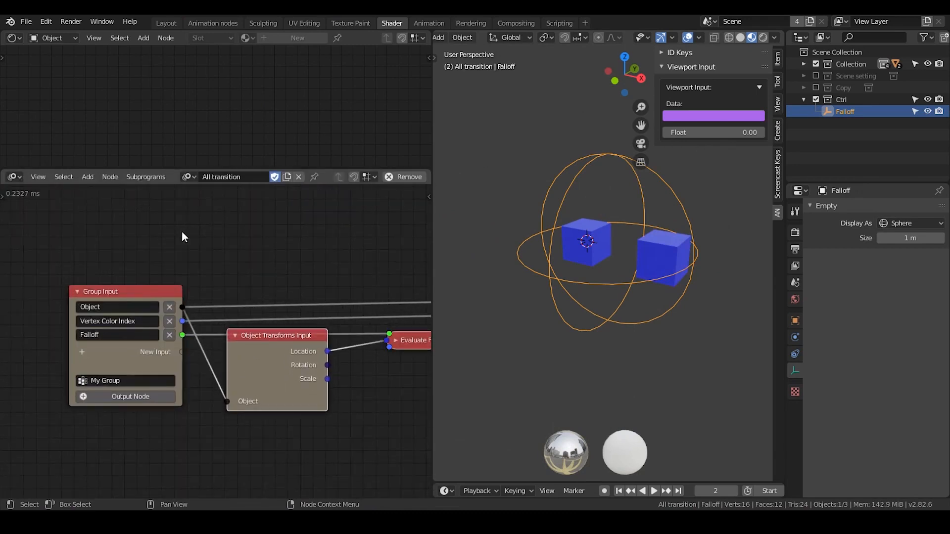
# Duplicate the original cube's My Group invoke node and place the copy directly below it.
pyautogui.moveTo(151, 236); pyautogui.dragTo(227, 381, button='middle')
pyautogui.moveTo(174, 286); pyautogui.dragTo(195, 324, button='middle')
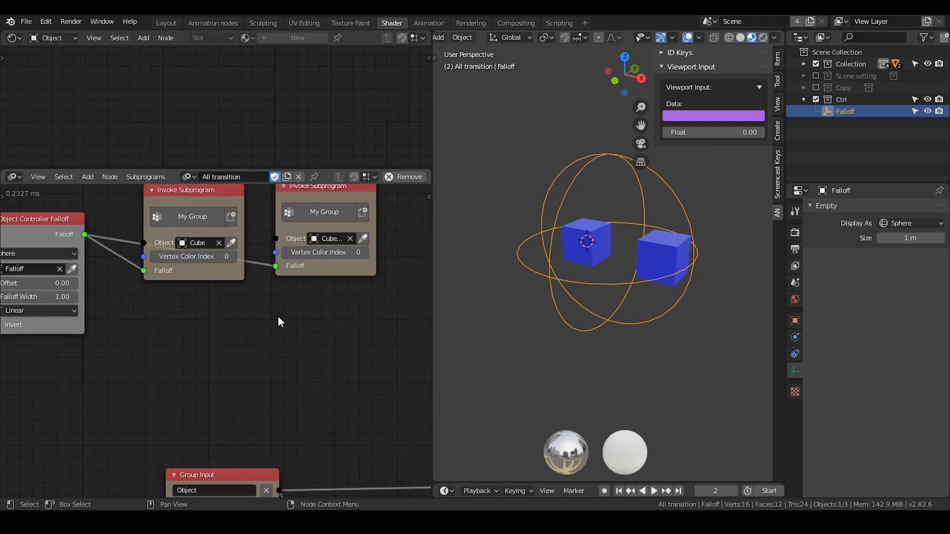
pyautogui.moveTo(217, 235); pyautogui.dragTo(237, 256, button='middle')
pyautogui.click(227, 225)
pyautogui.hotkey('shift', 'd')
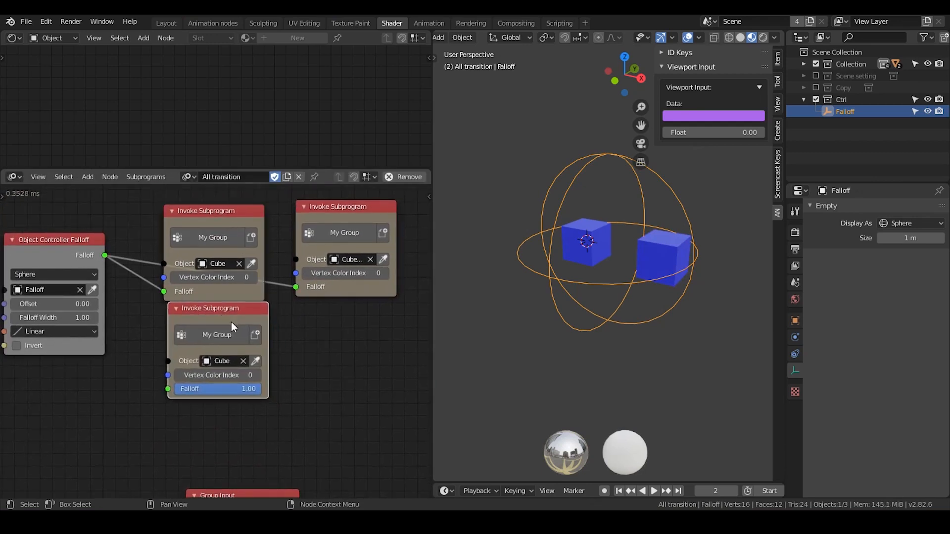
pyautogui.click(230, 321)
# Add an Ico Sphere and move it beside the cubes, outside the Falloff empty's sphere.
pyautogui.click(512, 168)
pyautogui.hotkey('shift', 'a')
pyautogui.moveTo(512, 169)
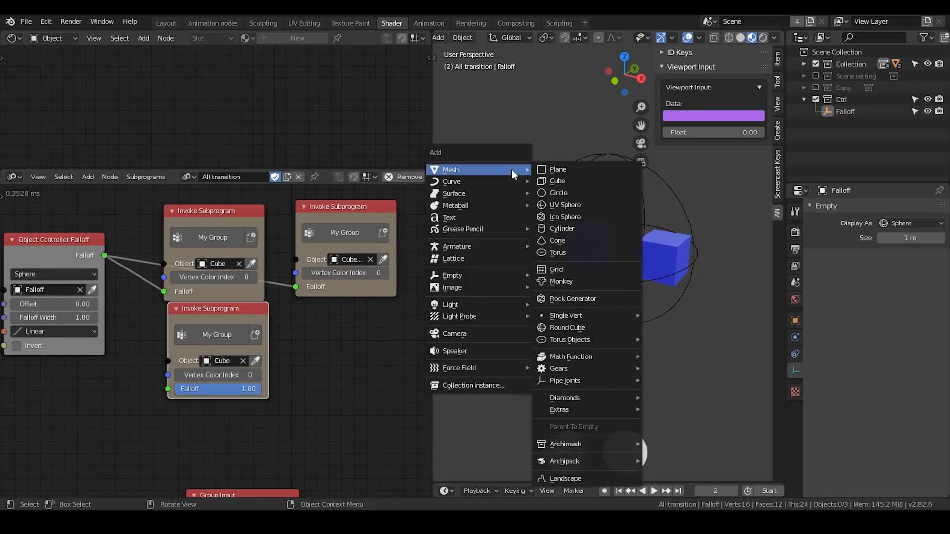
pyautogui.click(566, 216)
pyautogui.press('g')
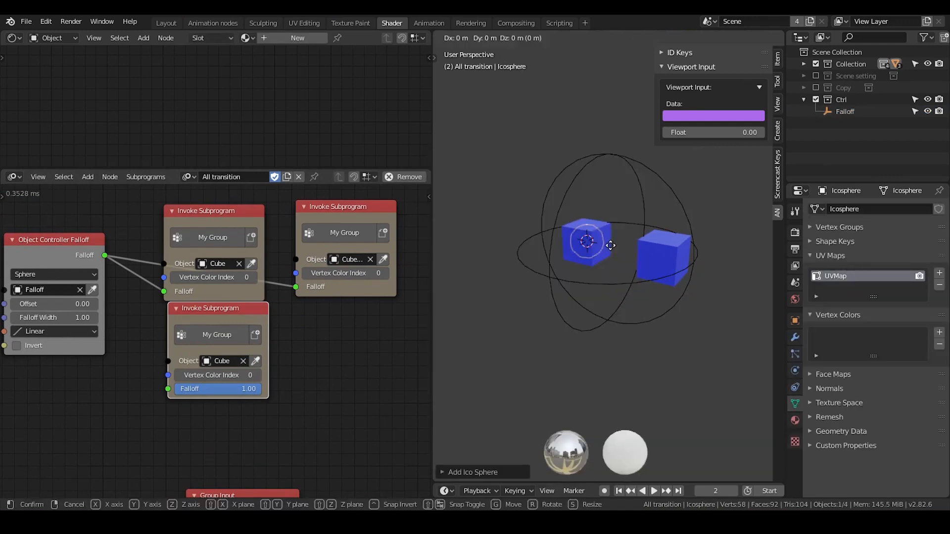
pyautogui.click(521, 216)
pyautogui.keyDown('shift'); pyautogui.moveTo(521, 216); pyautogui.dragTo(563, 216, button='middle'); pyautogui.keyUp('shift')
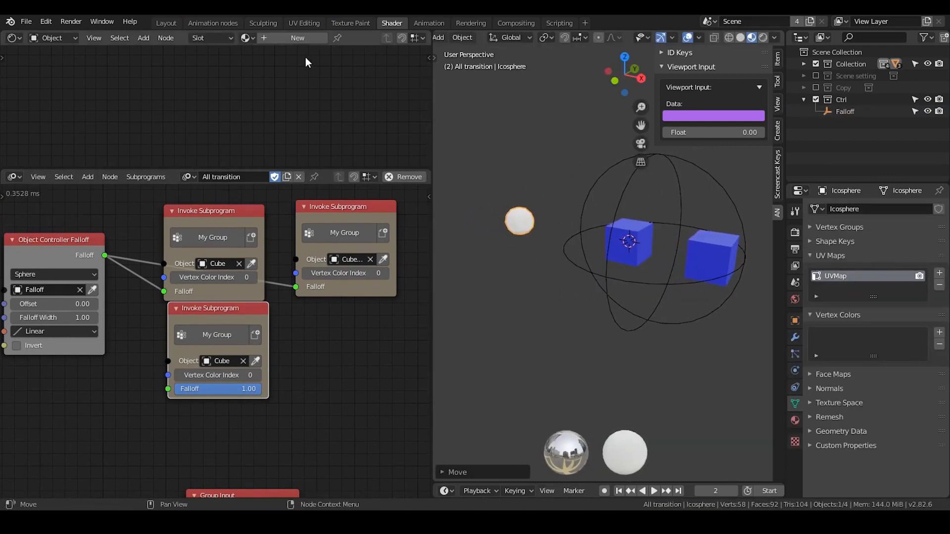
# Assign the All transition material to the icosphere and add a vertex color layer to its mesh.
pyautogui.click(247, 38)
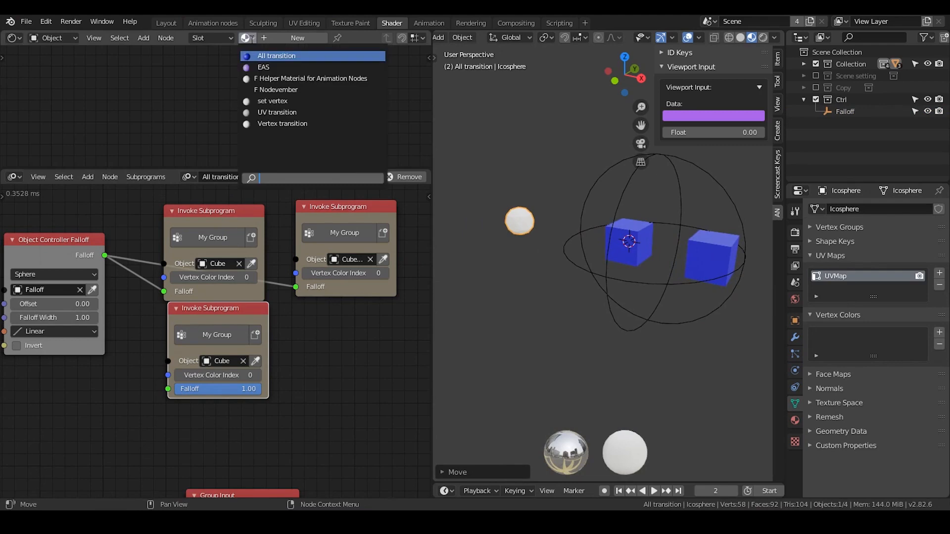
pyautogui.click(266, 56)
pyautogui.moveTo(74, 111); pyautogui.dragTo(160, 105, button='middle')
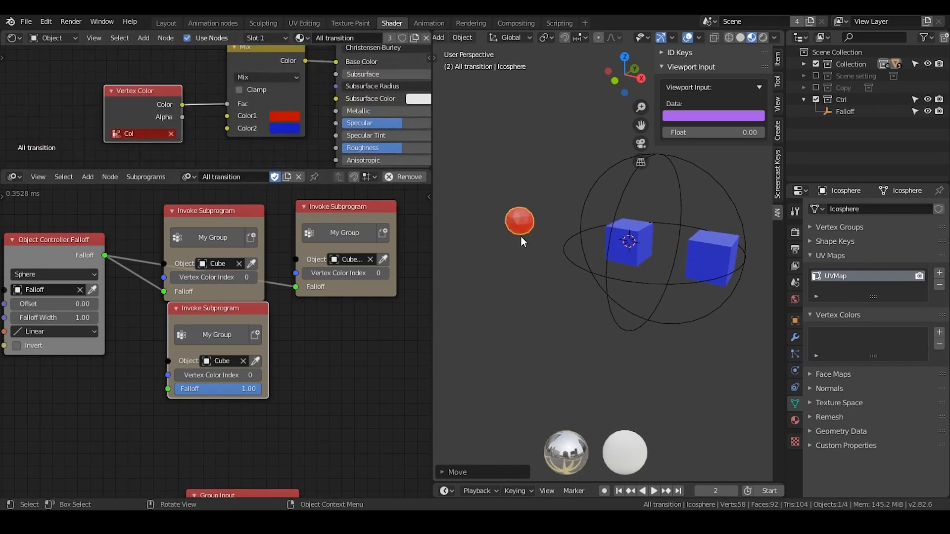
pyautogui.click(938, 333)
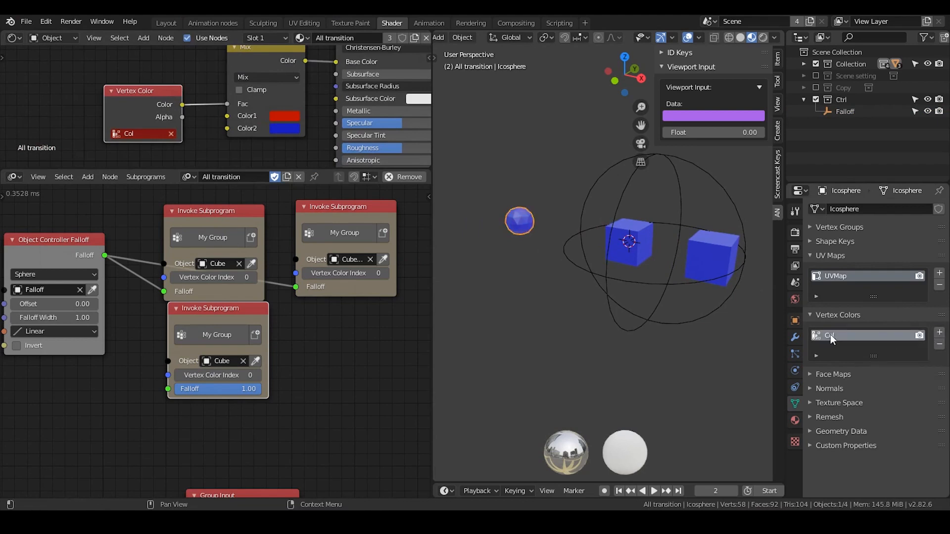
# Connect the Object Controller Falloff output to the duplicated invoke node and assign the icosphere as its object.
pyautogui.click(621, 185)
pyautogui.moveTo(105, 256); pyautogui.dragTo(168, 389)
pyautogui.click(520, 222)
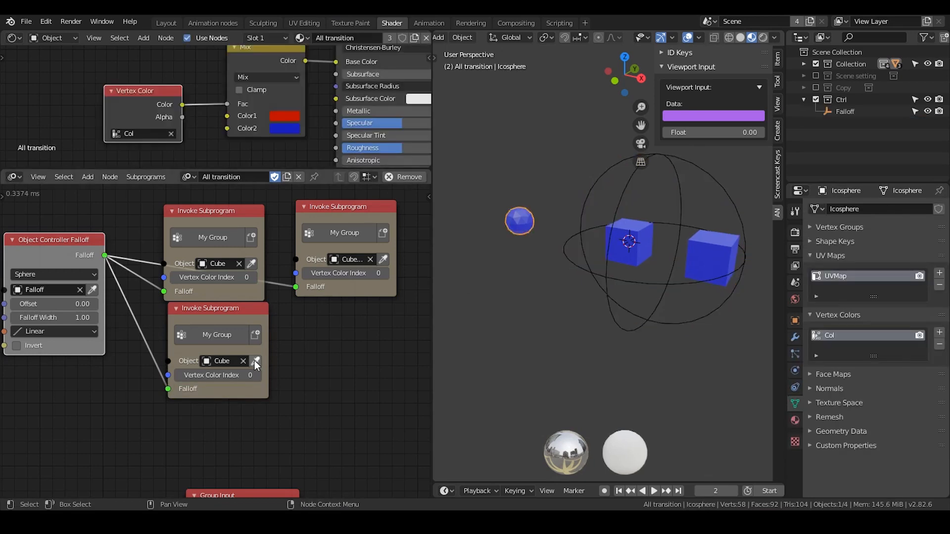
pyautogui.click(256, 362)
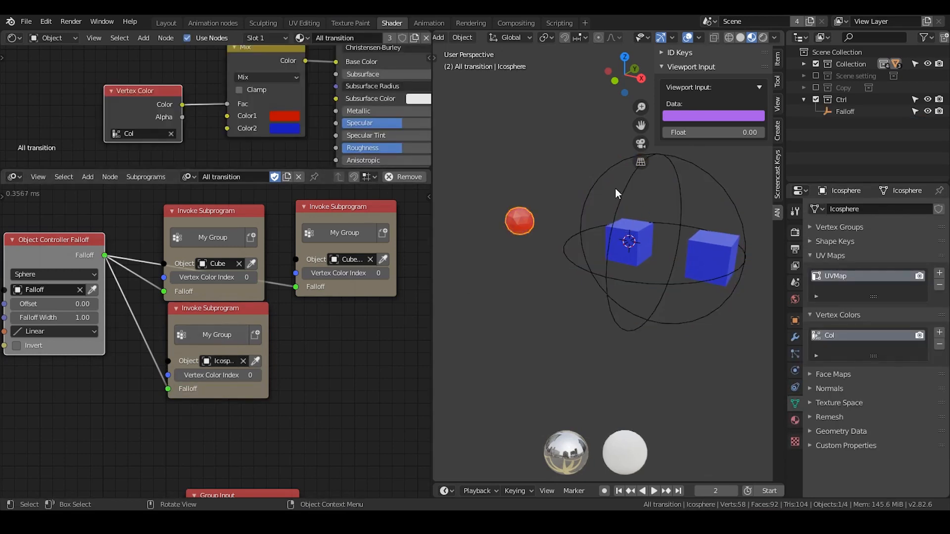
# Move the Falloff empty along the global X axis until its sphere surrounds the icosphere instead of the cubes.
pyautogui.click(635, 186)
pyautogui.click(521, 218)
pyautogui.click(593, 185)
pyautogui.press('g')
pyautogui.press('x')
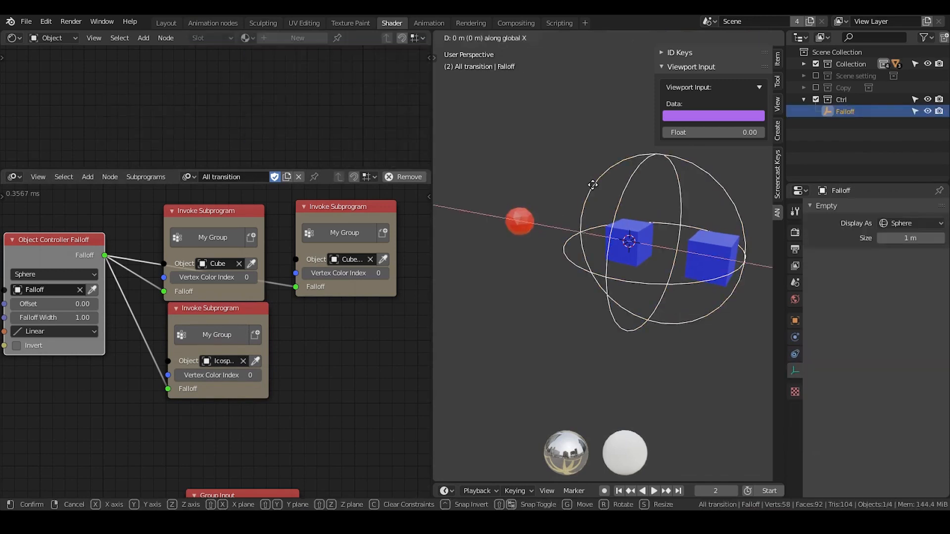
pyautogui.click(470, 167)
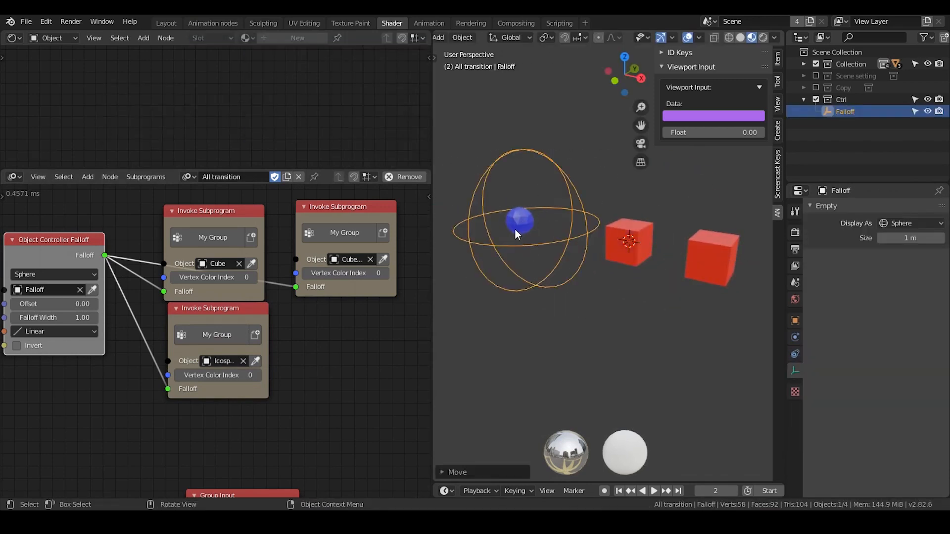
# Examine the three My Group invoke nodes and how the group's Object input feeds the Object Transforms Input node.
pyautogui.moveTo(408, 203); pyautogui.dragTo(158, 387)
pyautogui.scroll(-2, 225, 426)
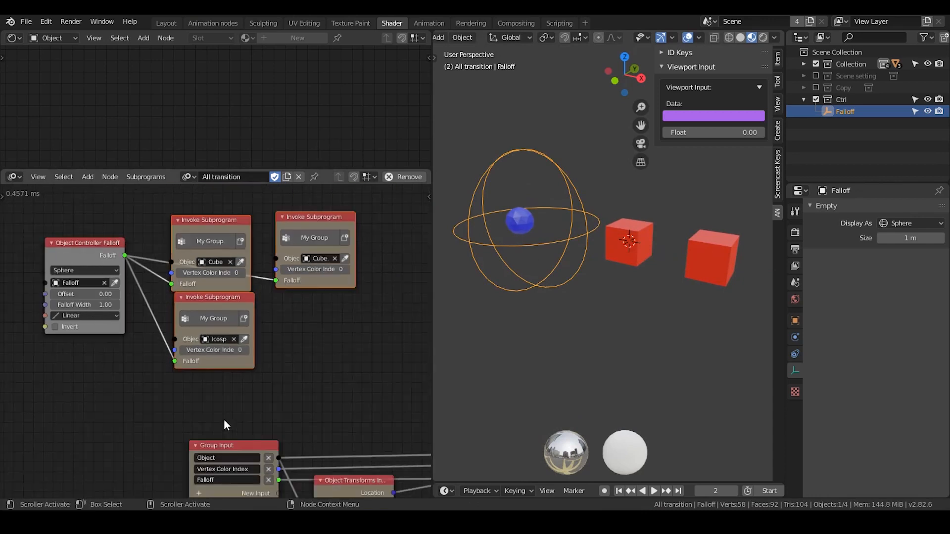
pyautogui.click(299, 308)
pyautogui.moveTo(233, 308); pyautogui.dragTo(227, 313)
pyautogui.moveTo(259, 364); pyautogui.dragTo(239, 311, button='middle')
pyautogui.scroll(2, 241, 329)
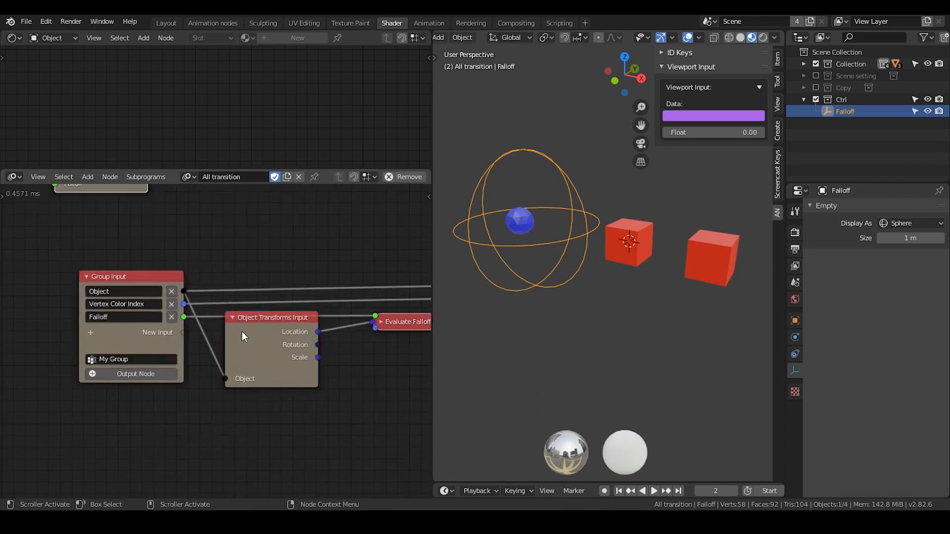
pyautogui.moveTo(251, 327); pyautogui.dragTo(244, 331)
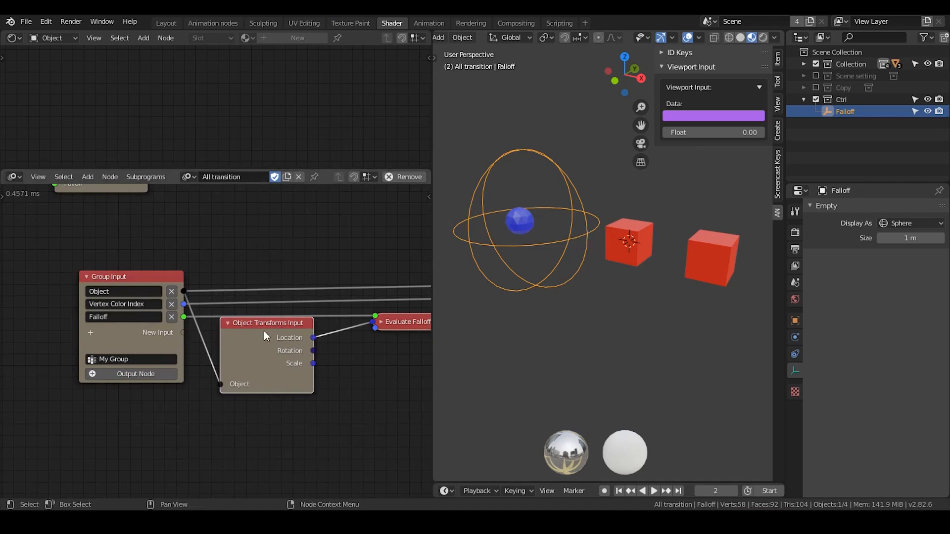
pyautogui.moveTo(236, 340); pyautogui.dragTo(242, 324)
pyautogui.moveTo(186, 208); pyautogui.dragTo(265, 380, button='middle')
pyautogui.moveTo(233, 318); pyautogui.dragTo(264, 359, button='middle')
# Expand the Evaluate Falloff node to check its falloff type options, leaving the type unchanged, and collapse it again.
pyautogui.moveTo(351, 196); pyautogui.dragTo(137, 419)
pyautogui.moveTo(261, 371); pyautogui.dragTo(188, 269, button='middle')
pyautogui.moveTo(269, 363); pyautogui.dragTo(152, 239, button='middle')
pyautogui.scroll(3, 319, 325)
pyautogui.click(295, 302)
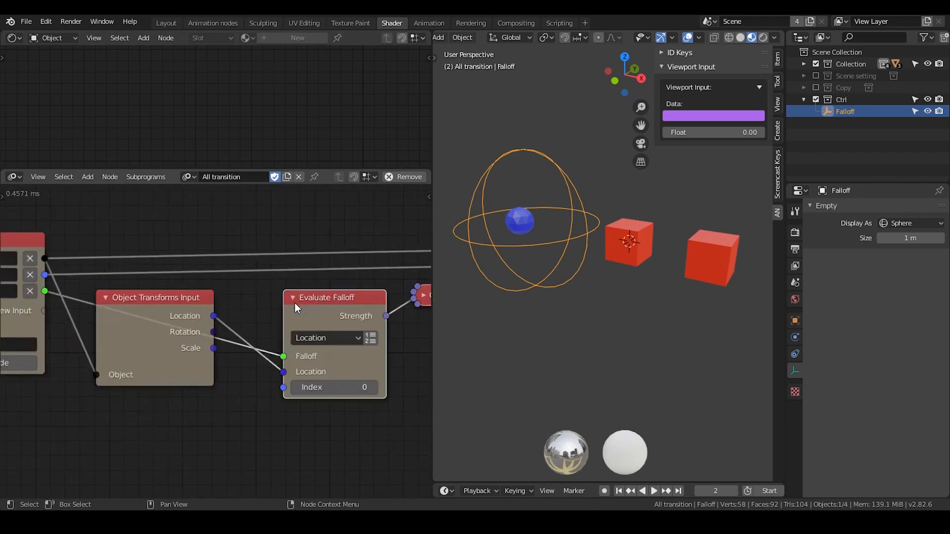
pyautogui.click(326, 337)
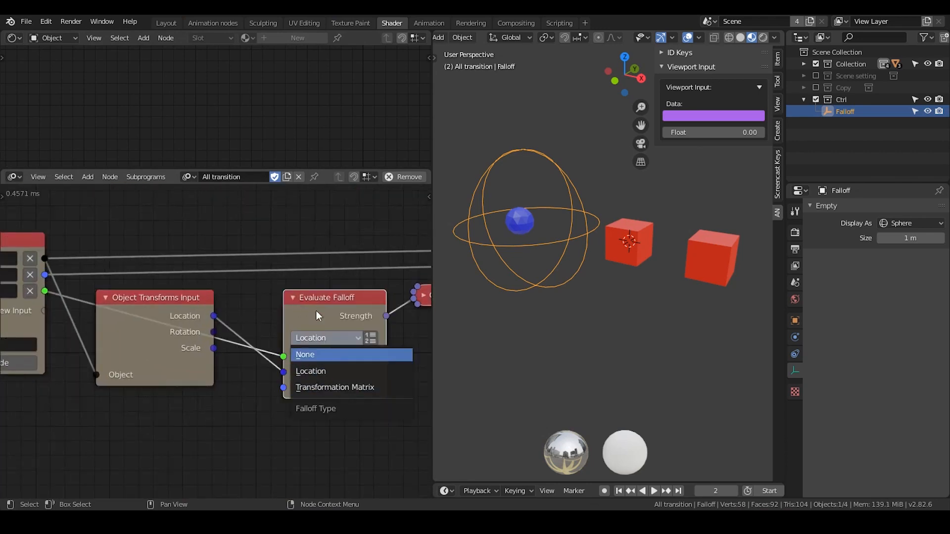
pyautogui.click(292, 297)
# Review the invoke nodes assigned to each object and the objects listed in the All transition collection.
pyautogui.moveTo(3, 198); pyautogui.dragTo(187, 328, button='middle')
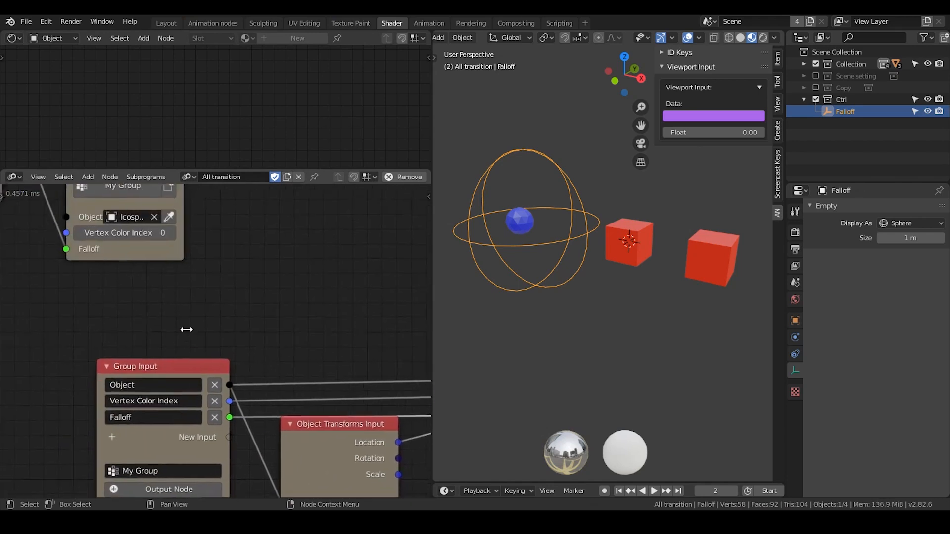
pyautogui.moveTo(109, 275); pyautogui.dragTo(215, 365, button='middle')
pyautogui.scroll(-1, 215, 365)
pyautogui.moveTo(208, 297); pyautogui.dragTo(173, 362, button='middle')
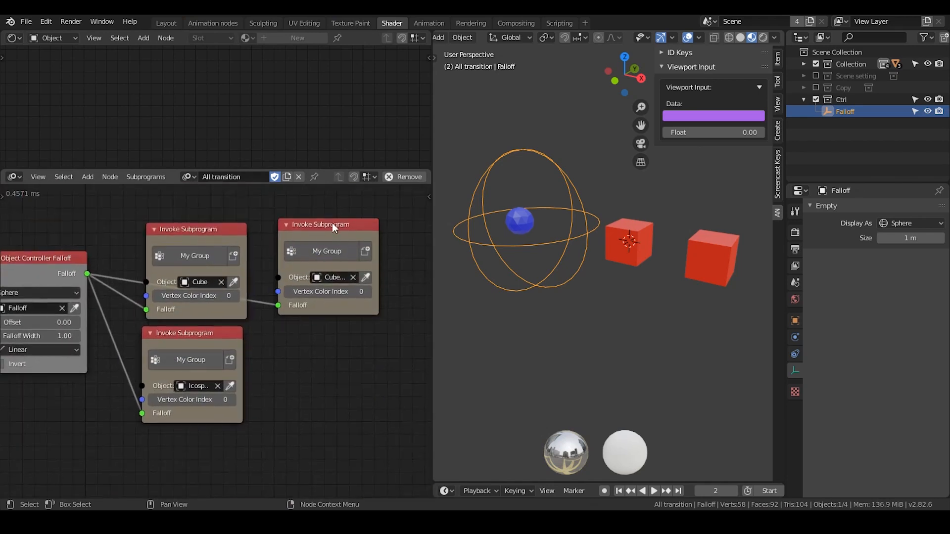
pyautogui.moveTo(364, 201); pyautogui.dragTo(159, 436)
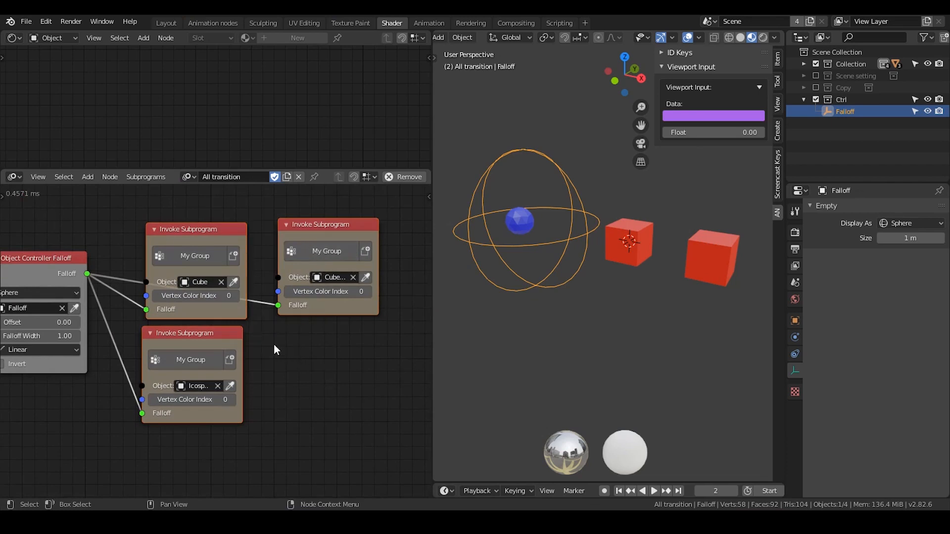
pyautogui.moveTo(268, 345); pyautogui.dragTo(319, 321, button='middle')
pyautogui.scroll(1, 319, 321)
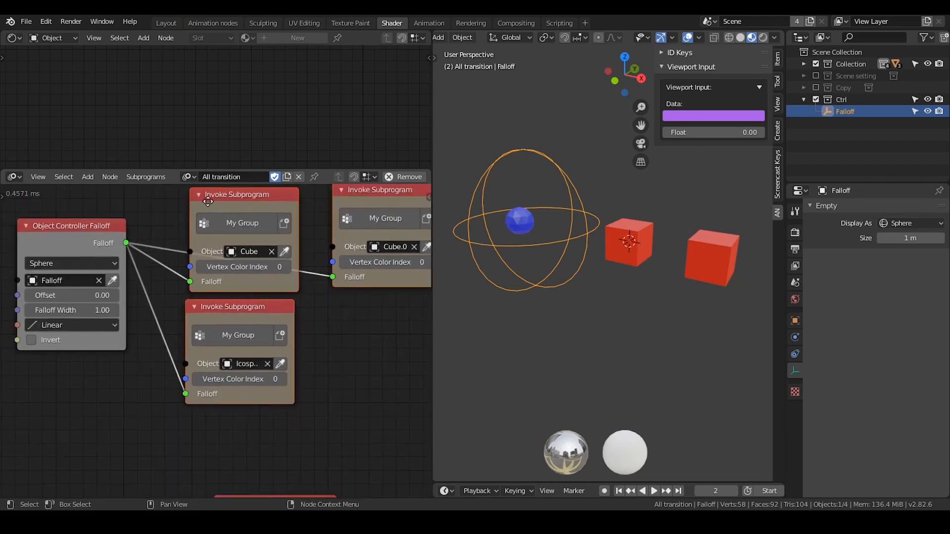
pyautogui.moveTo(208, 209); pyautogui.dragTo(208, 205)
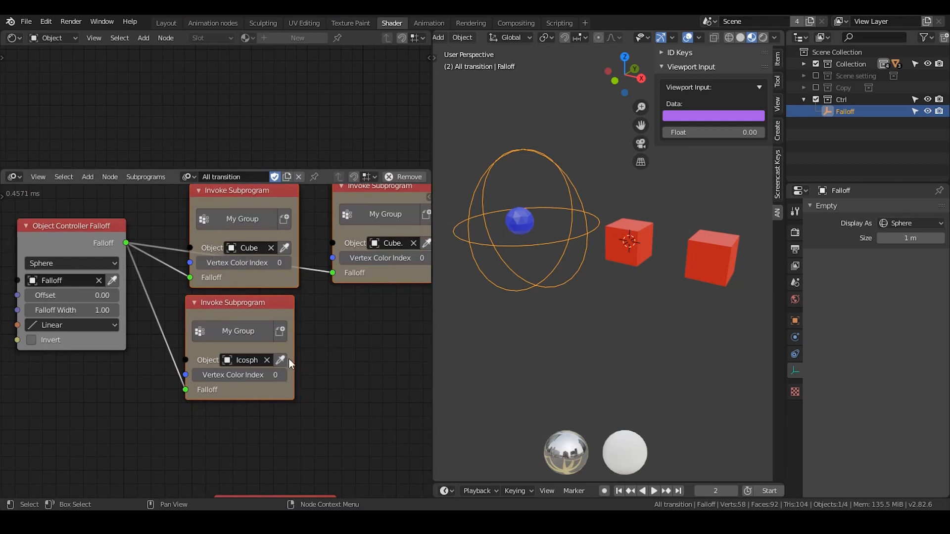
pyautogui.moveTo(278, 352); pyautogui.dragTo(218, 199, button='middle')
pyautogui.moveTo(254, 278); pyautogui.dragTo(309, 420, button='middle')
pyautogui.moveTo(294, 299); pyautogui.dragTo(282, 322, button='middle')
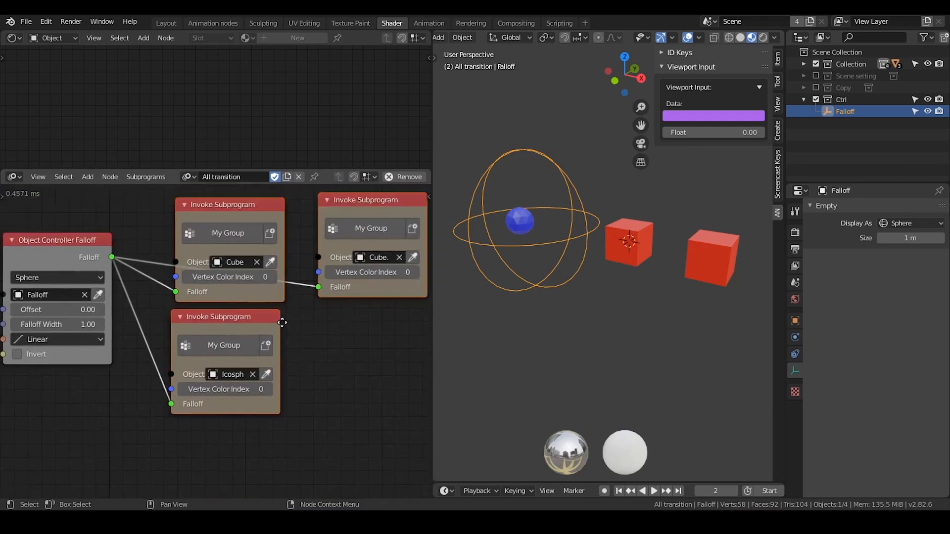
pyautogui.moveTo(292, 367)
pyautogui.mouseDown(button='middle')
pyautogui.moveTo(261, 257)
pyautogui.moveTo(304, 358)
pyautogui.mouseUp(button='middle')
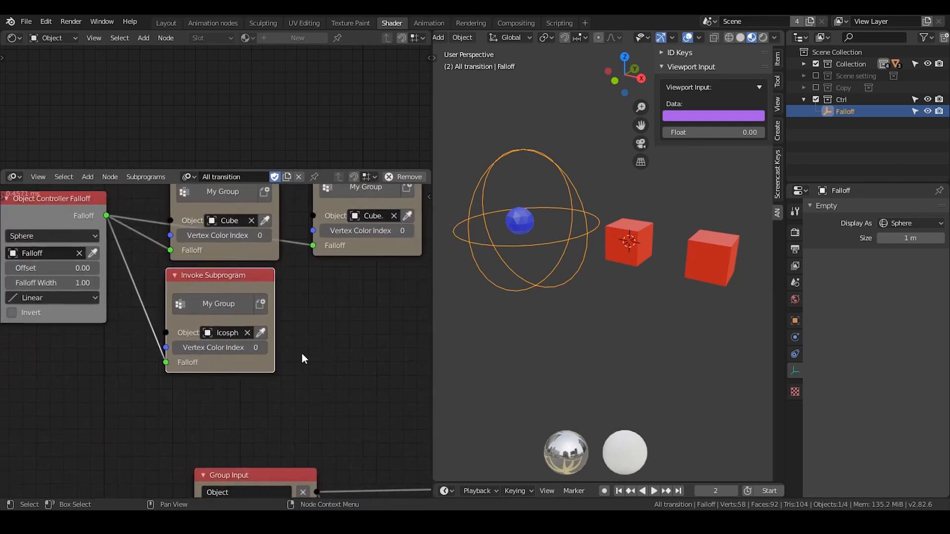
pyautogui.click(800, 62)
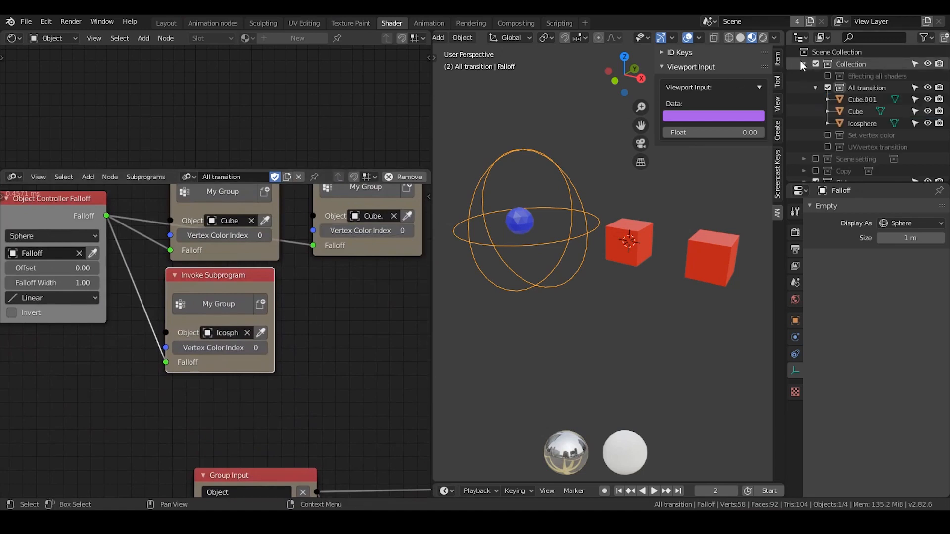
pyautogui.click(800, 62)
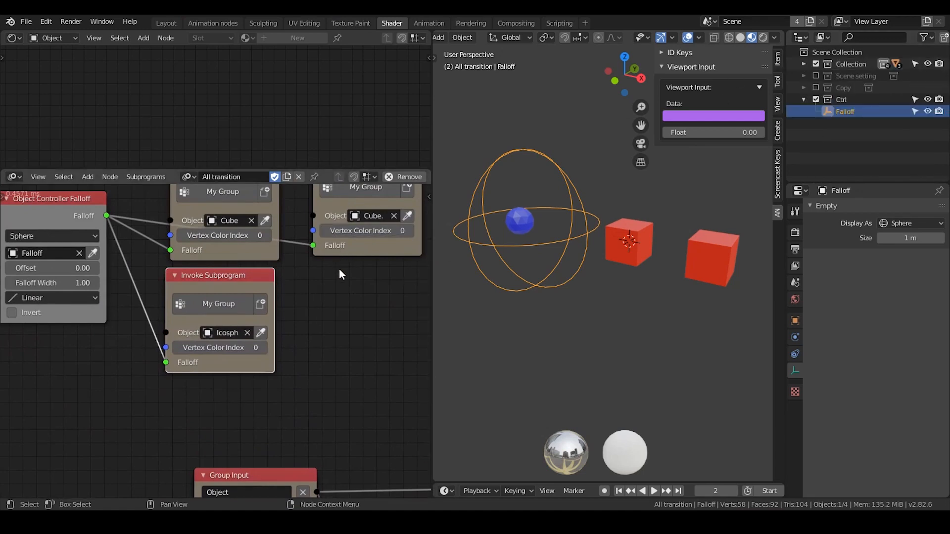
# Try adding an Object List input to the My Group input node, and remove that input again.
pyautogui.moveTo(240, 425); pyautogui.dragTo(244, 249, button='middle')
pyautogui.click(213, 365)
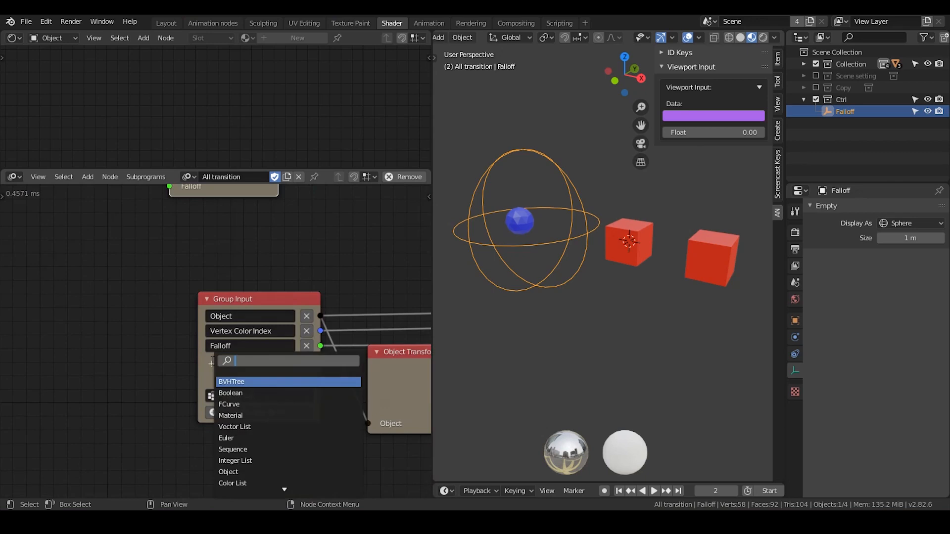
pyautogui.write('objec')
pyautogui.press('Down')
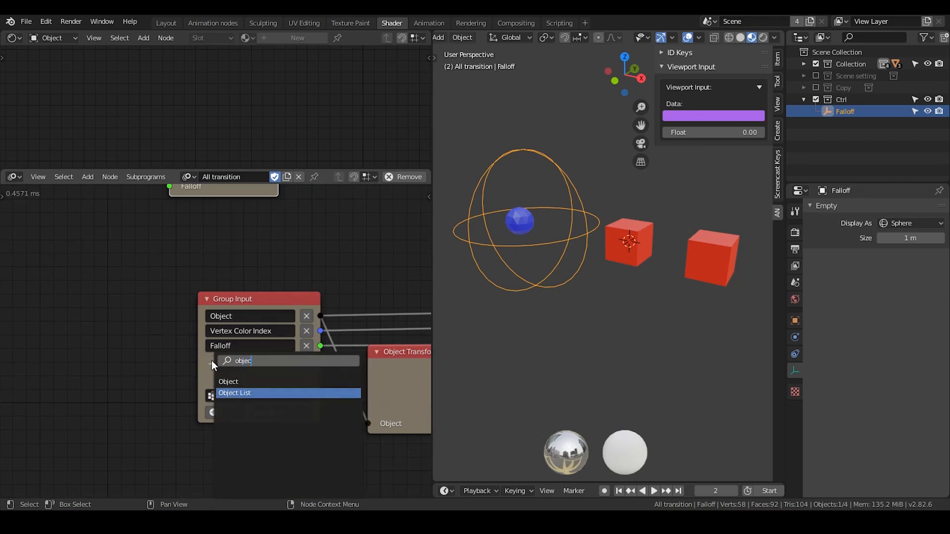
pyautogui.press('Return')
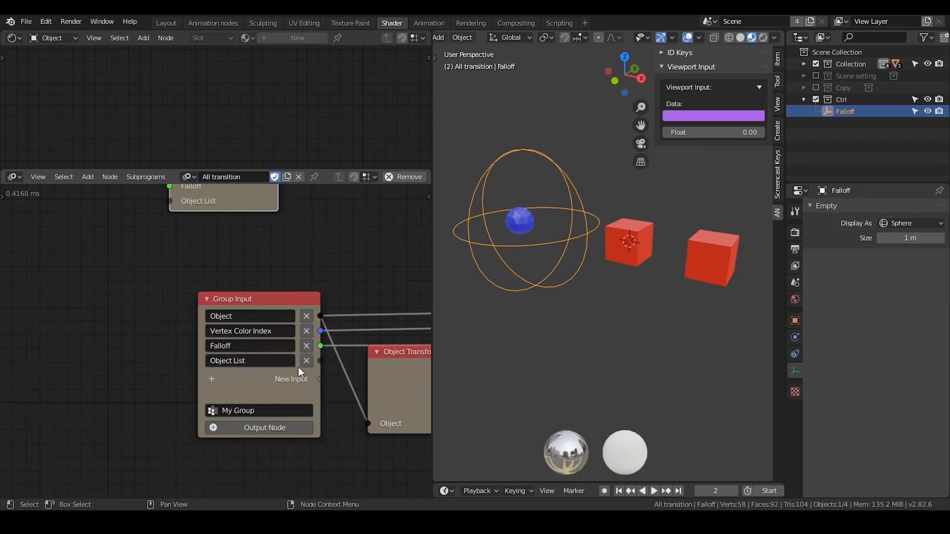
pyautogui.click(307, 360)
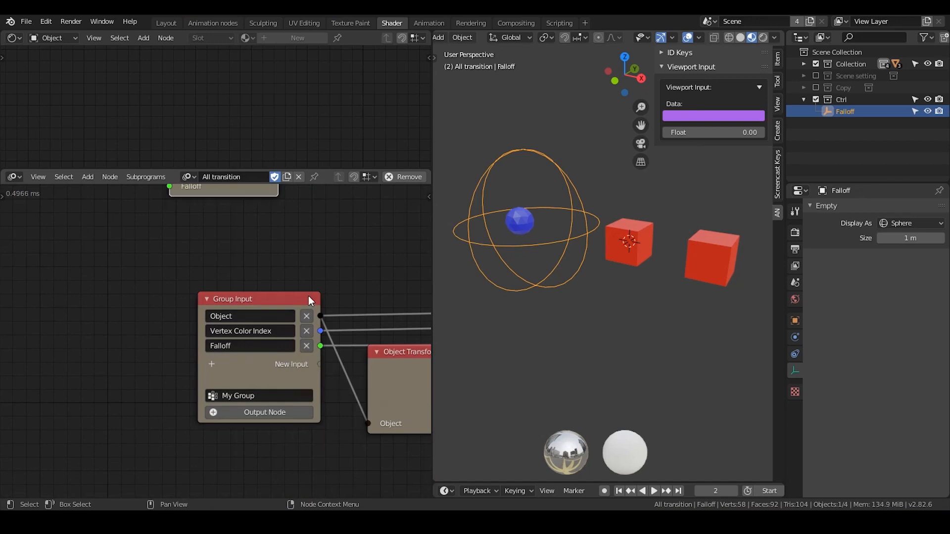
# Compare the separate invoke node for each object with the Group Input and Object Transforms Input nodes they share.
pyautogui.moveTo(324, 330); pyautogui.dragTo(294, 367, button='middle')
pyautogui.scroll(-1, 322, 327)
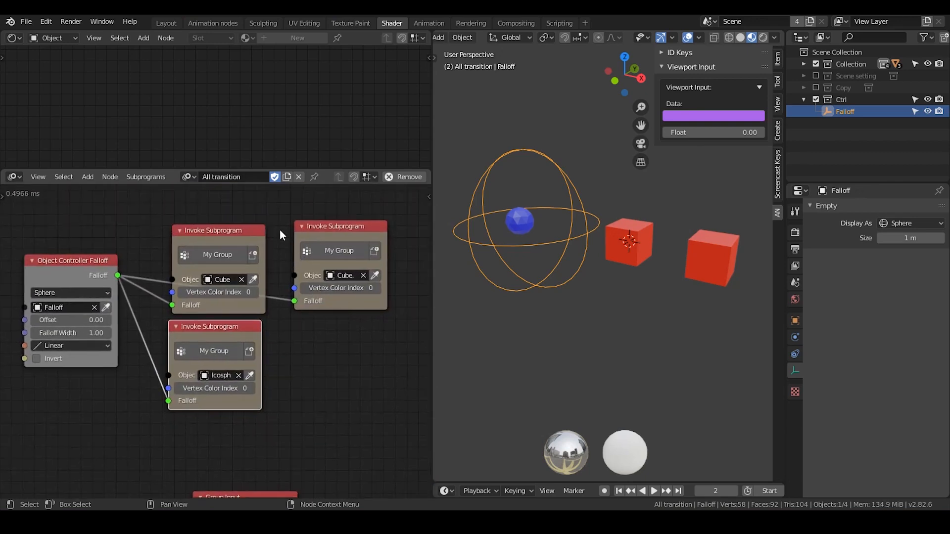
pyautogui.moveTo(250, 236); pyautogui.dragTo(248, 230)
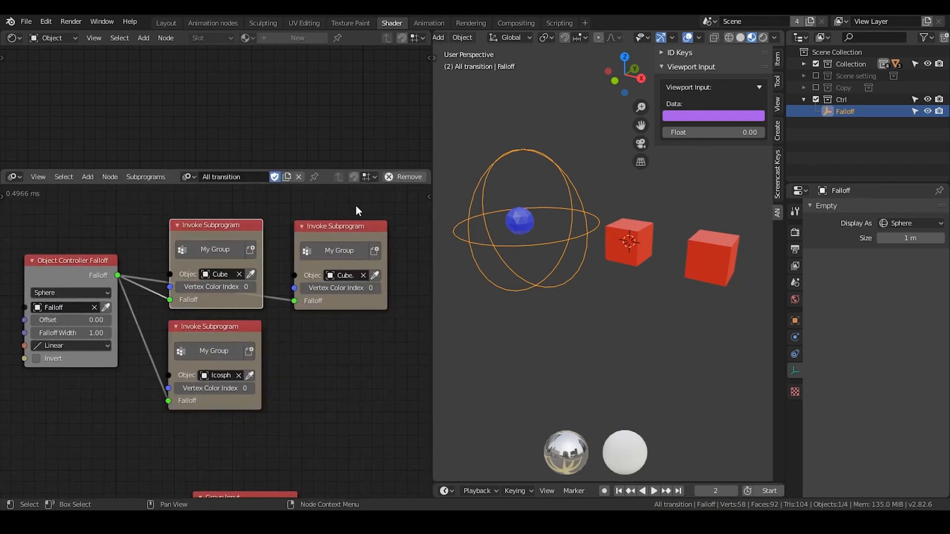
pyautogui.moveTo(364, 200); pyautogui.dragTo(160, 423)
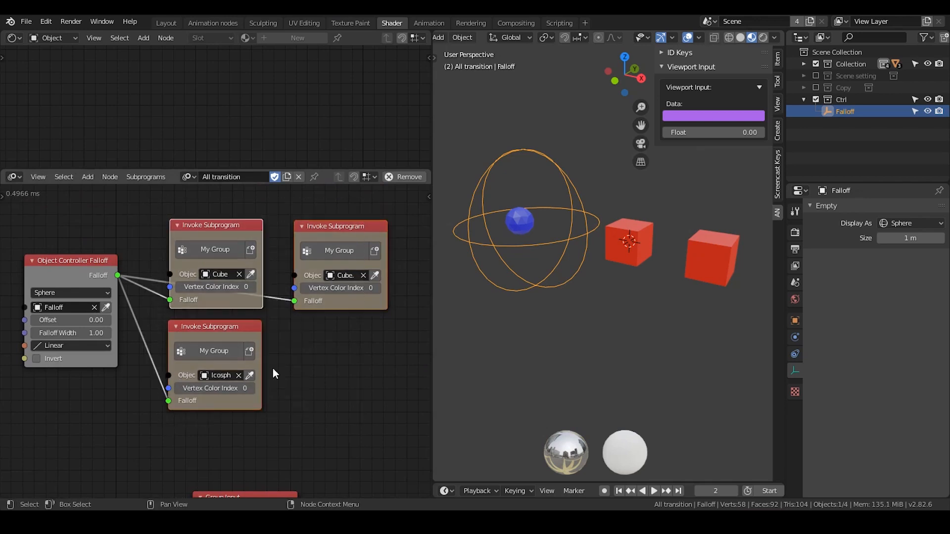
pyautogui.click(273, 371)
pyautogui.moveTo(402, 198); pyautogui.dragTo(98, 427)
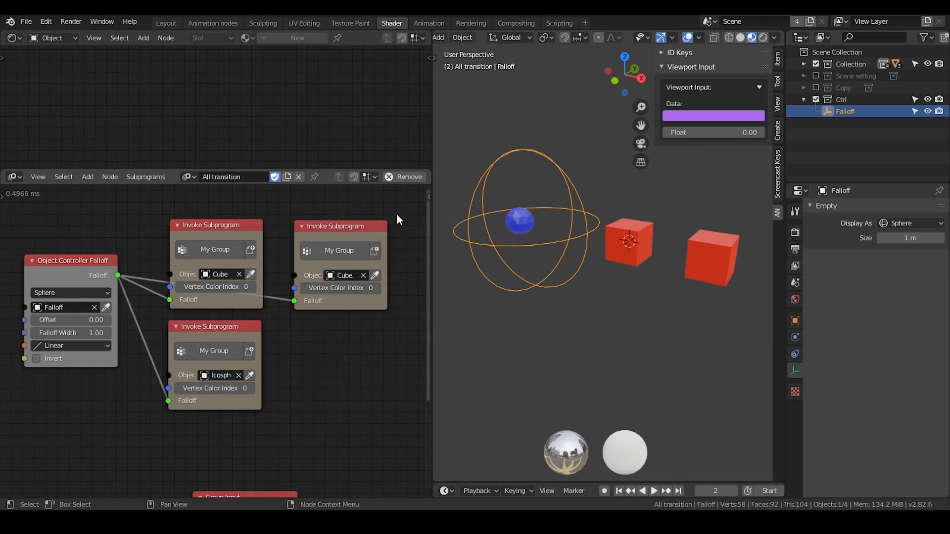
pyautogui.moveTo(265, 450); pyautogui.dragTo(173, 293, button='middle')
pyautogui.moveTo(252, 376); pyautogui.dragTo(256, 370)
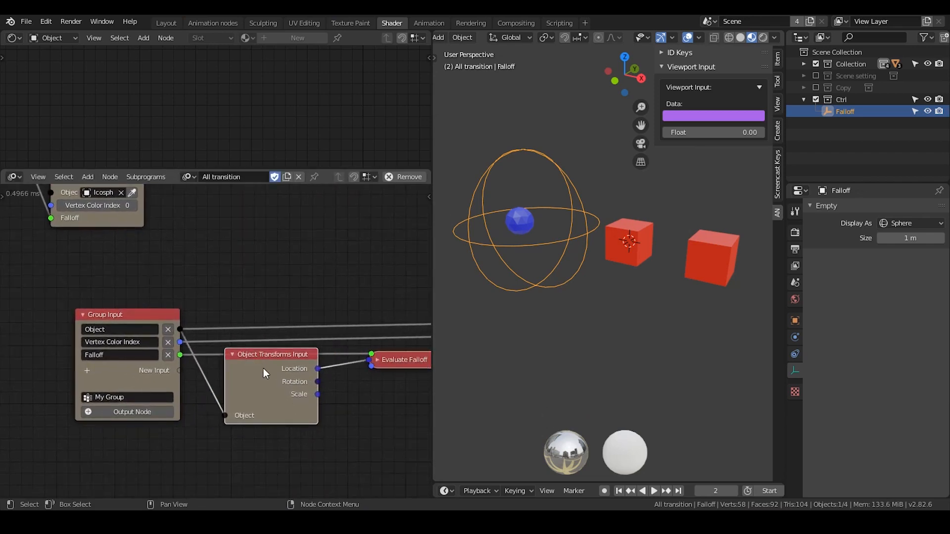
pyautogui.moveTo(264, 369); pyautogui.dragTo(301, 415, button='middle')
# Add an invoke node for the object color loop subprogram beside the icosphere's invoke node.
pyautogui.moveTo(227, 329); pyautogui.dragTo(258, 414, button='middle')
pyautogui.hotkey('ctrl', 'a')
pyautogui.write('object col')
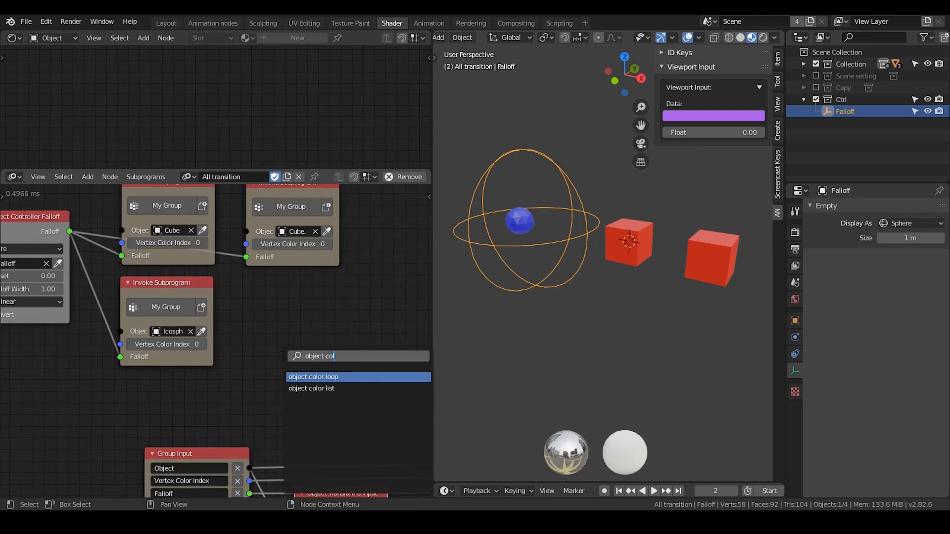
pyautogui.press('Return')
pyautogui.click(332, 253)
pyautogui.moveTo(357, 420); pyautogui.dragTo(294, 319, button='middle')
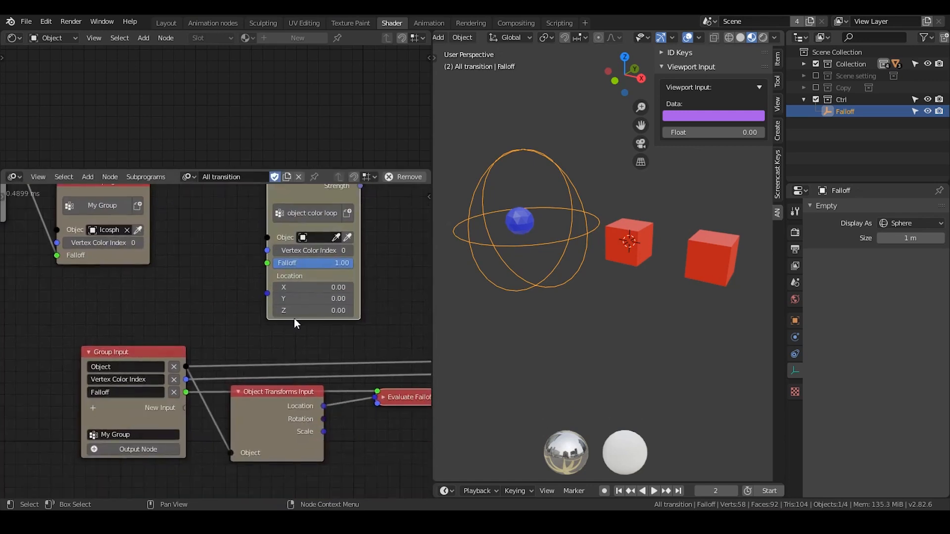
# Look over the My Group nodes again and delete the object color loop invoke node.
pyautogui.scroll(1, 292, 391)
pyautogui.moveTo(283, 405); pyautogui.dragTo(244, 325, button='middle')
pyautogui.moveTo(242, 317); pyautogui.dragTo(240, 316)
pyautogui.moveTo(240, 321); pyautogui.dragTo(236, 366, button='middle')
pyautogui.moveTo(242, 368); pyautogui.dragTo(244, 366)
pyautogui.moveTo(227, 316); pyautogui.dragTo(255, 427, button='middle')
pyautogui.scroll(-1, 290, 252)
pyautogui.click(300, 222)
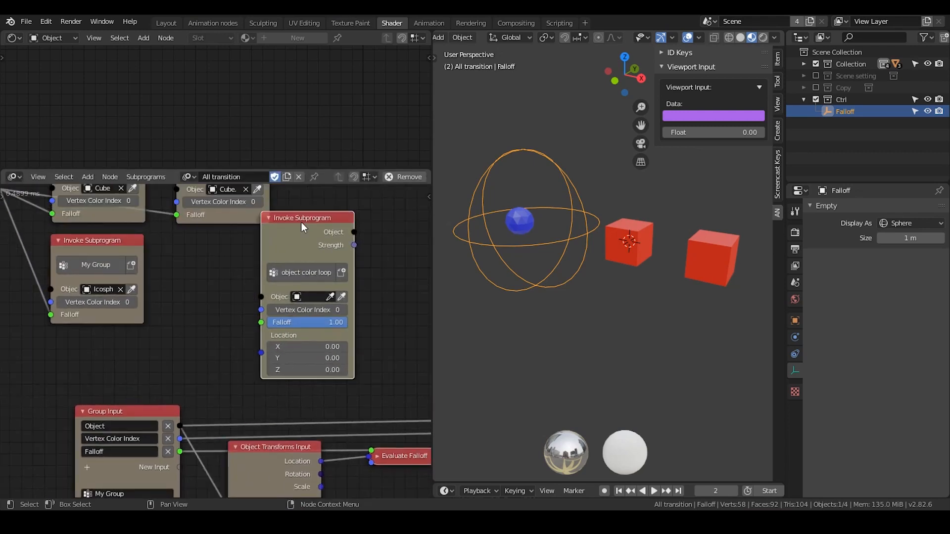
pyautogui.press('x')
# Select the three My Group invoke nodes, and select the Cube object in the All transition collection.
pyautogui.moveTo(128, 277); pyautogui.dragTo(220, 364, button='middle')
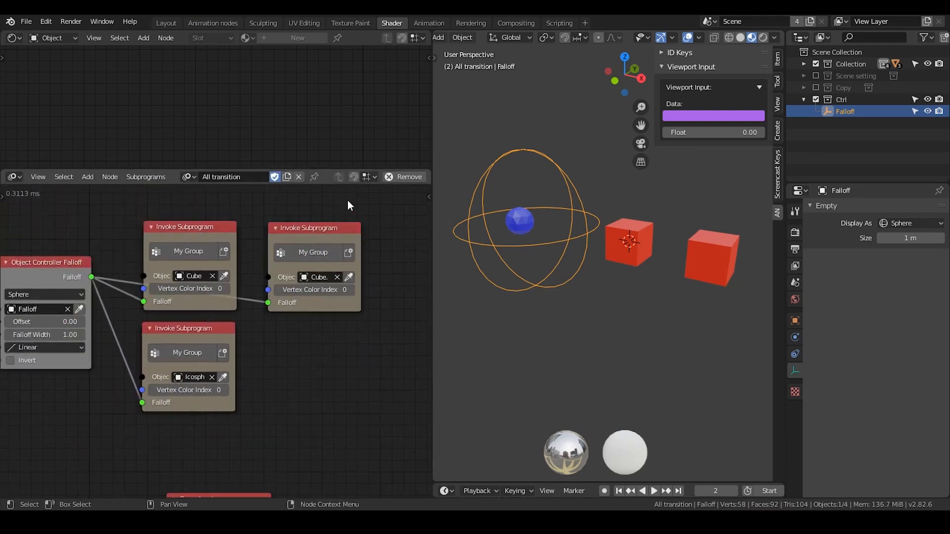
pyautogui.moveTo(347, 199); pyautogui.dragTo(31, 421)
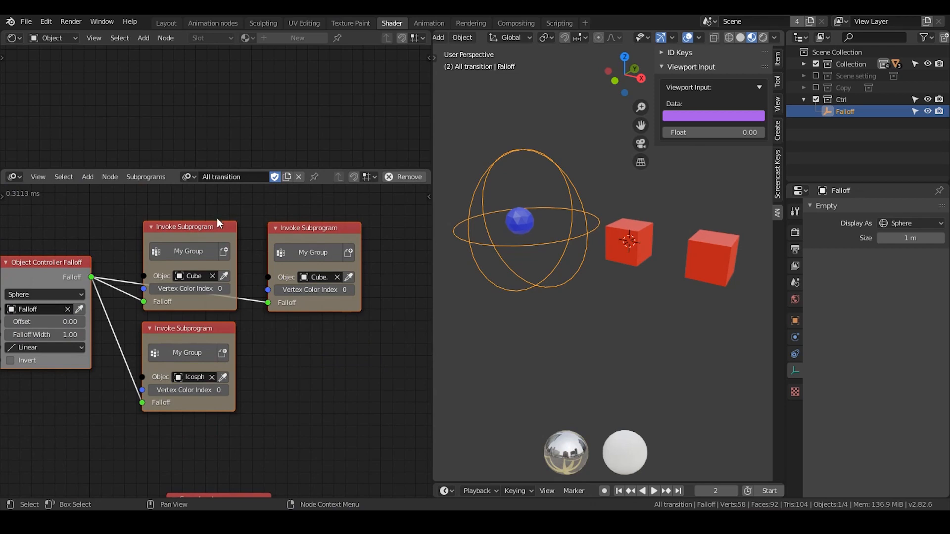
pyautogui.click(803, 66)
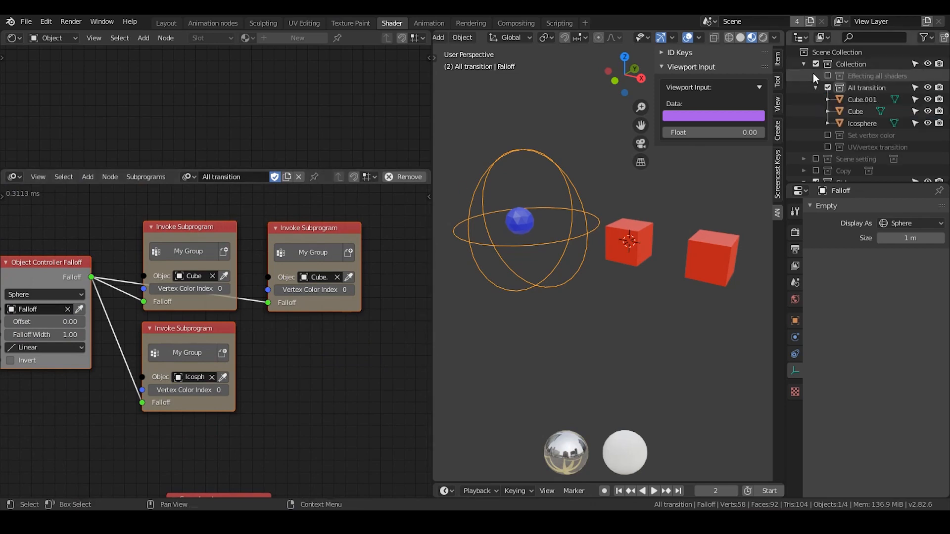
pyautogui.click(845, 107)
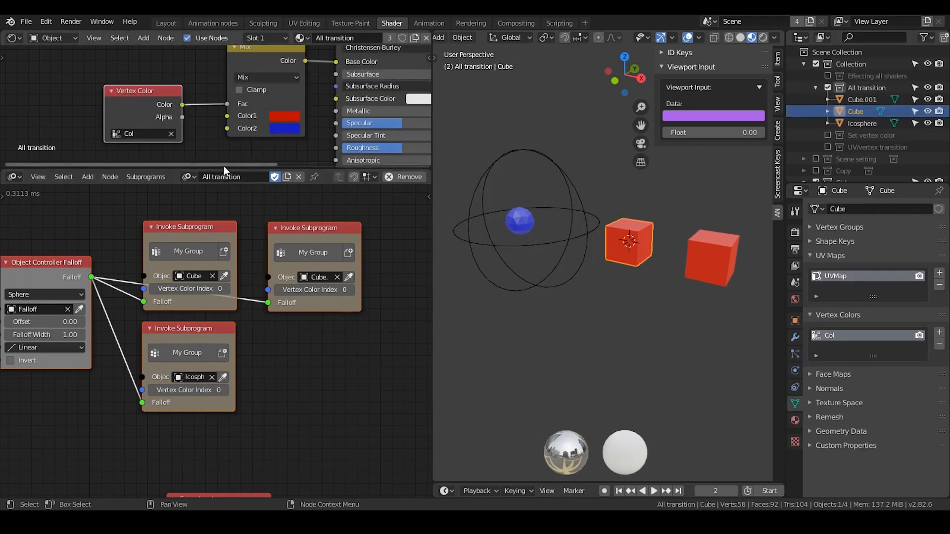
# Enlarge the shader editor to examine the All transition material's Vertex Color, Mix and Principled BSDF nodes.
pyautogui.moveTo(223, 169); pyautogui.dragTo(233, 336)
pyautogui.moveTo(237, 274); pyautogui.dragTo(163, 247, button='middle')
pyautogui.scroll(1, 210, 277)
pyautogui.scroll(1, 229, 256)
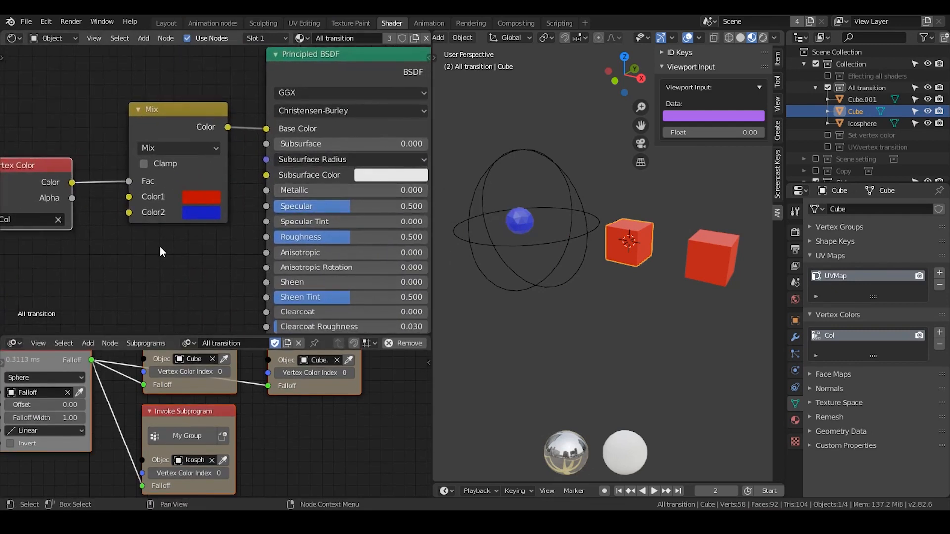
# Preview the Vertex Color node's Color output on the objects through the Viewer node.
pyautogui.moveTo(148, 245); pyautogui.dragTo(167, 239, button='middle')
pyautogui.moveTo(224, 221); pyautogui.dragTo(212, 218, button='middle')
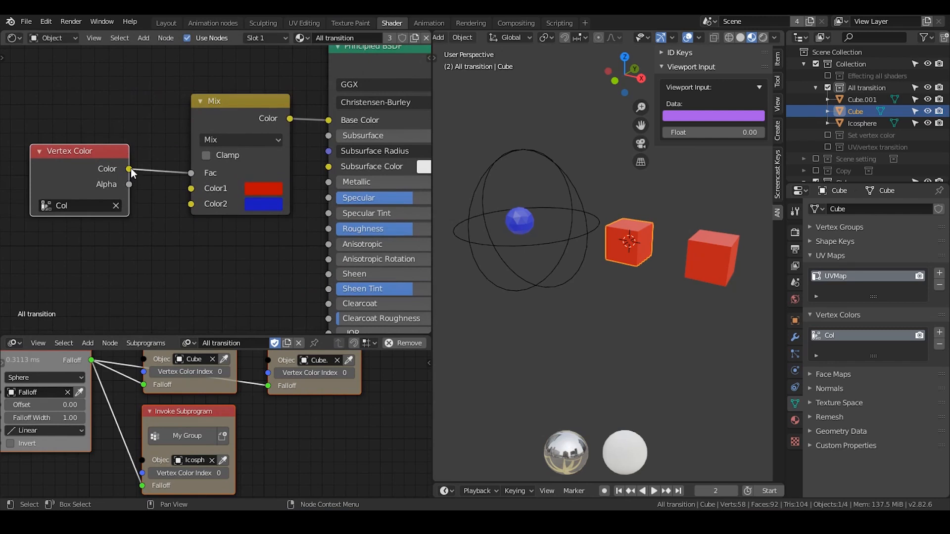
pyautogui.keyDown('ctrl'); pyautogui.keyDown('shift'); pyautogui.click(115, 164); pyautogui.keyUp('shift'); pyautogui.keyUp('ctrl')
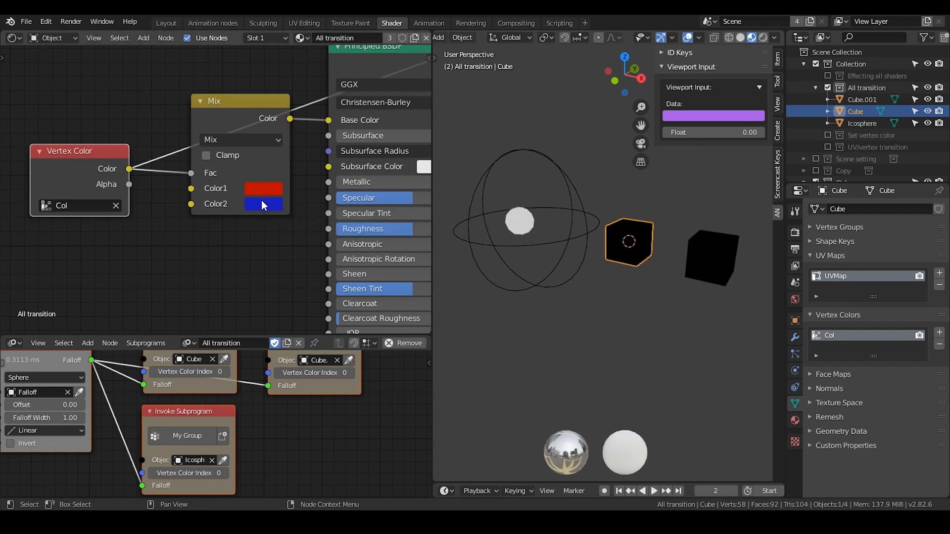
# Link the Vertex Color output to the Principled BSDF's Metallic input instead of the Mix factor, and set Roughness to 0.
pyautogui.moveTo(225, 220); pyautogui.dragTo(147, 217, button='middle')
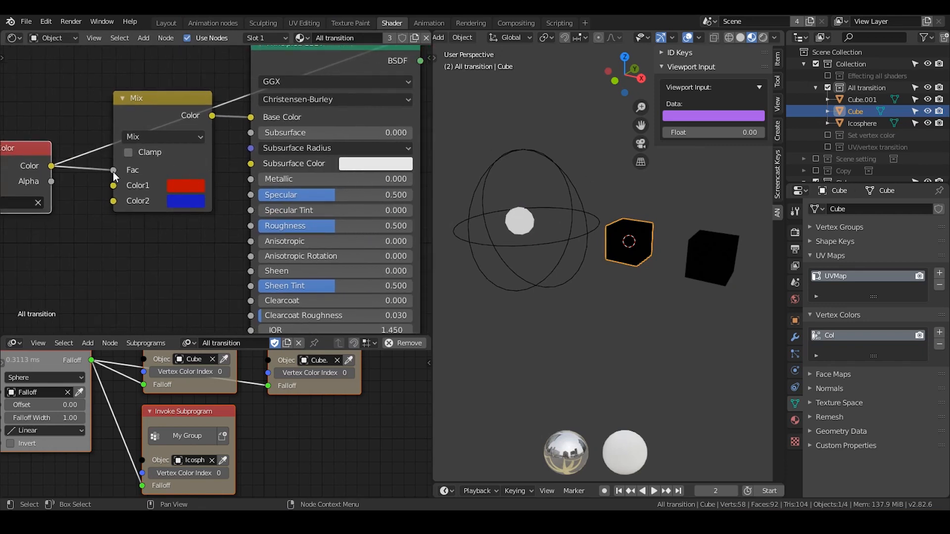
pyautogui.moveTo(114, 171); pyautogui.dragTo(251, 178)
pyautogui.moveTo(295, 225); pyautogui.dragTo(285, 226)
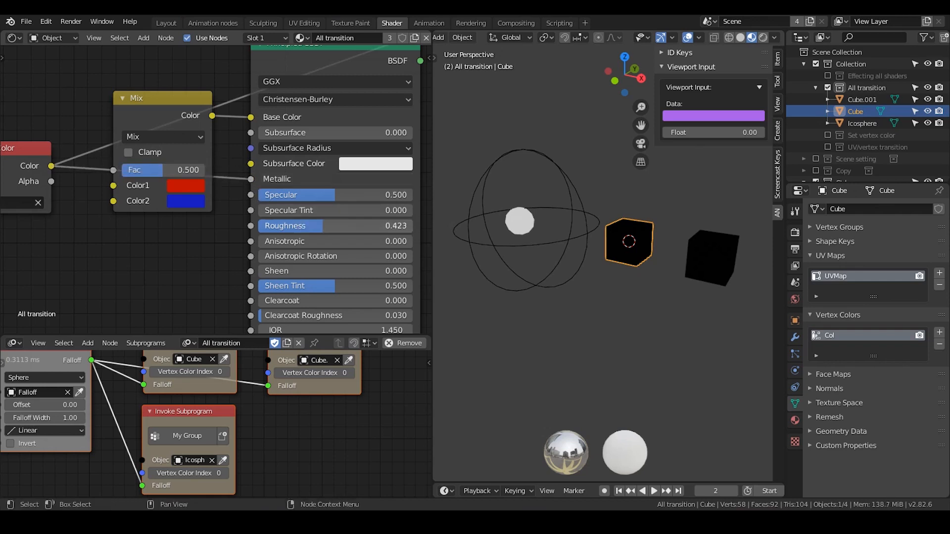
pyautogui.click(566, 192)
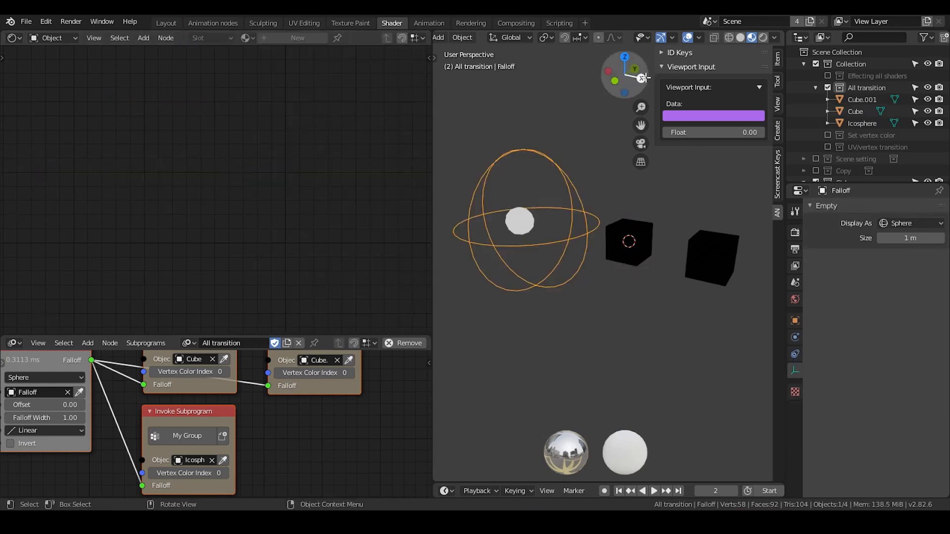
pyautogui.click(643, 228)
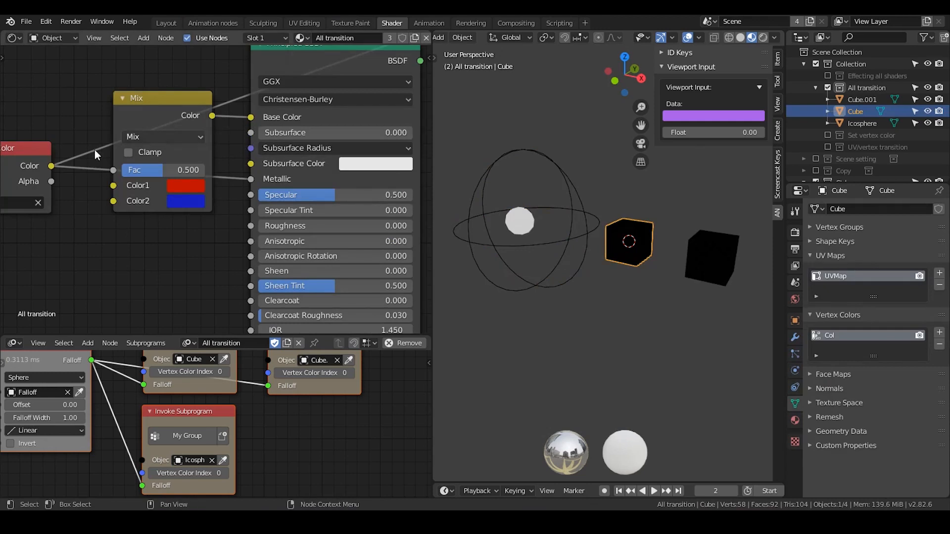
# Move the Mix node out of the way and disconnect it from the Principled BSDF's Base Color.
pyautogui.moveTo(123, 155); pyautogui.dragTo(96, 99)
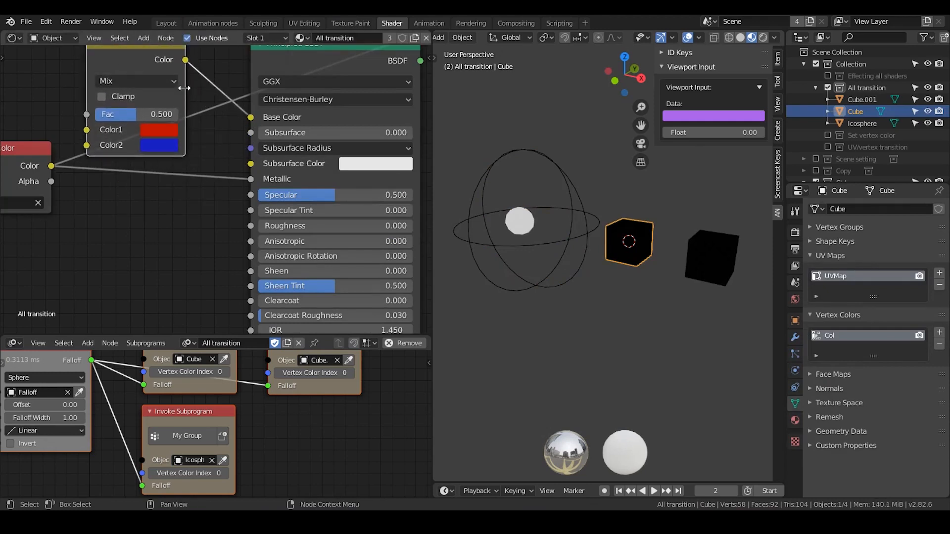
pyautogui.moveTo(252, 94); pyautogui.dragTo(265, 162, button='middle')
pyautogui.moveTo(263, 186); pyautogui.dragTo(238, 136)
# Connect the Principled BSDF's BSDF output to the Material Output's Surface input.
pyautogui.moveTo(238, 135); pyautogui.dragTo(139, 96, button='middle')
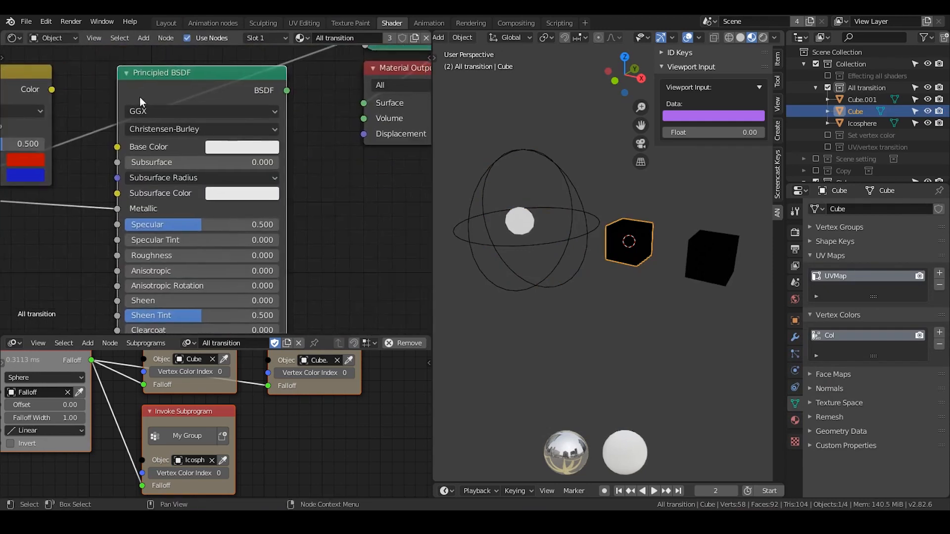
pyautogui.moveTo(286, 91); pyautogui.dragTo(358, 102)
pyautogui.moveTo(231, 136); pyautogui.dragTo(354, 90, button='middle')
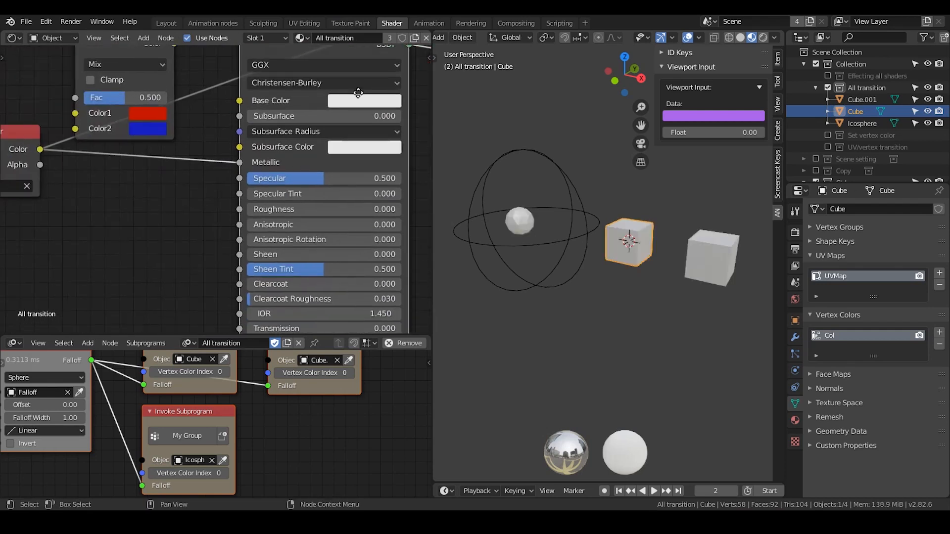
# Scale down the Falloff empty and move it along the global X axis onto the middle cube.
pyautogui.click(571, 194)
pyautogui.press('s')
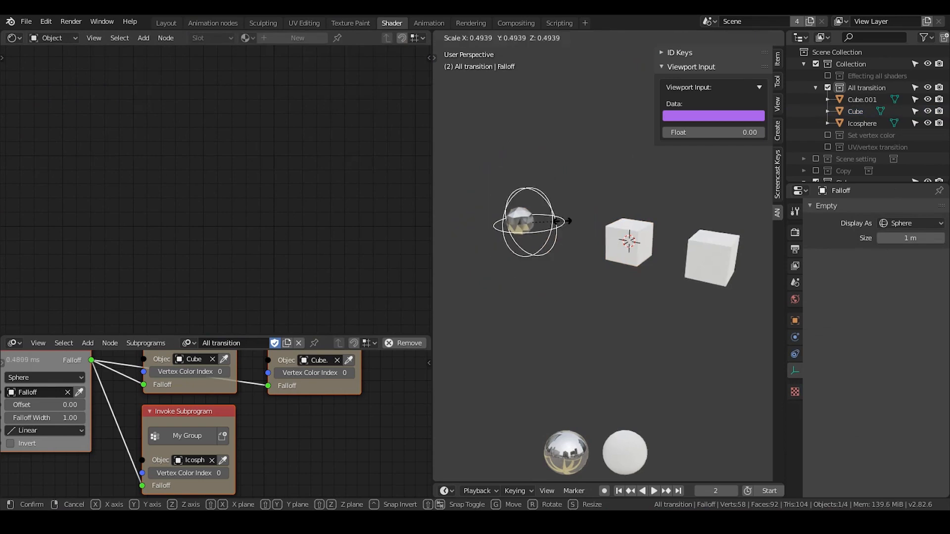
pyautogui.click(568, 226)
pyautogui.press('g')
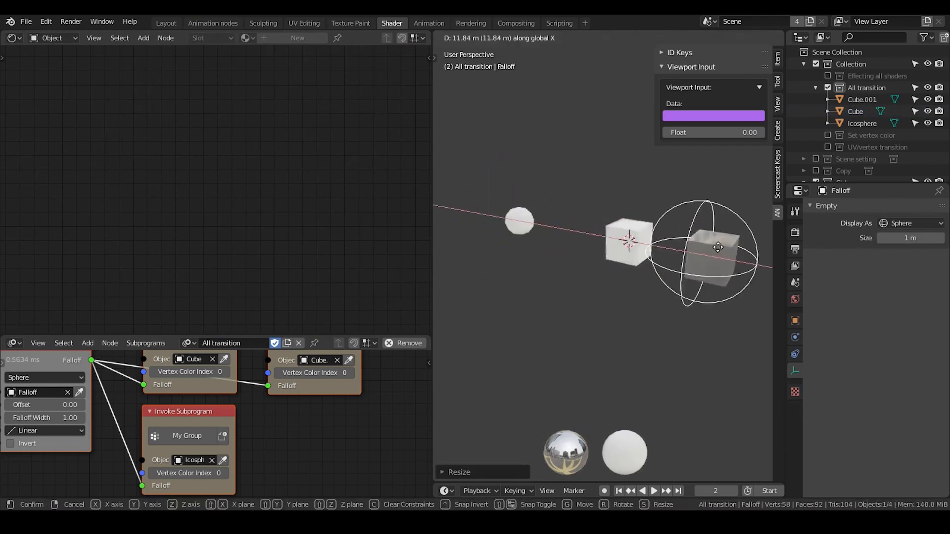
pyautogui.click(658, 242)
pyautogui.moveTo(647, 257); pyautogui.dragTo(627, 264, button='middle')
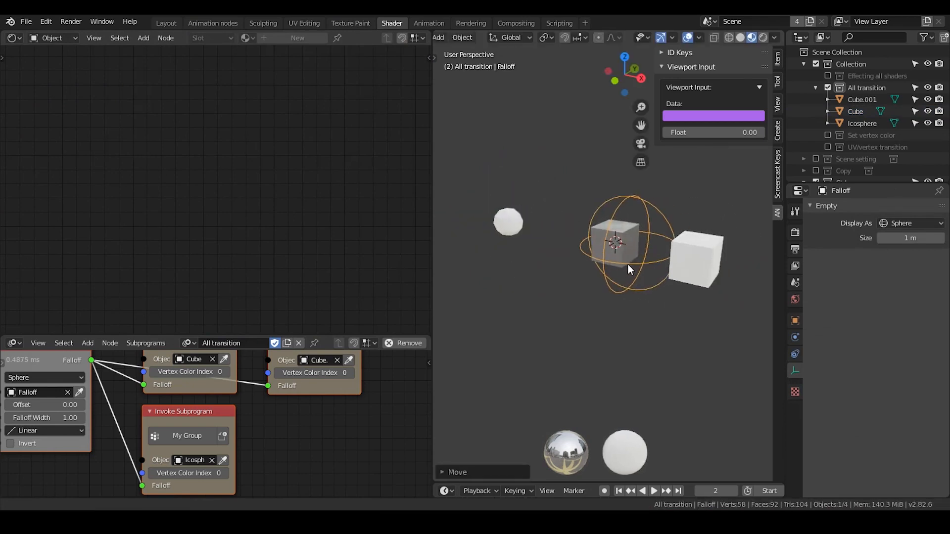
# Select the icosphere and look over its All transition shader nodes up to the Material Output.
pyautogui.click(498, 220)
pyautogui.moveTo(206, 182); pyautogui.dragTo(224, 213, button='middle')
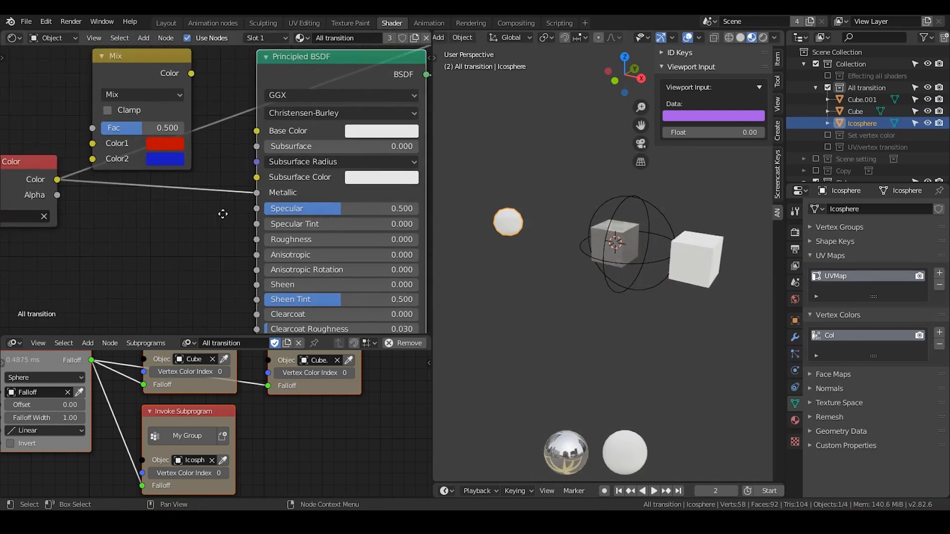
pyautogui.scroll(-1, 232, 226)
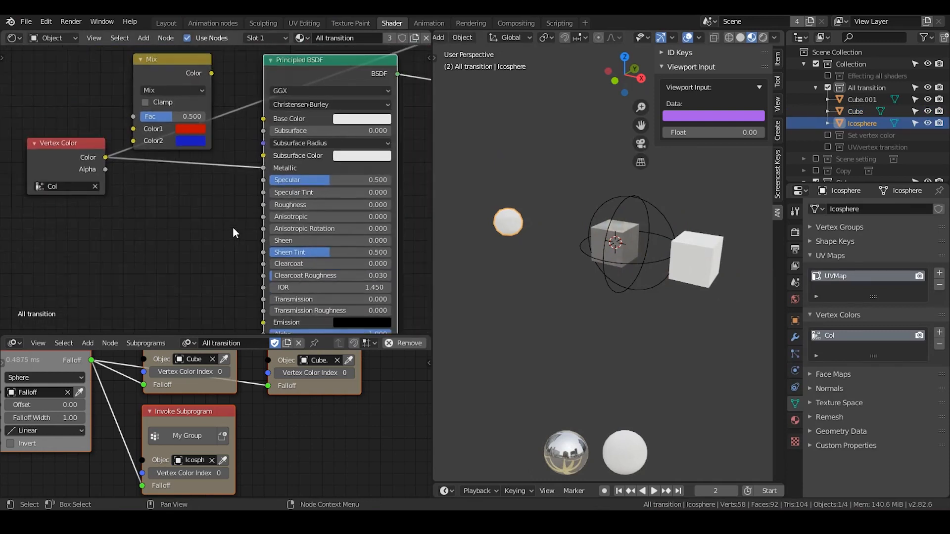
pyautogui.scroll(-1, 189, 197)
pyautogui.moveTo(188, 197); pyautogui.dragTo(177, 237, button='middle')
pyautogui.scroll(1, 177, 236)
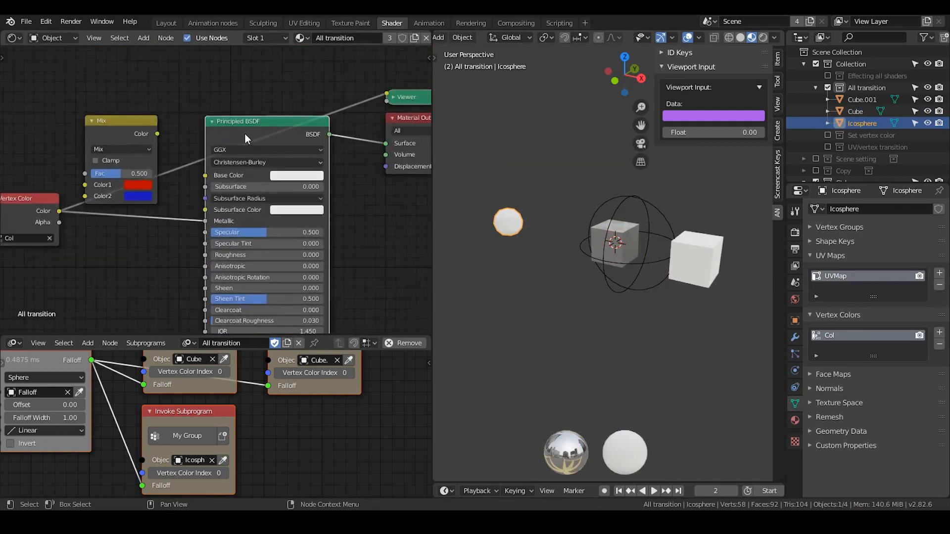
pyautogui.click(212, 122)
pyautogui.moveTo(229, 120); pyautogui.dragTo(187, 245)
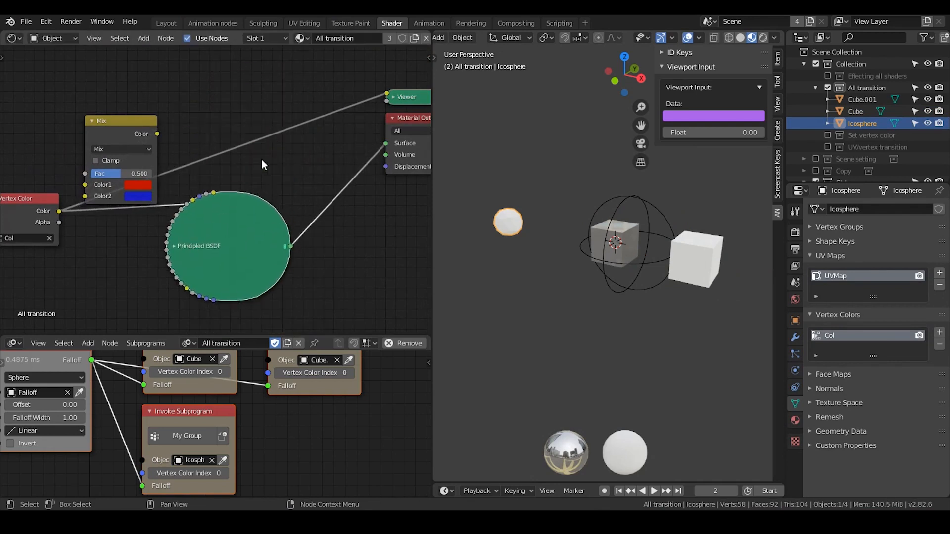
pyautogui.hotkey('shift', 'a')
pyautogui.click(261, 159)
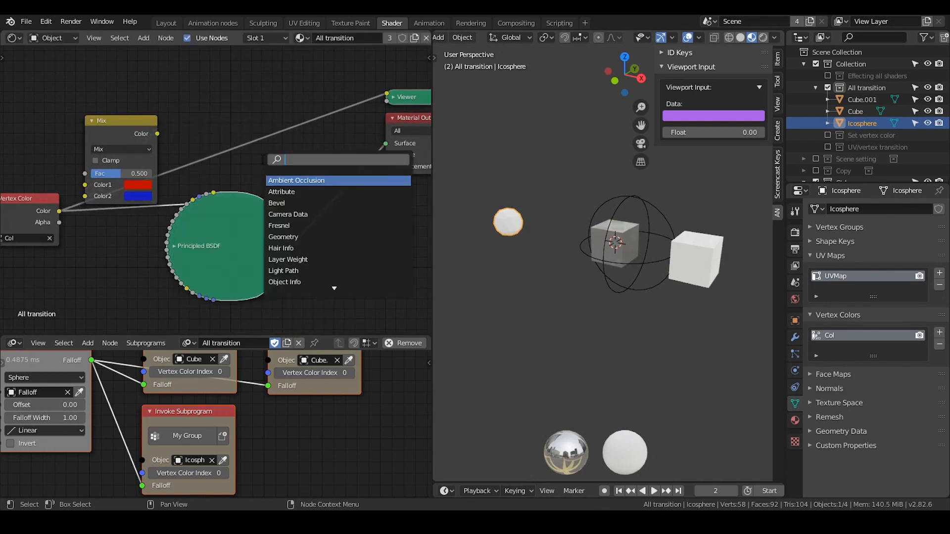
pyautogui.click(204, 147)
pyautogui.click(174, 246)
pyautogui.moveTo(195, 249); pyautogui.dragTo(247, 87)
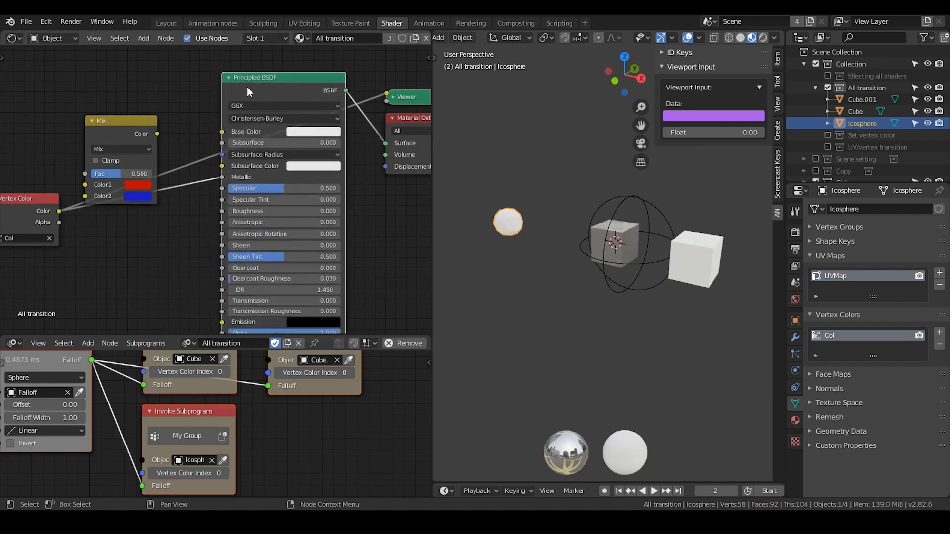
# Try the Vertex Color link on the Principled BSDF's Subsurface Color input, and return it to Metallic.
pyautogui.moveTo(201, 172); pyautogui.dragTo(266, 133, button='middle')
pyautogui.moveTo(286, 137)
pyautogui.mouseDown()
pyautogui.moveTo(288, 283)
pyautogui.moveTo(225, 215)
pyautogui.moveTo(286, 127)
pyautogui.mouseUp()
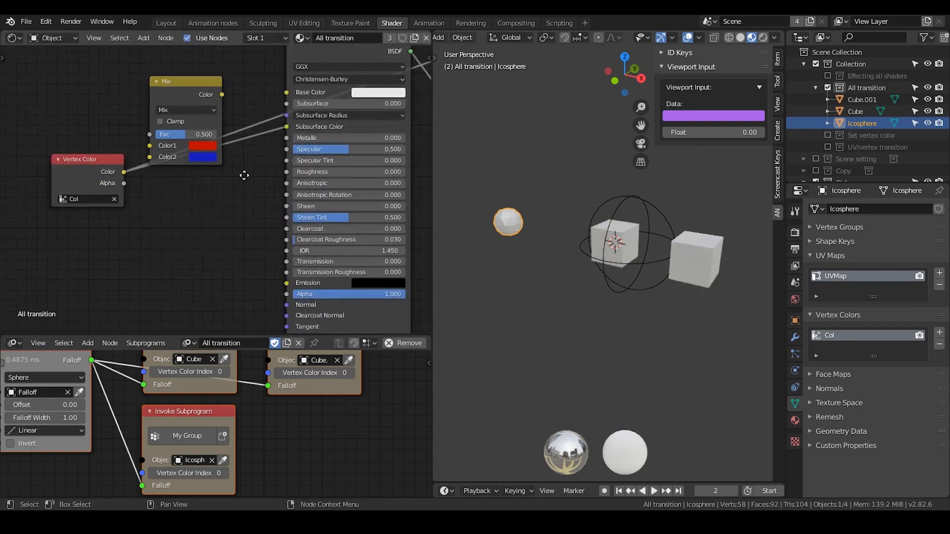
pyautogui.moveTo(287, 127); pyautogui.dragTo(269, 176, button='middle')
pyautogui.moveTo(307, 91)
pyautogui.mouseDown()
pyautogui.moveTo(271, 216)
pyautogui.moveTo(266, 186)
pyautogui.moveTo(265, 196)
pyautogui.mouseUp()
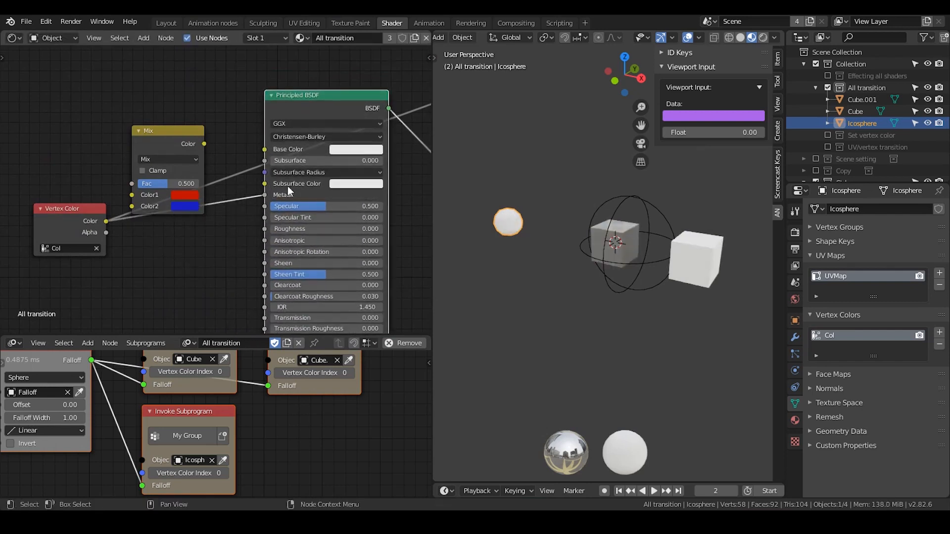
# Collapse the Principled BSDF node and enlarge the Animation Nodes editor to show free space beside the invoke nodes.
pyautogui.moveTo(310, 118); pyautogui.dragTo(257, 243)
pyautogui.click(237, 126)
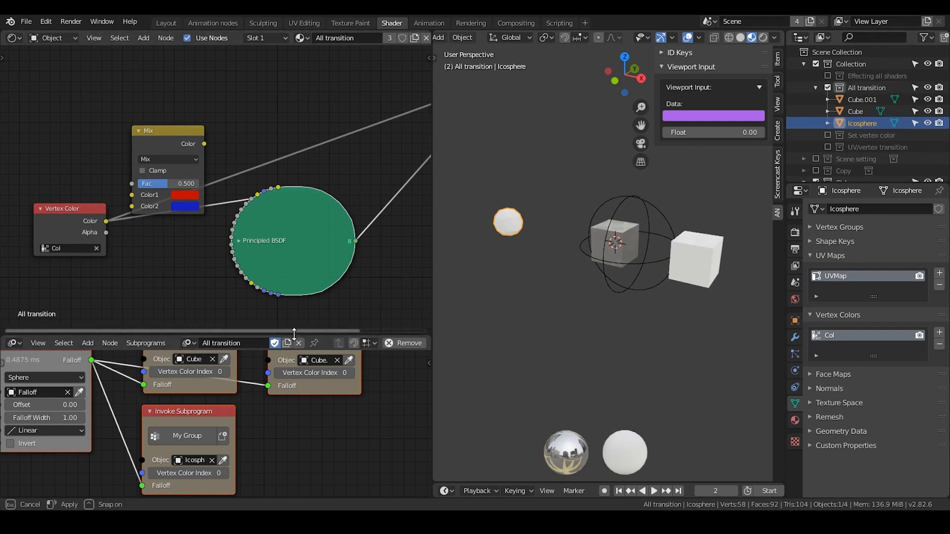
pyautogui.moveTo(296, 338); pyautogui.dragTo(295, 175)
pyautogui.keyDown('ctrl'); pyautogui.hscroll(5, 223, 282); pyautogui.keyUp('ctrl')
pyautogui.keyDown('ctrl'); pyautogui.hscroll(3, 338, 274); pyautogui.keyUp('ctrl')
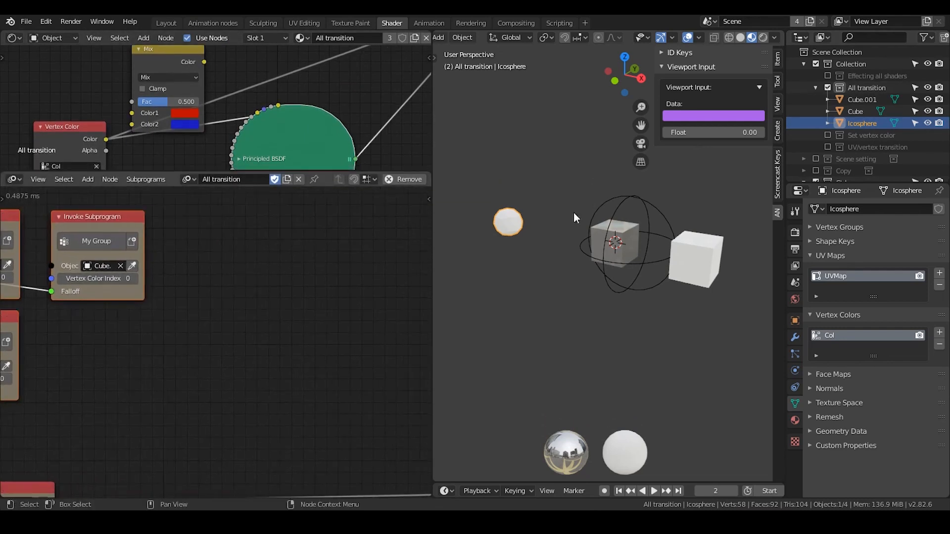
# Add a cylinder mesh to the All transition collection and scale it up to nearly four times its size.
pyautogui.click(681, 239)
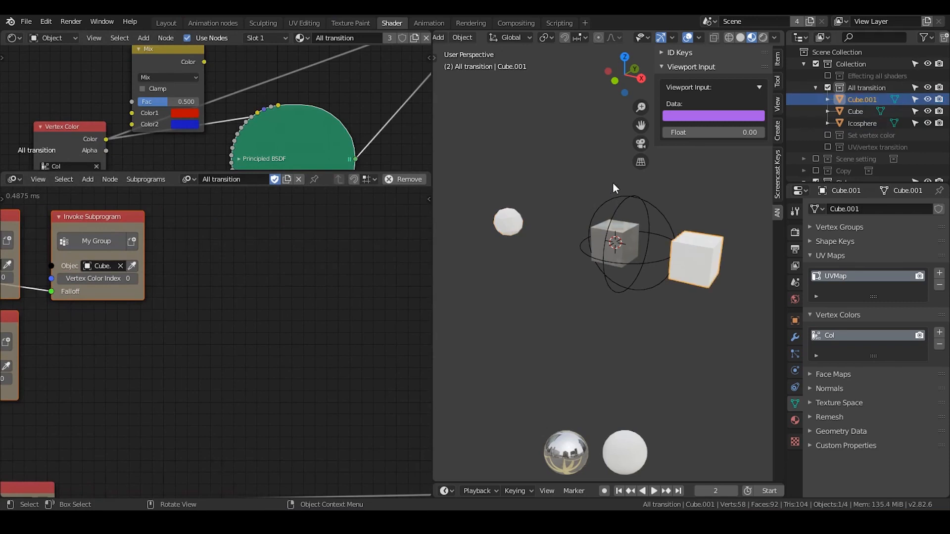
pyautogui.hotkey('alt', 'a')
pyautogui.hotkey('shift', 'a')
pyautogui.moveTo(613, 183)
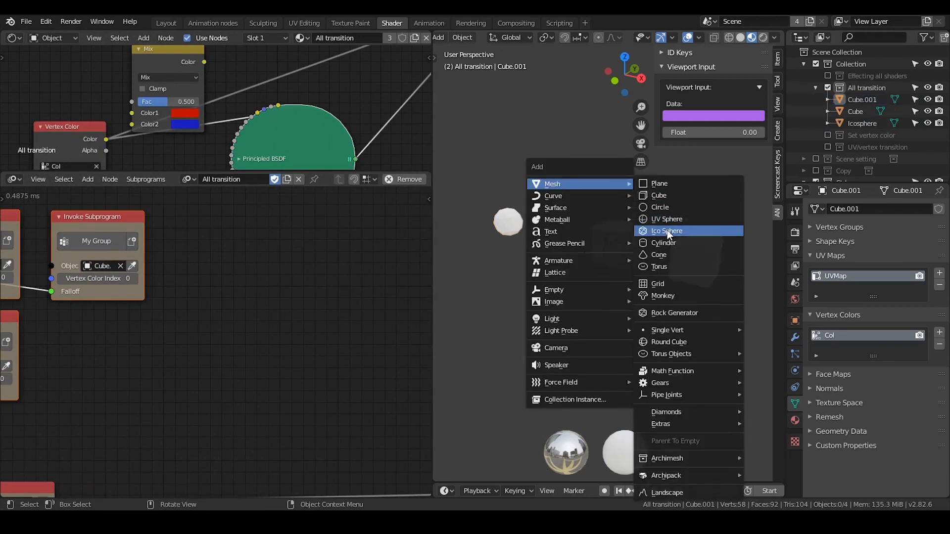
pyautogui.click(668, 243)
pyautogui.press('s')
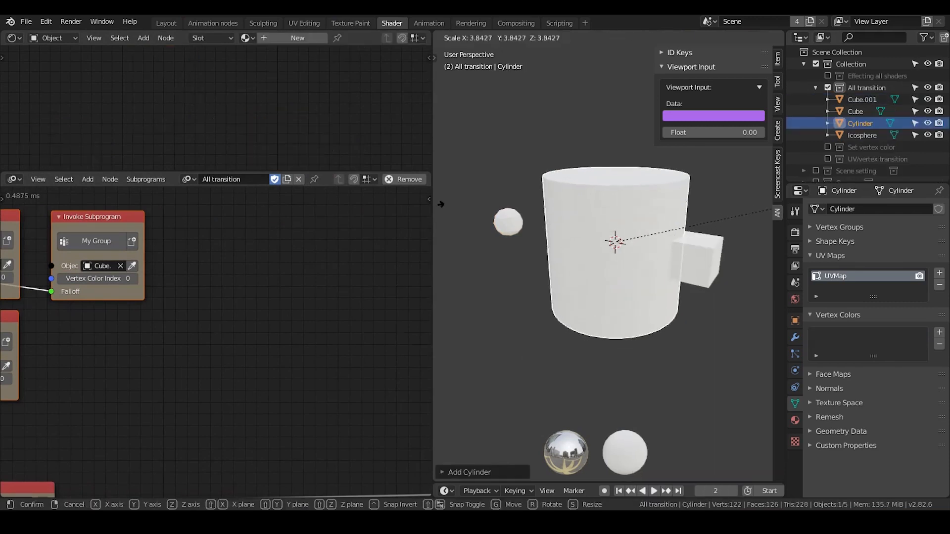
pyautogui.click(444, 205)
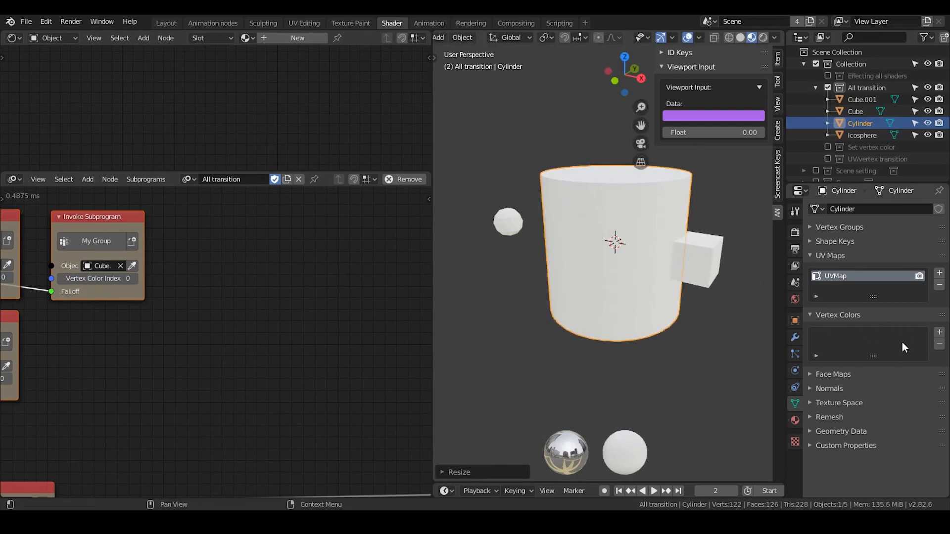
# Add a vertex color layer to the cylinder and remove it again.
pyautogui.click(938, 334)
pyautogui.click(939, 344)
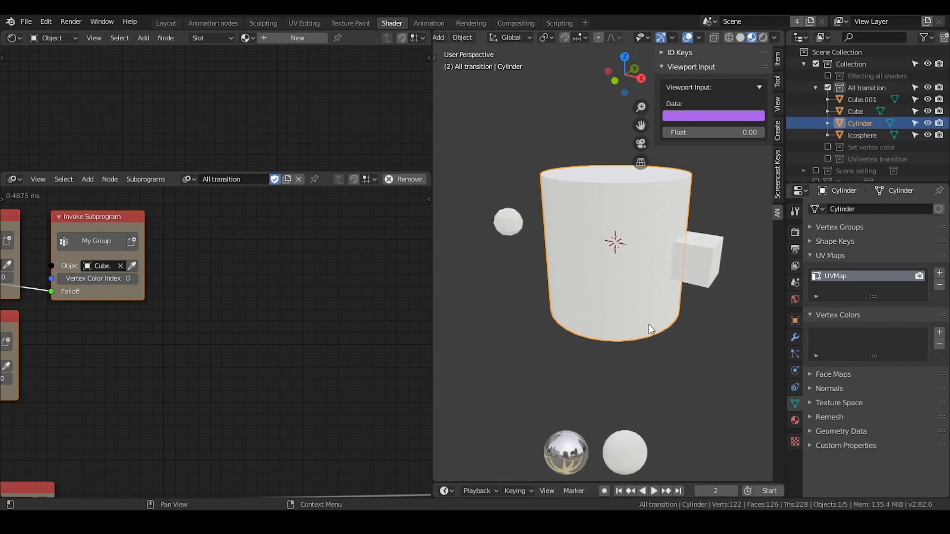
# Add an Object Instancer node with Copy Full Object and Deep Copy enabled, using the Cylinder as its source.
pyautogui.moveTo(222, 303); pyautogui.dragTo(55, 323, button='middle')
pyautogui.hotkey('ctrl', 'a')
pyautogui.write('object ins')
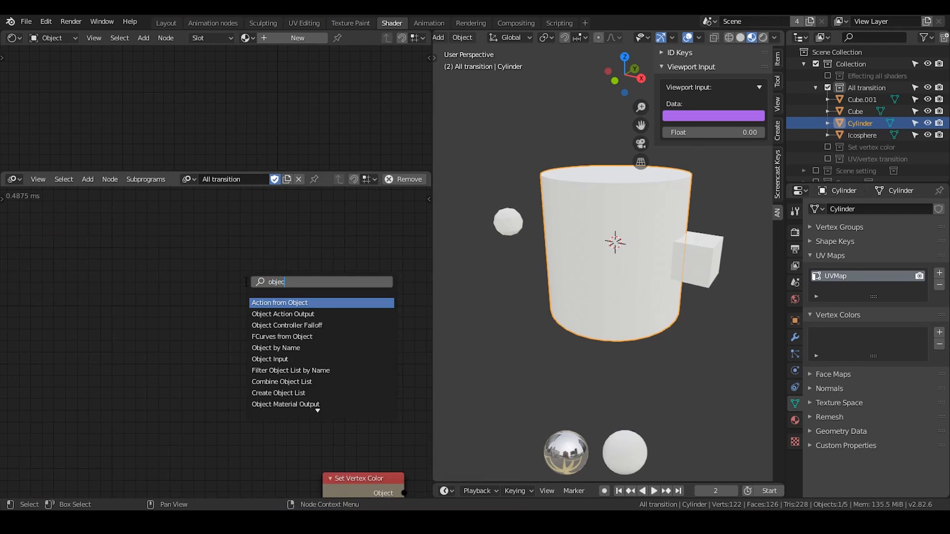
pyautogui.press('Return')
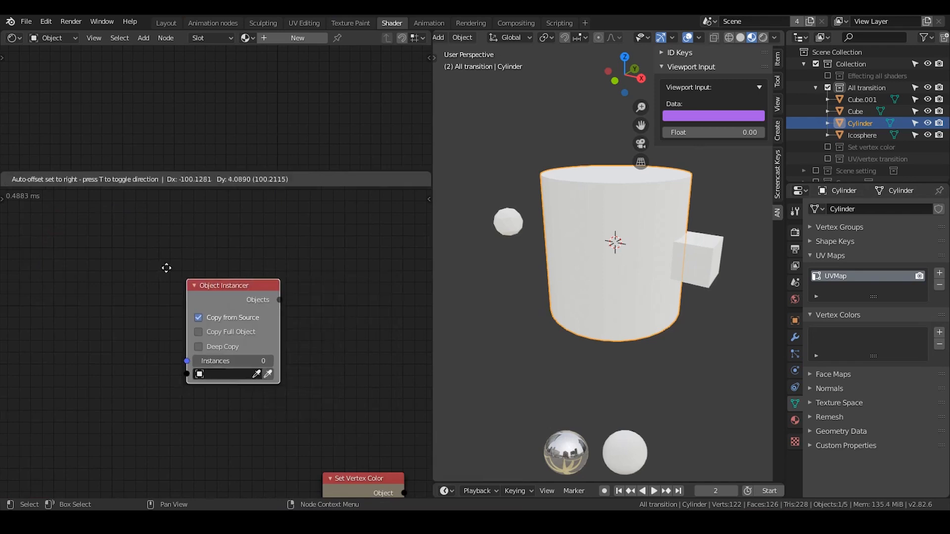
pyautogui.click(158, 259)
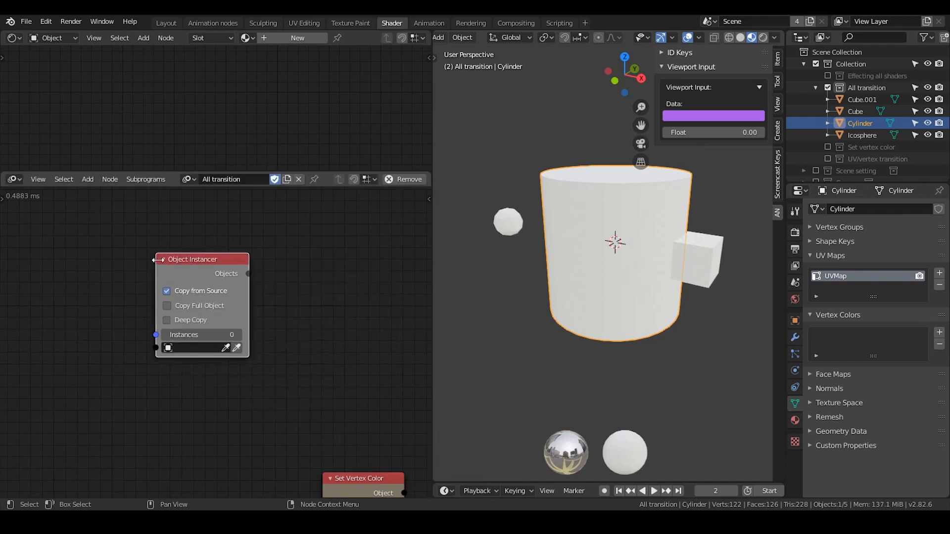
pyautogui.click(238, 349)
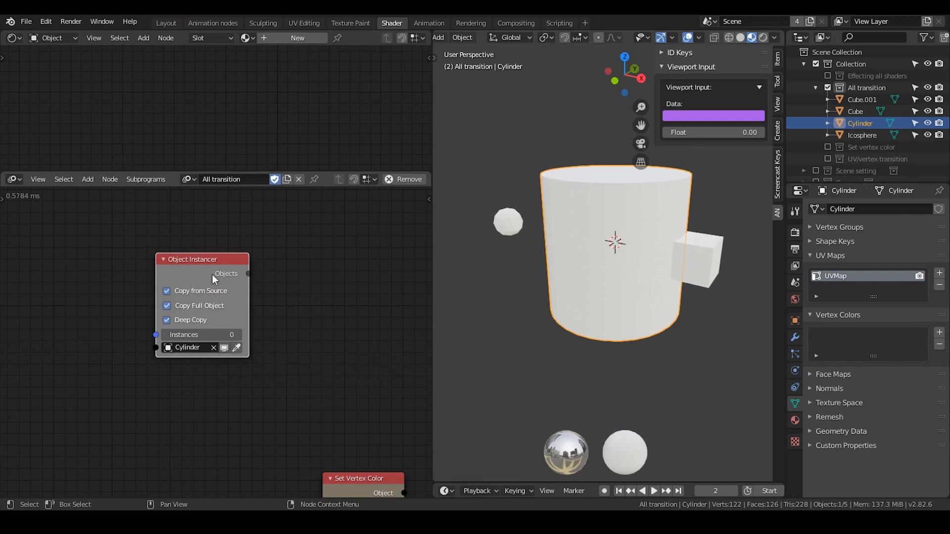
pyautogui.moveTo(215, 281); pyautogui.dragTo(236, 260)
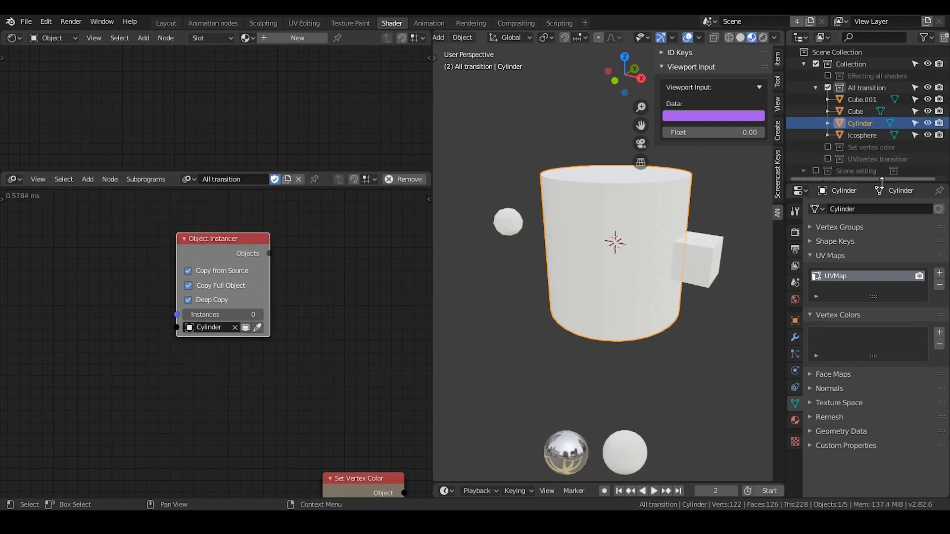
# Set the Object Instancer to 10 instances, and select Cylinder.002 among the instances in the enlarged outliner.
pyautogui.moveTo(883, 182); pyautogui.dragTo(882, 310)
pyautogui.click(249, 313)
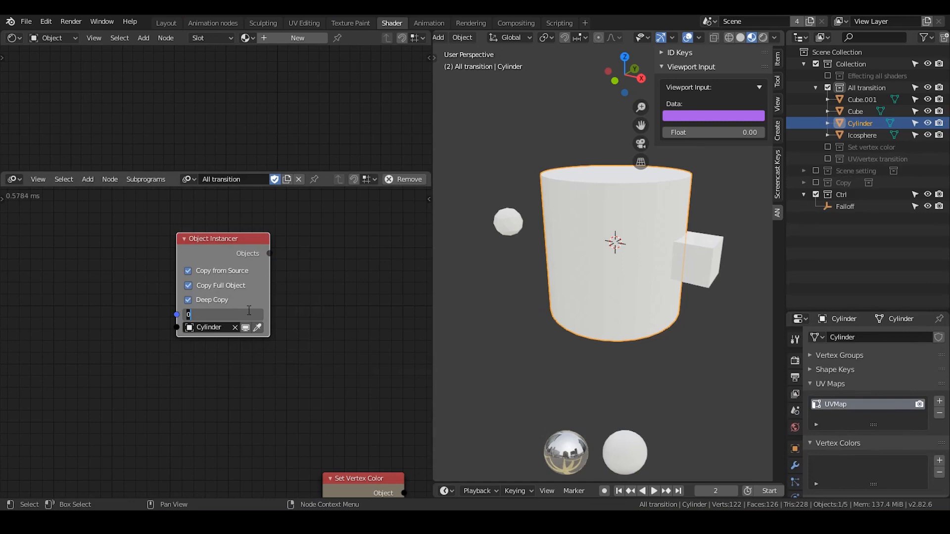
pyautogui.write('10')
pyautogui.press('Return')
pyautogui.click(842, 243)
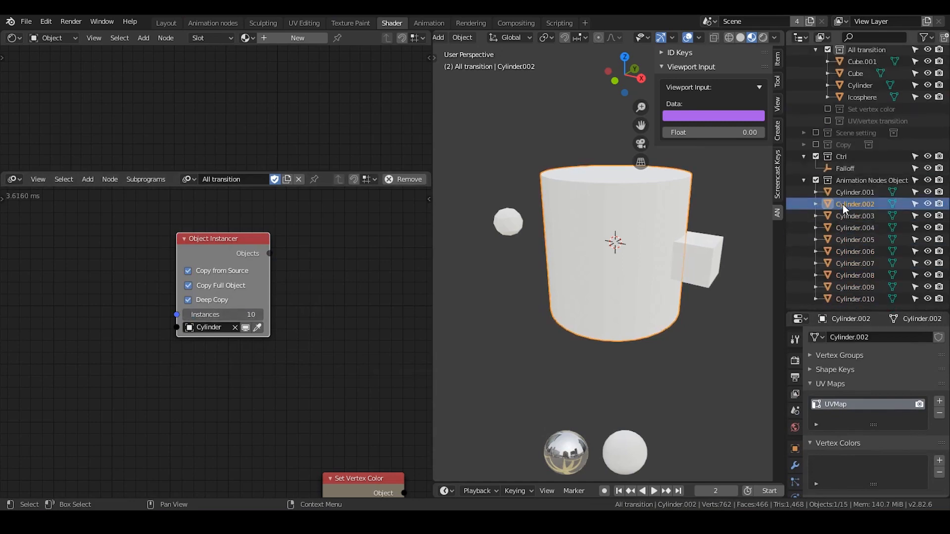
pyautogui.click(802, 64)
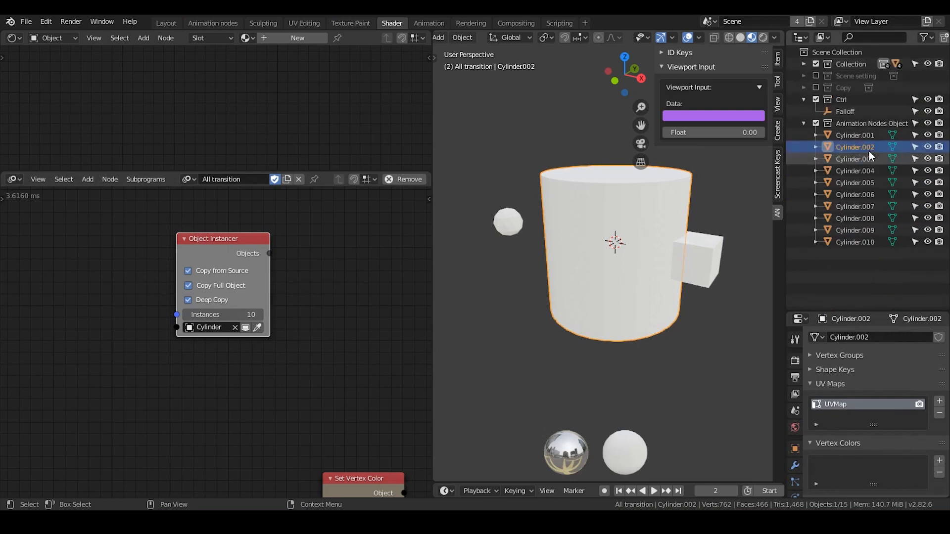
# Compare the vertex color layers of several cylinder instances with those of Cube.001.
pyautogui.click(868, 194)
pyautogui.click(864, 232)
pyautogui.click(699, 256)
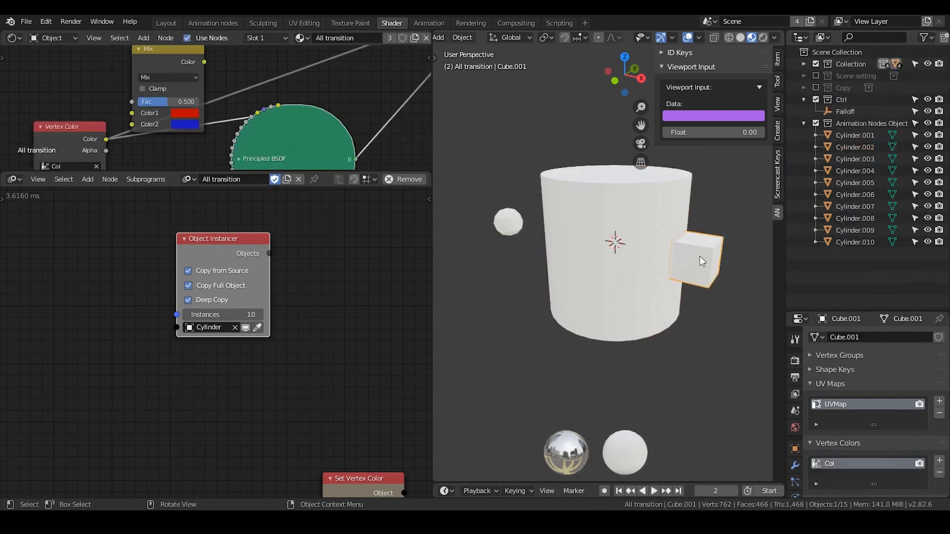
pyautogui.click(663, 206)
pyautogui.click(714, 245)
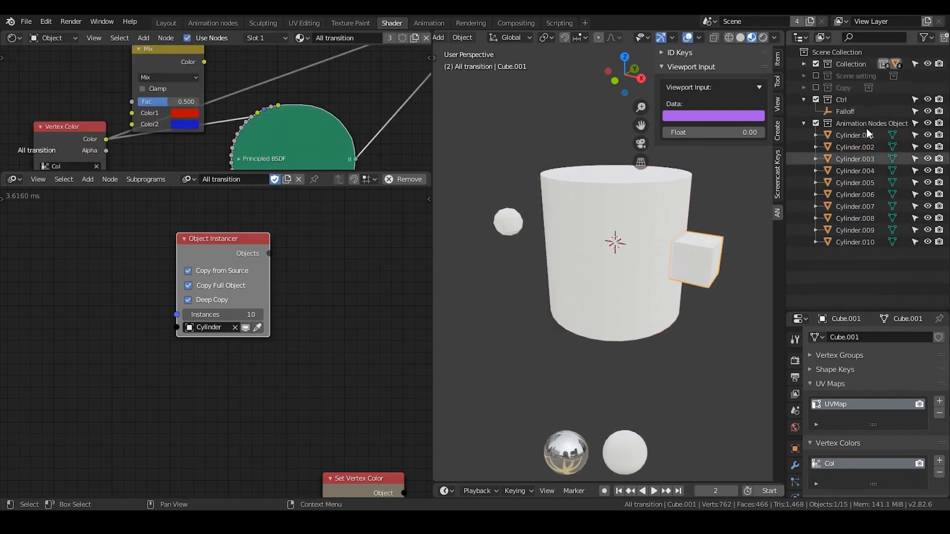
# Exclude Collection from the view layer and move the Cylinder.001 instance along the X axis, away from the stacked instances.
pyautogui.click(817, 66)
pyautogui.click(847, 147)
pyautogui.click(674, 229)
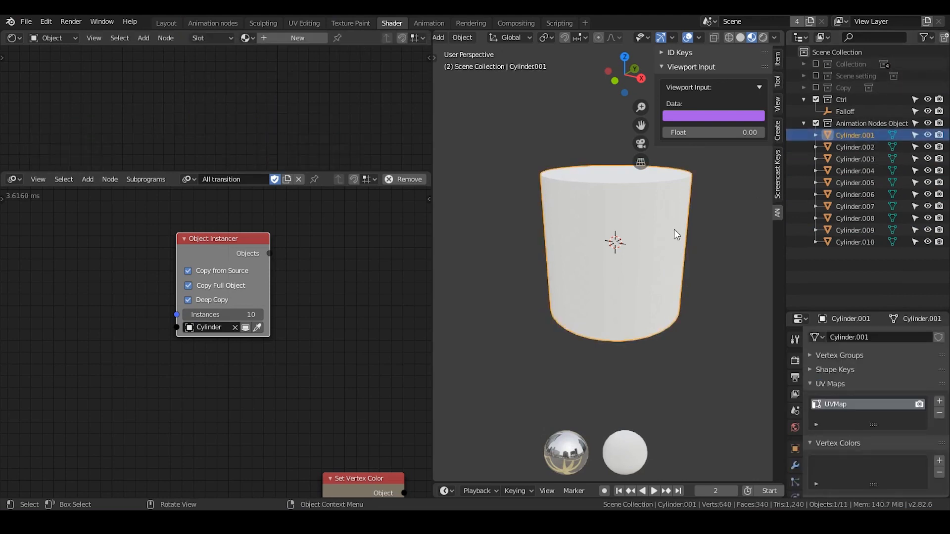
pyautogui.press('g')
pyautogui.press('x')
pyautogui.click(554, 192)
pyautogui.scroll(-3, 594, 223)
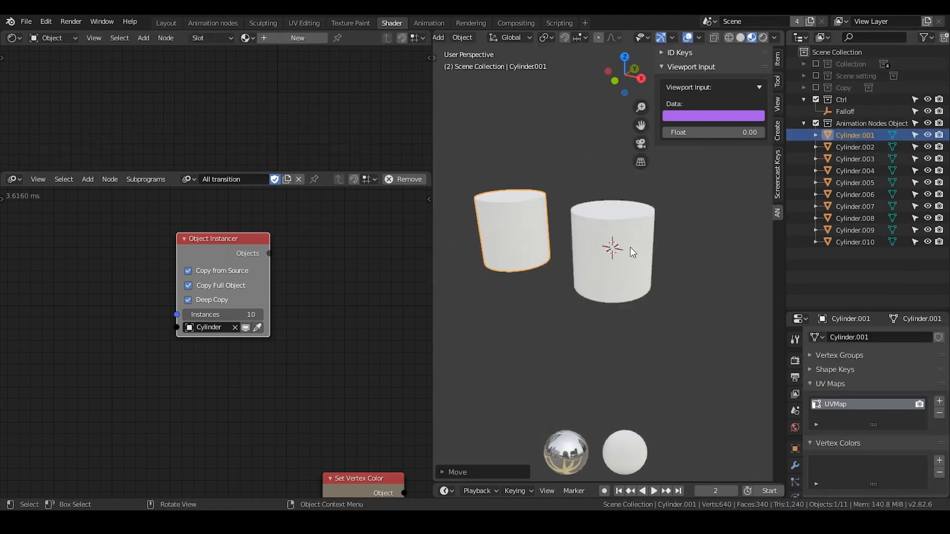
# Move Cylinder.002 along X to the opposite side of the stack and Cylinder.003 along Y behind it.
pyautogui.click(632, 245)
pyautogui.press('g')
pyautogui.press('x')
pyautogui.click(752, 265)
pyautogui.click(656, 235)
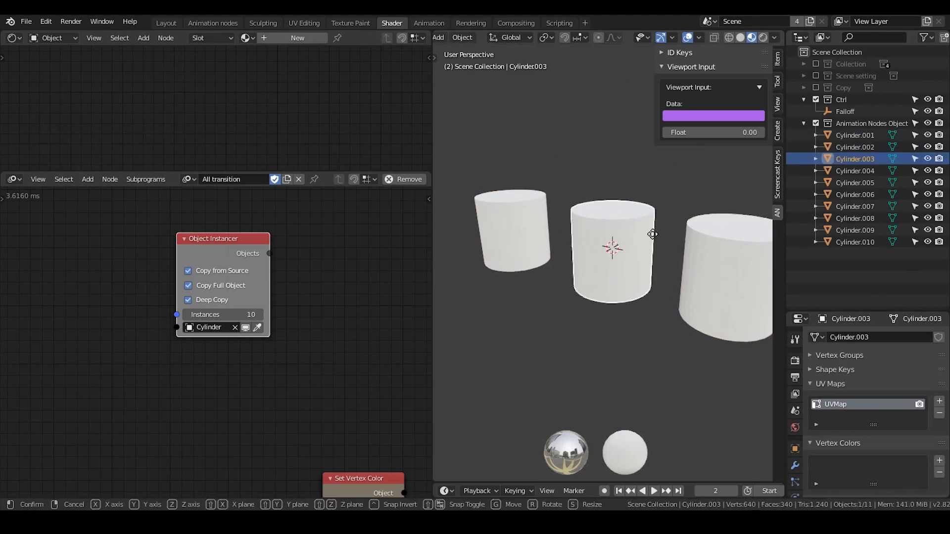
pyautogui.press('g')
pyautogui.press('y')
pyautogui.click(708, 177)
pyautogui.keyDown('shift'); pyautogui.moveTo(684, 283); pyautogui.dragTo(655, 255, button='middle'); pyautogui.keyUp('shift')
pyautogui.scroll(-1, 668, 260)
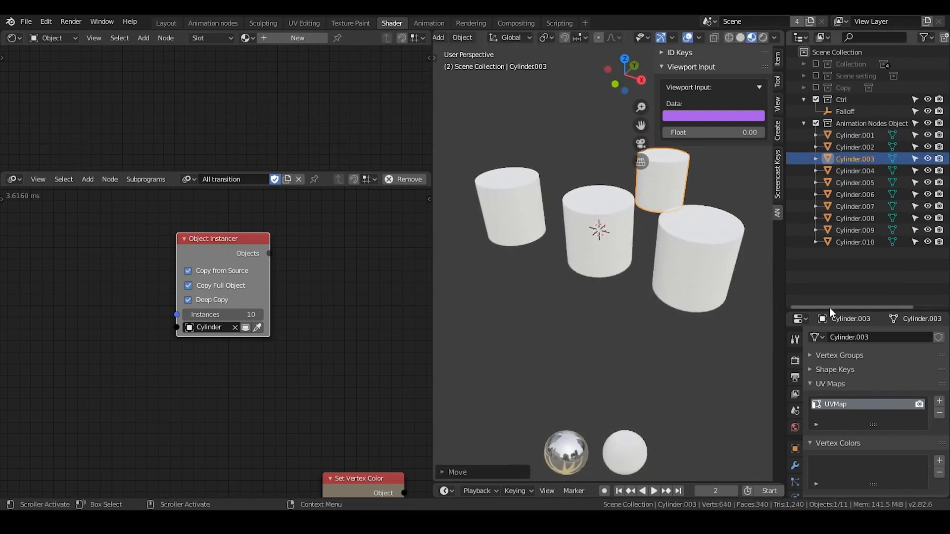
# Enlarge the properties editor and check the vertex color layers of the four separated cylinder instances one by one.
pyautogui.moveTo(831, 309); pyautogui.dragTo(830, 225)
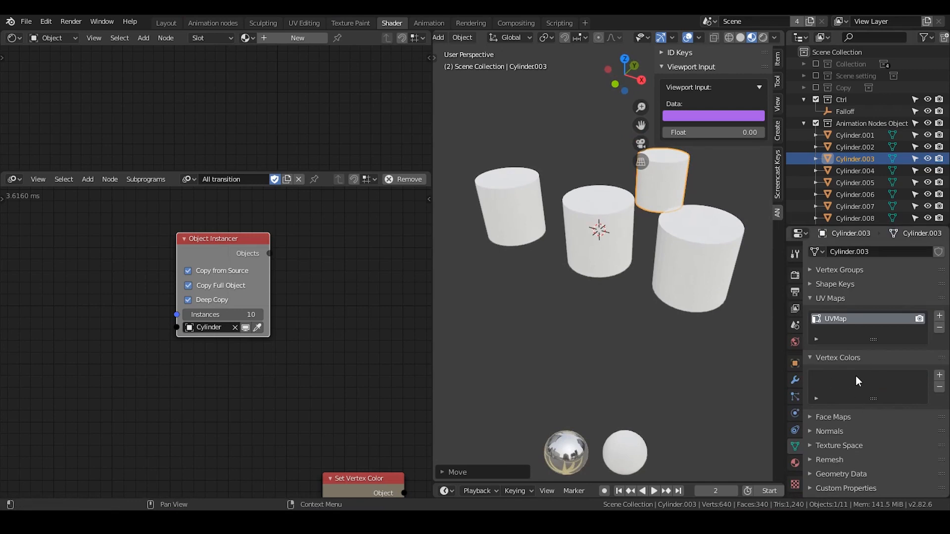
pyautogui.click(623, 221)
pyautogui.click(507, 212)
pyautogui.click(719, 238)
pyautogui.click(508, 191)
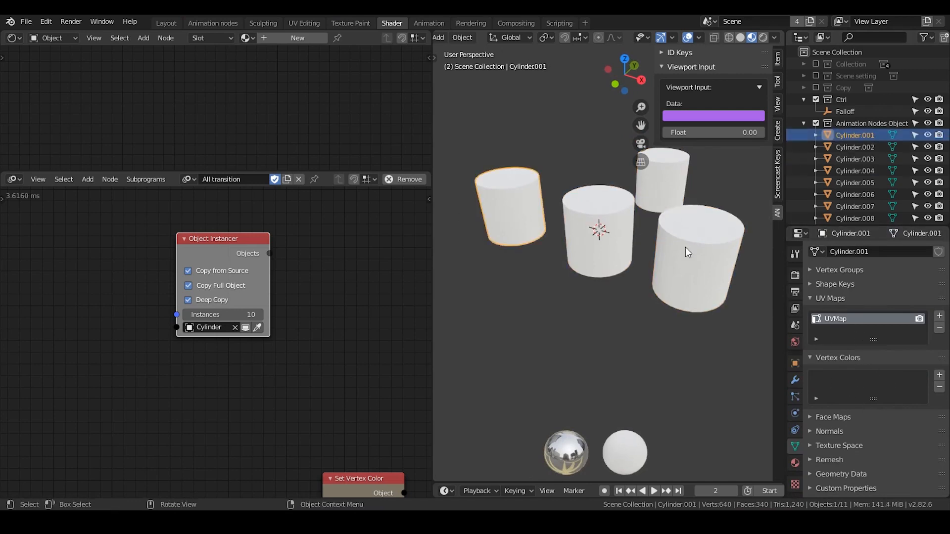
pyautogui.click(685, 249)
pyautogui.click(501, 184)
pyautogui.click(604, 226)
pyautogui.click(666, 185)
pyautogui.click(708, 301)
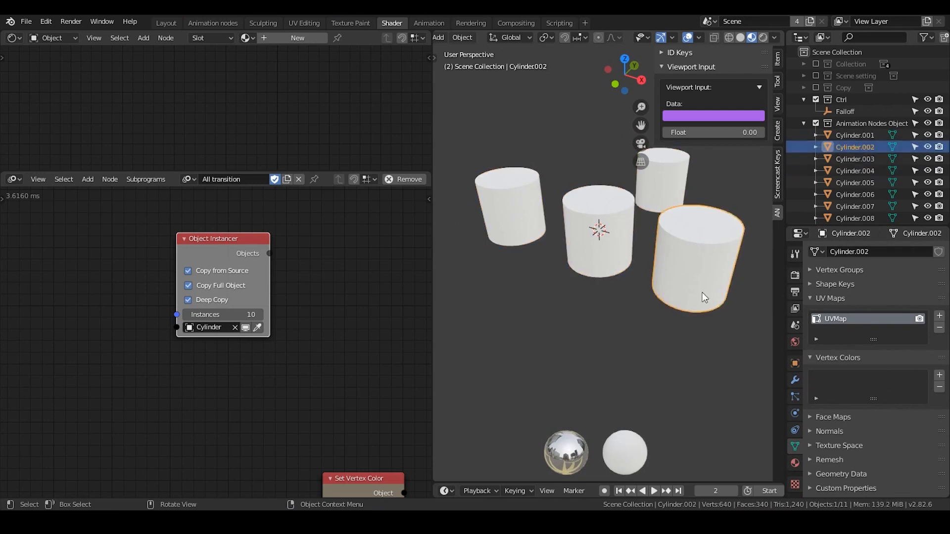
pyautogui.click(562, 239)
pyautogui.click(510, 212)
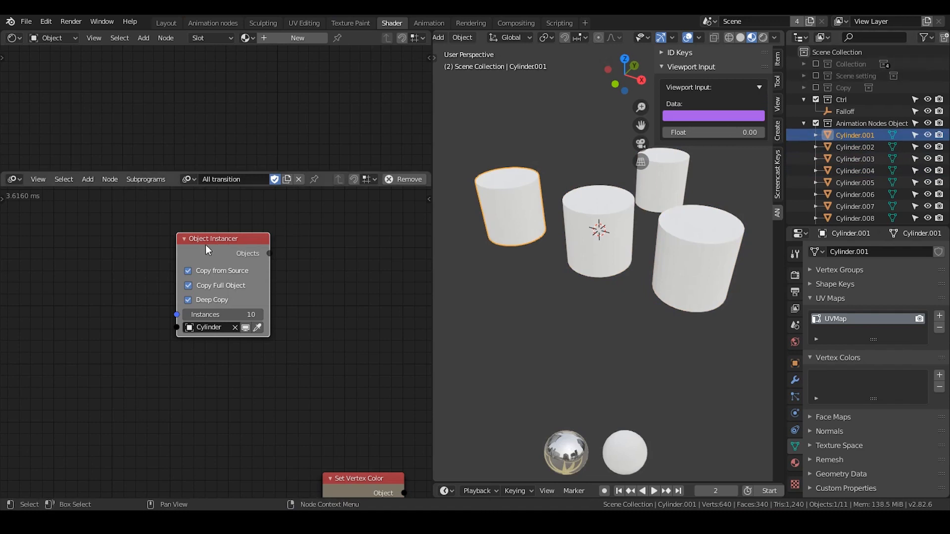
# Include Collection again with only its All transition sub-collection enabled, and add a vertex color layer to the source Cylinder.
pyautogui.click(814, 64)
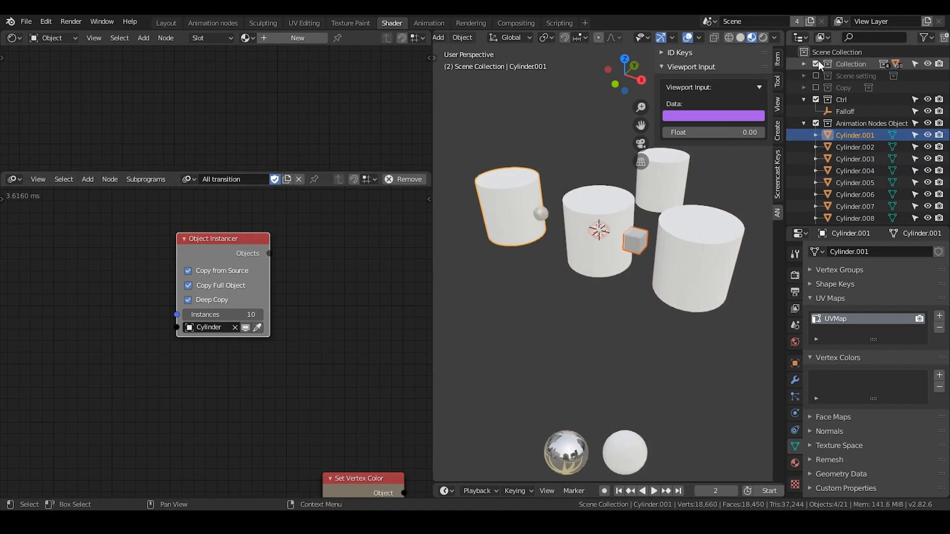
pyautogui.click(804, 64)
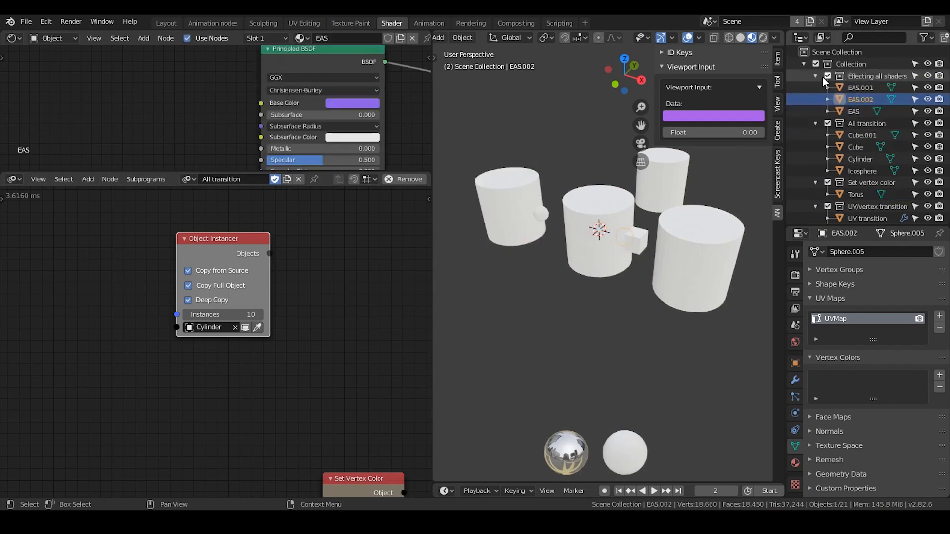
pyautogui.click(854, 123)
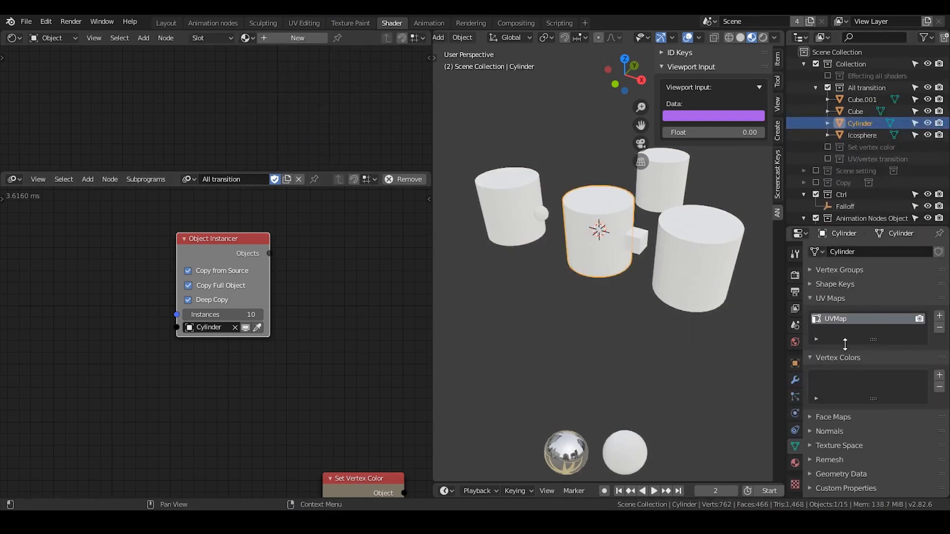
pyautogui.click(938, 375)
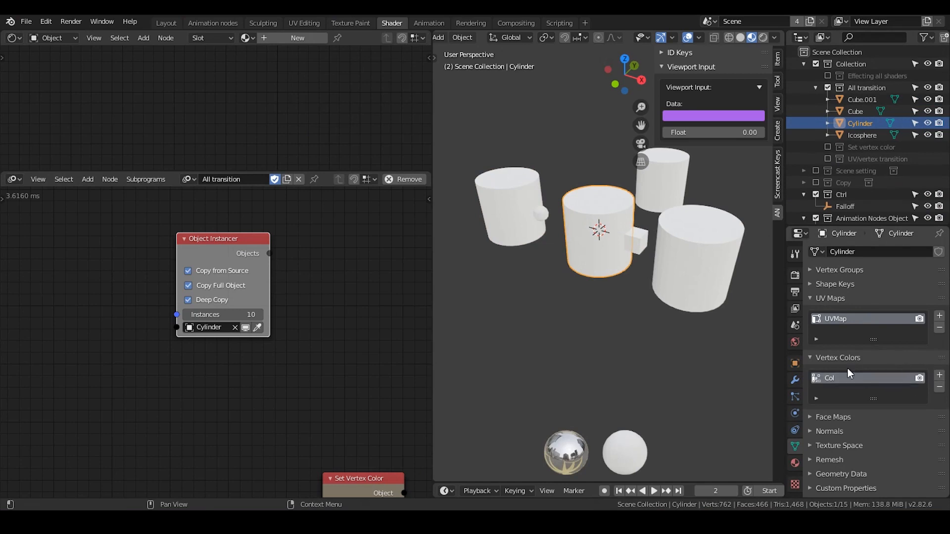
# Regenerate the cylinder instances by switching the Object Instancer's Copy Full Object option off and on again.
pyautogui.scroll(2, 314, 330)
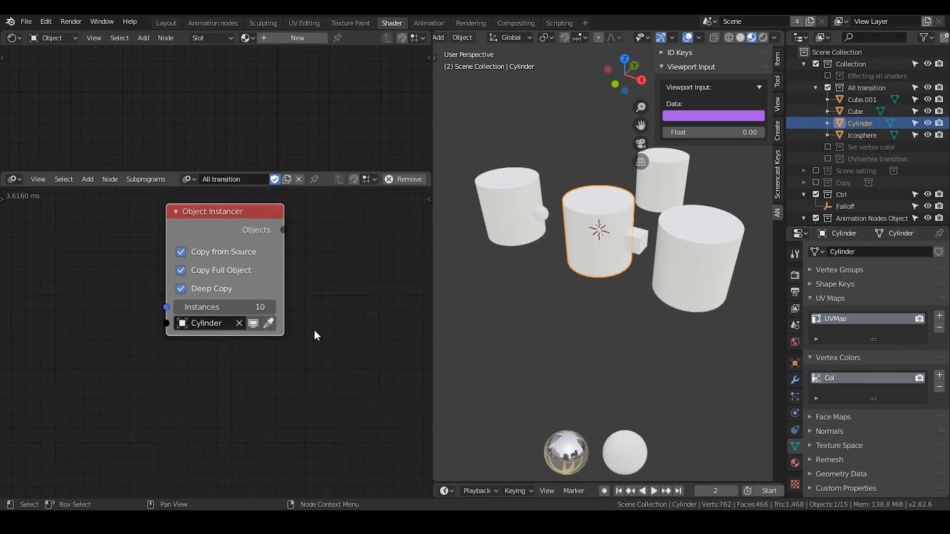
pyautogui.click(178, 265)
pyautogui.click(177, 264)
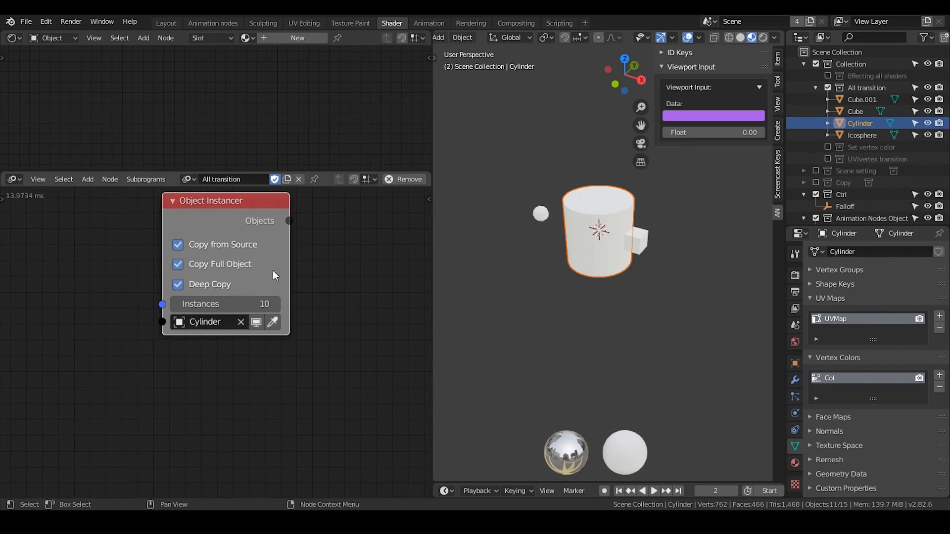
# Check the vertex color layers of Cylinder.004 and Cylinder.001, plus the object and modifier properties of Cylinder.001.
pyautogui.scroll(-6, 833, 164)
pyautogui.click(854, 147)
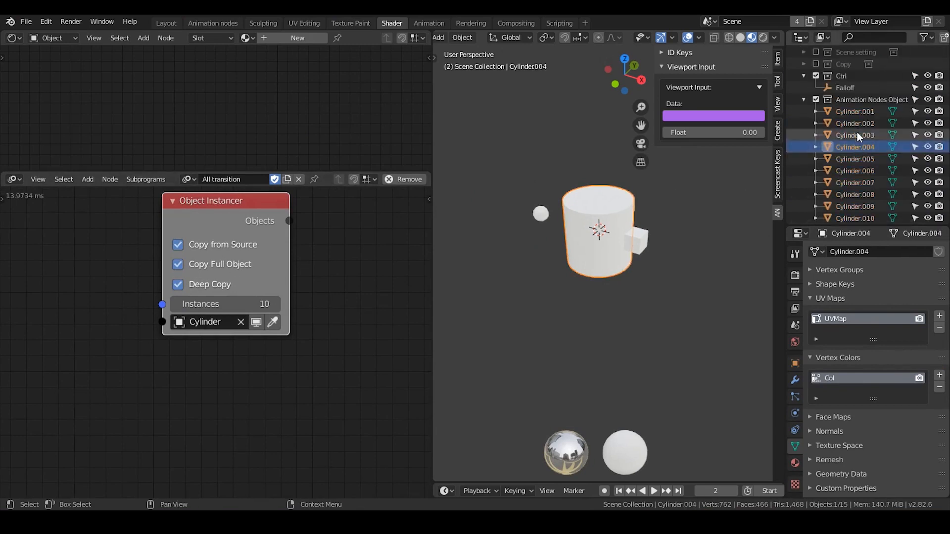
pyautogui.click(855, 113)
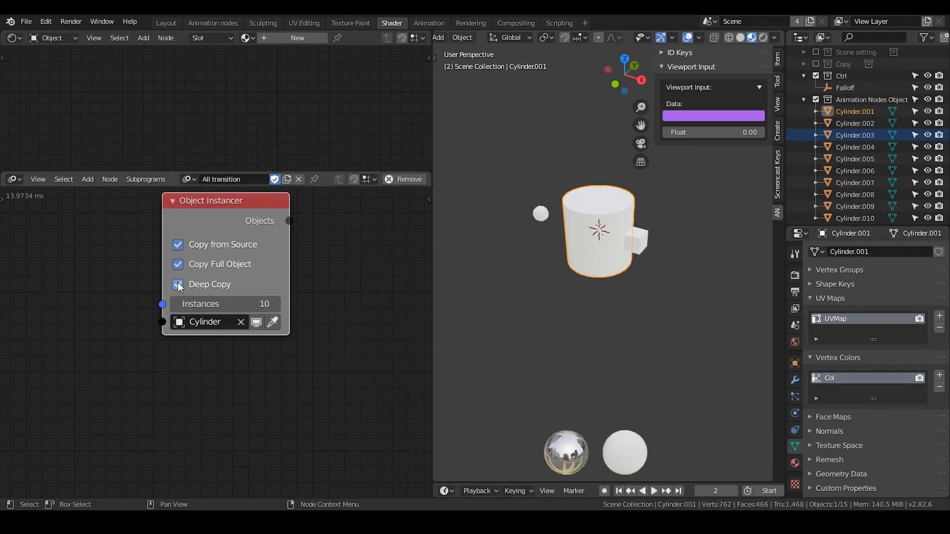
pyautogui.click(796, 362)
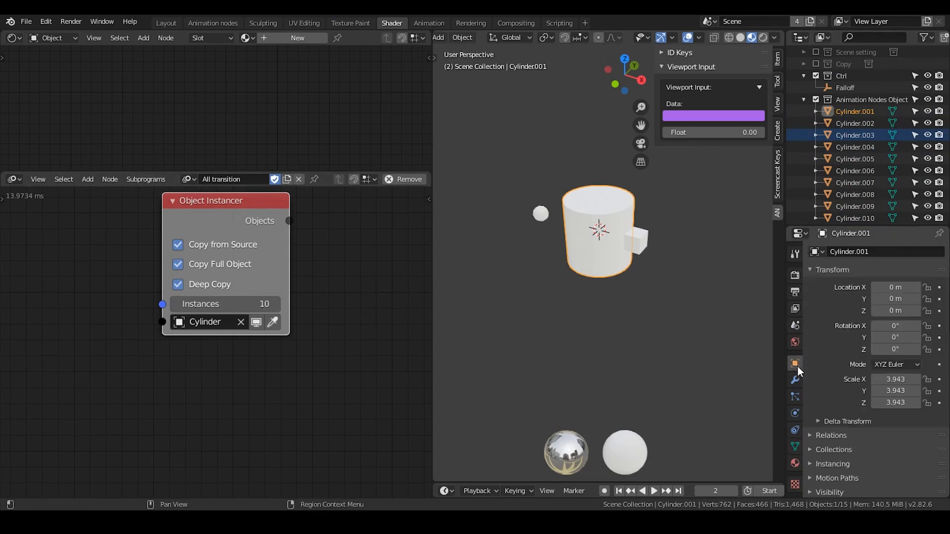
pyautogui.click(795, 380)
pyautogui.click(794, 450)
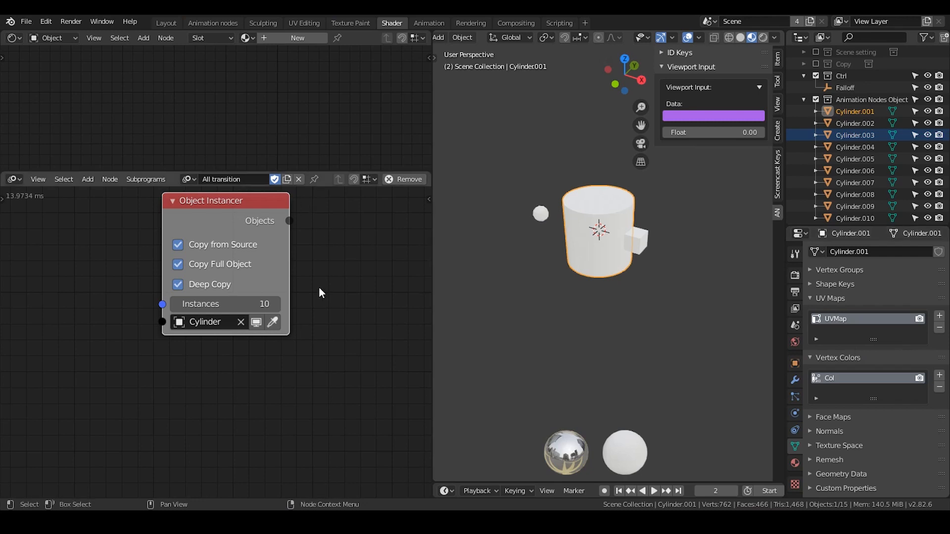
# Delete the Object Instancer node and the Animation Nodes Object Container collection.
pyautogui.moveTo(266, 228); pyautogui.dragTo(233, 237, button='middle')
pyautogui.moveTo(671, 191); pyautogui.dragTo(511, 334)
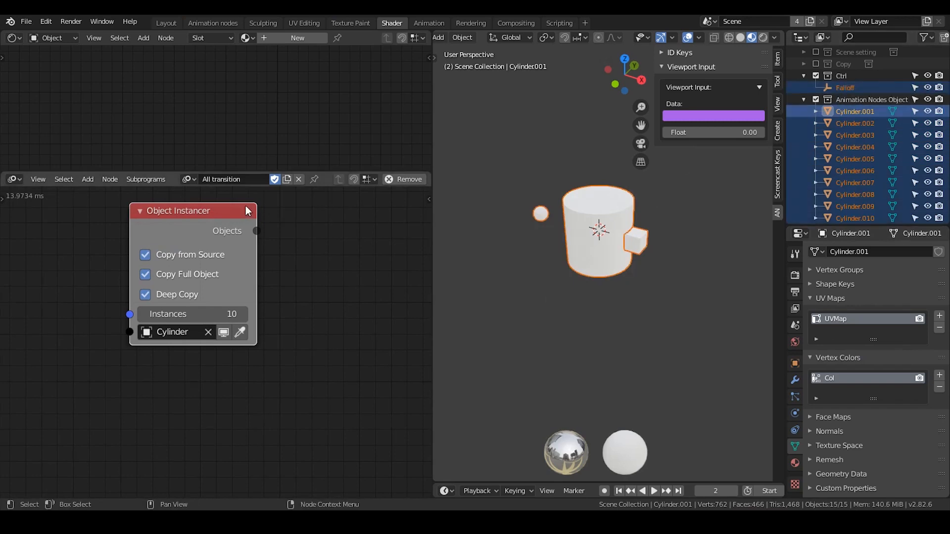
pyautogui.press('x')
pyautogui.click(853, 211)
pyautogui.rightClick(854, 211)
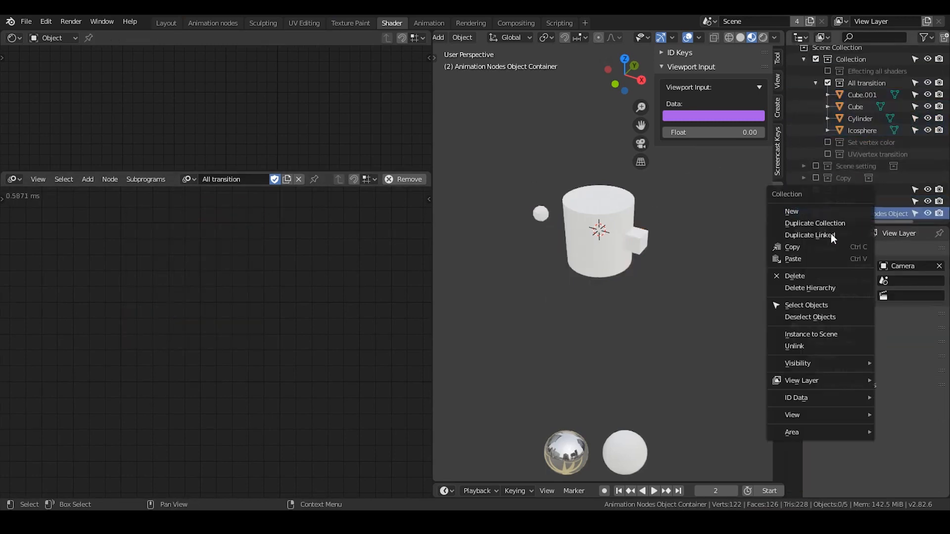
pyautogui.click(825, 275)
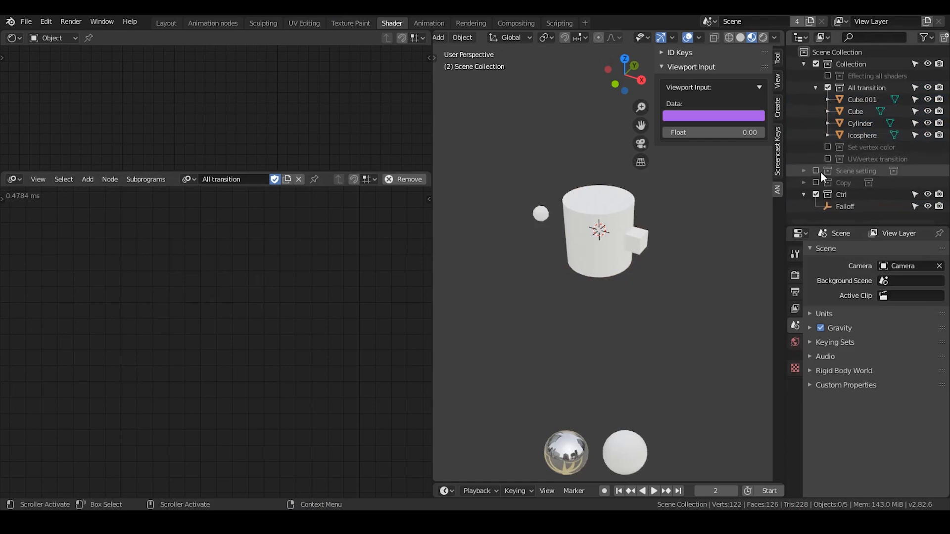
# Delete Cube.001, Cube, Cylinder and Icosphere from the All transition collection.
pyautogui.click(803, 195)
pyautogui.click(856, 110)
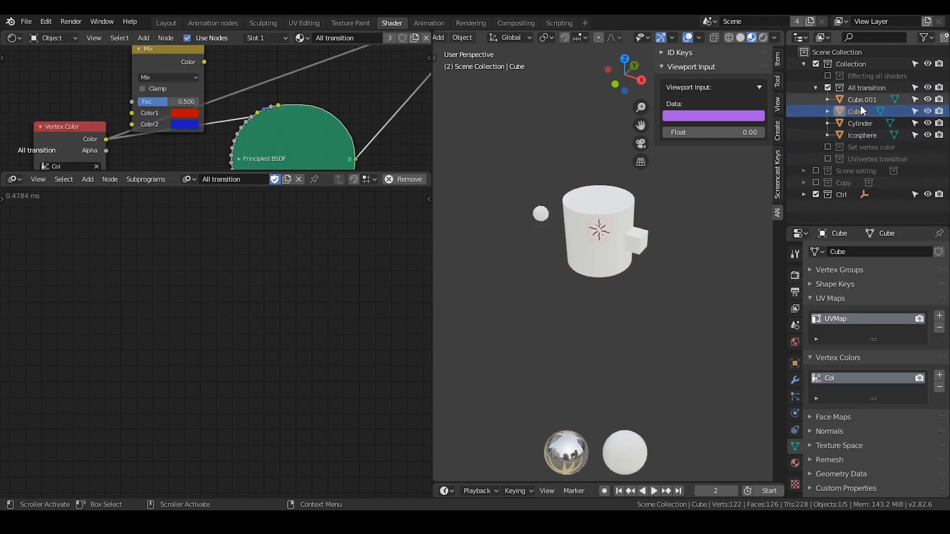
pyautogui.click(860, 105)
pyautogui.keyDown('shift'); pyautogui.click(861, 133); pyautogui.keyUp('shift')
pyautogui.rightClick(860, 120)
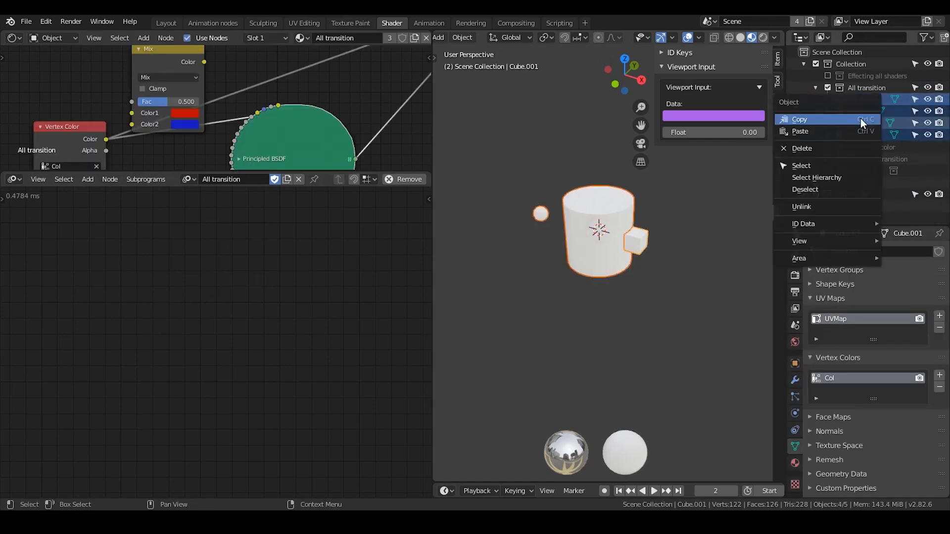
pyautogui.click(853, 145)
# Add a cube mesh to the All transition collection.
pyautogui.click(856, 88)
pyautogui.hotkey('shift', 'a')
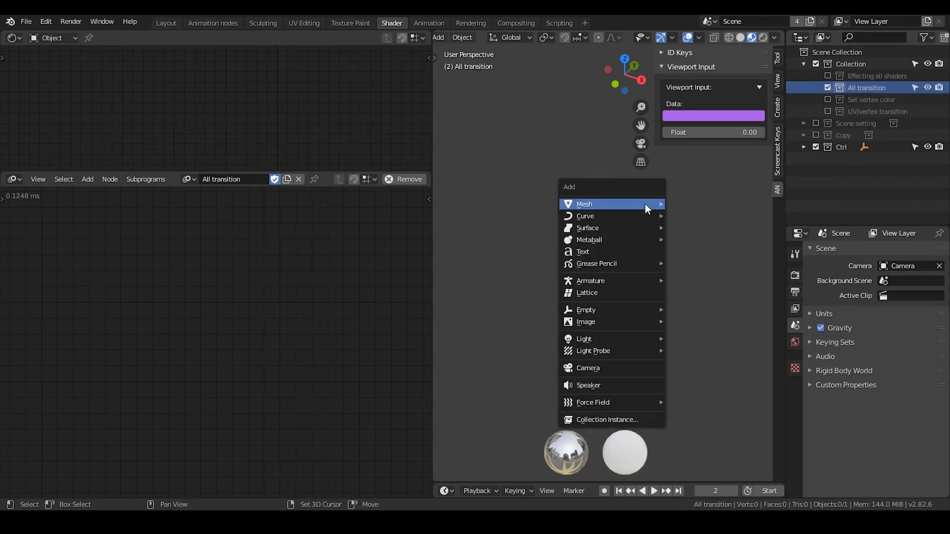
pyautogui.moveTo(645, 203)
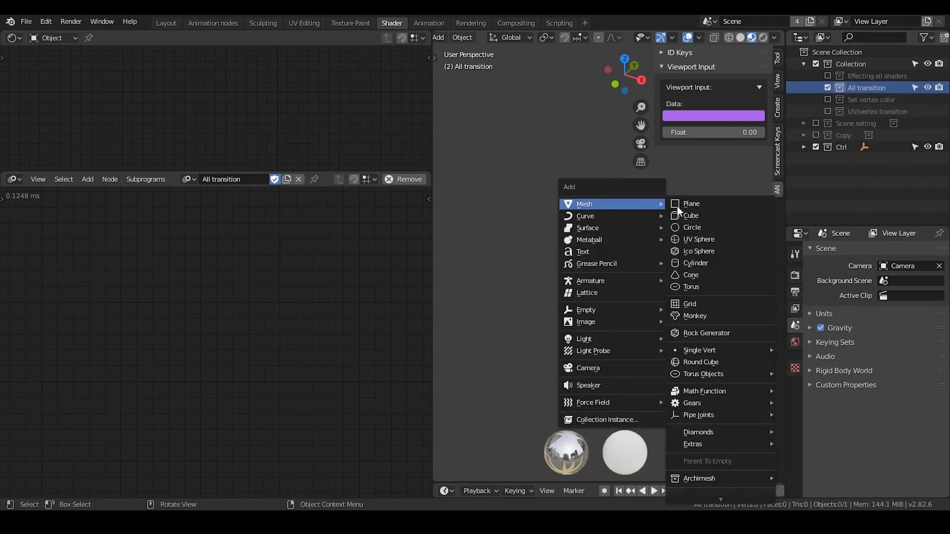
pyautogui.click(705, 212)
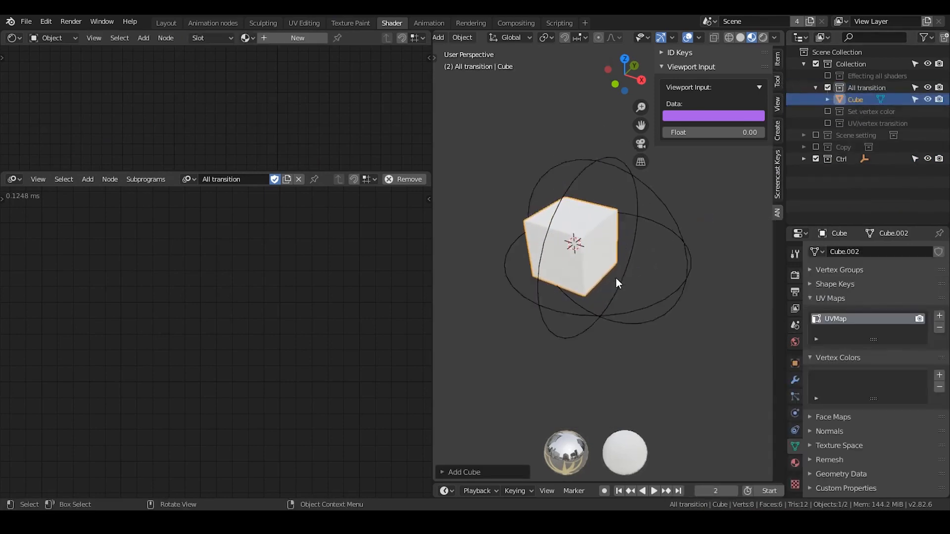
pyautogui.scroll(1, 616, 279)
pyautogui.moveTo(608, 261)
pyautogui.keyDown('shift'); pyautogui.mouseDown(button='middle')
pyautogui.moveTo(636, 265)
pyautogui.moveTo(620, 254)
pyautogui.mouseUp(button='middle'); pyautogui.keyUp('shift')
pyautogui.scroll(1, 622, 262)
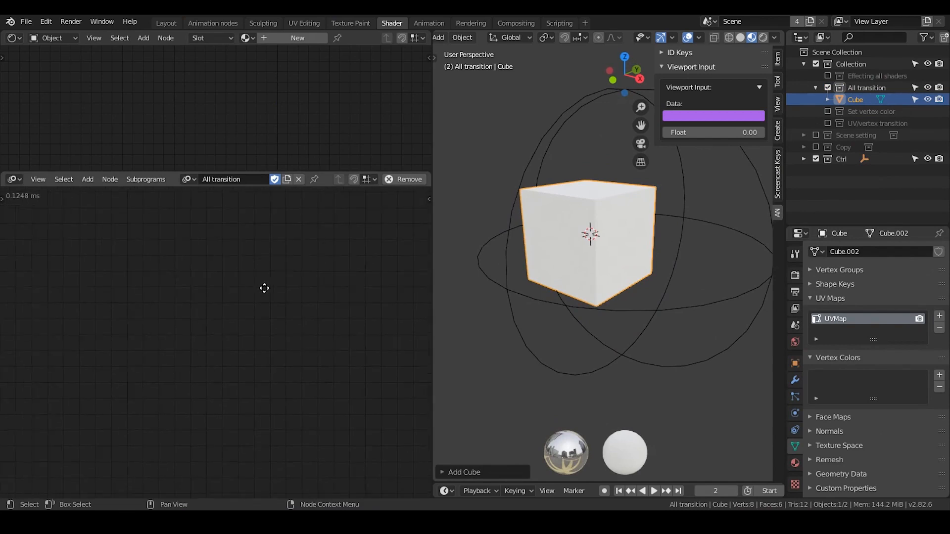
# Add a Mesh Object Input node to the node tree and assign the Cube as its source object.
pyautogui.hotkey('ctrl', 'a')
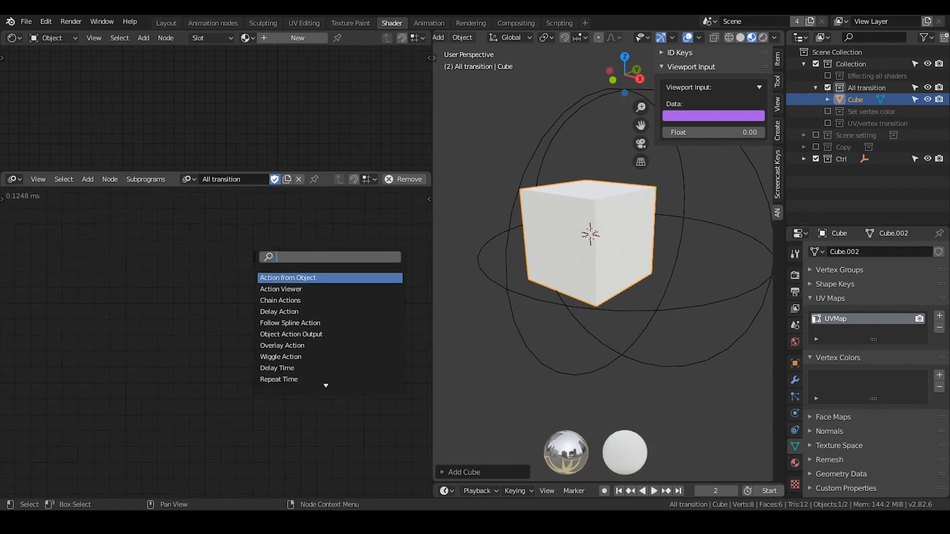
pyautogui.write('object mesh')
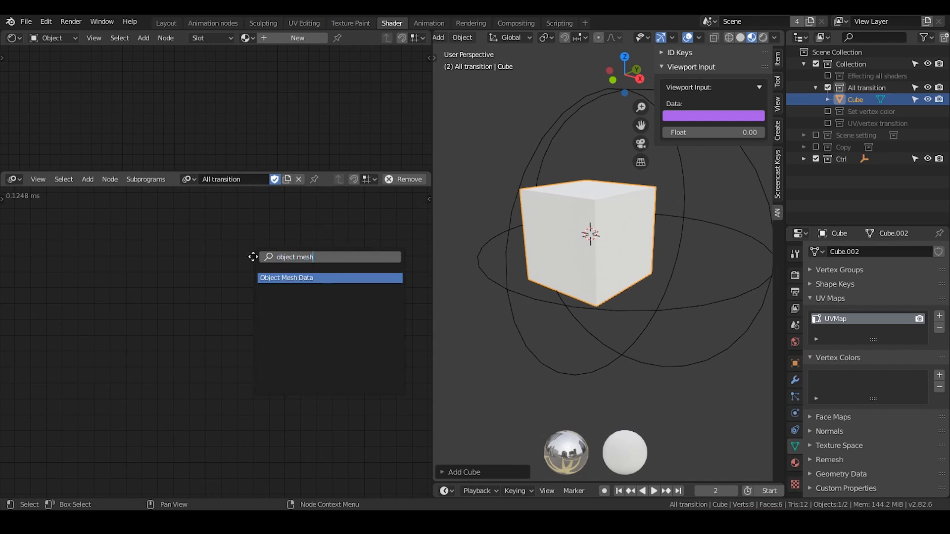
pyautogui.press('Return')
pyautogui.click(125, 224)
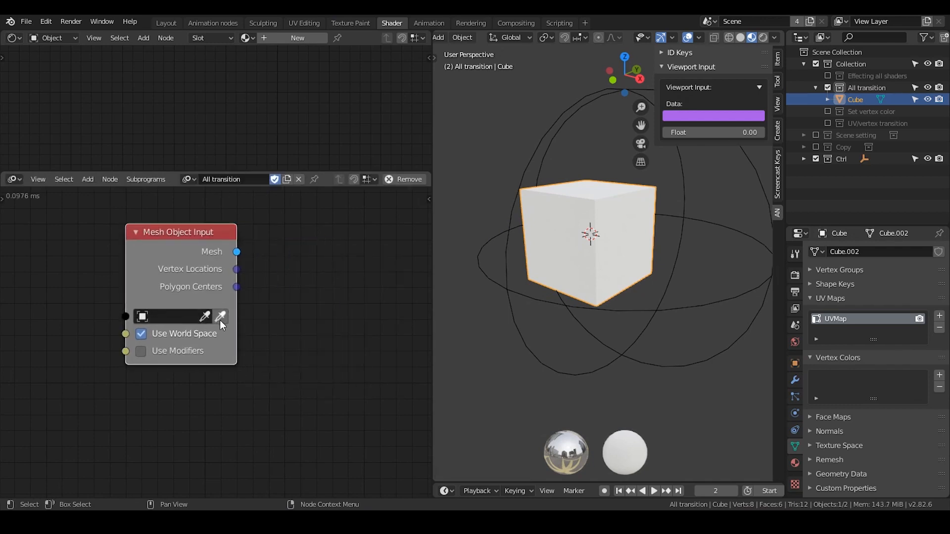
pyautogui.click(219, 319)
pyautogui.moveTo(278, 280); pyautogui.dragTo(236, 279, button='middle')
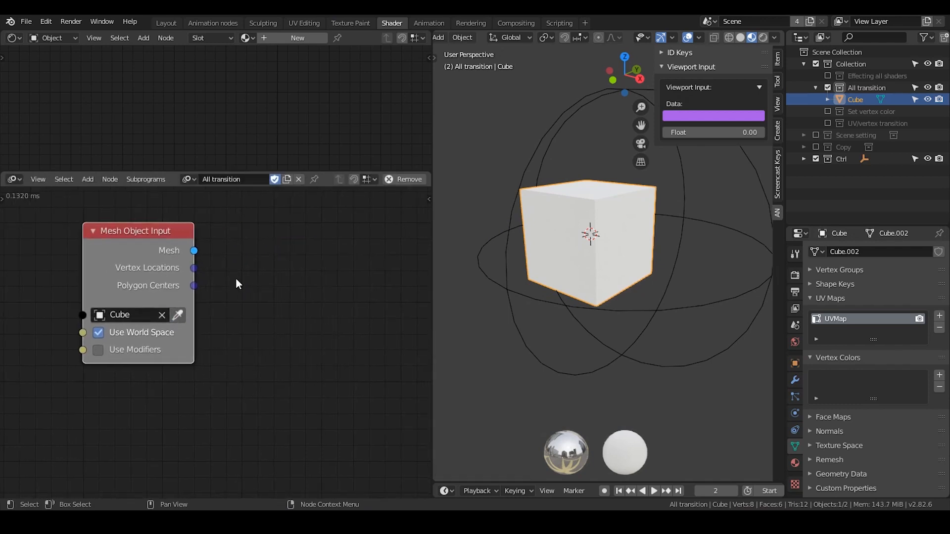
# Add an Insert Vertex Color Layer node beside the Mesh Object Input node.
pyautogui.hotkey('ctrl', 'a')
pyautogui.write('vertex col')
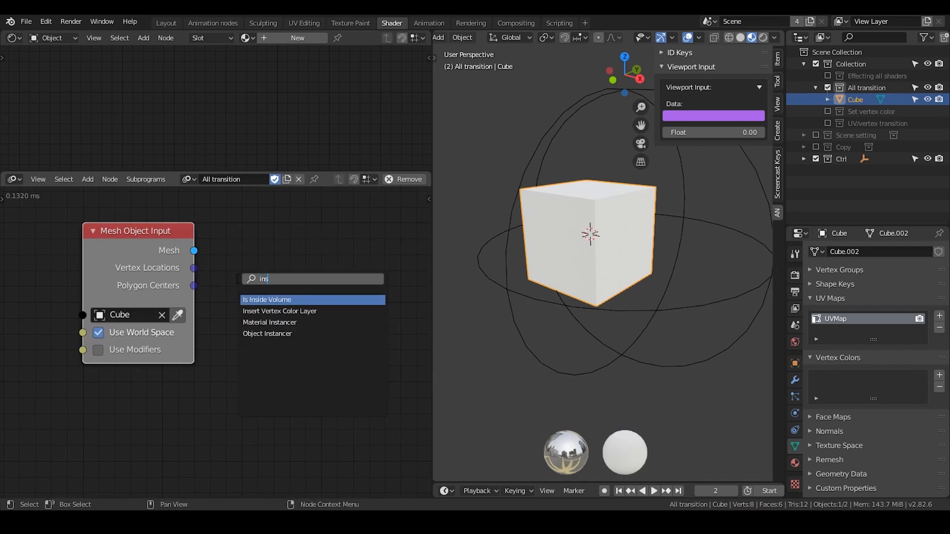
pyautogui.press('Return')
pyautogui.click(300, 213)
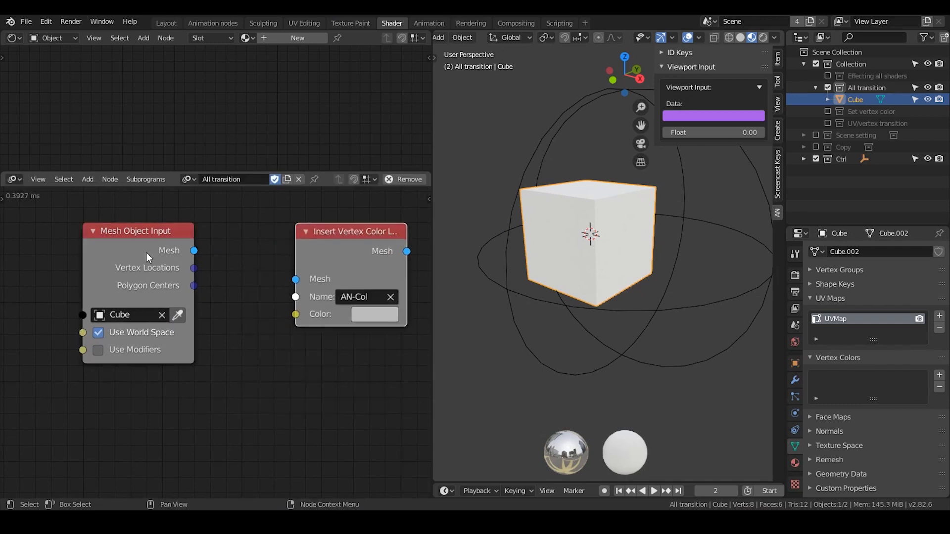
# Feed the Mesh Object Input's mesh into the Insert Vertex Color Layer node and place the two nodes closer together.
pyautogui.moveTo(194, 250); pyautogui.dragTo(299, 286)
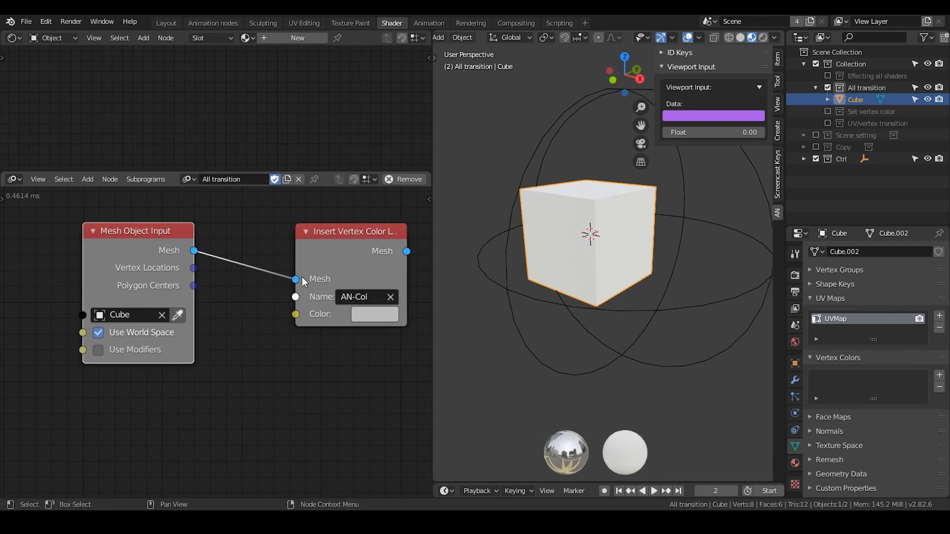
pyautogui.moveTo(353, 252); pyautogui.dragTo(313, 257)
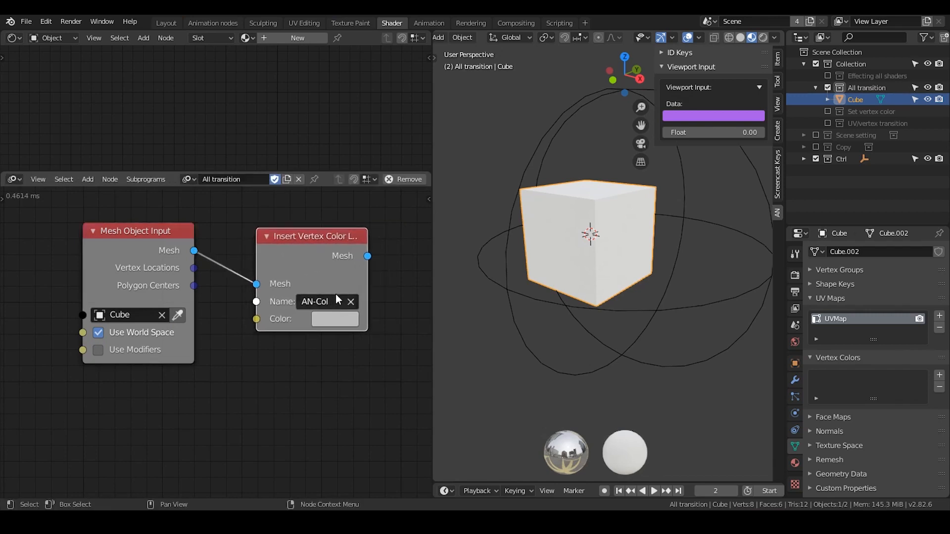
pyautogui.moveTo(338, 286); pyautogui.dragTo(201, 269, button='middle')
# Add a Mesh Object Output node beside the Insert Vertex Color Layer node.
pyautogui.hotkey('ctrl', 'a')
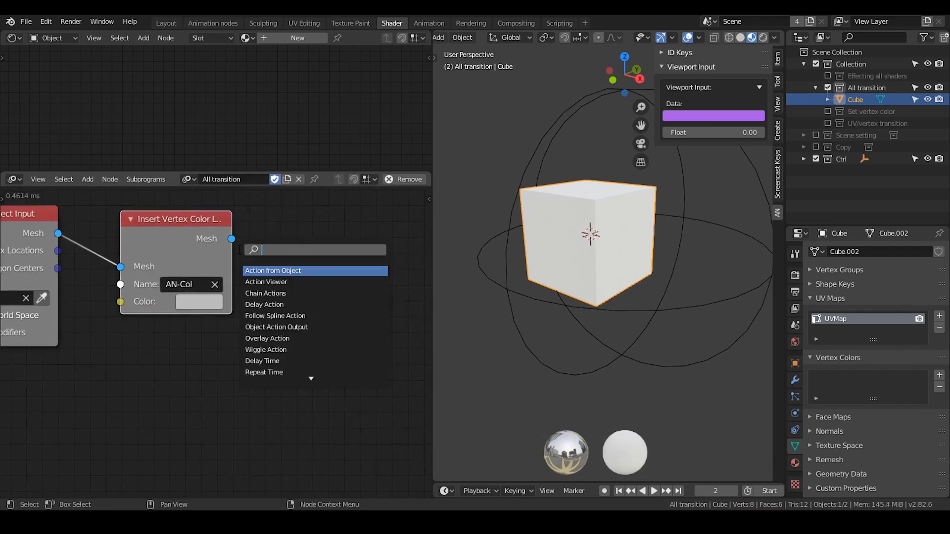
pyautogui.press('Escape')
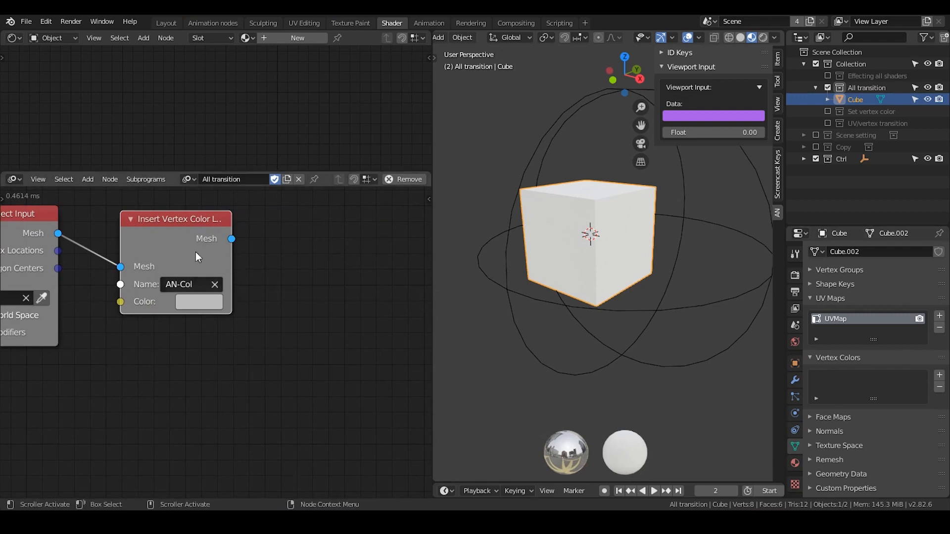
pyautogui.hotkey('ctrl', 'a')
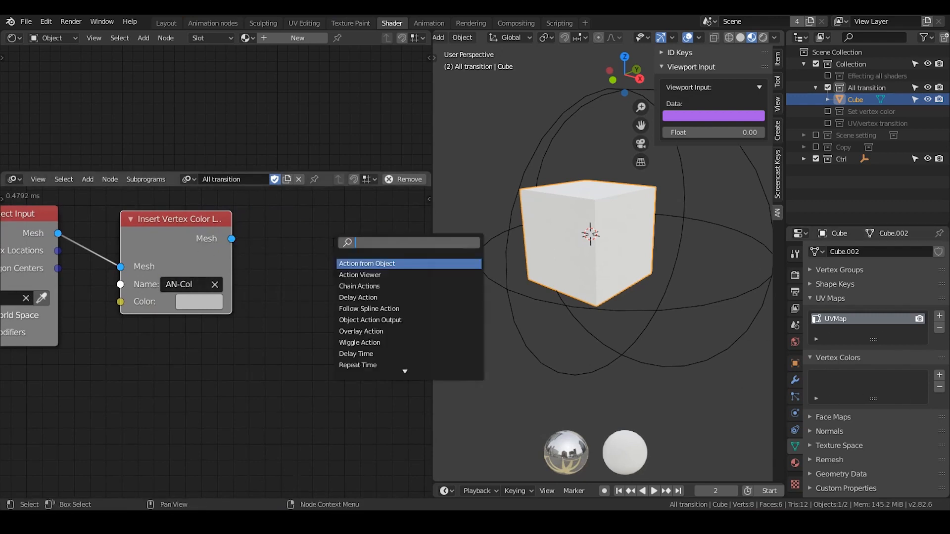
pyautogui.write('mesh obj')
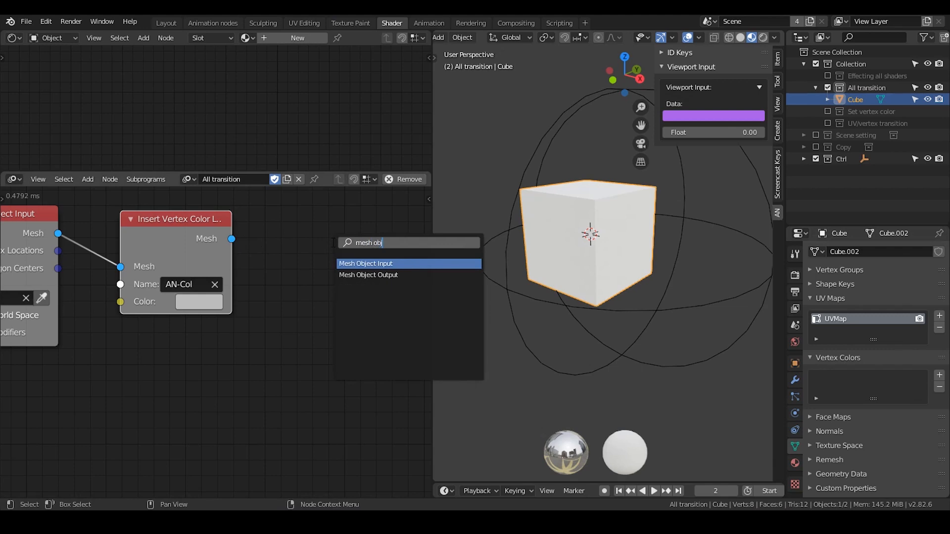
pyautogui.press('Down')
pyautogui.press('Return')
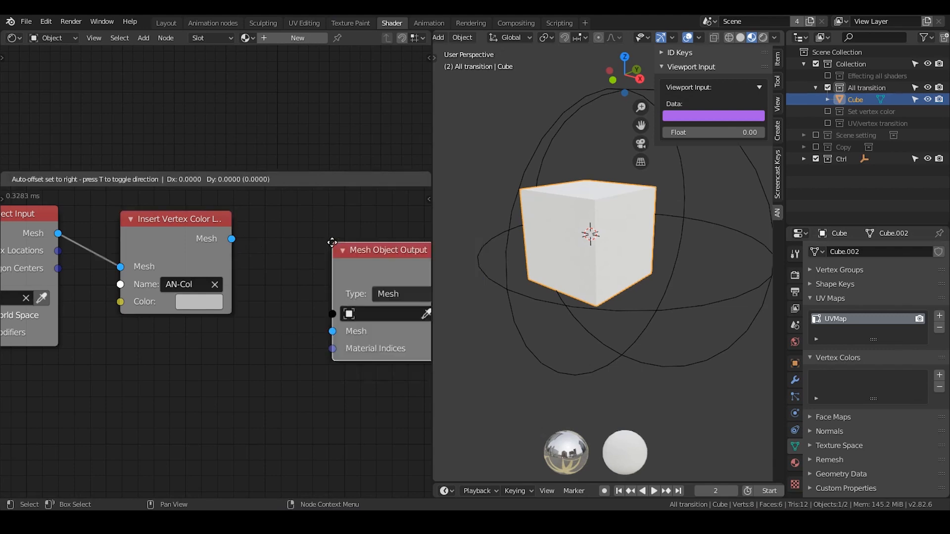
pyautogui.click(270, 203)
# Link the Insert Vertex Color Layer mesh to the Mesh Object Output and enable its Mesh input.
pyautogui.moveTo(241, 266); pyautogui.dragTo(286, 267, button='middle')
pyautogui.moveTo(234, 237); pyautogui.dragTo(311, 285)
pyautogui.moveTo(311, 287); pyautogui.dragTo(258, 282, button='middle')
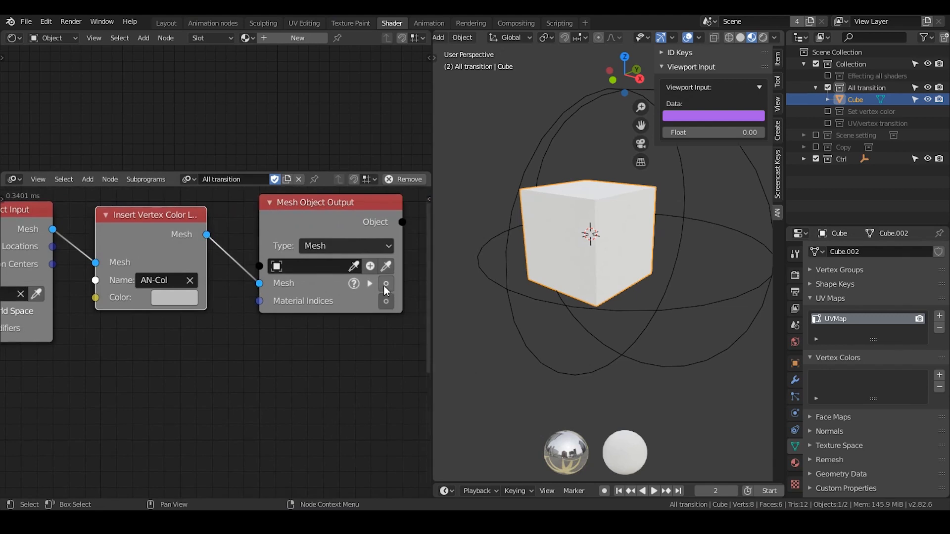
pyautogui.click(384, 285)
# Assign the Cube as the target object of the Mesh Object Output node.
pyautogui.scroll(-3, 312, 304)
pyautogui.moveTo(218, 322); pyautogui.dragTo(274, 323, button='middle')
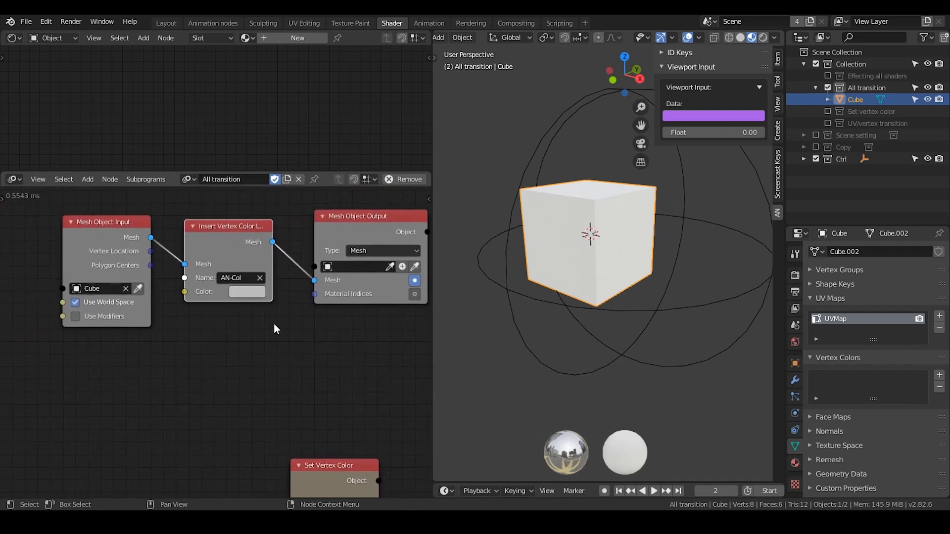
pyautogui.click(354, 268)
pyautogui.write('cube')
pyautogui.press('Return')
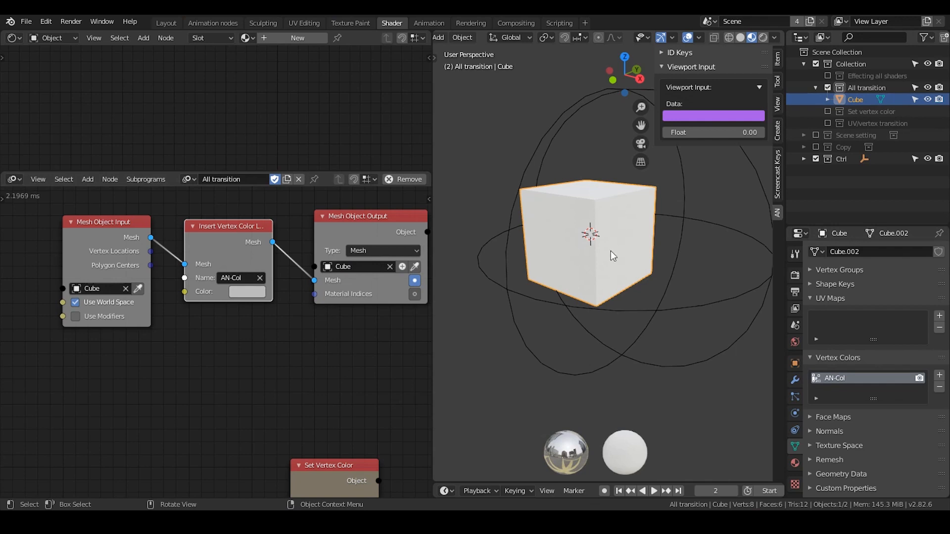
pyautogui.moveTo(606, 217); pyautogui.dragTo(630, 158, button='middle')
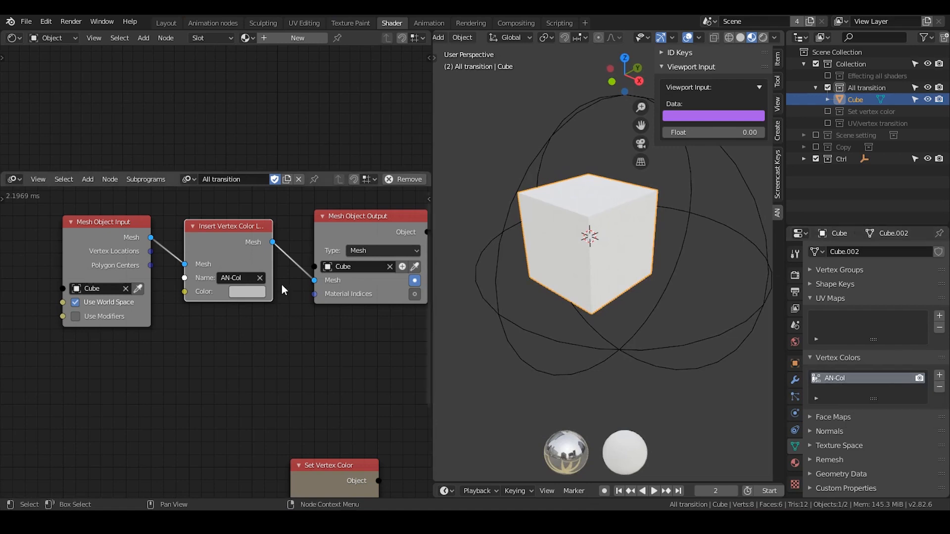
# Space the Mesh Object Input node further away from the Insert Vertex Color Layer node.
pyautogui.moveTo(220, 254); pyautogui.dragTo(231, 252)
pyautogui.moveTo(120, 243); pyautogui.dragTo(82, 242)
pyautogui.moveTo(112, 252); pyautogui.dragTo(211, 253, button='middle')
pyautogui.moveTo(211, 253); pyautogui.dragTo(170, 244)
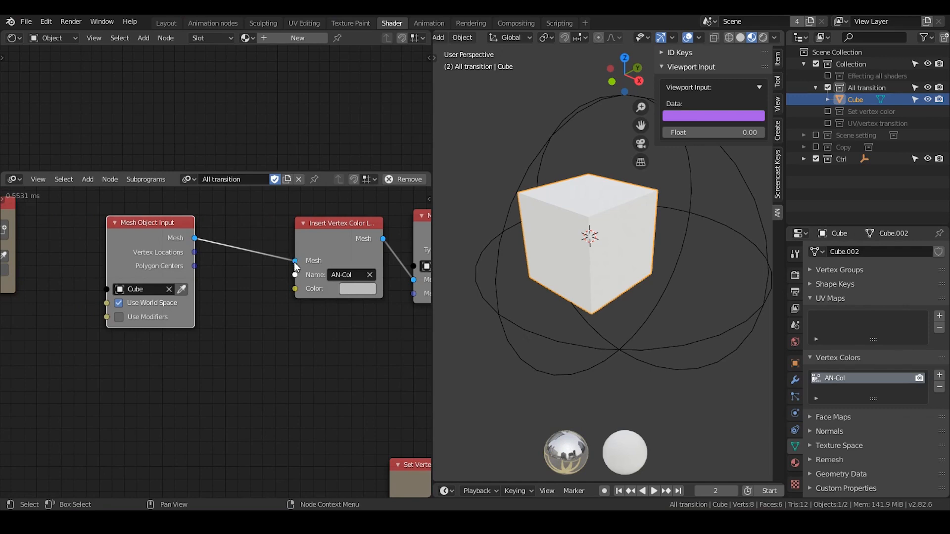
pyautogui.moveTo(294, 262); pyautogui.dragTo(185, 258, button='middle')
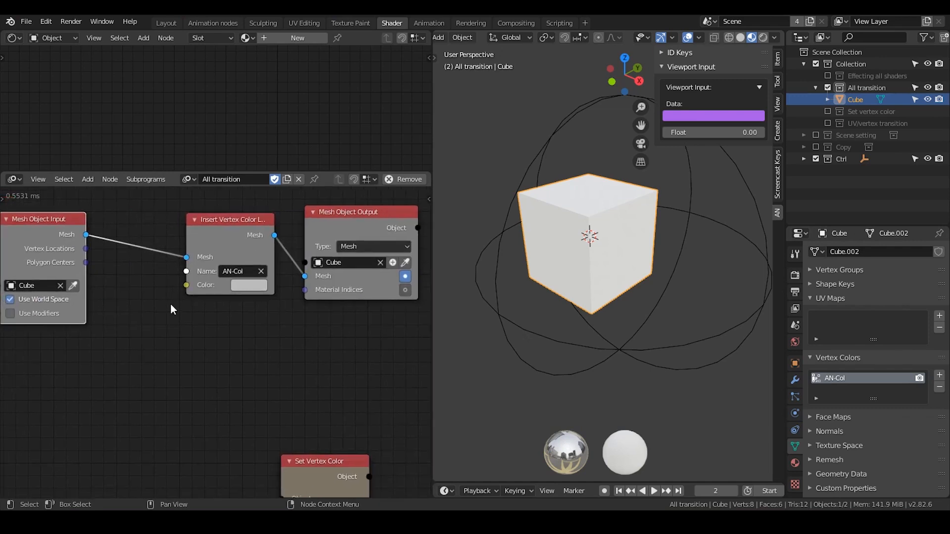
# Add a Cylinder Mesh node and connect its mesh directly to the Mesh Object Output.
pyautogui.hotkey('ctrl', 'a')
pyautogui.write('cylind')
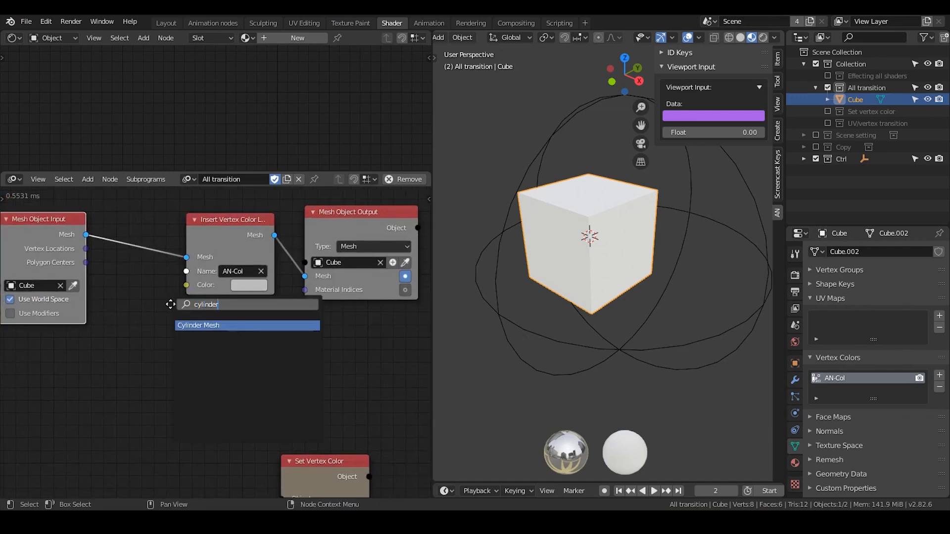
pyautogui.press('Return')
pyautogui.click(125, 315)
pyautogui.moveTo(213, 335); pyautogui.dragTo(312, 275)
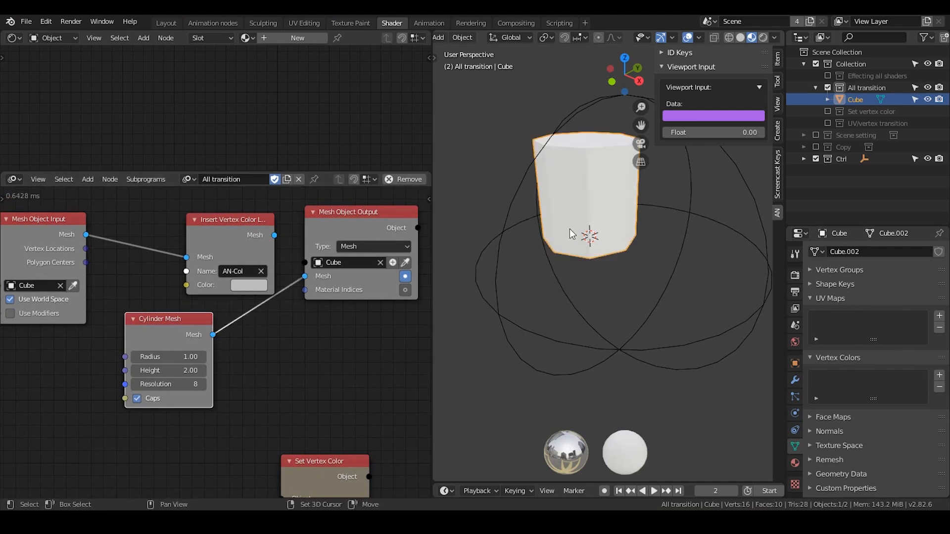
# Set the Cylinder Mesh radius to 1.27 and move the node just below the Mesh Object Input node.
pyautogui.scroll(3, 616, 203)
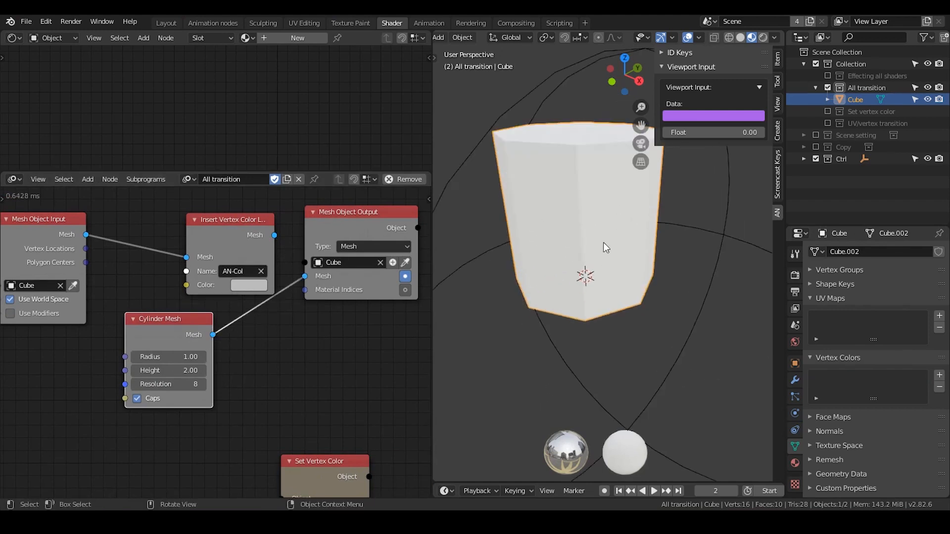
pyautogui.moveTo(163, 360); pyautogui.dragTo(177, 360)
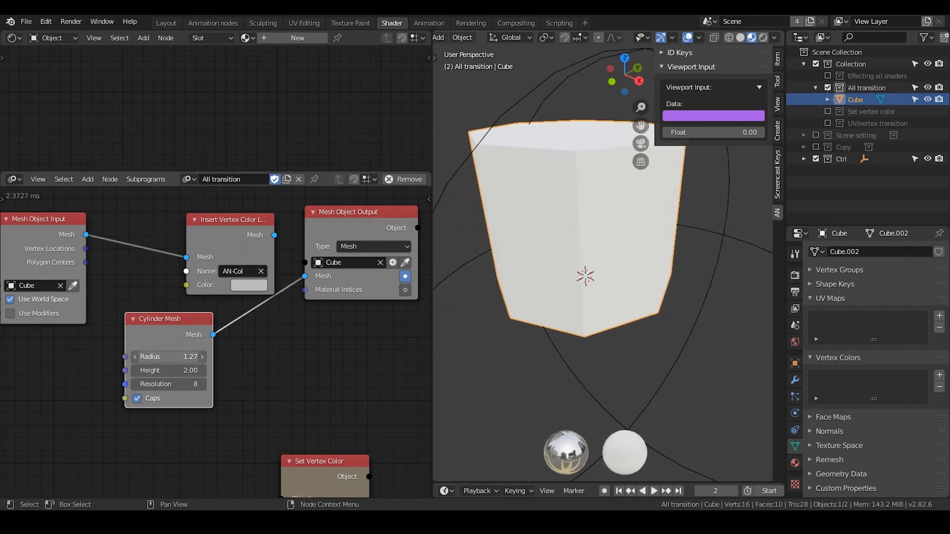
pyautogui.moveTo(205, 318); pyautogui.dragTo(141, 325)
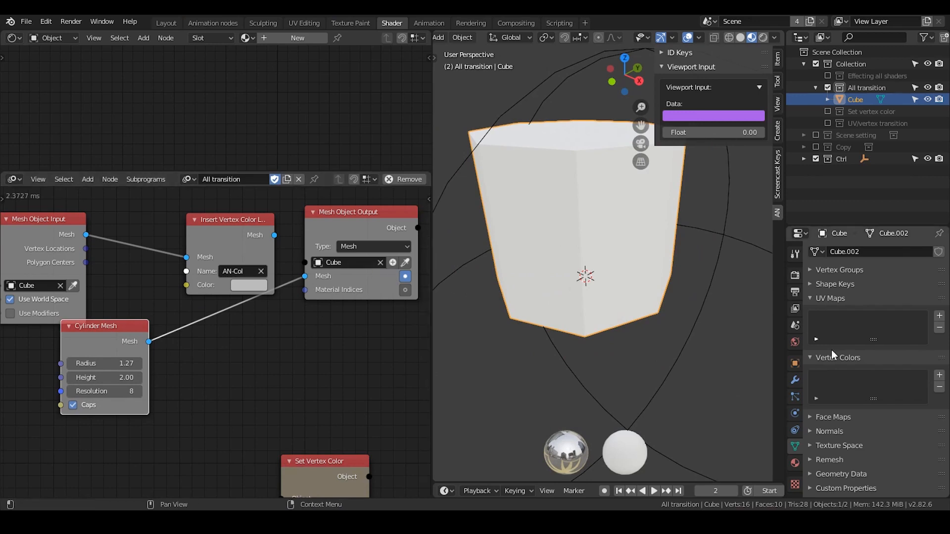
# Add a vertex color layer manually in the mesh properties and set the Cylinder Mesh radius to 1.48.
pyautogui.click(941, 375)
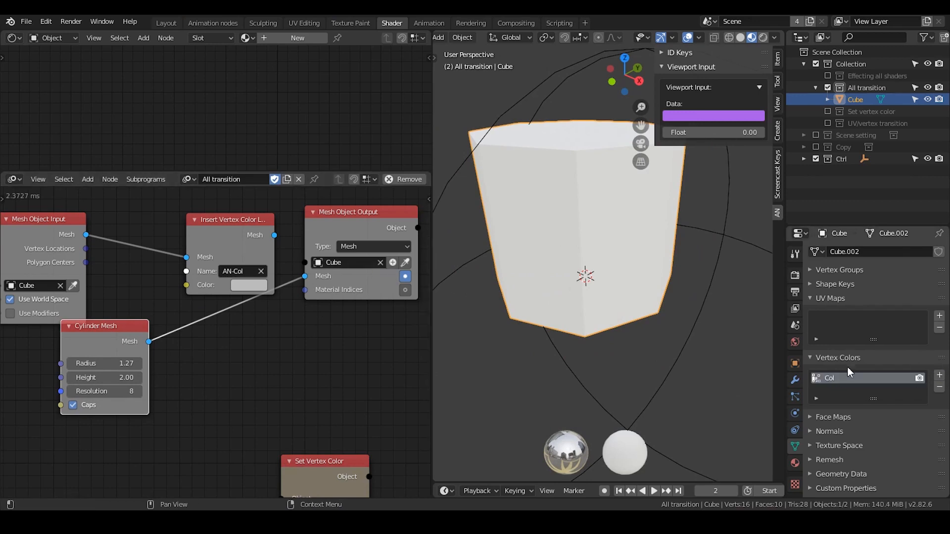
pyautogui.moveTo(104, 363); pyautogui.dragTo(122, 363)
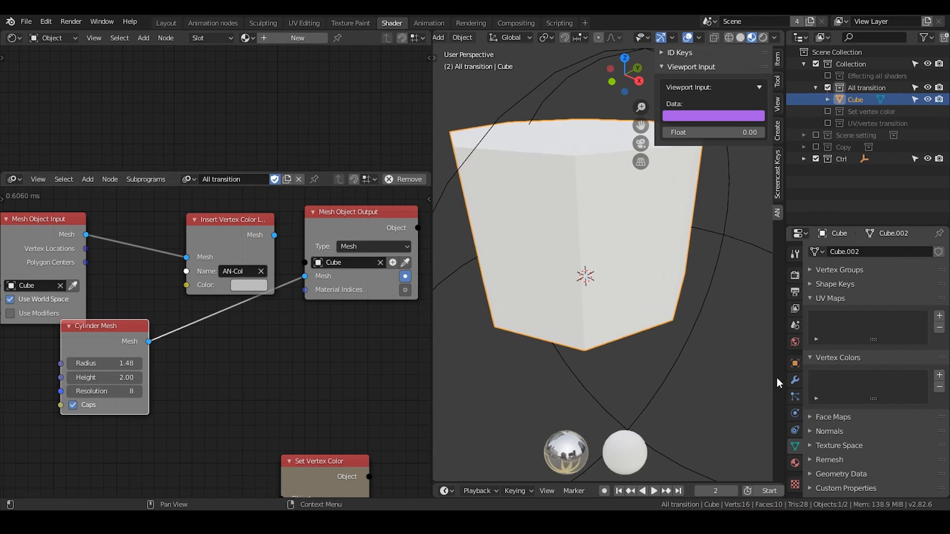
# Route the Cylinder Mesh through Insert Vertex Color Layer into the Mesh Object Output and set the cylinder radius to 1.15.
pyautogui.moveTo(304, 276); pyautogui.dragTo(186, 257)
pyautogui.moveTo(275, 236); pyautogui.dragTo(306, 276)
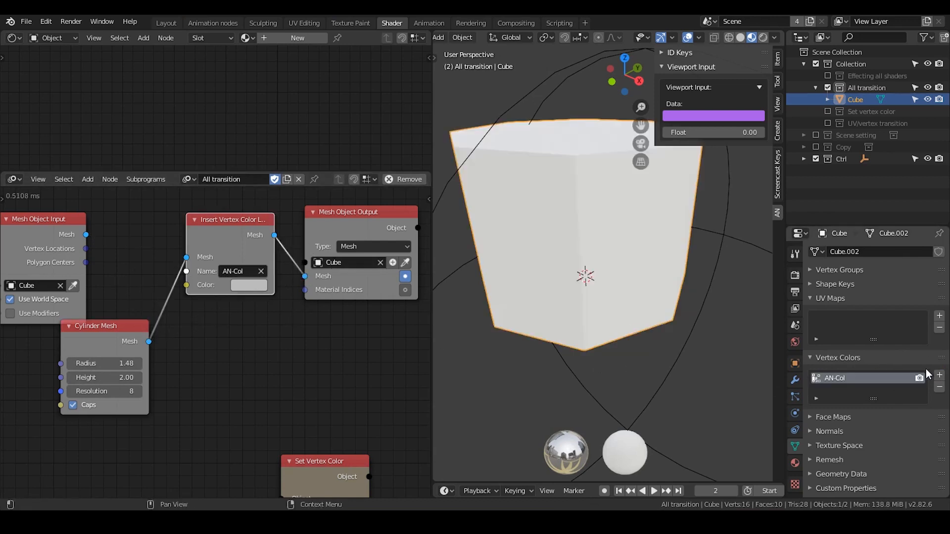
pyautogui.moveTo(104, 363); pyautogui.dragTo(38, 363)
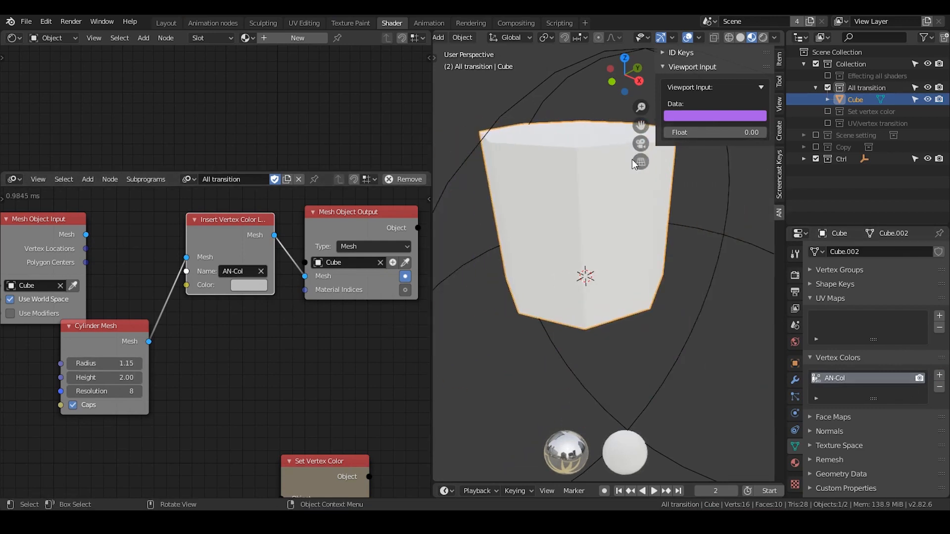
# Hide the 3D viewport's sidebar and set the Cylinder Mesh radius to 1.30.
pyautogui.press('n')
pyautogui.moveTo(106, 364); pyautogui.dragTo(203, 329)
pyautogui.moveTo(203, 329); pyautogui.dragTo(212, 334, button='middle')
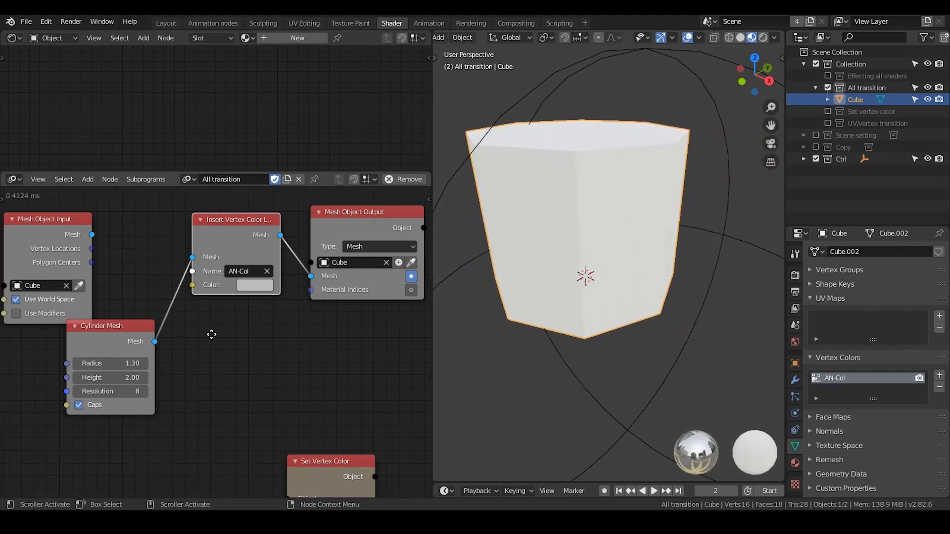
# Move the Mesh Object Input node above the Cylinder Mesh node and add an Object Instancer node below the Mesh Object Output.
pyautogui.scroll(-2, 213, 334)
pyautogui.moveTo(145, 337); pyautogui.dragTo(147, 336)
pyautogui.scroll(2, 143, 316)
pyautogui.moveTo(81, 249); pyautogui.dragTo(285, 322)
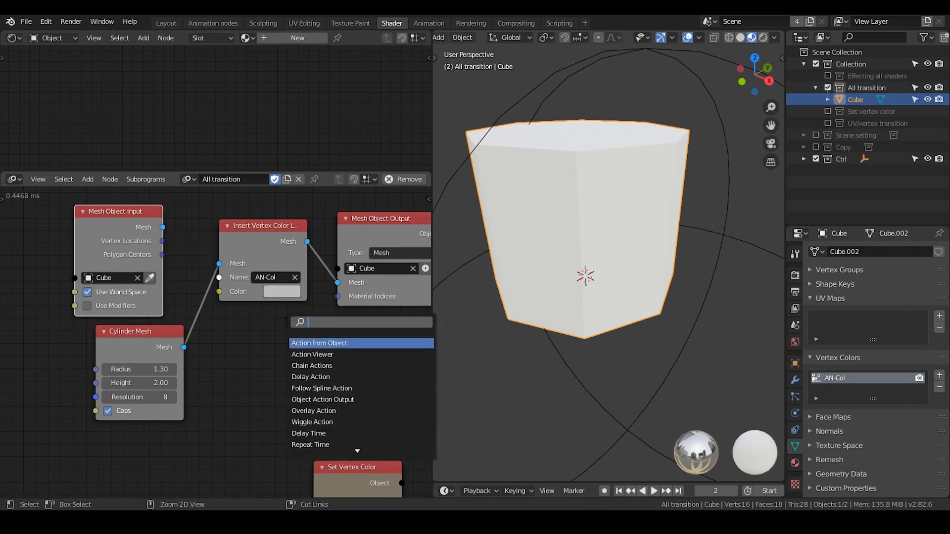
pyautogui.write('object insta')
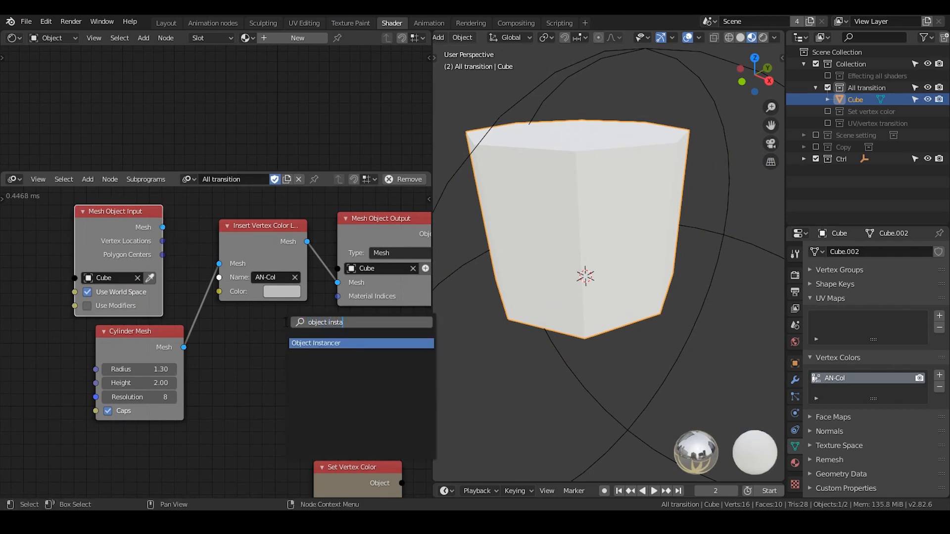
pyautogui.press('Return')
pyautogui.click(286, 324)
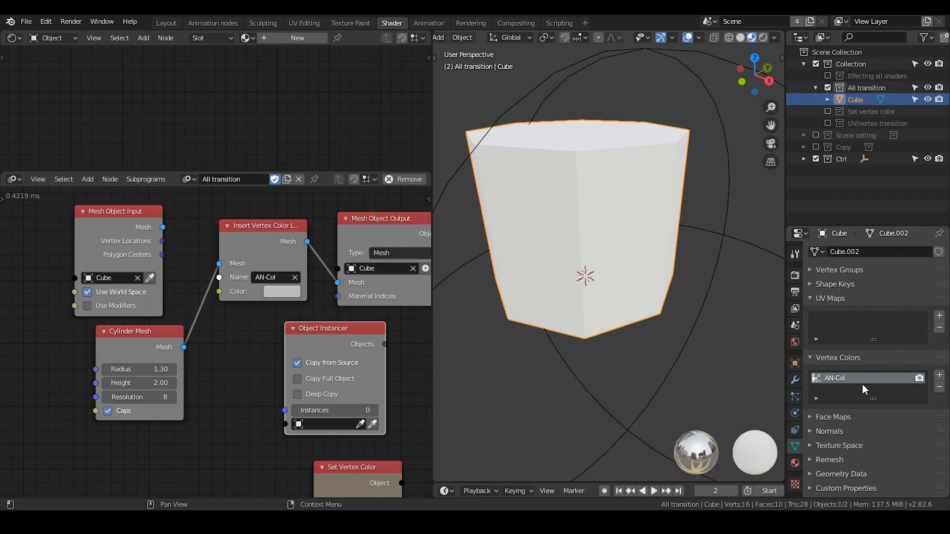
pyautogui.click(134, 234)
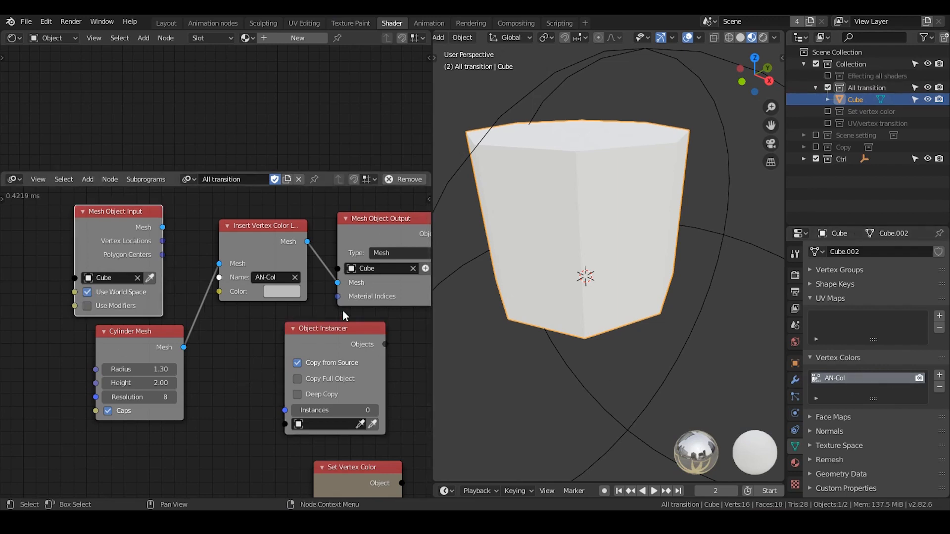
# Show the UV/vertex transition collection in place of All transition and bring its two spheres into view.
pyautogui.scroll(-5, 332, 317)
pyautogui.moveTo(299, 278); pyautogui.dragTo(299, 286, button='middle')
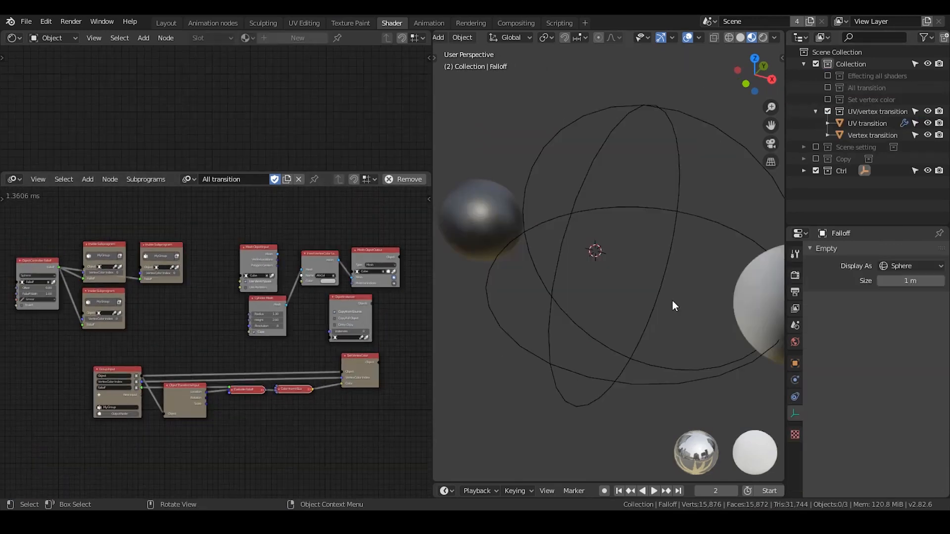
pyautogui.moveTo(659, 301); pyautogui.dragTo(586, 286, button='middle')
pyautogui.click(625, 230)
pyautogui.click(618, 211)
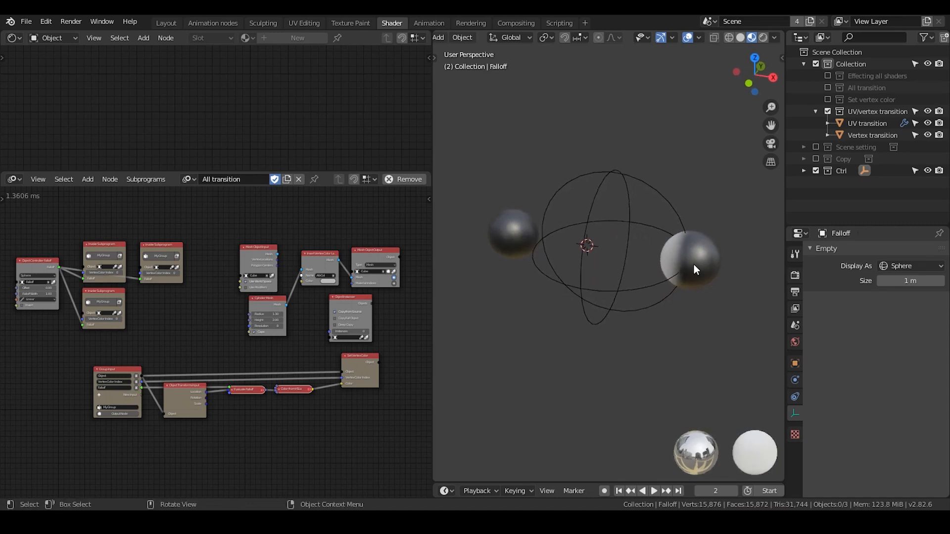
# Select the UV transition sphere and examine its shading next to the falloff empty.
pyautogui.click(632, 272)
pyautogui.moveTo(632, 272); pyautogui.dragTo(655, 277, button='middle')
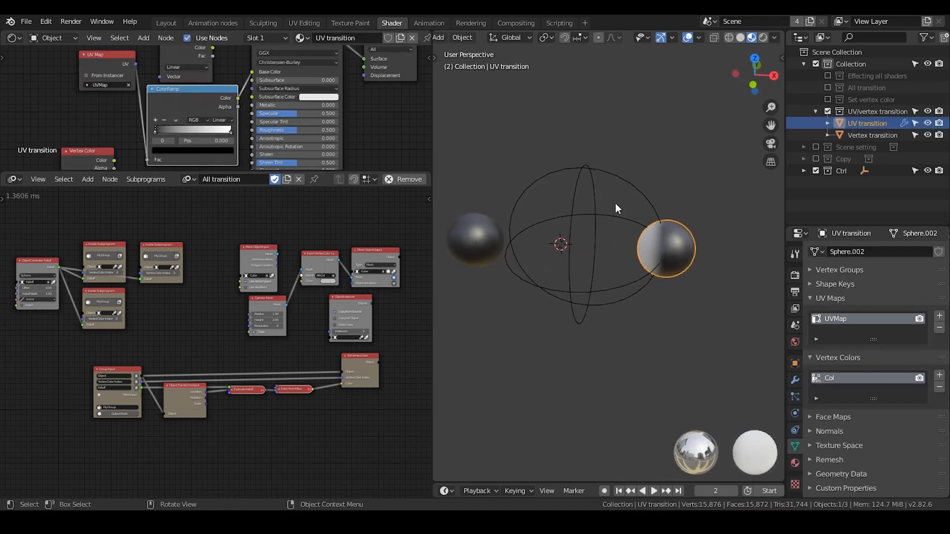
pyautogui.click(616, 203)
pyautogui.scroll(3, 659, 242)
pyautogui.moveTo(671, 244); pyautogui.dragTo(572, 241, button='middle')
pyautogui.click(717, 211)
pyautogui.scroll(-2, 628, 251)
pyautogui.moveTo(631, 241); pyautogui.dragTo(624, 245, button='middle')
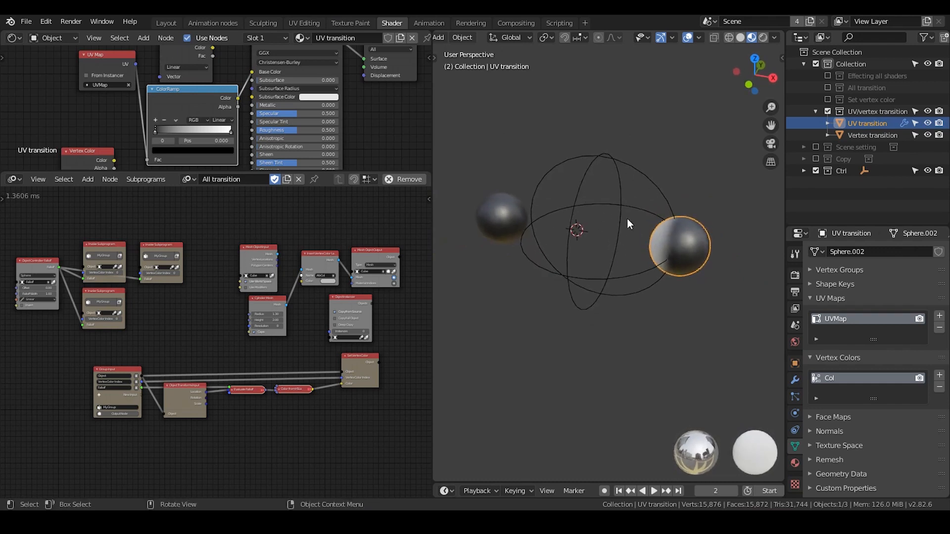
# Select the Vertex transition sphere and examine the Vertex Color node feeding its material's base color.
pyautogui.click(478, 214)
pyautogui.moveTo(172, 125); pyautogui.dragTo(179, 151, button='middle')
pyautogui.moveTo(191, 93); pyautogui.dragTo(179, 93, button='middle')
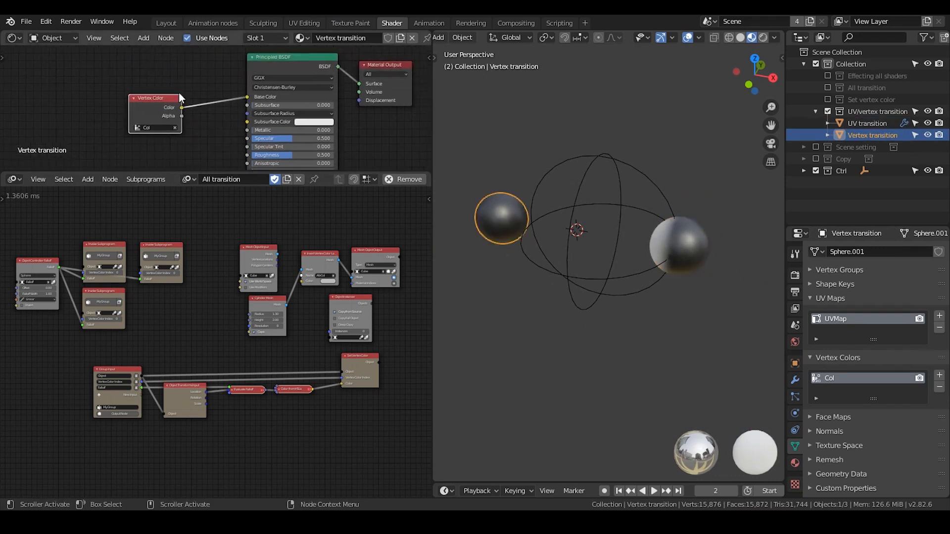
pyautogui.scroll(2, 179, 93)
pyautogui.moveTo(162, 100); pyautogui.dragTo(192, 92)
pyautogui.moveTo(210, 98); pyautogui.dragTo(173, 105, button='middle')
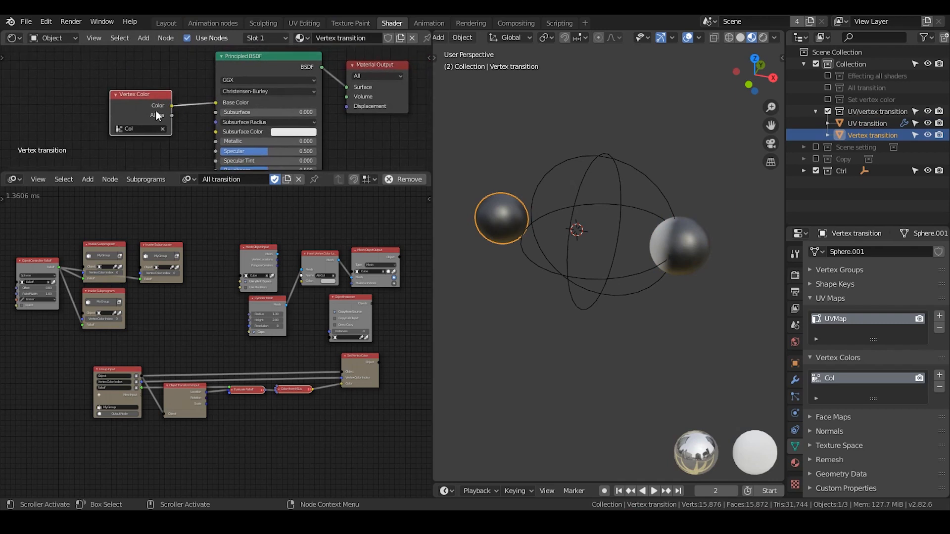
pyautogui.moveTo(156, 108); pyautogui.dragTo(161, 103)
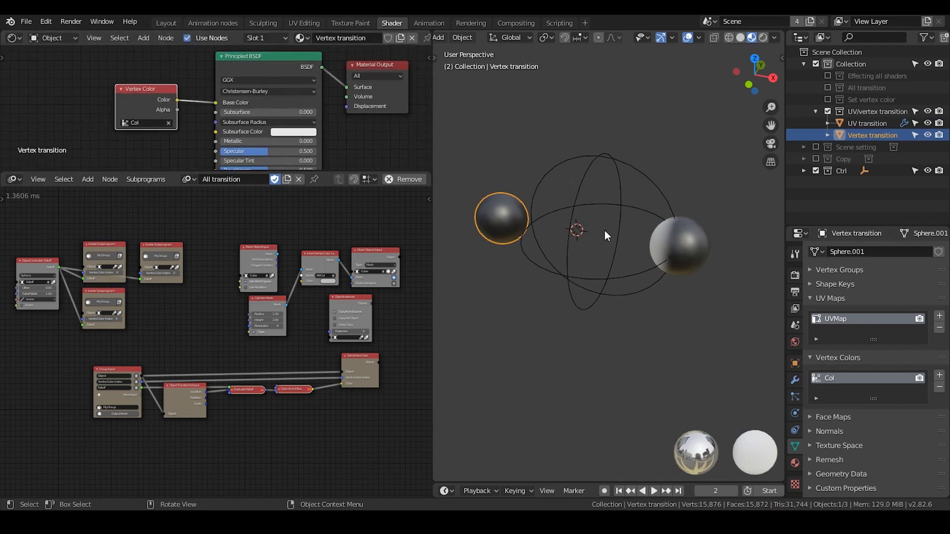
# Select the UV transition sphere and inspect the UV Map and ColorRamp nodes in its material.
pyautogui.click(669, 243)
pyautogui.moveTo(115, 128)
pyautogui.mouseDown(button='middle')
pyautogui.moveTo(155, 86)
pyautogui.moveTo(163, 112)
pyautogui.moveTo(129, 129)
pyautogui.moveTo(139, 118)
pyautogui.moveTo(120, 142)
pyautogui.mouseUp(button='middle')
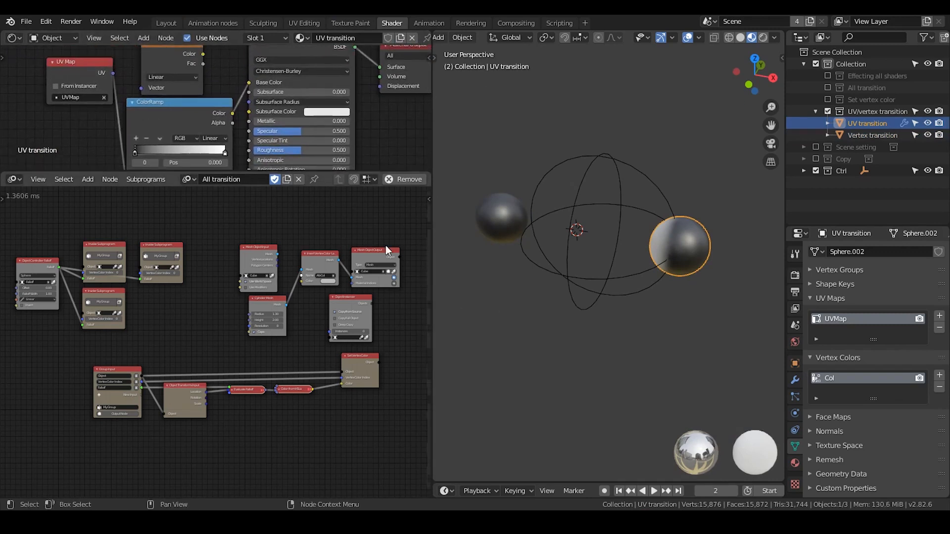
# Delete all nodes in the All transition tree and open the UV/vertex transition node tree.
pyautogui.moveTo(403, 229); pyautogui.dragTo(4, 474)
pyautogui.press('x')
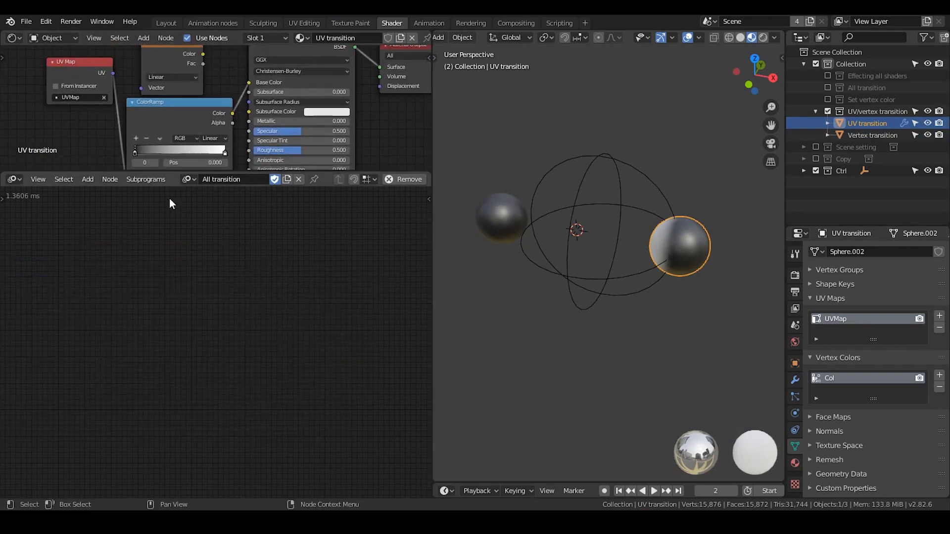
pyautogui.click(187, 179)
pyautogui.click(222, 231)
pyautogui.scroll(3, 235, 277)
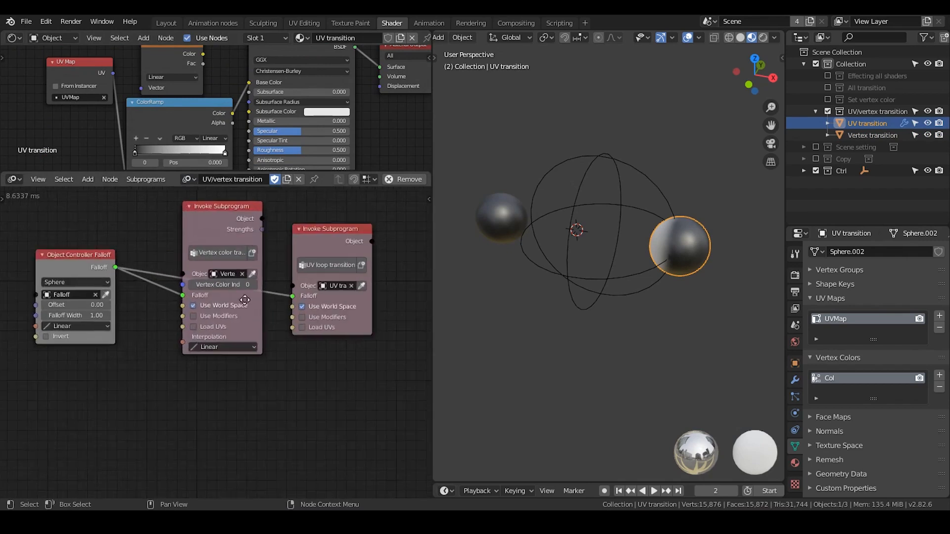
pyautogui.moveTo(245, 300); pyautogui.dragTo(222, 310, button='middle')
pyautogui.scroll(3, 222, 311)
pyautogui.moveTo(209, 210); pyautogui.dragTo(200, 226)
# Check the vertex color data of both transition spheres and delete the UV loop transition subprogram node.
pyautogui.click(491, 220)
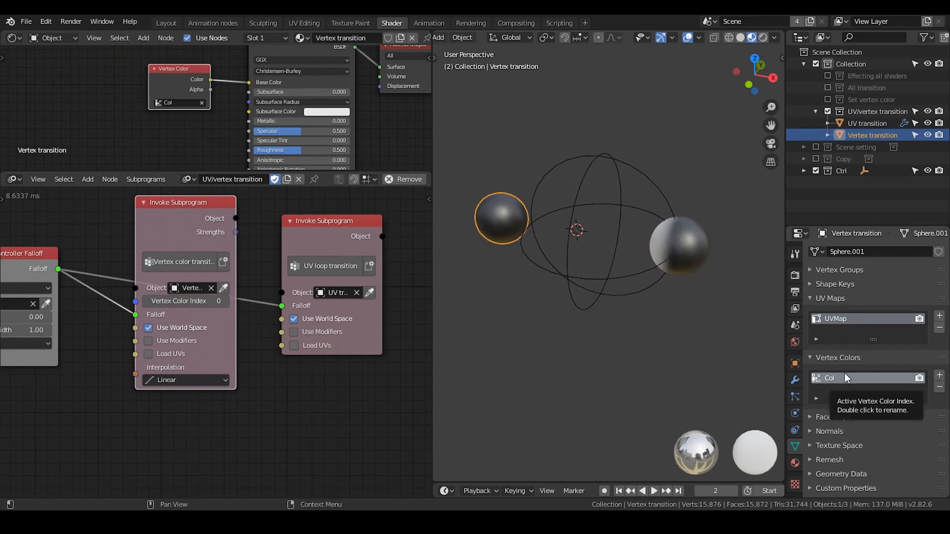
pyautogui.click(674, 255)
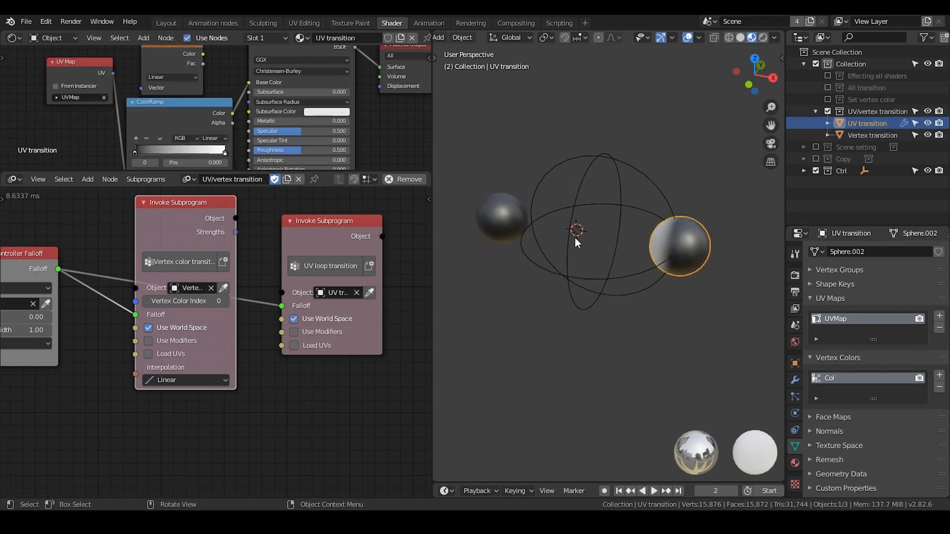
pyautogui.click(322, 236)
pyautogui.press('x')
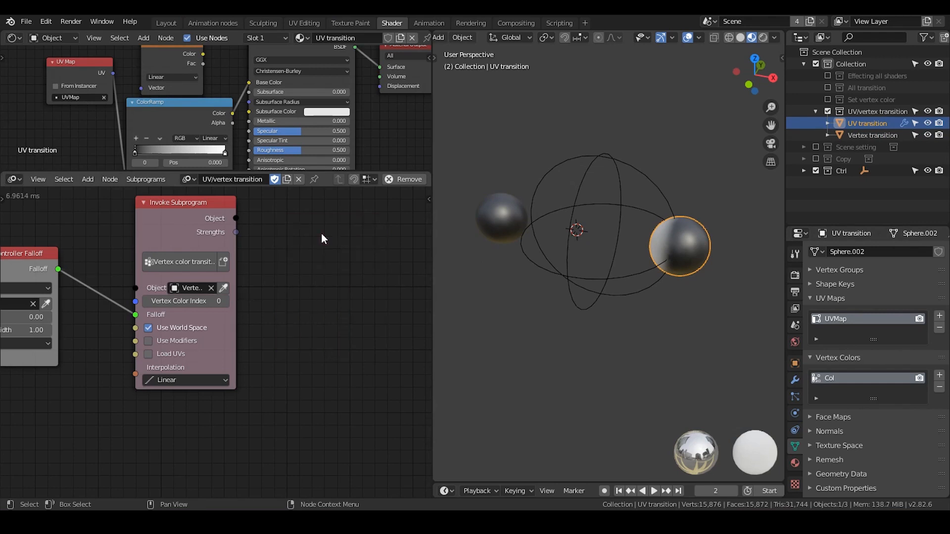
# Select the Falloff empty and the Vertex transition sphere and examine the vertex color transition subprogram node.
pyautogui.click(648, 214)
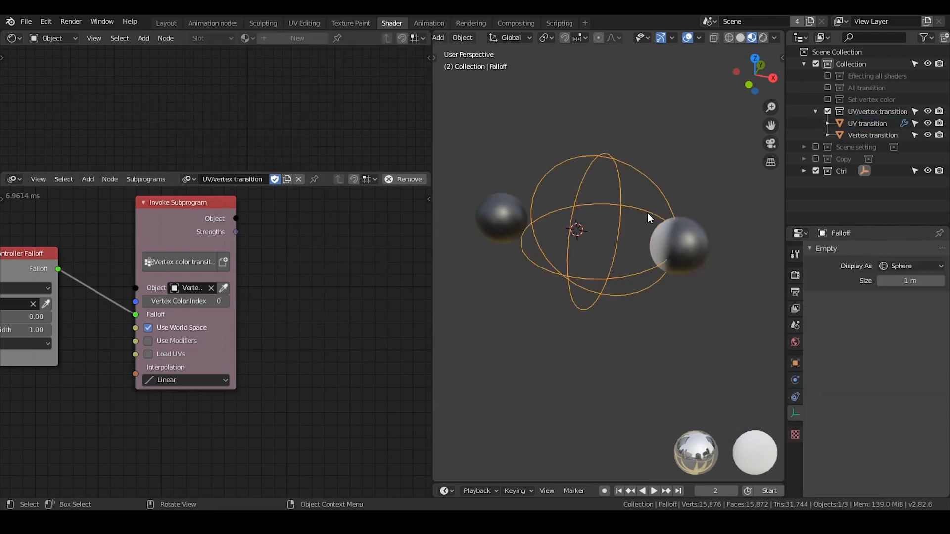
pyautogui.click(498, 208)
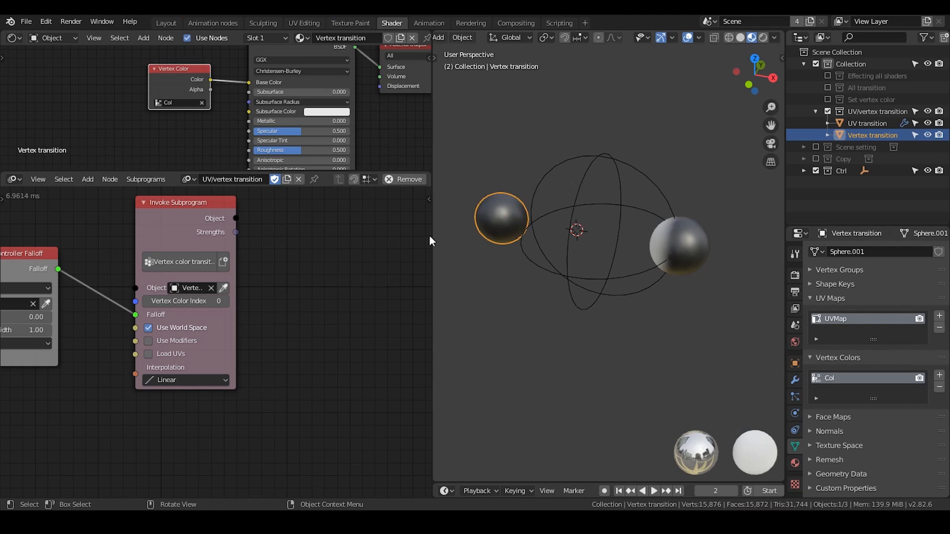
pyautogui.moveTo(234, 201); pyautogui.dragTo(271, 214, button='middle')
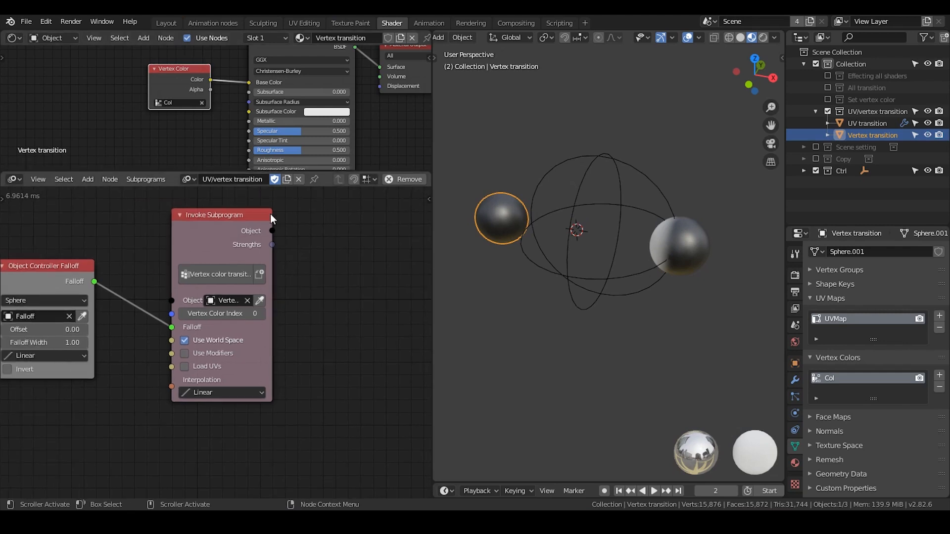
pyautogui.click(582, 207)
pyautogui.click(526, 219)
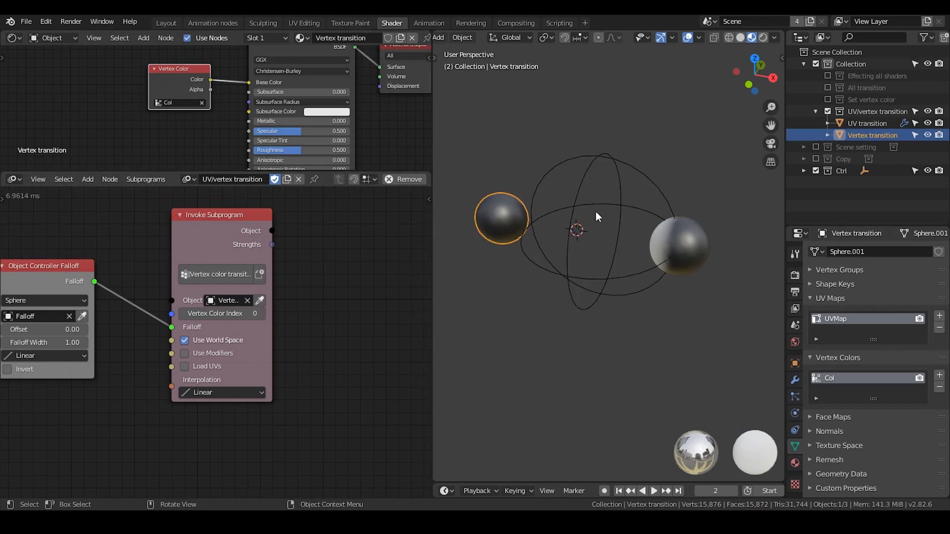
pyautogui.press('g')
pyautogui.press('x')
pyautogui.press('Escape')
# Move the Falloff empty about -1.97 m along global X, over the Vertex transition sphere.
pyautogui.click(608, 212)
pyautogui.press('g')
pyautogui.press('x')
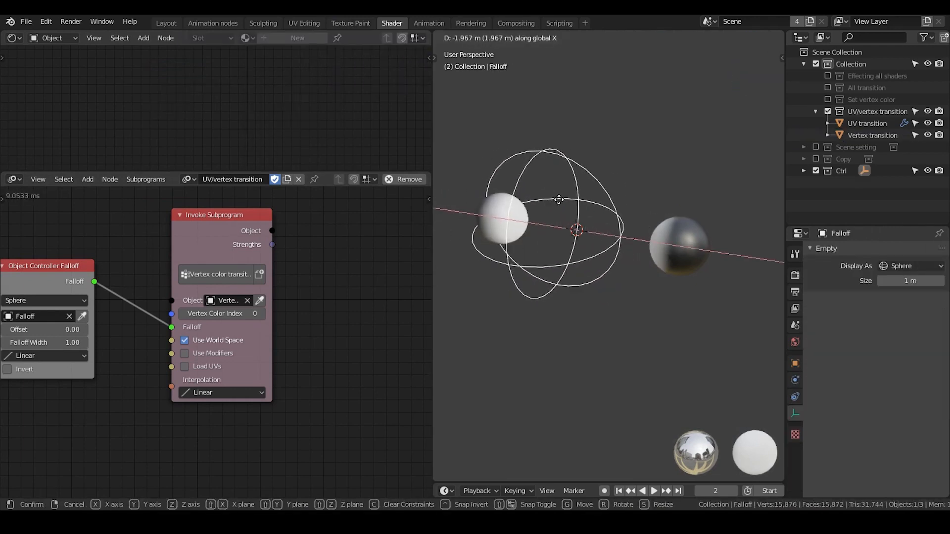
pyautogui.click(559, 199)
# Shift the vertex color transition subprogram node toward the Object Controller Falloff node and widen it so its full names fit.
pyautogui.press('g')
pyautogui.click(292, 313)
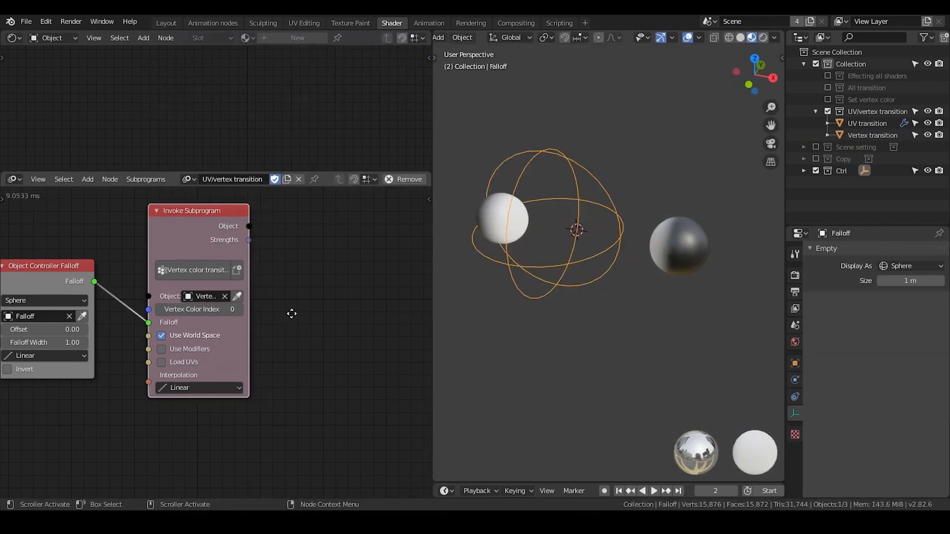
pyautogui.moveTo(292, 313); pyautogui.dragTo(331, 280, button='middle')
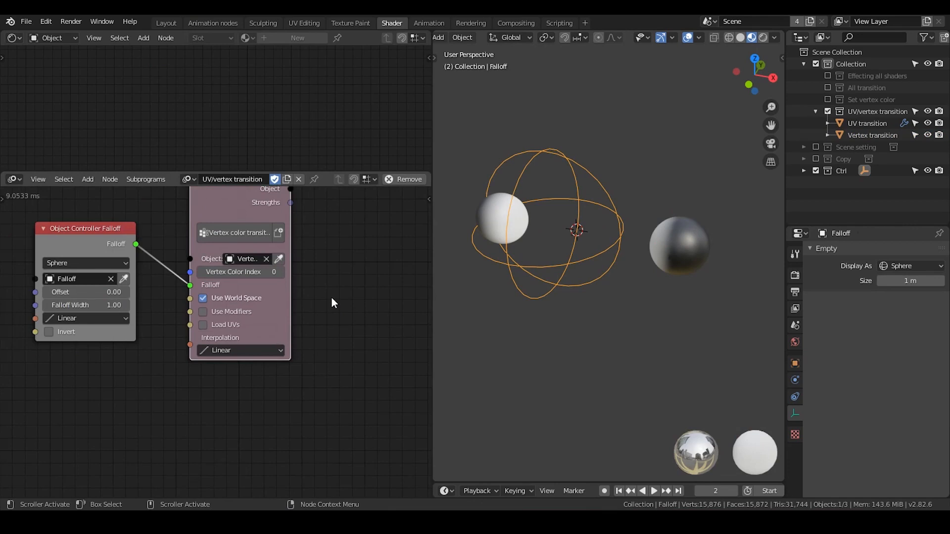
pyautogui.moveTo(326, 377); pyautogui.dragTo(279, 256, button='middle')
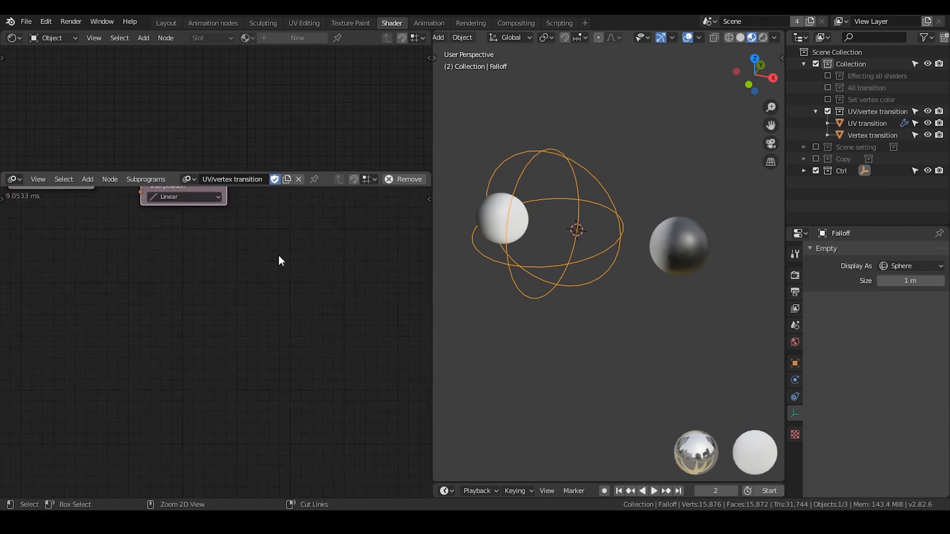
pyautogui.press('Home')
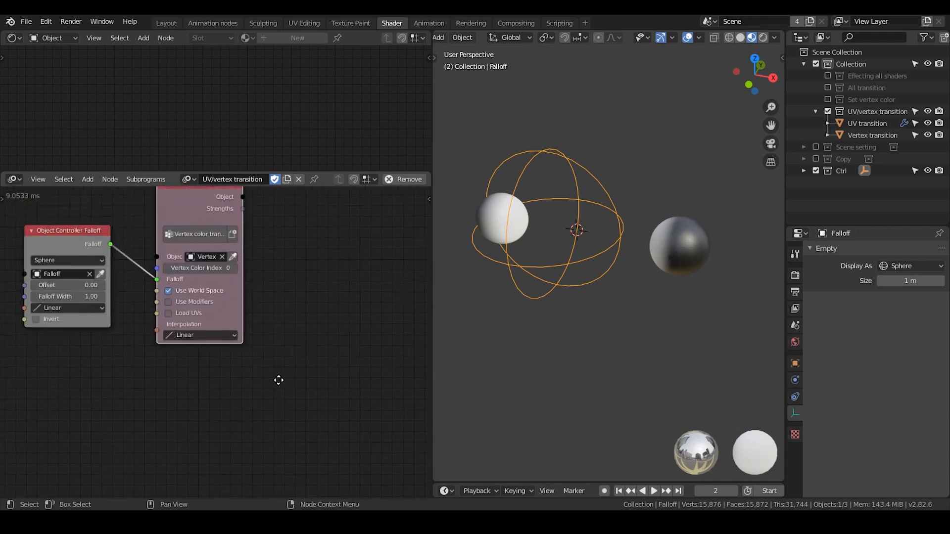
pyautogui.moveTo(250, 268); pyautogui.dragTo(341, 267)
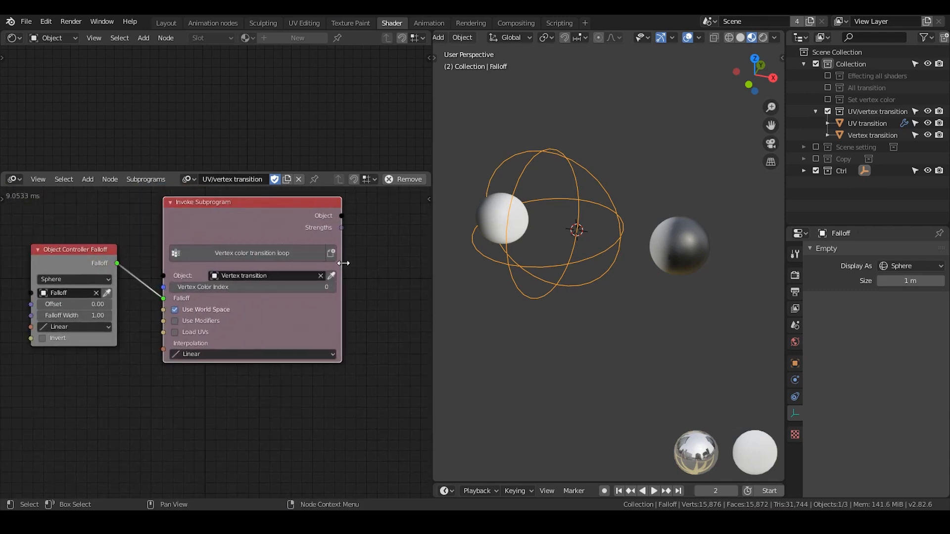
# Add a Group Input node in the empty area below the existing animation nodes.
pyautogui.moveTo(308, 470); pyautogui.dragTo(274, 271, button='middle')
pyautogui.hotkey('ctrl', 'a')
pyautogui.write('group')
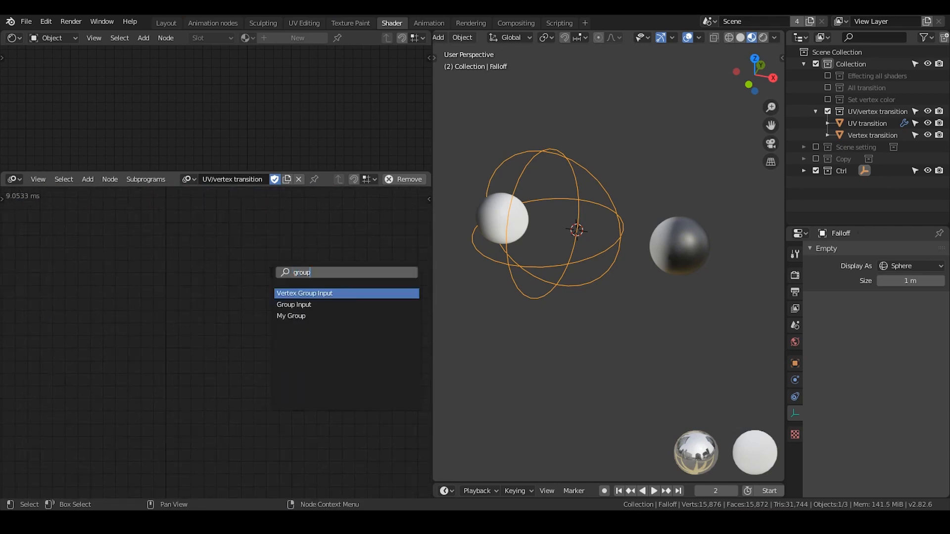
pyautogui.press('Down')
pyautogui.press('Return')
pyautogui.click(171, 249)
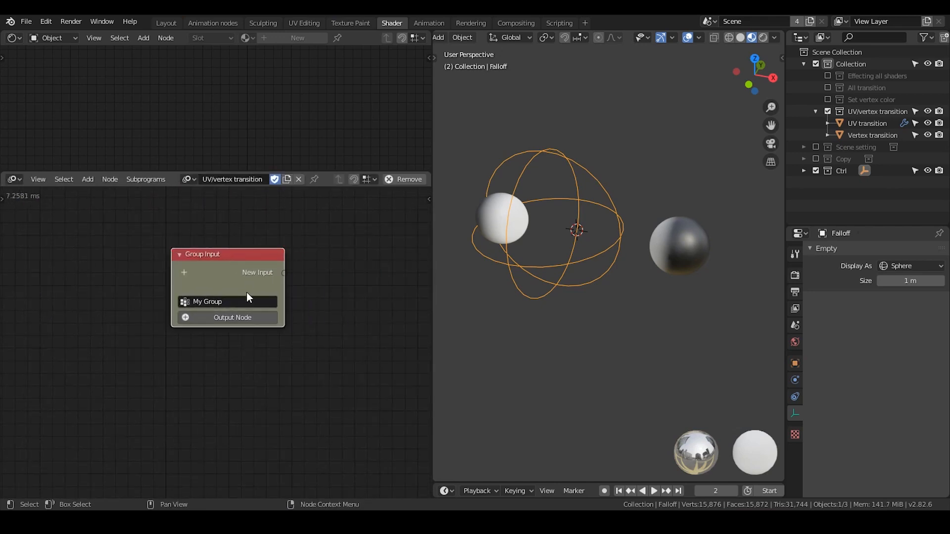
# Add an Object input to the Group Input node and reposition the node.
pyautogui.click(184, 273)
pyautogui.write('object')
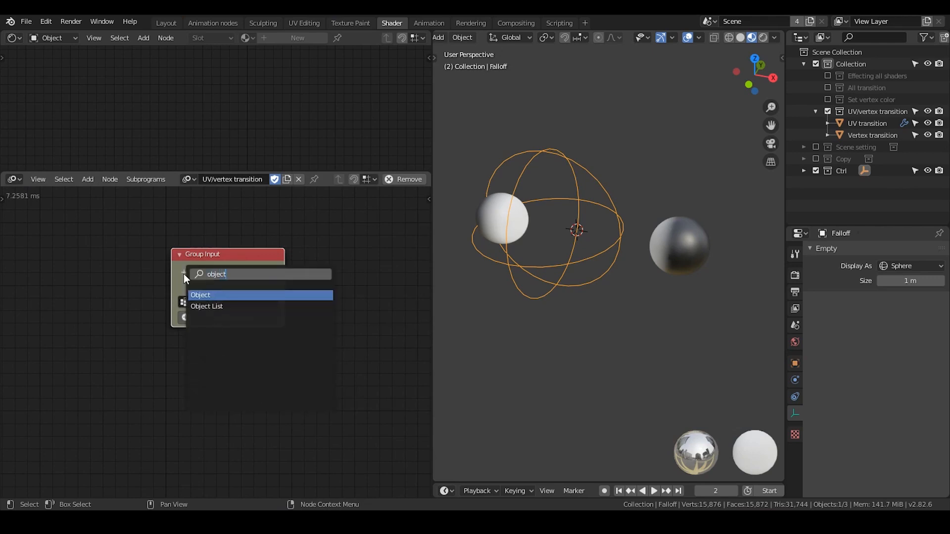
pyautogui.press('Return')
pyautogui.moveTo(199, 255); pyautogui.dragTo(158, 253)
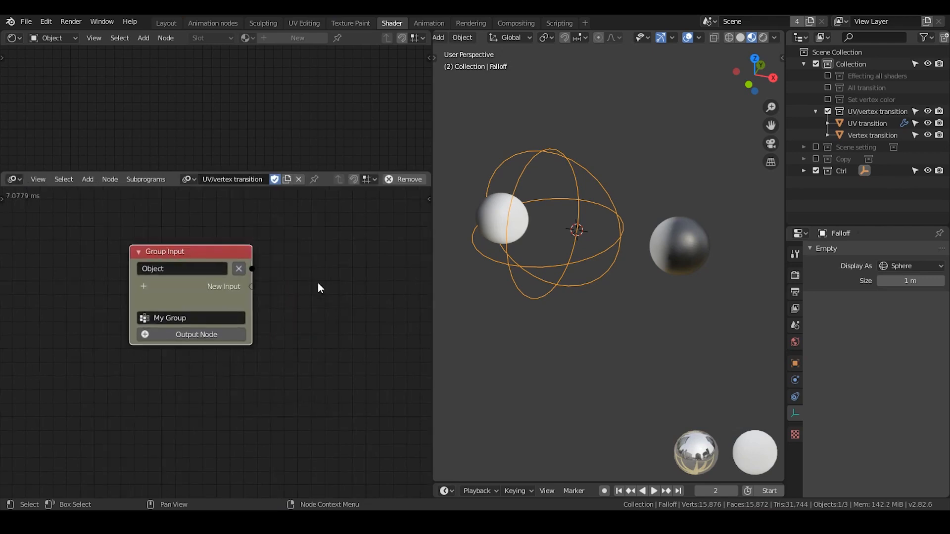
pyautogui.moveTo(300, 279); pyautogui.dragTo(219, 289, button='middle')
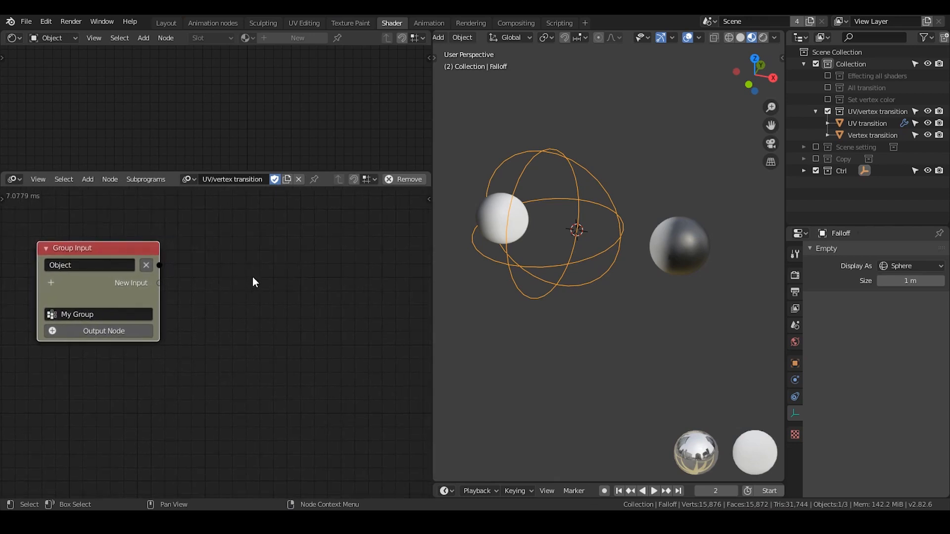
# Add a Mesh Object Input node and feed its Object, Use World Space and Use Modifiers sockets from the Group Input node.
pyautogui.hotkey('ctrl', 'a')
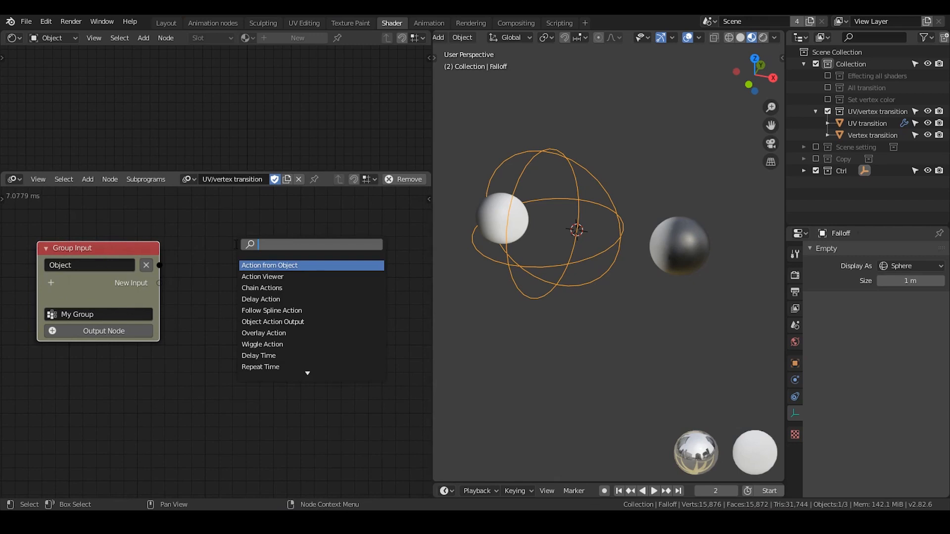
pyautogui.write('object mesh')
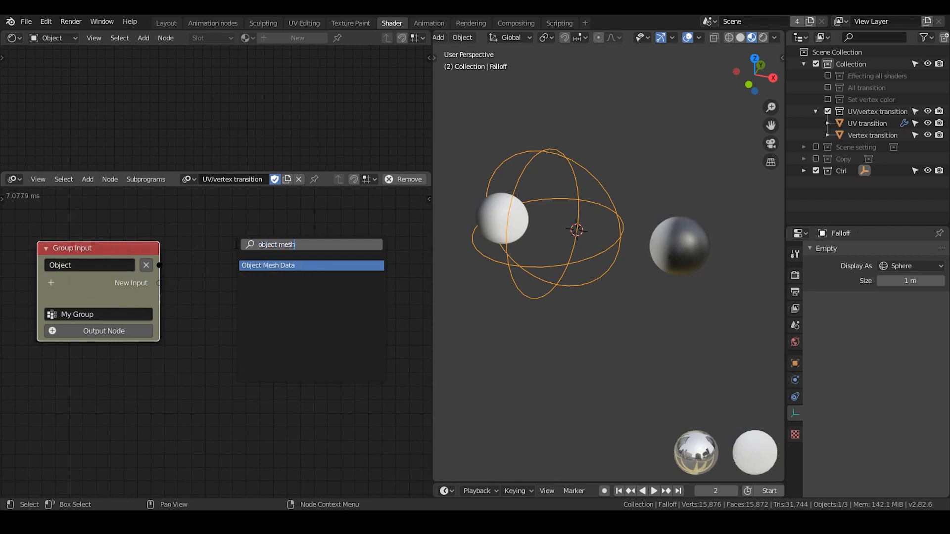
pyautogui.press('Return')
pyautogui.click(198, 226)
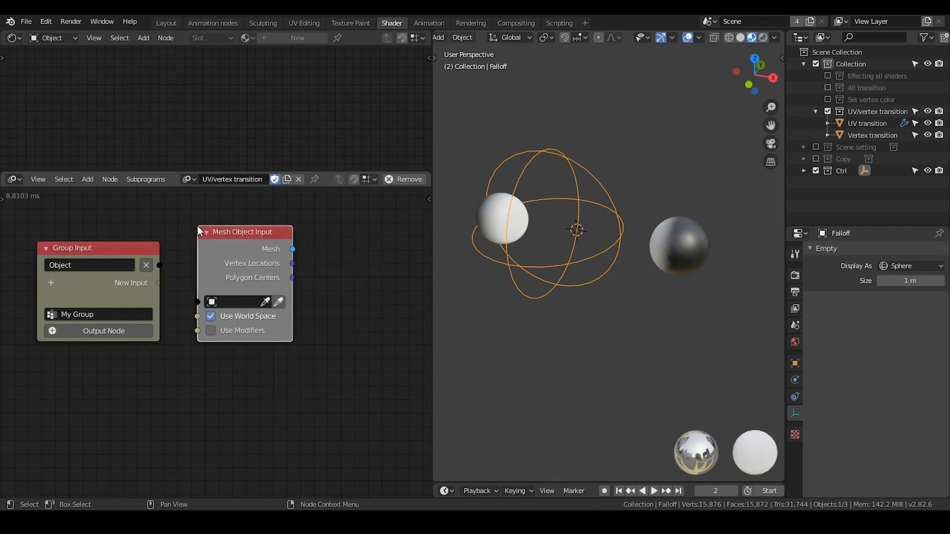
pyautogui.moveTo(158, 265)
pyautogui.mouseDown()
pyautogui.moveTo(198, 302)
pyautogui.moveTo(227, 298)
pyautogui.moveTo(158, 282)
pyautogui.mouseUp()
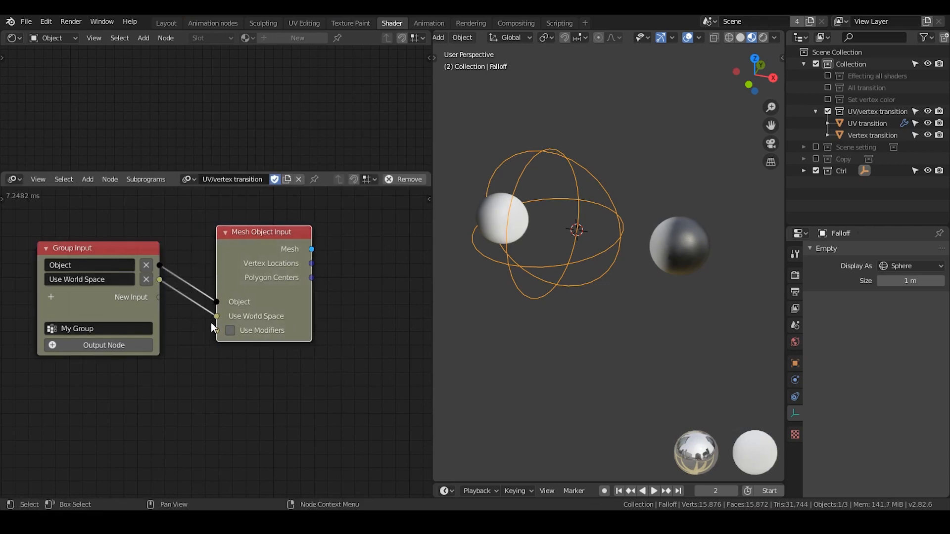
pyautogui.moveTo(216, 331); pyautogui.dragTo(158, 297)
# Add a Separate Polygons node and link the Mesh Object Input's Vertex Locations to its Vertices input.
pyautogui.moveTo(316, 282); pyautogui.dragTo(204, 271, button='middle')
pyautogui.hotkey('ctrl', 'a')
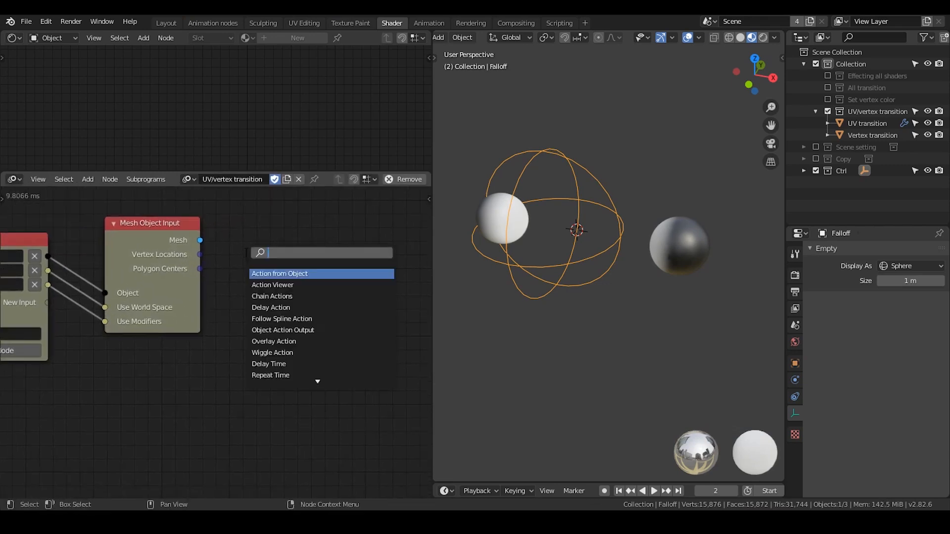
pyautogui.write('separate')
pyautogui.press('Down')
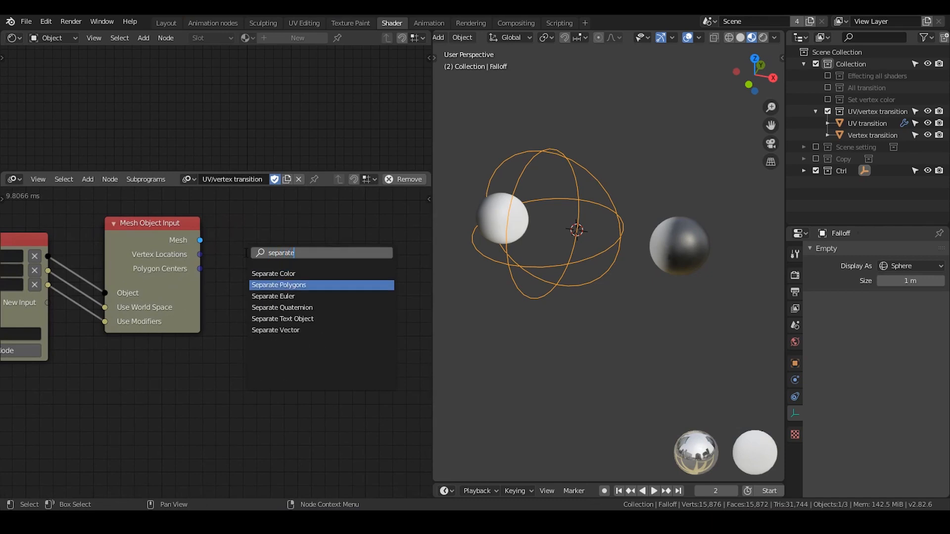
pyautogui.press('Return')
pyautogui.click(274, 217)
pyautogui.moveTo(200, 254); pyautogui.dragTo(276, 289)
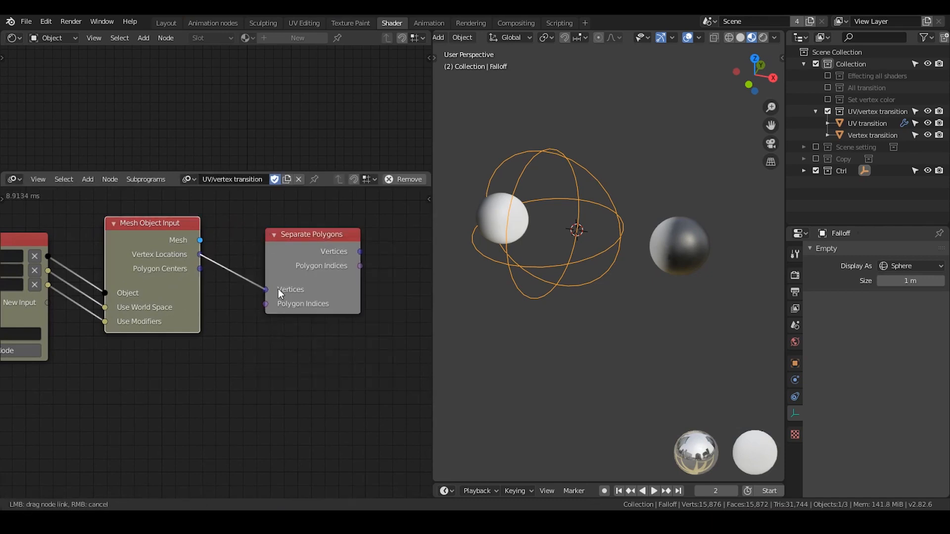
pyautogui.moveTo(173, 227); pyautogui.dragTo(208, 221, button='middle')
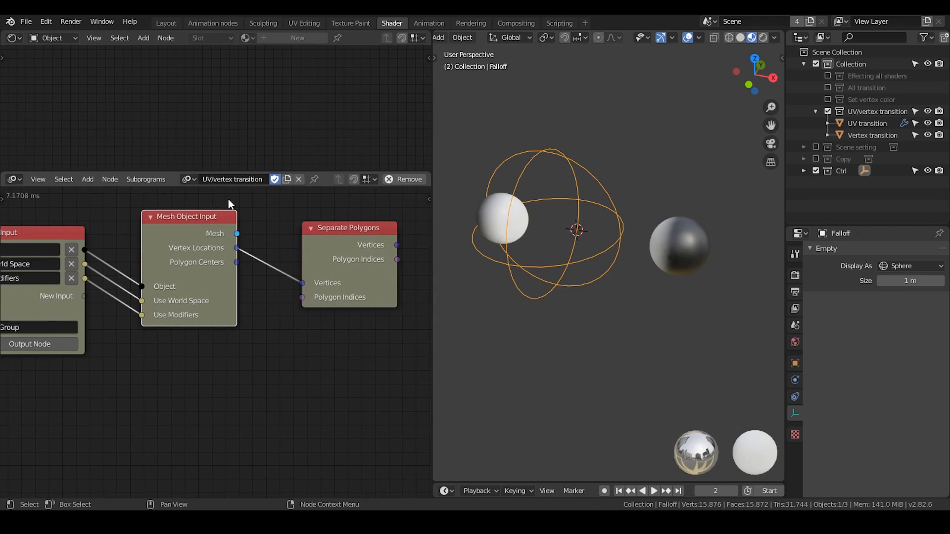
# Show the Mesh Object Input's Polygon Indices output in place of Polygon Centers and link it to Separate Polygons.
pyautogui.press('u')
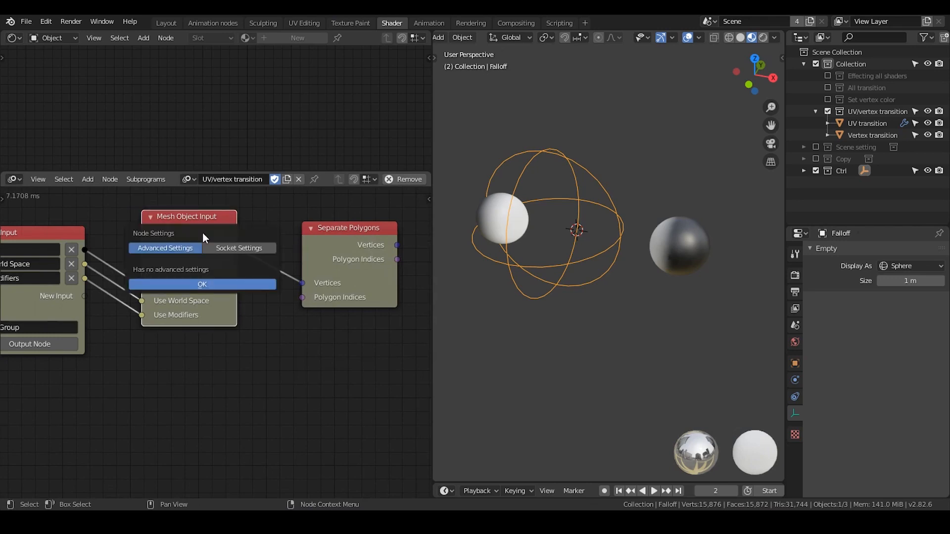
pyautogui.click(216, 252)
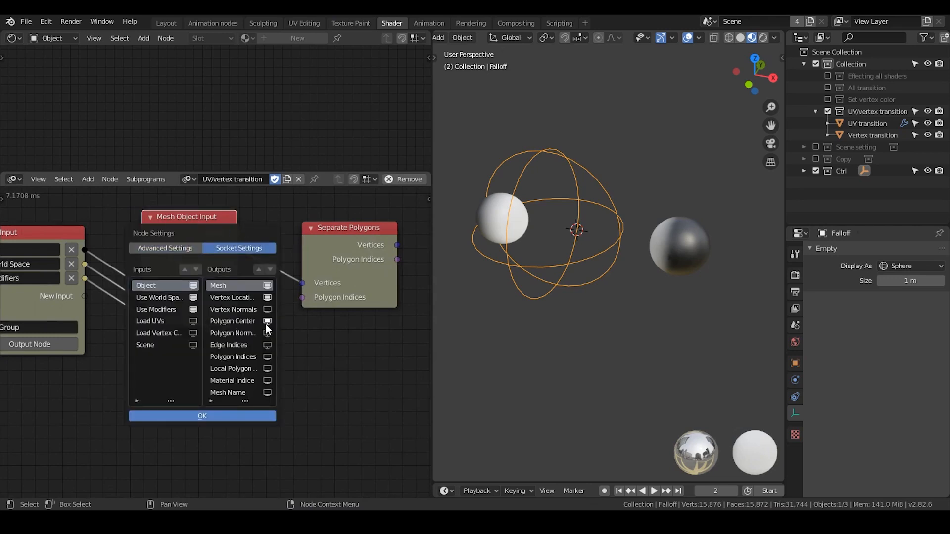
pyautogui.click(268, 357)
pyautogui.click(235, 414)
pyautogui.moveTo(237, 263); pyautogui.dragTo(303, 297)
pyautogui.moveTo(269, 263); pyautogui.dragTo(187, 266, button='middle')
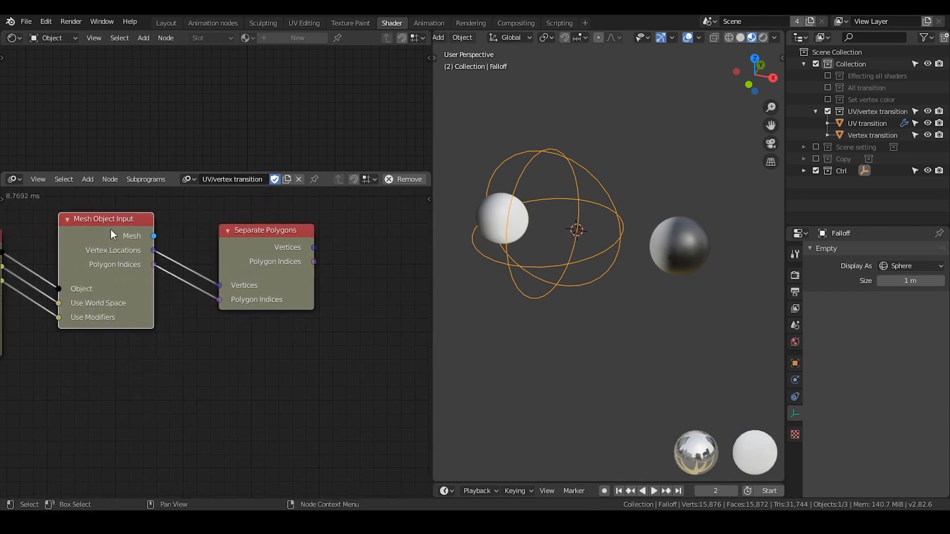
pyautogui.press('n')
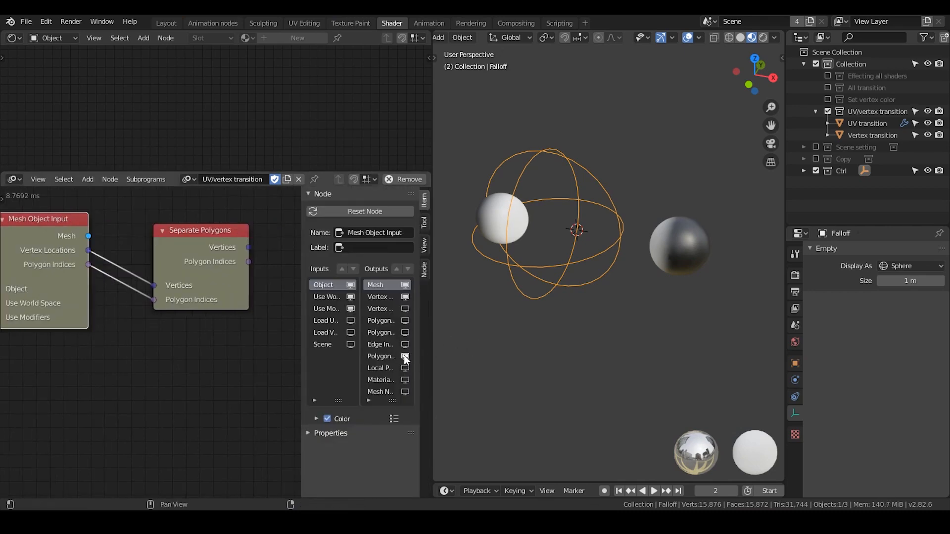
pyautogui.press('n')
# Add an Evaluate Falloff node beside the Separate Polygons node.
pyautogui.moveTo(278, 277); pyautogui.dragTo(218, 272, button='middle')
pyautogui.moveTo(228, 249); pyautogui.dragTo(197, 246)
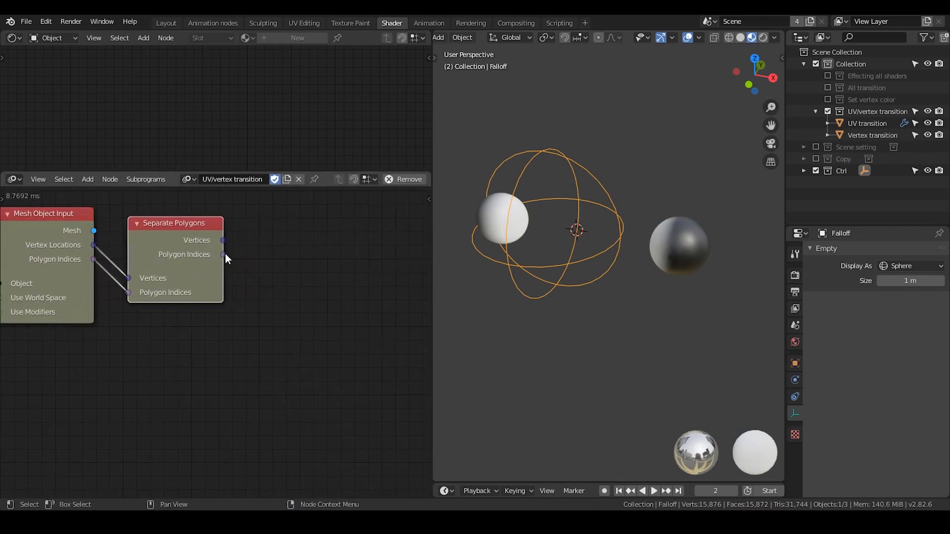
pyautogui.moveTo(224, 254)
pyautogui.mouseDown(button='middle')
pyautogui.moveTo(305, 251)
pyautogui.moveTo(231, 245)
pyautogui.mouseUp(button='middle')
pyautogui.scroll(-1, 273, 252)
pyautogui.scroll(2, 275, 252)
pyautogui.hotkey('ctrl', 'a')
pyautogui.write('fal')
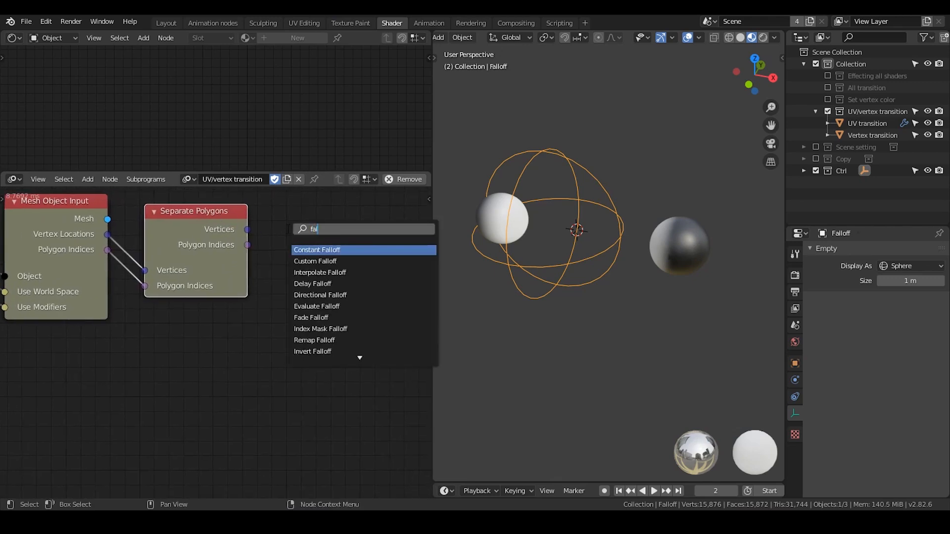
pyautogui.press('BackSpace')
pyautogui.press('BackSpace')
pyautogui.press('BackSpace')
pyautogui.write('evaluate')
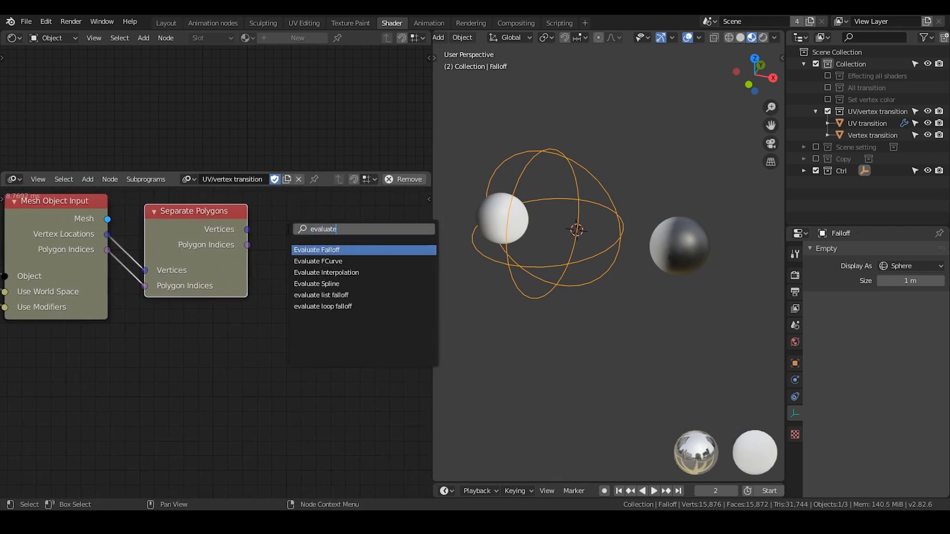
pyautogui.press('Return')
pyautogui.click(287, 229)
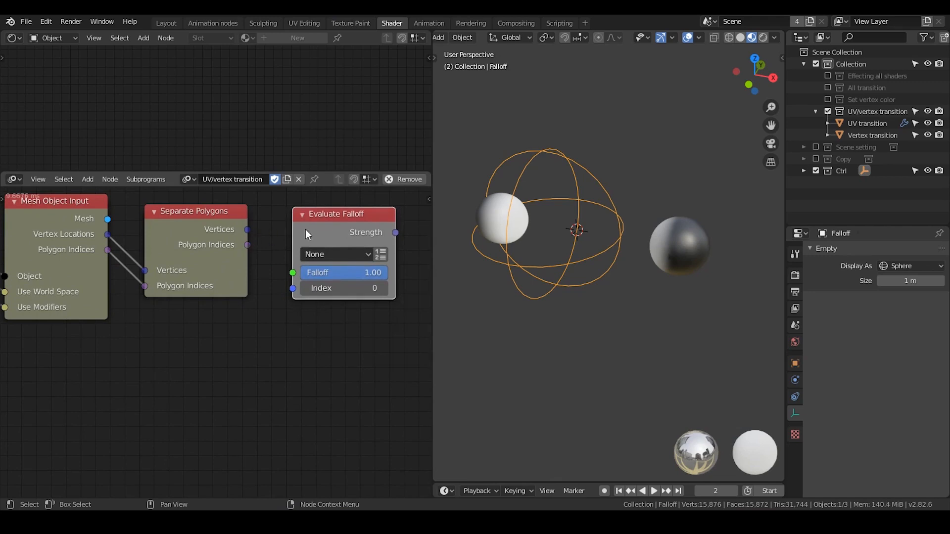
# Set Evaluate Falloff to evaluate a list of locations and link Separate Polygons' Vertices to its Locations input.
pyautogui.click(370, 243)
pyautogui.click(376, 267)
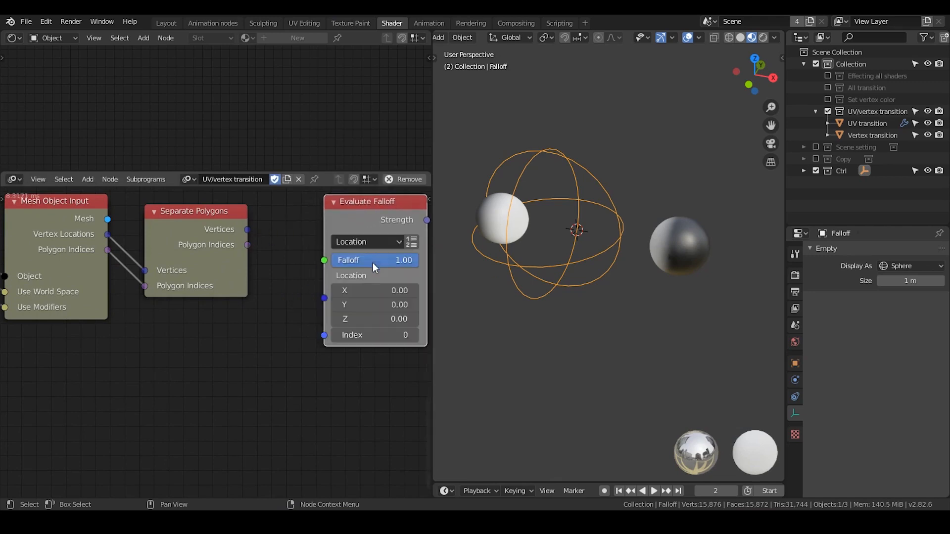
pyautogui.click(412, 243)
pyautogui.moveTo(360, 222); pyautogui.dragTo(349, 221)
pyautogui.moveTo(247, 229); pyautogui.dragTo(316, 276)
# Feed Evaluate Falloff's Falloff socket from a new Falloff input on the Group Input node, and move Evaluate Falloff closer to Separate Polygons.
pyautogui.moveTo(240, 274); pyautogui.dragTo(308, 271, button='middle')
pyautogui.scroll(-3, 309, 271)
pyautogui.click(318, 278)
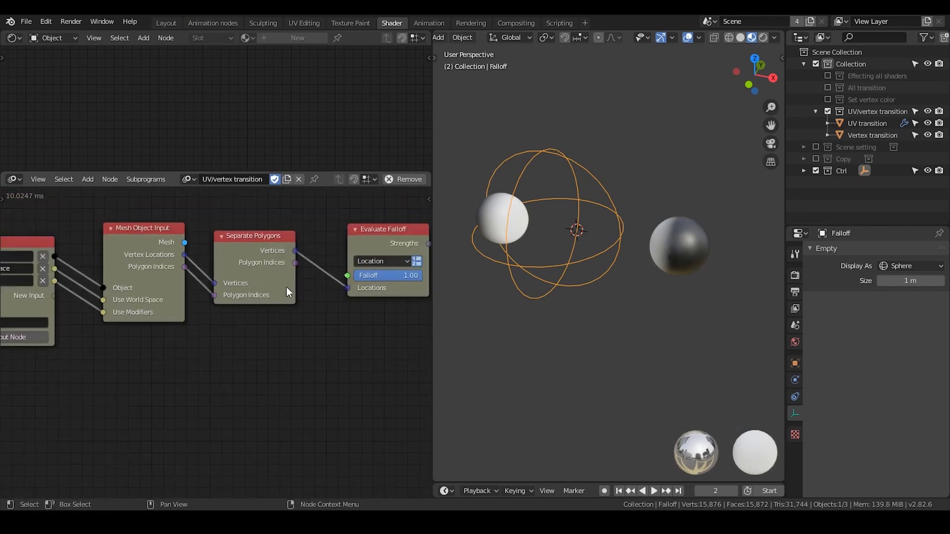
pyautogui.moveTo(287, 287); pyautogui.dragTo(60, 299)
pyautogui.moveTo(192, 298); pyautogui.dragTo(125, 274, button='middle')
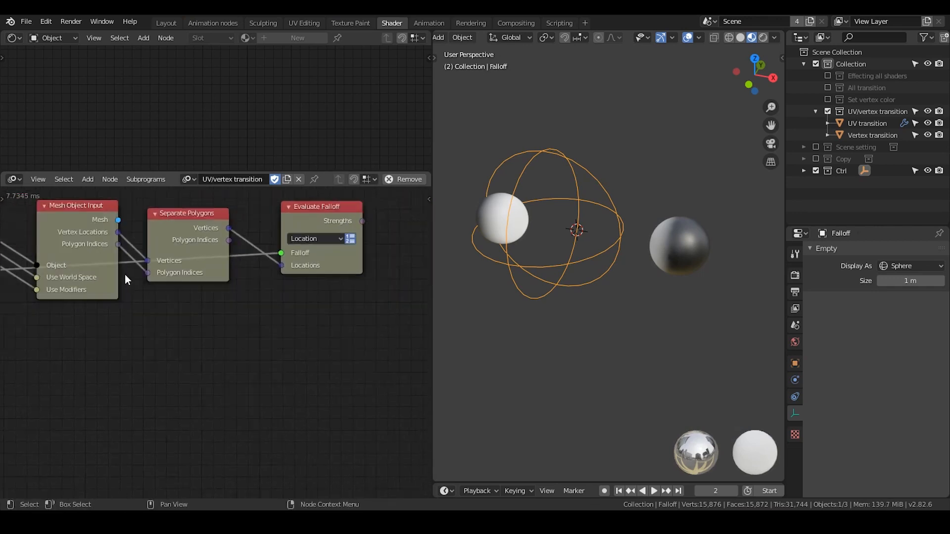
pyautogui.moveTo(258, 275); pyautogui.dragTo(229, 286, button='middle')
pyautogui.moveTo(277, 226); pyautogui.dragTo(254, 225)
# Add a Combine Color node beside Evaluate Falloff and set it to HSL.
pyautogui.scroll(1, 326, 251)
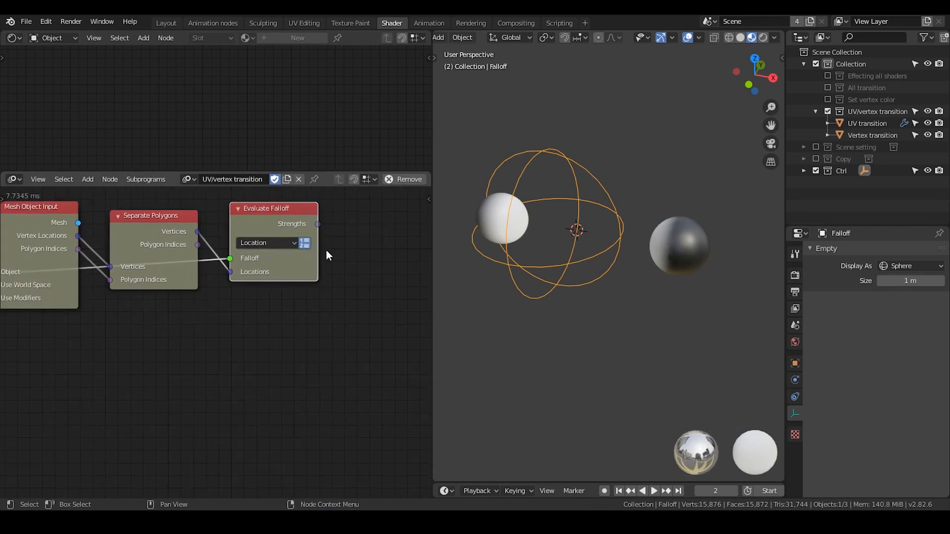
pyautogui.moveTo(326, 251); pyautogui.dragTo(261, 266, button='middle')
pyautogui.moveTo(322, 242); pyautogui.dragTo(256, 262, button='middle')
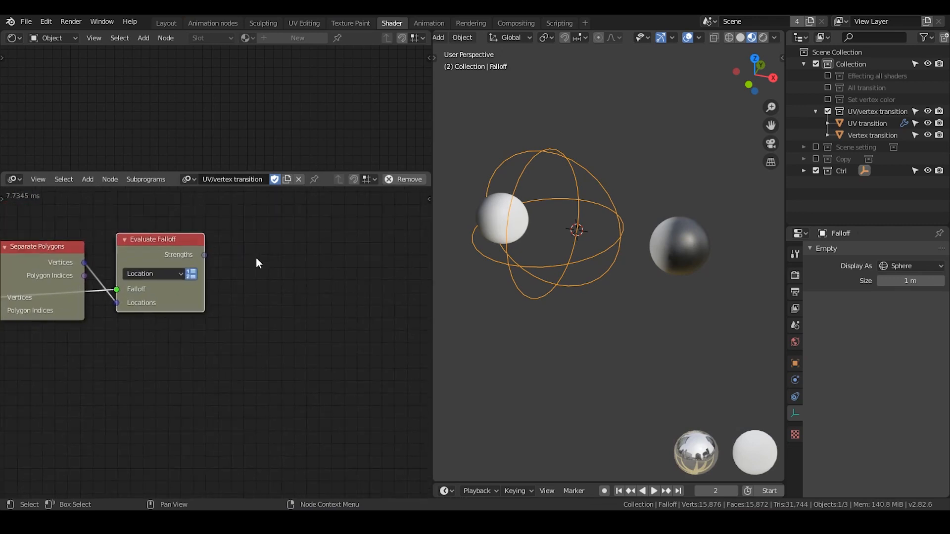
pyautogui.hotkey('ctrl', 'a')
pyautogui.write('combine co')
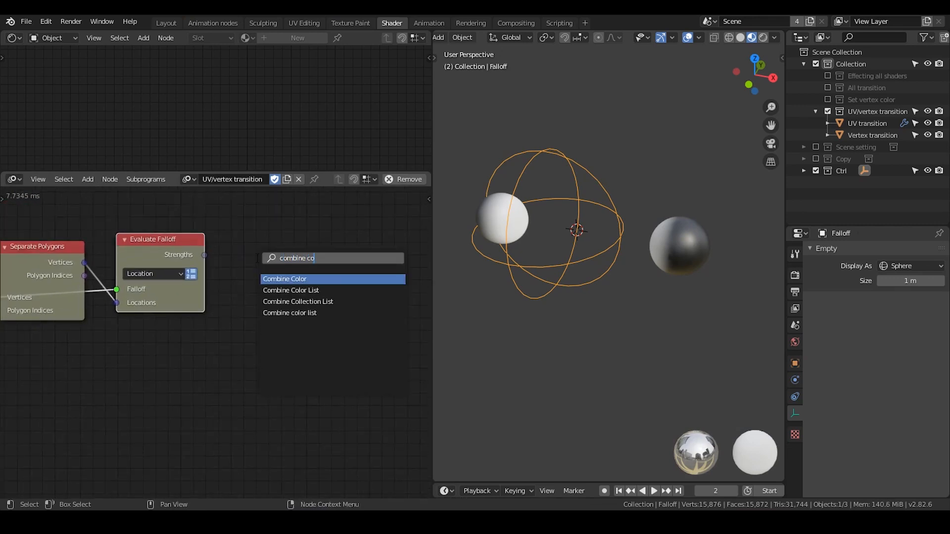
pyautogui.press('Return')
pyautogui.click(292, 241)
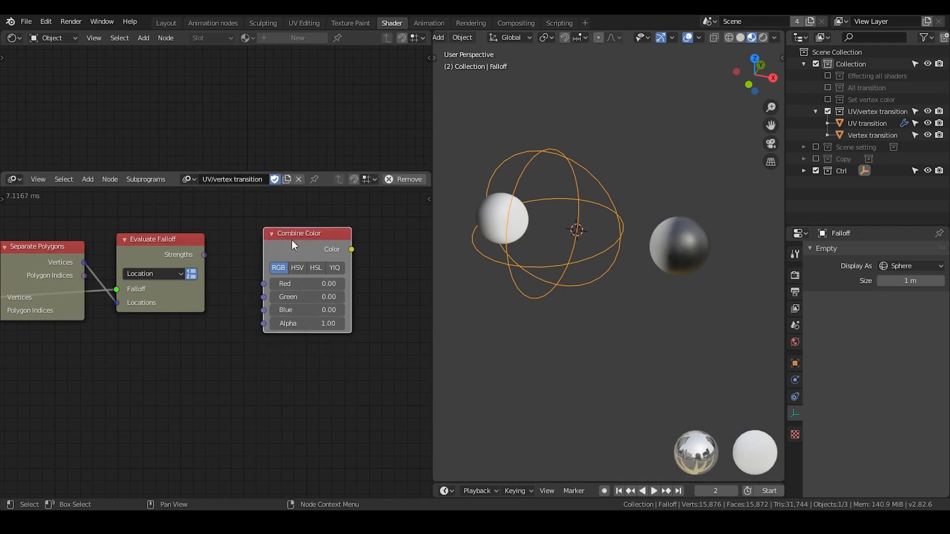
pyautogui.click(322, 268)
pyautogui.scroll(2, 345, 244)
# Try to link Evaluate Falloff's Strengths to Combine Color's Lightness, then set Lightness to 0.
pyautogui.moveTo(208, 216); pyautogui.dragTo(301, 289)
pyautogui.moveTo(223, 241); pyautogui.dragTo(302, 292)
pyautogui.moveTo(351, 290); pyautogui.dragTo(340, 291)
pyautogui.click(342, 290)
pyautogui.write('0')
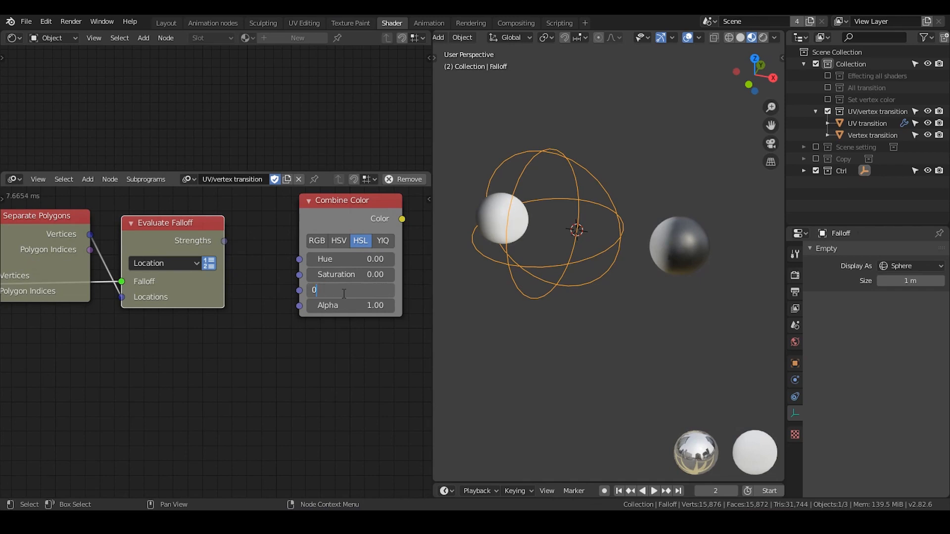
pyautogui.press('Return')
# Move Combine Color below Evaluate Falloff and create a loop through Evaluate Falloff's Strengths output.
pyautogui.moveTo(358, 218); pyautogui.dragTo(202, 363)
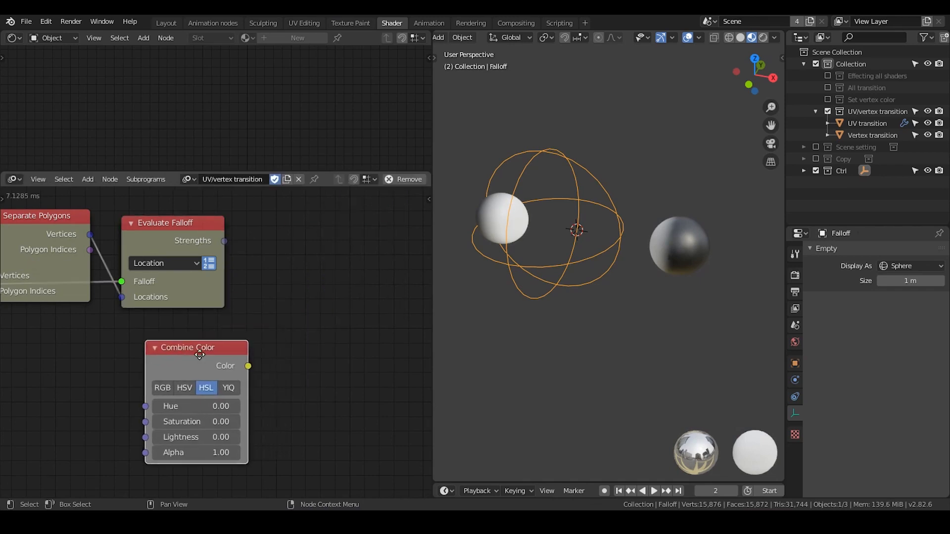
pyautogui.click(177, 259)
pyautogui.click(184, 227)
pyautogui.press('w')
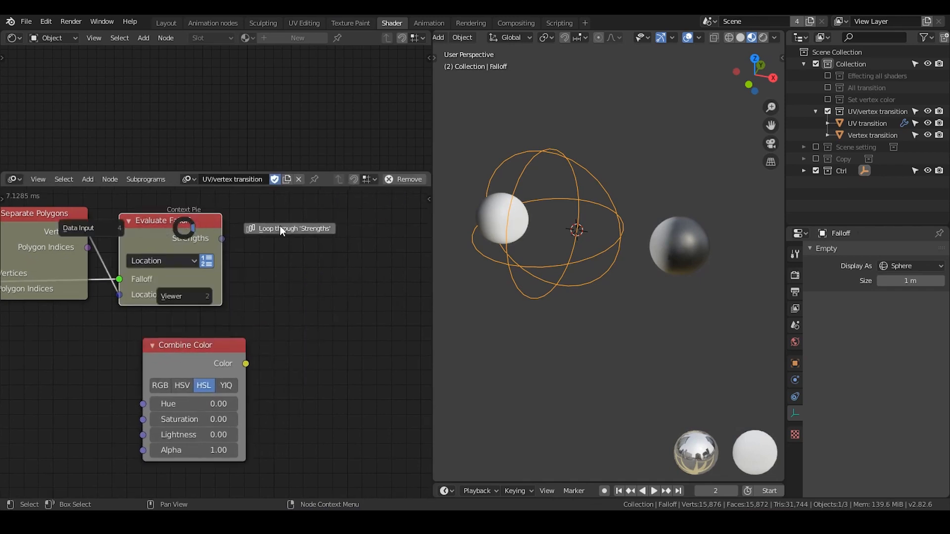
pyautogui.click(281, 226)
pyautogui.click(272, 355)
# Place Combine Color beside the Loop Input node and link the loop's Float iterator to its Lightness input.
pyautogui.moveTo(262, 344); pyautogui.dragTo(179, 263, button='middle')
pyautogui.moveTo(111, 268); pyautogui.dragTo(411, 263)
pyautogui.moveTo(390, 286); pyautogui.dragTo(305, 285, button='middle')
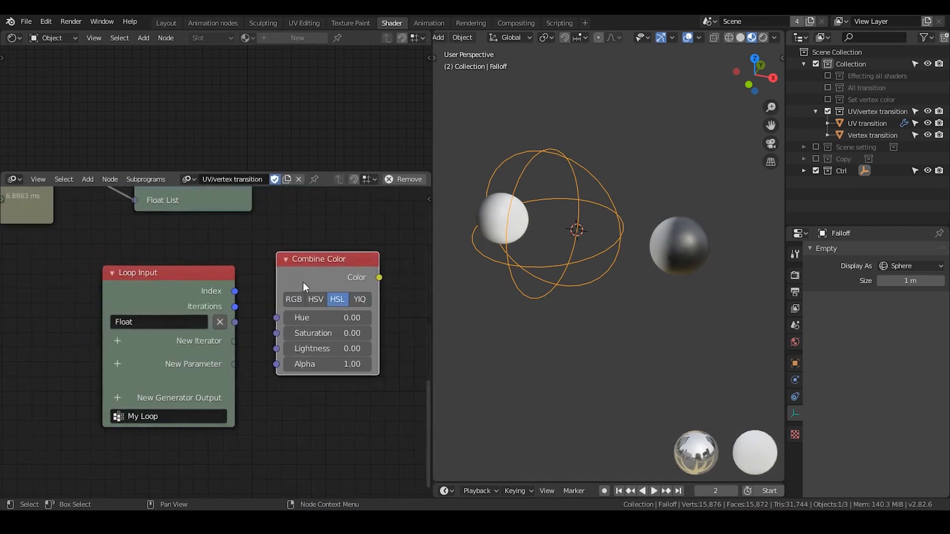
pyautogui.moveTo(322, 276); pyautogui.dragTo(349, 271)
pyautogui.moveTo(203, 301); pyautogui.dragTo(304, 348)
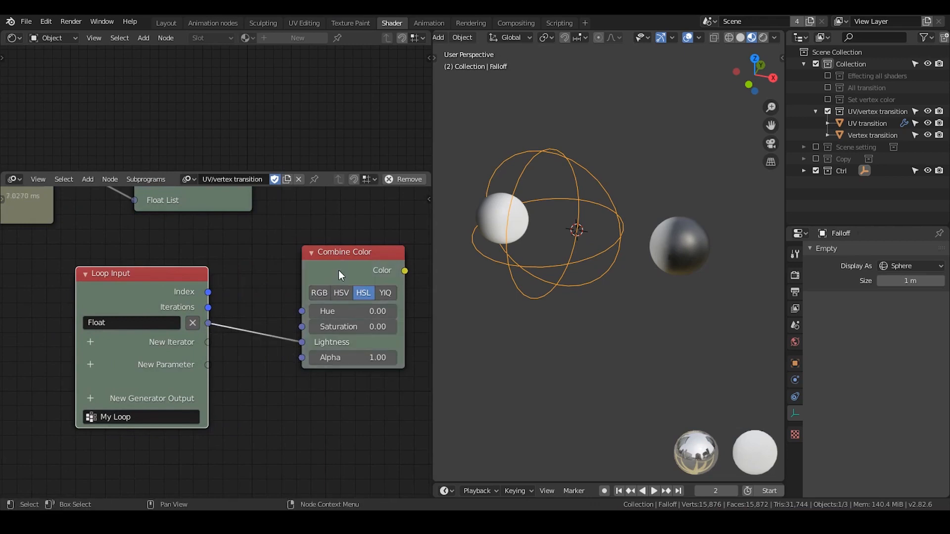
pyautogui.moveTo(339, 272); pyautogui.dragTo(296, 278)
# Add a Color List generator output to the loop and link Combine Color's Color output to it.
pyautogui.moveTo(105, 393); pyautogui.dragTo(58, 381, button='middle')
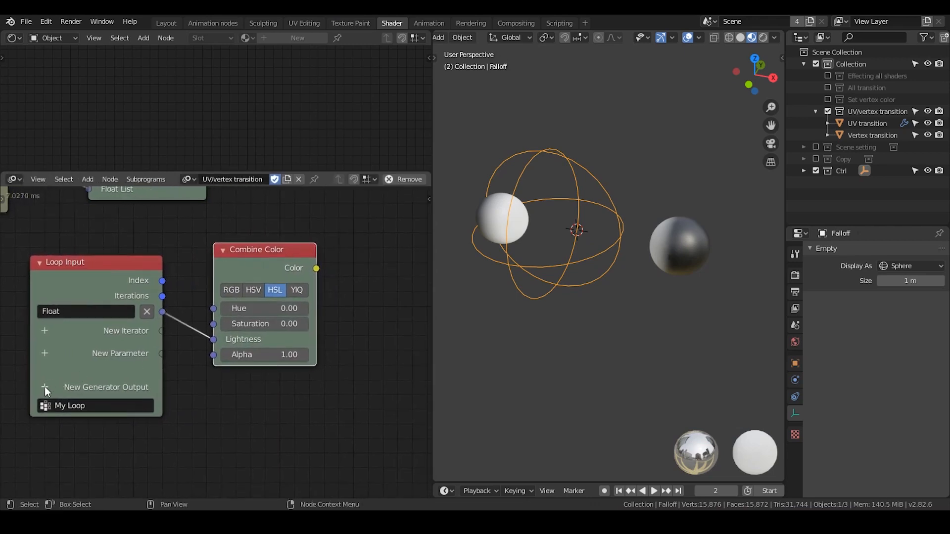
pyautogui.click(45, 386)
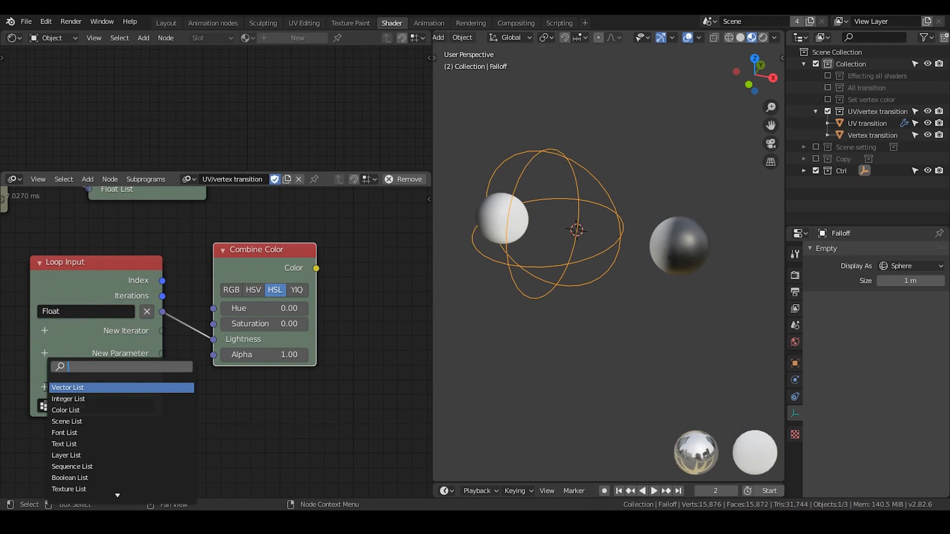
pyautogui.write('color')
pyautogui.press('Return')
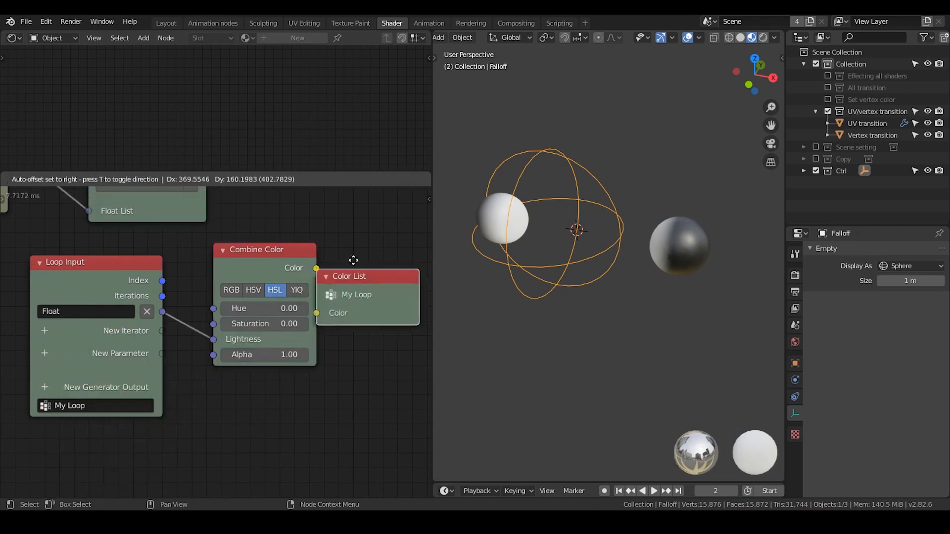
pyautogui.click(387, 239)
pyautogui.moveTo(318, 269); pyautogui.dragTo(353, 296)
# Change the network color of the My Loop nodes to light blue through the Invoke Subprogram node's color settings.
pyautogui.moveTo(195, 227)
pyautogui.mouseDown(button='middle')
pyautogui.moveTo(228, 291)
pyautogui.moveTo(221, 280)
pyautogui.mouseUp(button='middle')
pyautogui.click(177, 214)
pyautogui.press('n')
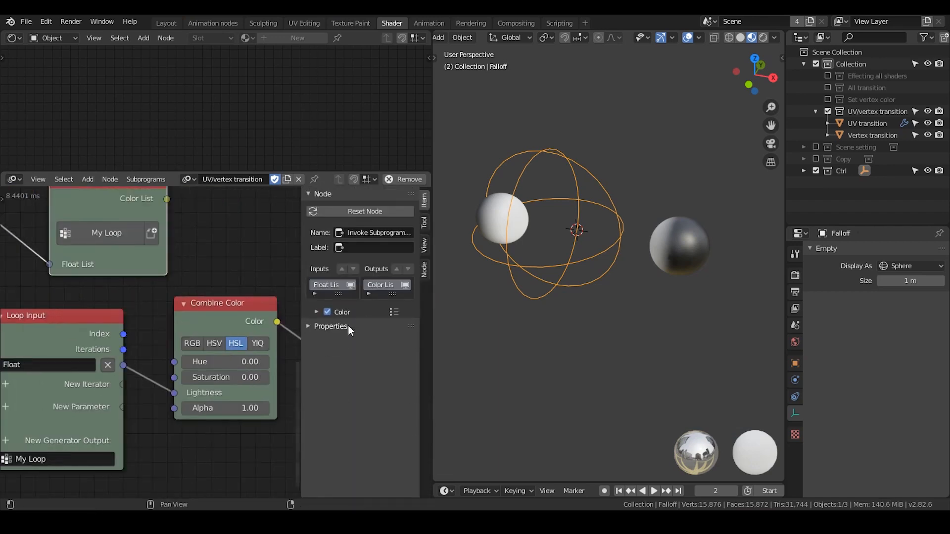
pyautogui.click(316, 312)
pyautogui.click(343, 350)
pyautogui.click(367, 250)
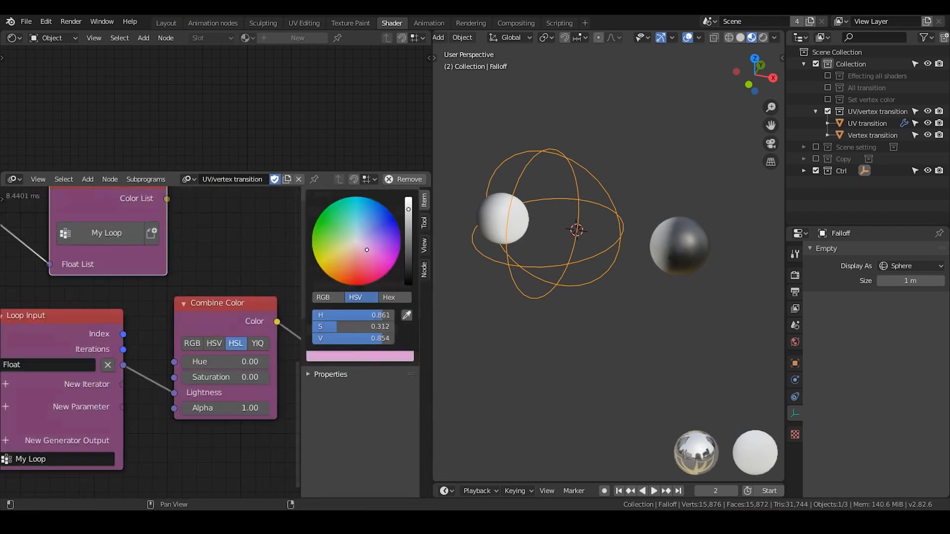
pyautogui.moveTo(366, 250); pyautogui.dragTo(365, 227)
pyautogui.scroll(3, 361, 224)
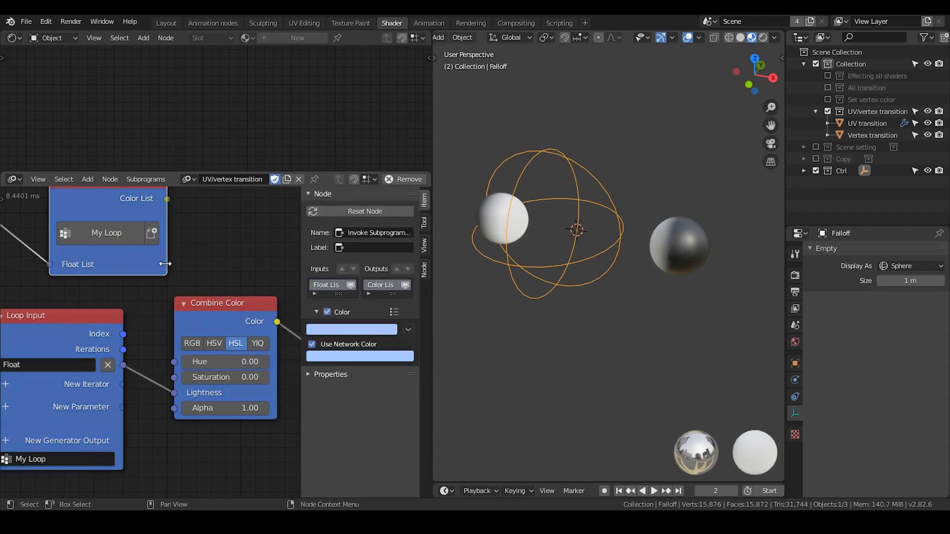
pyautogui.moveTo(200, 259); pyautogui.dragTo(215, 268, button='middle')
pyautogui.press('n')
# Tidy the layout by repositioning the Invoke Subprogram, loop and Group Input nodes.
pyautogui.moveTo(215, 248); pyautogui.dragTo(187, 243)
pyautogui.moveTo(287, 318); pyautogui.dragTo(217, 284, button='middle')
pyautogui.scroll(-2, 267, 297)
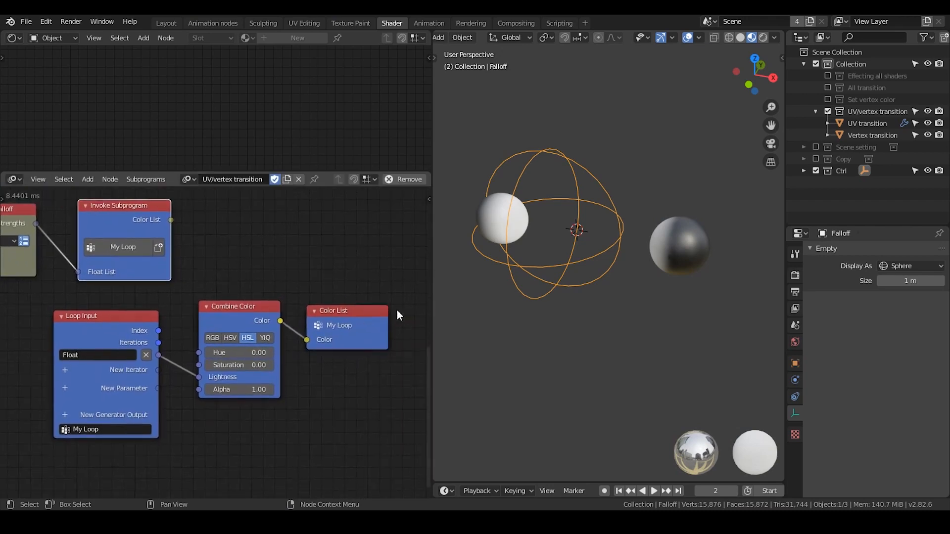
pyautogui.moveTo(60, 328); pyautogui.dragTo(70, 327)
pyautogui.moveTo(403, 316); pyautogui.dragTo(22, 448)
pyautogui.moveTo(139, 241); pyautogui.dragTo(197, 278, button='middle')
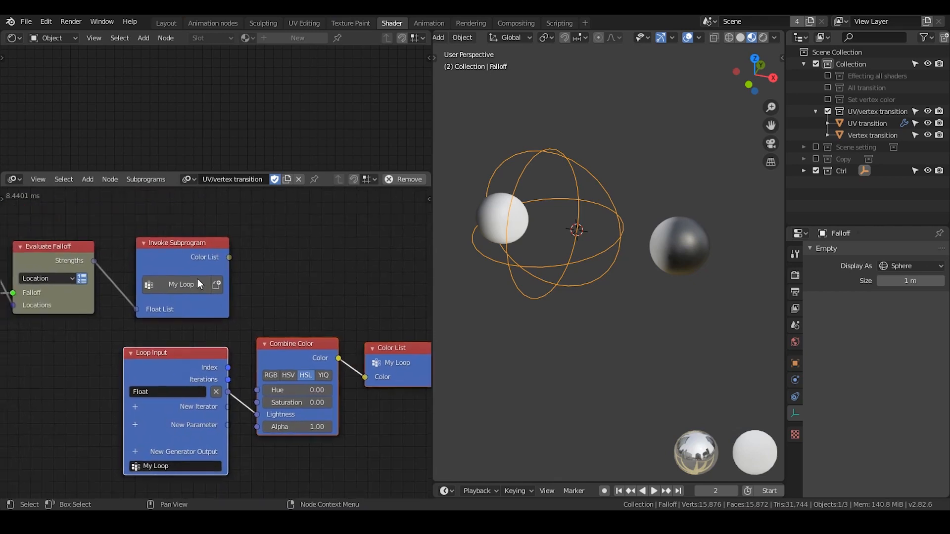
pyautogui.scroll(-3, 266, 337)
pyautogui.moveTo(118, 339); pyautogui.dragTo(267, 331, button='middle')
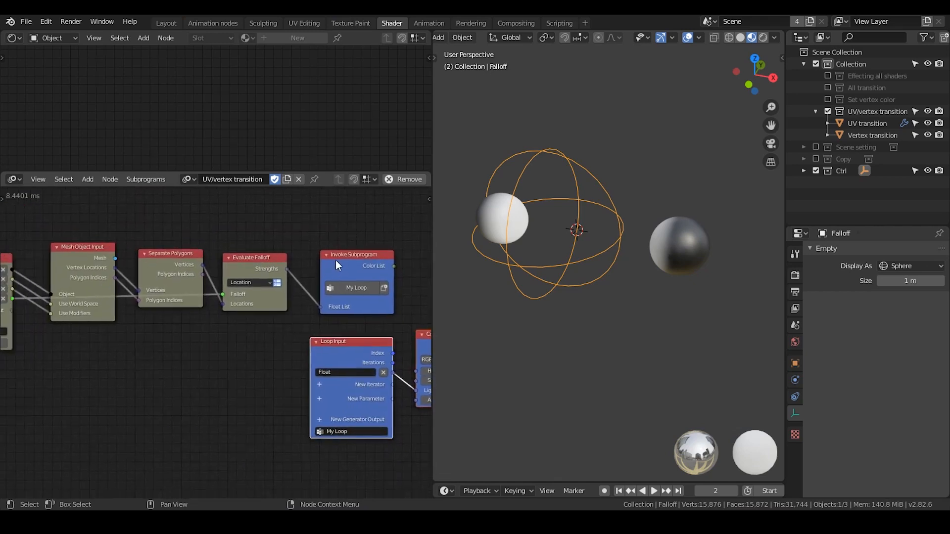
pyautogui.moveTo(331, 267); pyautogui.dragTo(315, 266)
pyautogui.moveTo(230, 306); pyautogui.dragTo(298, 292, button='middle')
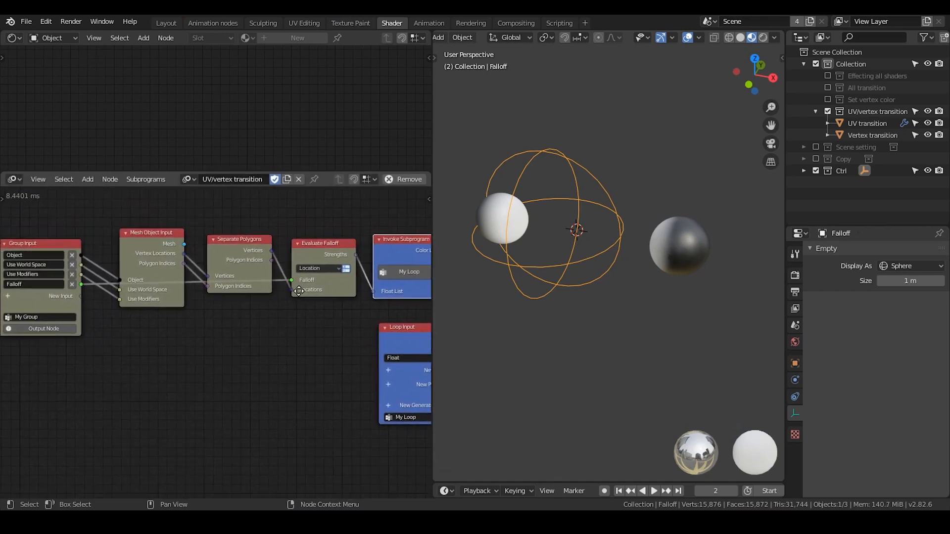
pyautogui.moveTo(46, 246); pyautogui.dragTo(57, 246)
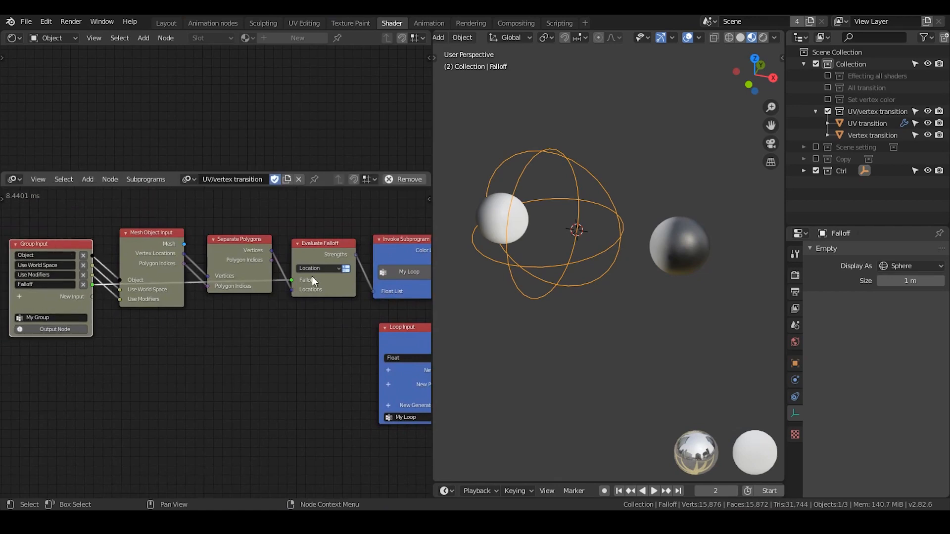
# Add a Set Vertex Color node after Invoke Subprogram and link the Color List output to its Colors input.
pyautogui.moveTo(252, 286); pyautogui.dragTo(117, 293, button='middle')
pyautogui.scroll(3, 277, 317)
pyautogui.moveTo(288, 312); pyautogui.dragTo(337, 305, button='middle')
pyautogui.scroll(-4, 208, 351)
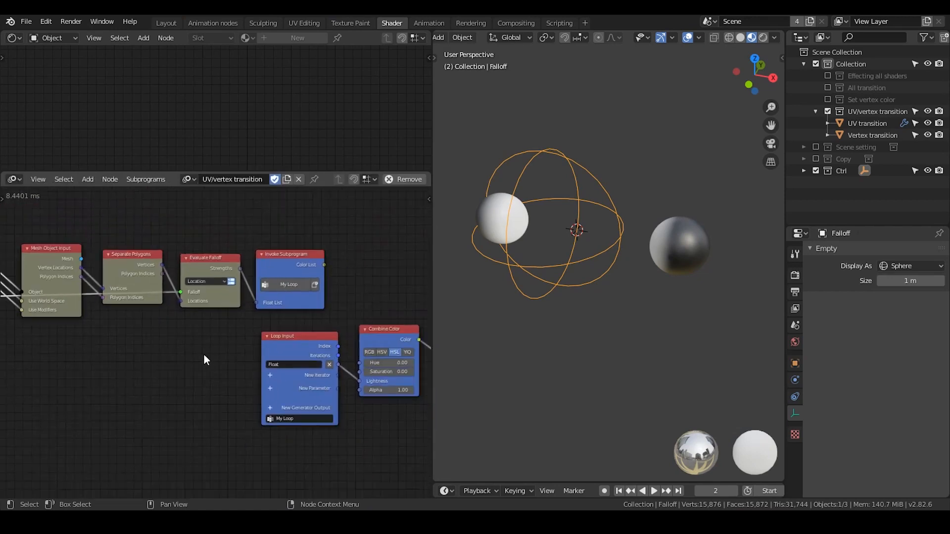
pyautogui.moveTo(162, 356); pyautogui.dragTo(47, 356, button='middle')
pyautogui.scroll(7, 204, 330)
pyautogui.moveTo(213, 319); pyautogui.dragTo(210, 343, button='middle')
pyautogui.hotkey('ctrl', 'a')
pyautogui.write('set ver')
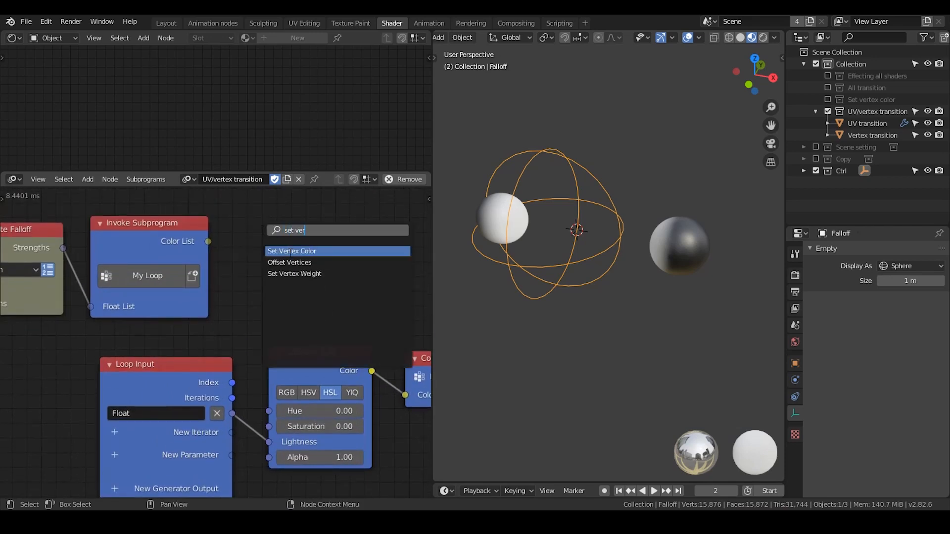
pyautogui.click(290, 251)
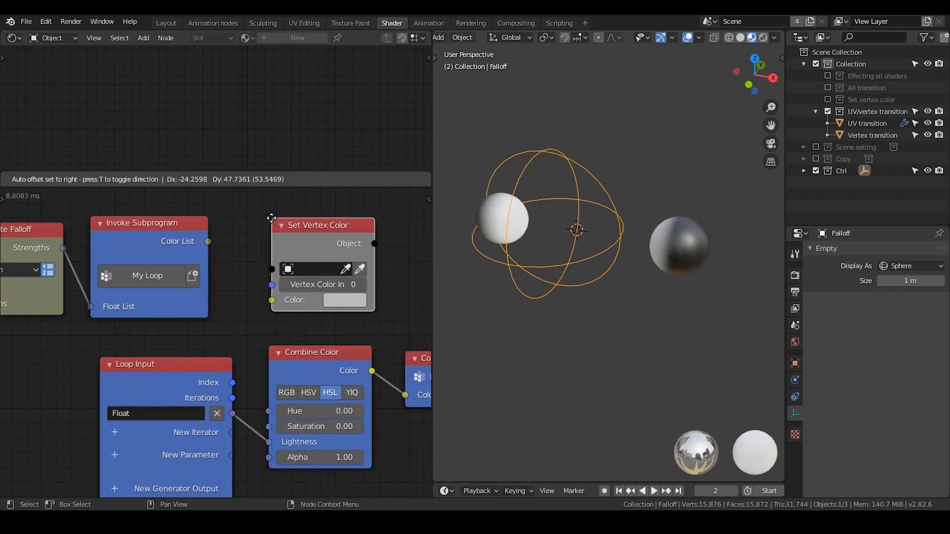
pyautogui.click(290, 251)
pyautogui.moveTo(208, 241); pyautogui.dragTo(271, 300)
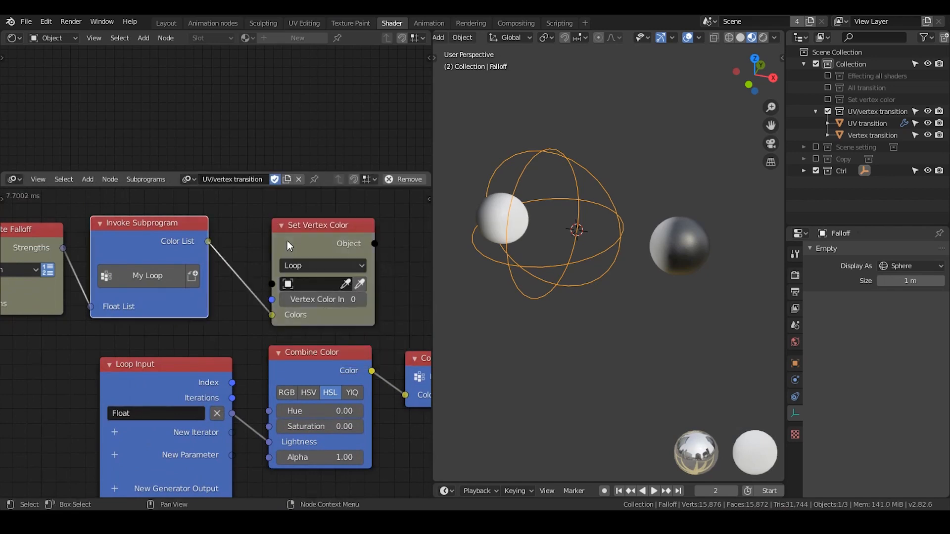
pyautogui.moveTo(287, 241); pyautogui.dragTo(267, 217)
# Feed Set Vertex Color's Object from the Group Input node and its Vertex Color Index from a new group input.
pyautogui.scroll(-4, 237, 267)
pyautogui.moveTo(191, 288); pyautogui.dragTo(378, 256, button='middle')
pyautogui.scroll(-1, 291, 277)
pyautogui.moveTo(399, 260); pyautogui.dragTo(49, 255)
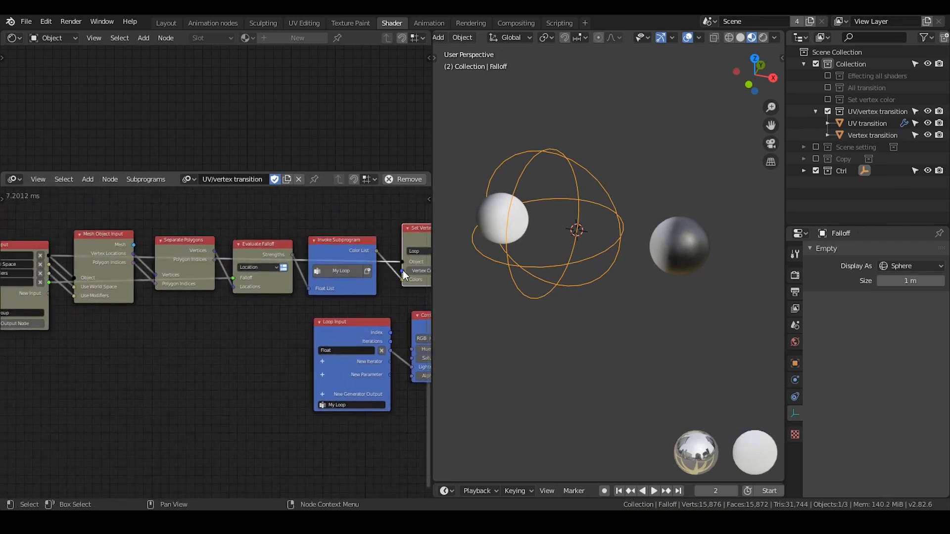
pyautogui.moveTo(403, 271); pyautogui.dragTo(46, 293)
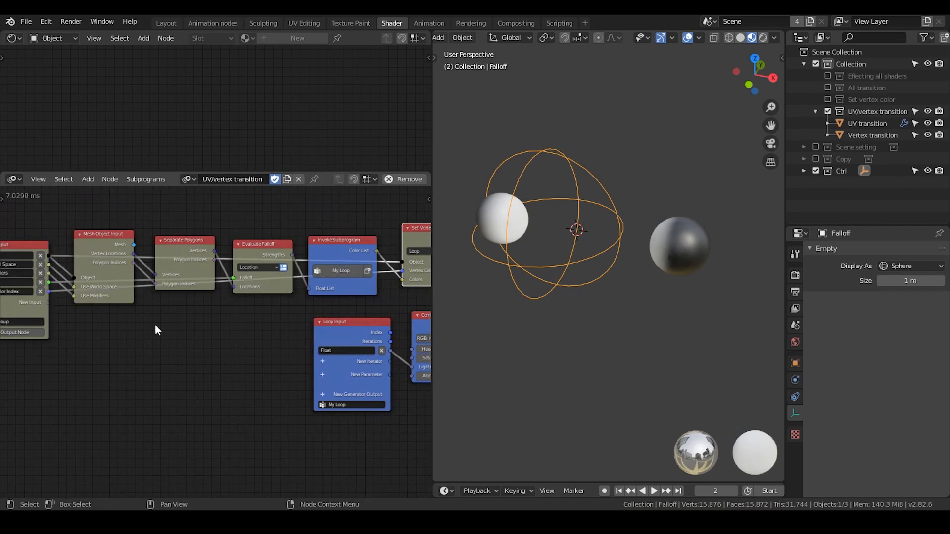
pyautogui.moveTo(155, 325); pyautogui.dragTo(123, 311, button='middle')
pyautogui.scroll(2, 212, 309)
pyautogui.moveTo(368, 224); pyautogui.dragTo(371, 224)
# Select the Vertex transition sphere to view its vertex color layer and material nodes.
pyautogui.moveTo(354, 281); pyautogui.dragTo(221, 280, button='middle')
pyautogui.scroll(1, 221, 280)
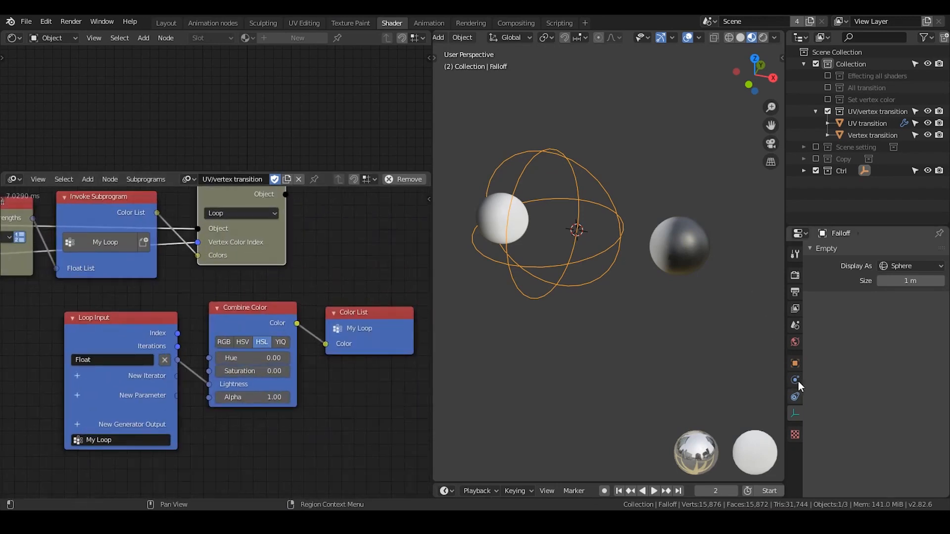
pyautogui.click(487, 213)
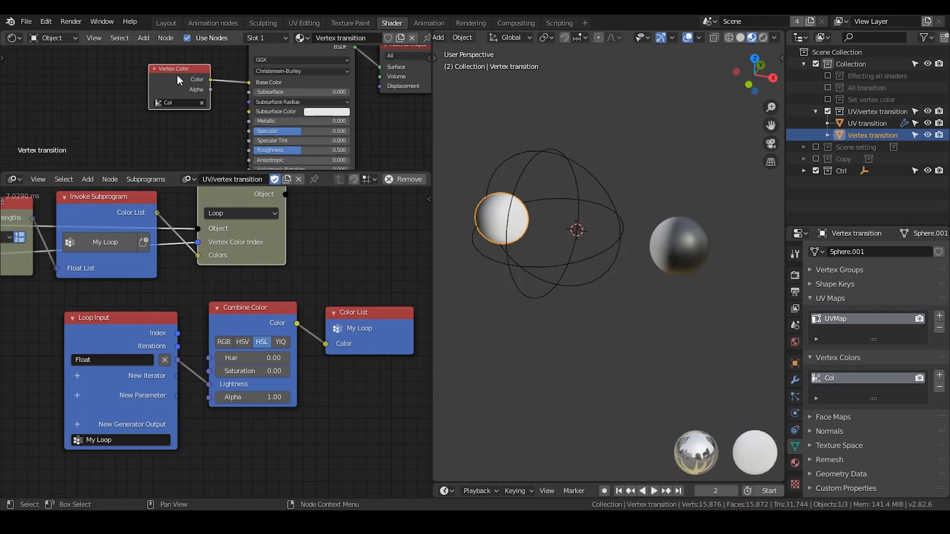
# Move the Vertex Color node farther from the Principled shader, then duplicate it and delete the copy.
pyautogui.moveTo(181, 75); pyautogui.dragTo(144, 70)
pyautogui.hotkey('shift', 'd')
pyautogui.click(133, 110)
pyautogui.press('x')
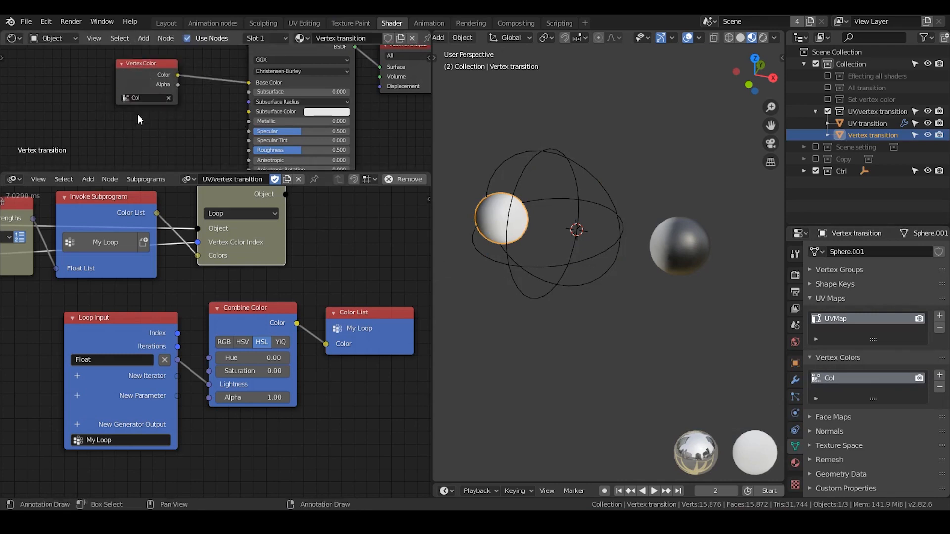
# Collapse the Evaluate Falloff and Separate Polygons nodes and reposition them in the node chain.
pyautogui.keyDown('ctrl'); pyautogui.hscroll(-6, 108, 270); pyautogui.keyUp('ctrl')
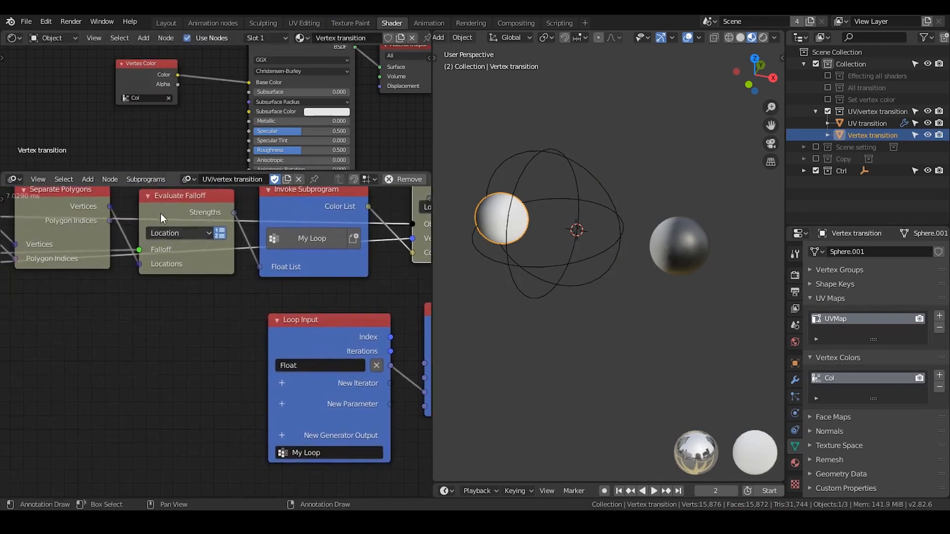
pyautogui.moveTo(85, 204); pyautogui.dragTo(79, 221)
pyautogui.click(149, 196)
pyautogui.moveTo(177, 195); pyautogui.dragTo(170, 238)
pyautogui.click(18, 207)
pyautogui.moveTo(38, 208); pyautogui.dragTo(31, 235)
# Expand the Separate Polygons node again and reposition it together with the Mesh Object Input node.
pyautogui.moveTo(40, 262); pyautogui.dragTo(268, 274, button='middle')
pyautogui.scroll(2, 267, 273)
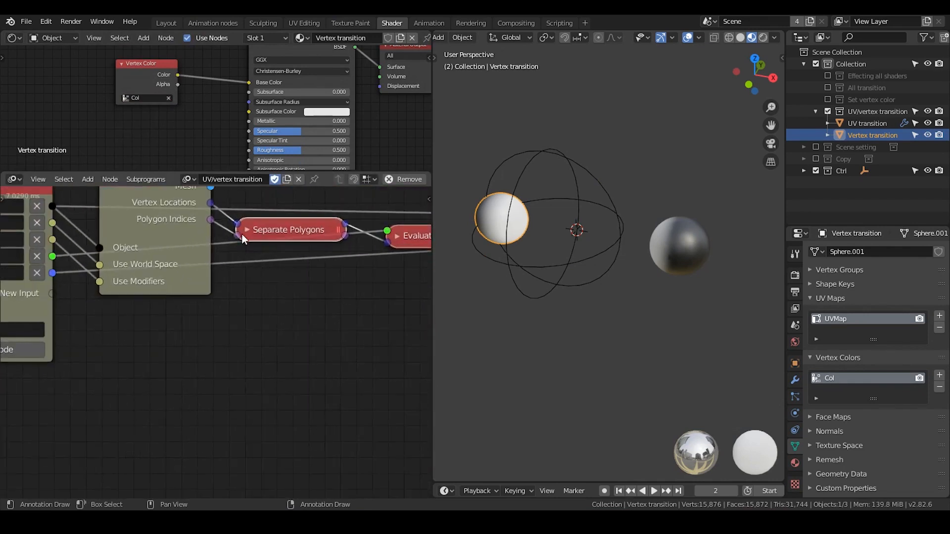
pyautogui.click(244, 231)
pyautogui.moveTo(255, 231); pyautogui.dragTo(263, 212)
pyautogui.moveTo(227, 260); pyautogui.dragTo(252, 322, button='middle')
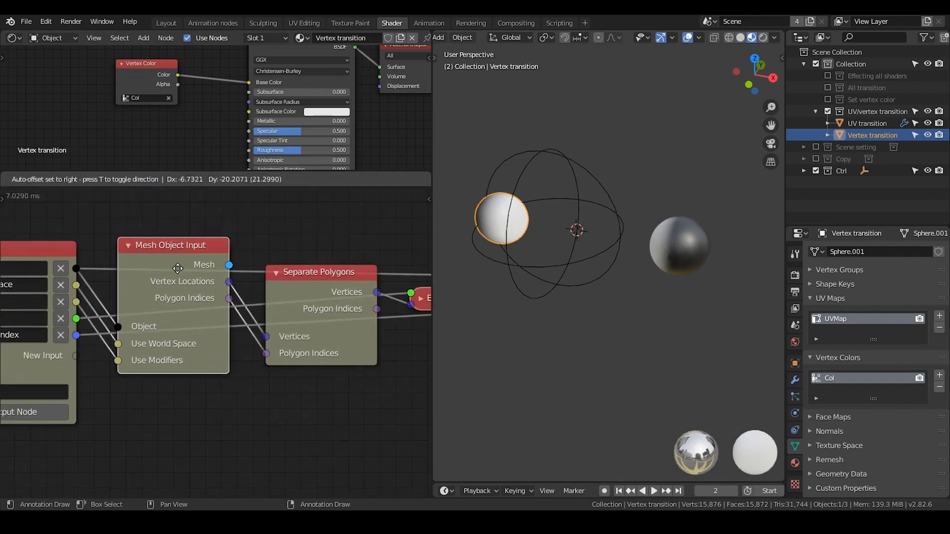
# Open the UV Editing workspace and examine the Vertex transition sphere's mesh next to its UV layout.
pyautogui.click(304, 23)
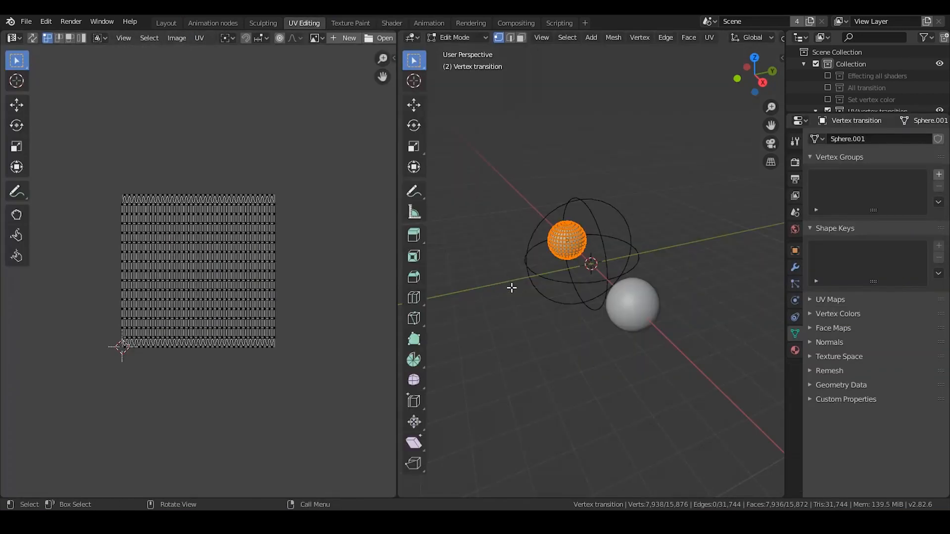
pyautogui.scroll(5, 512, 287)
pyautogui.moveTo(512, 286); pyautogui.dragTo(605, 267, button='middle')
pyautogui.scroll(4, 632, 256)
pyautogui.scroll(1, 582, 291)
pyautogui.scroll(4, 240, 293)
pyautogui.moveTo(216, 293); pyautogui.dragTo(208, 289, button='middle')
pyautogui.scroll(-1, 207, 290)
pyautogui.moveTo(192, 252); pyautogui.dragTo(224, 236, button='middle')
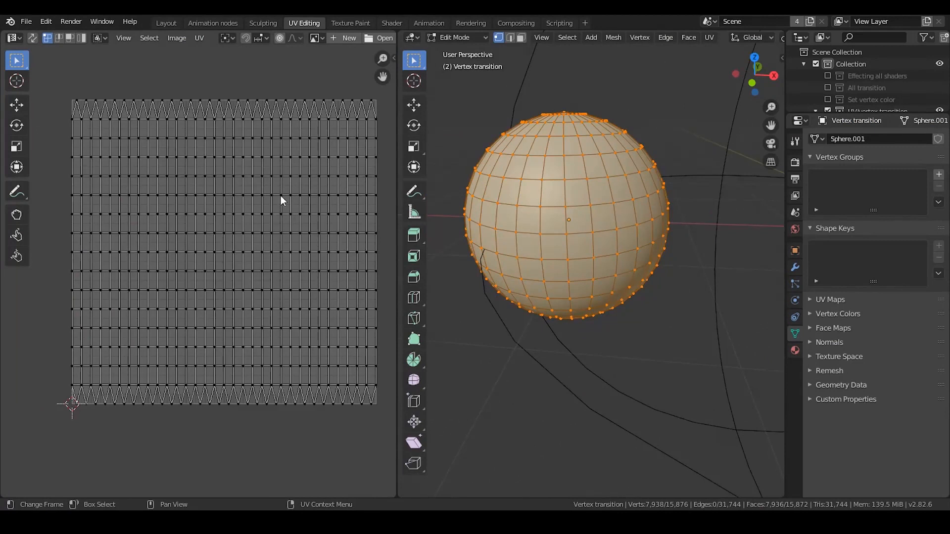
# Select a single UV vertex in the upper middle of the sphere's UV layout.
pyautogui.scroll(3, 278, 195)
pyautogui.scroll(-3, 232, 192)
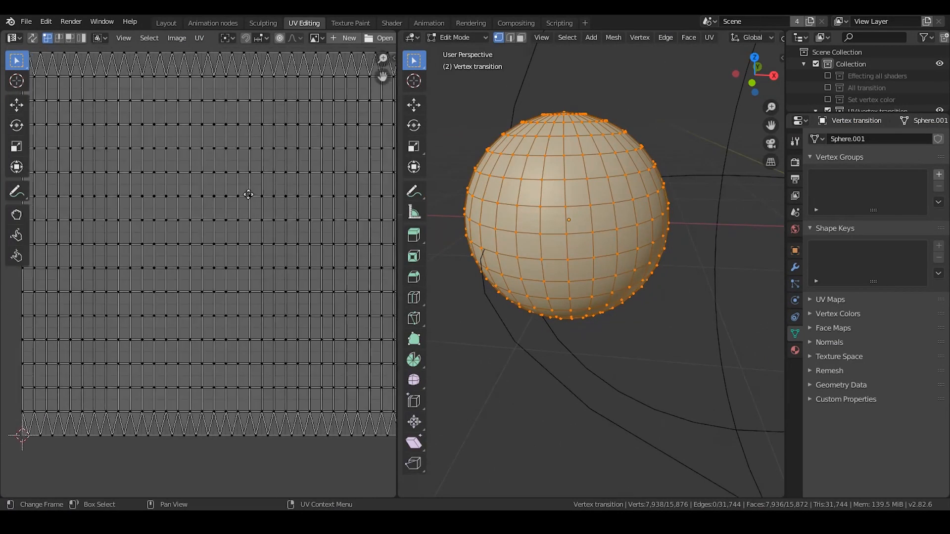
pyautogui.scroll(1, 250, 195)
pyautogui.click(227, 162)
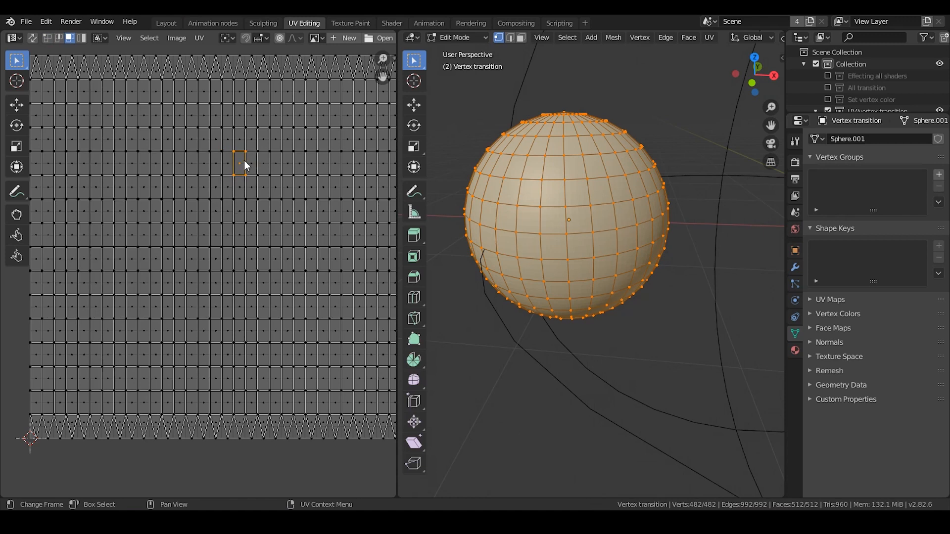
# Examine the corner vertices of the highlighted face in the sphere's UV layout by selecting its upper corner.
pyautogui.scroll(4, 245, 179)
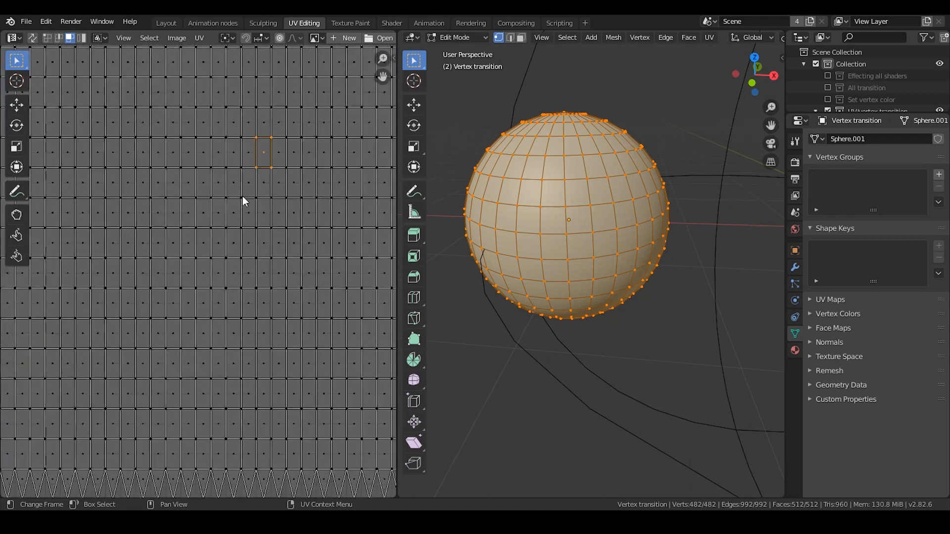
pyautogui.click(225, 124)
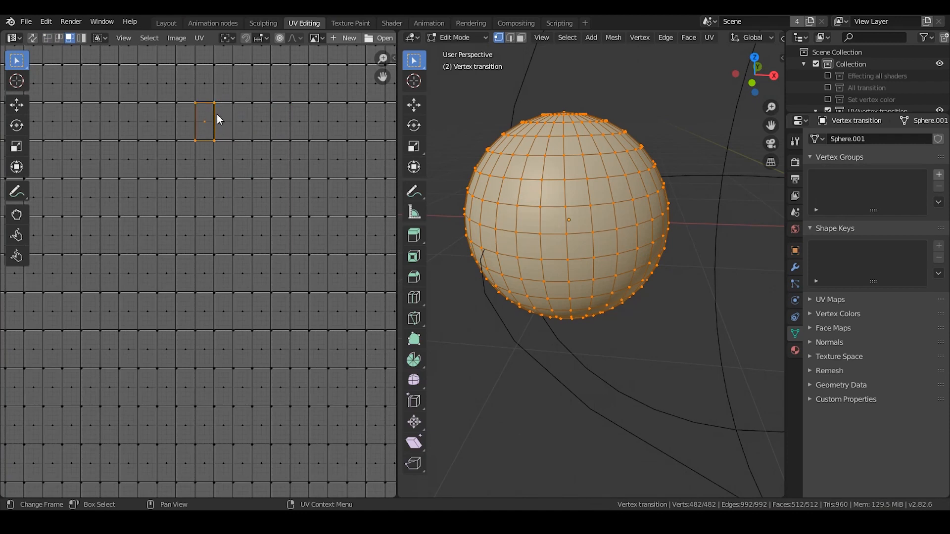
pyautogui.click(214, 102)
pyautogui.press('1')
pyautogui.click(214, 102)
# Return to the Shader workspace and nudge the Separate Polygons and Set Vertex Color nodes within the node chain.
pyautogui.click(386, 23)
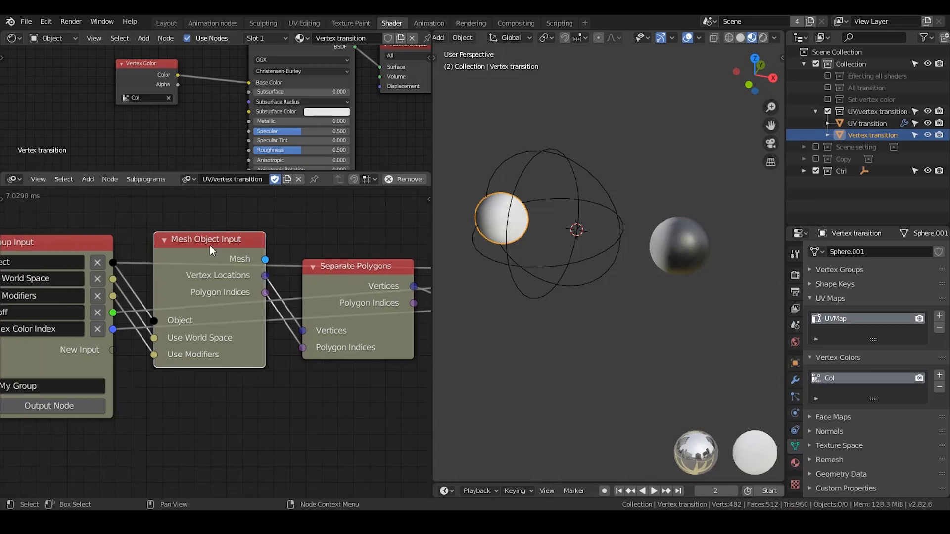
pyautogui.moveTo(210, 245); pyautogui.dragTo(210, 258)
pyautogui.moveTo(362, 276); pyautogui.dragTo(242, 254, button='middle')
pyautogui.moveTo(242, 254); pyautogui.dragTo(241, 272)
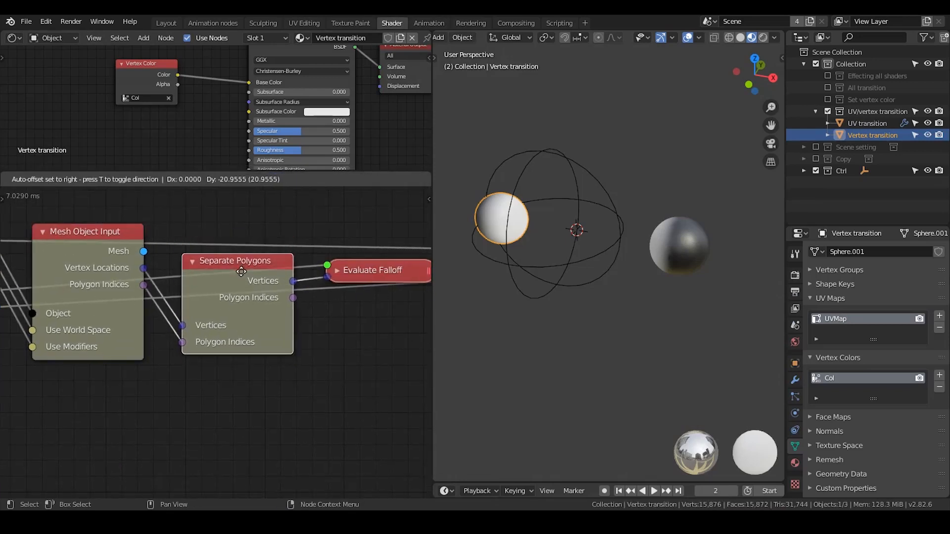
pyautogui.scroll(-2, 321, 289)
pyautogui.moveTo(340, 290); pyautogui.dragTo(218, 274, button='middle')
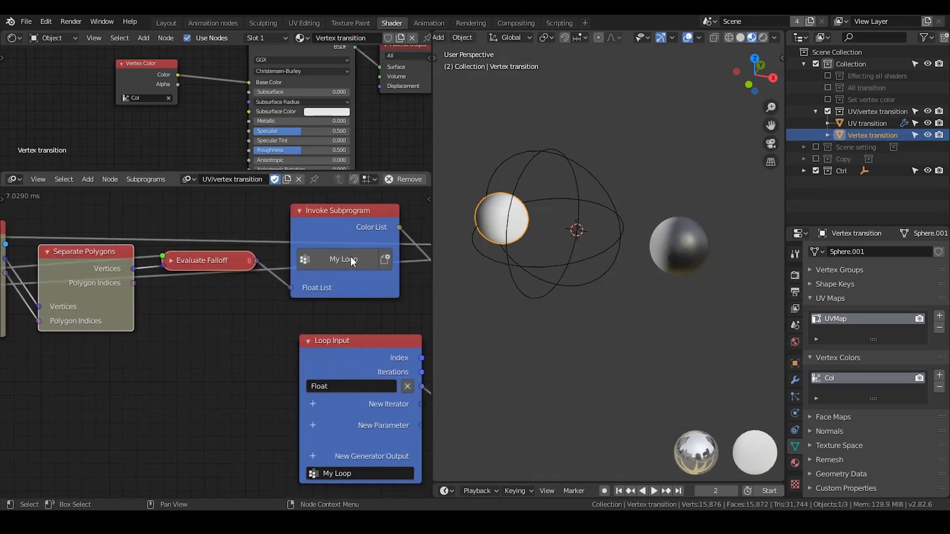
pyautogui.moveTo(335, 283); pyautogui.dragTo(148, 266, button='middle')
pyautogui.moveTo(299, 265); pyautogui.dragTo(293, 306, button='middle')
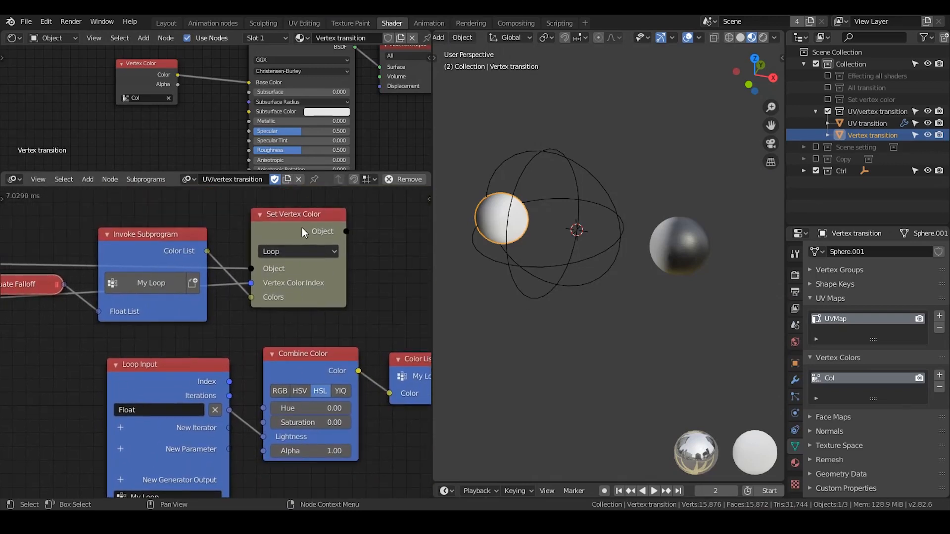
pyautogui.moveTo(302, 227); pyautogui.dragTo(309, 231)
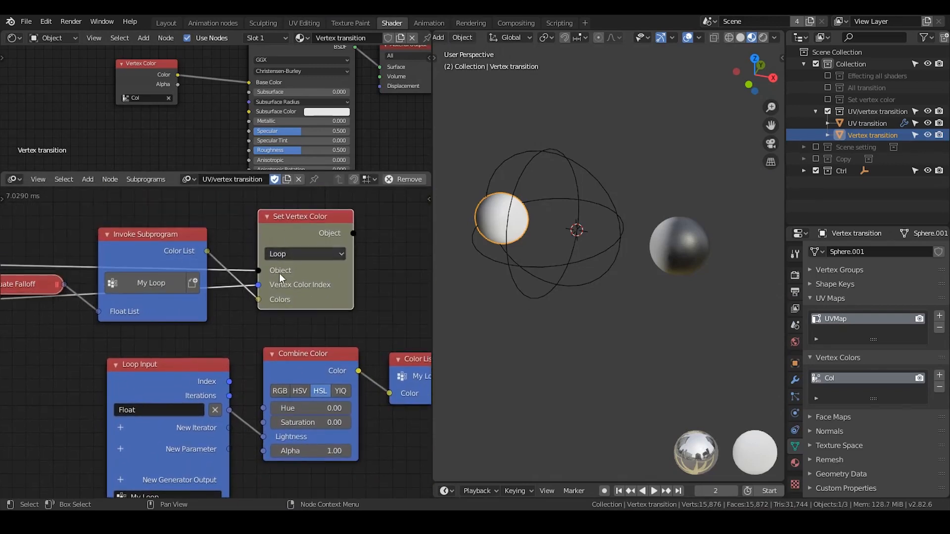
# Nudge the collapsed Evaluate Falloff node slightly closer to the Separate Polygons node.
pyautogui.moveTo(223, 295); pyautogui.dragTo(228, 295, button='middle')
pyautogui.moveTo(120, 269)
pyautogui.mouseDown(button='middle')
pyautogui.moveTo(245, 248)
pyautogui.moveTo(244, 271)
pyautogui.moveTo(1, 274)
pyautogui.mouseUp(button='middle')
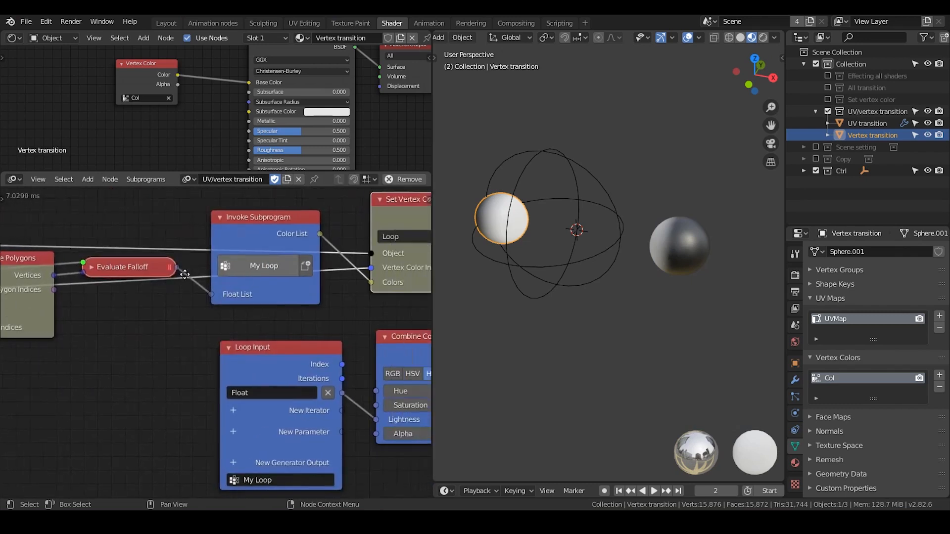
pyautogui.moveTo(398, 274); pyautogui.dragTo(298, 274, button='middle')
pyautogui.moveTo(237, 285)
pyautogui.mouseDown(button='middle')
pyautogui.moveTo(279, 280)
pyautogui.moveTo(310, 297)
pyautogui.mouseUp(button='middle')
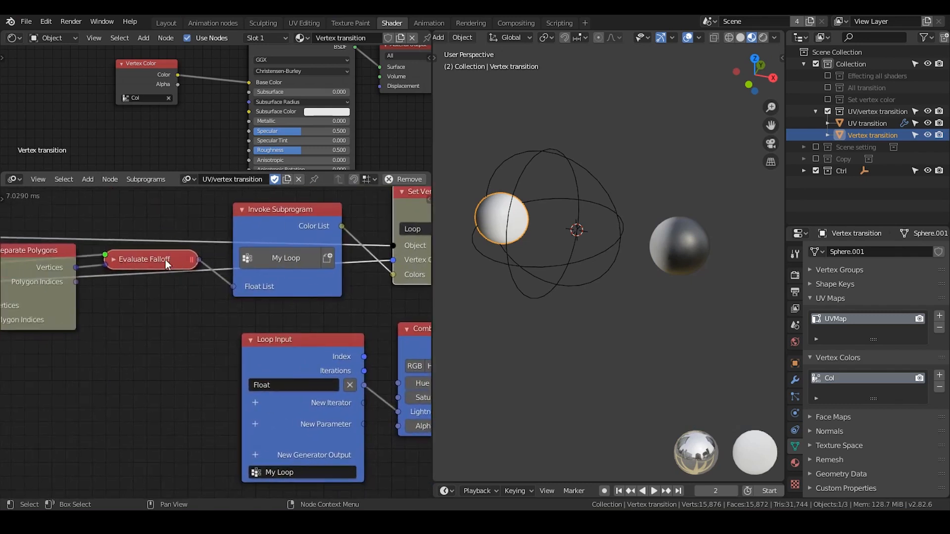
pyautogui.moveTo(165, 259)
pyautogui.mouseDown()
pyautogui.moveTo(220, 256)
pyautogui.moveTo(162, 259)
pyautogui.mouseUp()
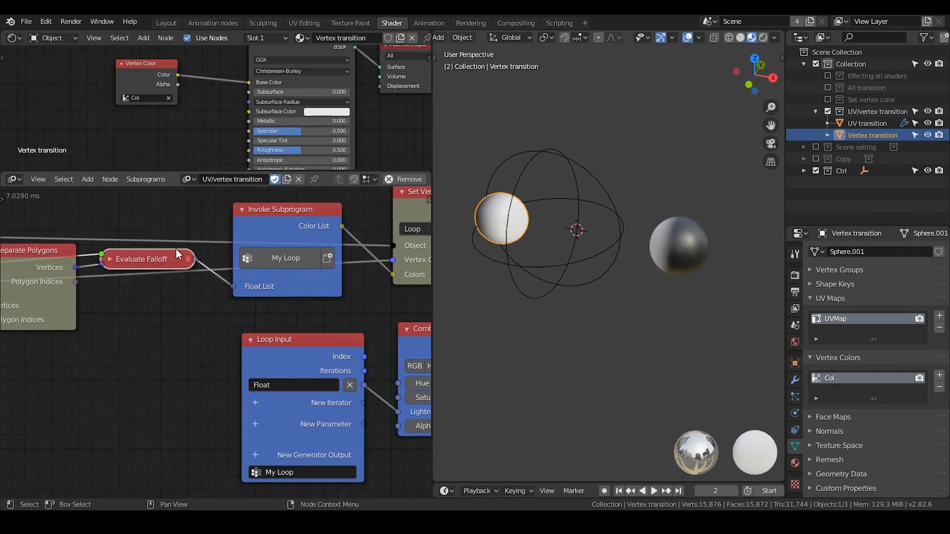
# Add a UV Map Data Output node above the Invoke Subprogram node.
pyautogui.moveTo(180, 246); pyautogui.dragTo(157, 335, button='middle')
pyautogui.hotkey('ctrl', 'a')
pyautogui.write('uv')
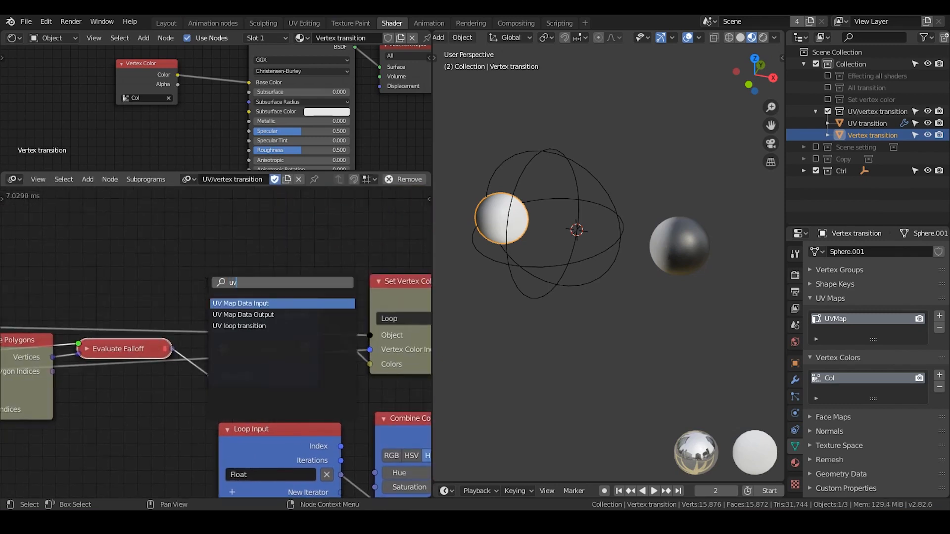
pyautogui.write(' map')
pyautogui.press('Down')
pyautogui.press('Return')
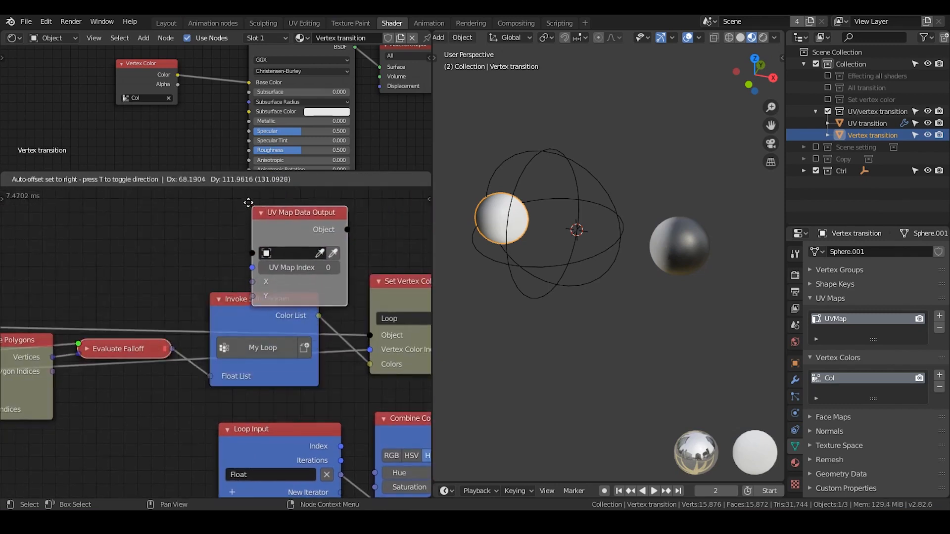
pyautogui.click(228, 191)
# Try pulling a link out of Evaluate Falloff and delete the UV Map Data Output node.
pyautogui.moveTo(166, 344); pyautogui.dragTo(198, 294)
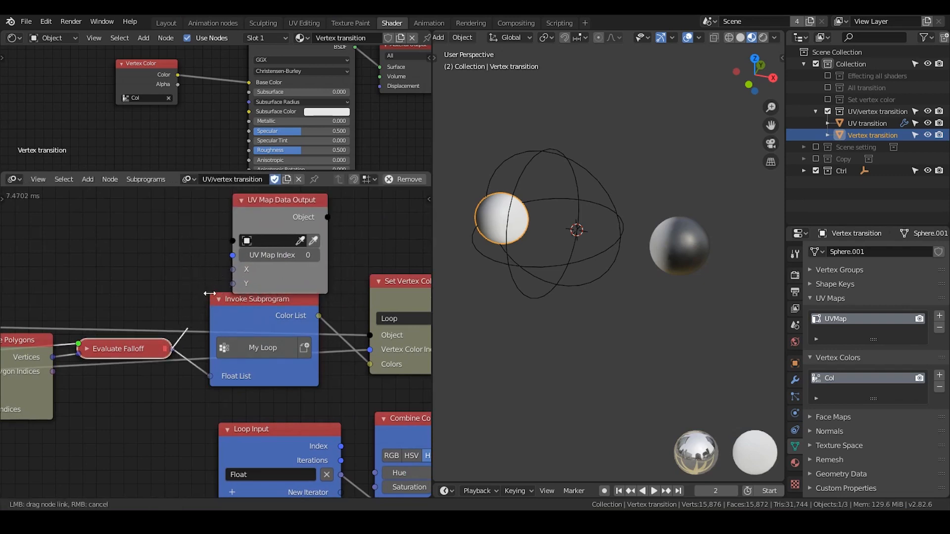
pyautogui.click(257, 212)
pyautogui.press('x')
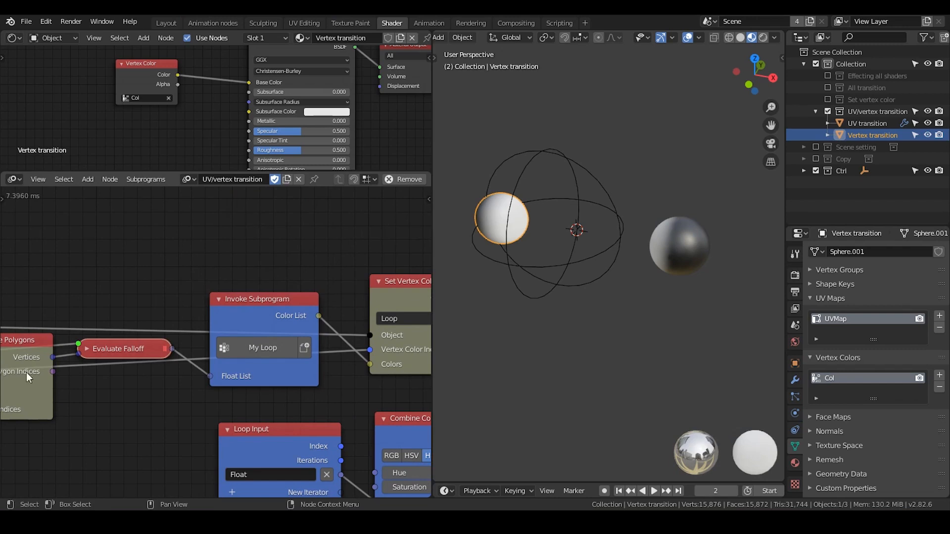
# Collapse the Loop Input, Combine Color and Color List nodes and place them directly beneath the Invoke Subprogram node.
pyautogui.moveTo(228, 301); pyautogui.dragTo(159, 296, button='middle')
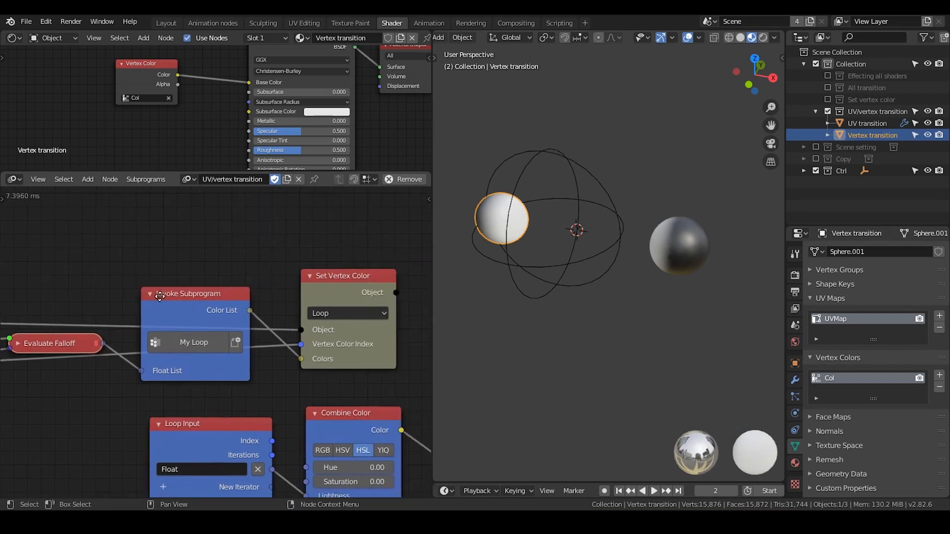
pyautogui.moveTo(291, 330); pyautogui.dragTo(184, 271, button='middle')
pyautogui.scroll(-2, 280, 253)
pyautogui.moveTo(380, 331); pyautogui.dragTo(31, 465)
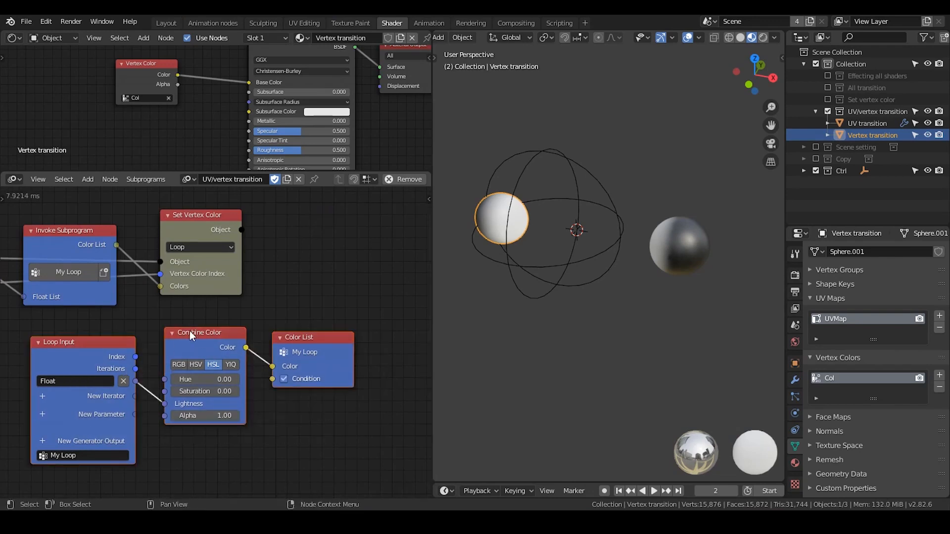
pyautogui.press('h')
pyautogui.moveTo(184, 329); pyautogui.dragTo(115, 314)
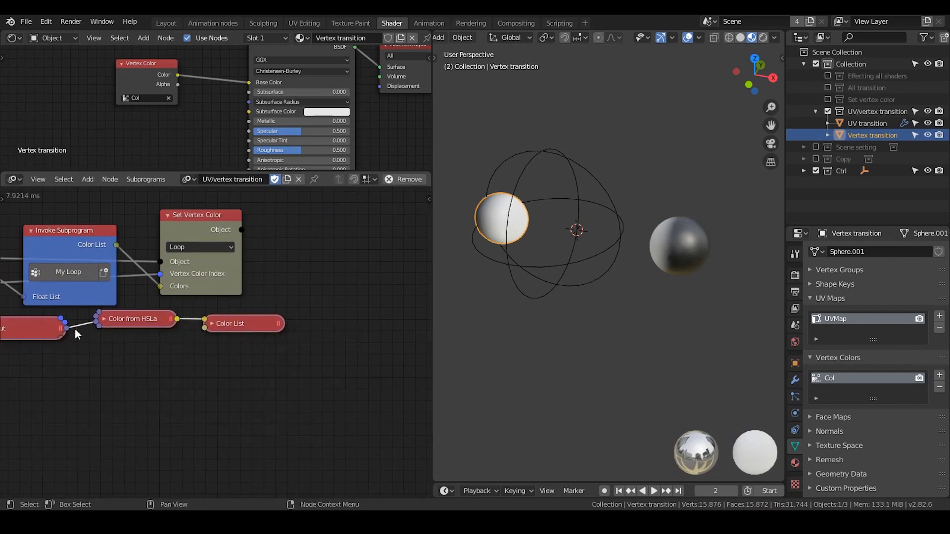
pyautogui.moveTo(75, 330); pyautogui.dragTo(246, 332, button='middle')
pyautogui.scroll(-4, 238, 332)
pyautogui.moveTo(286, 332); pyautogui.dragTo(244, 333)
pyautogui.click(244, 333)
# Move the whole My Group node chain to an empty area and rename the group "transition test".
pyautogui.scroll(-2, 280, 344)
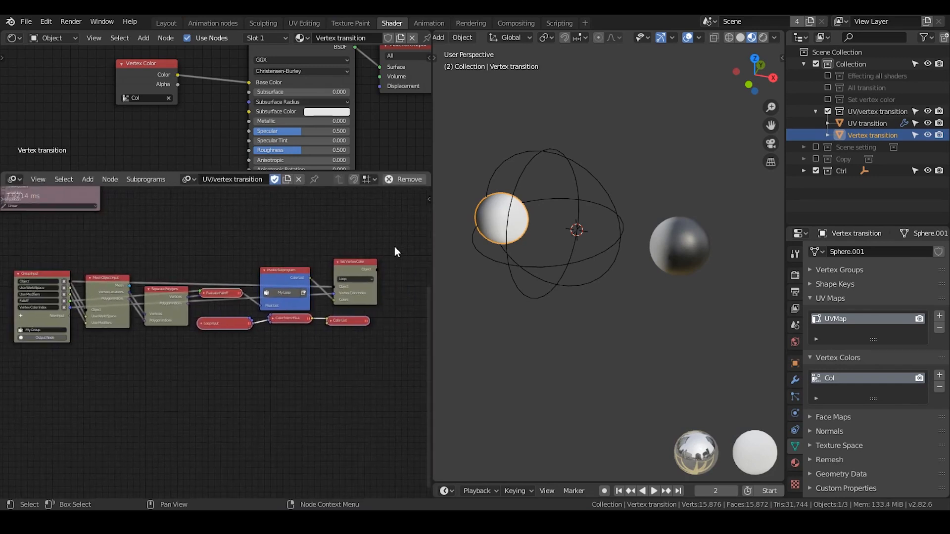
pyautogui.moveTo(393, 247); pyautogui.dragTo(25, 401)
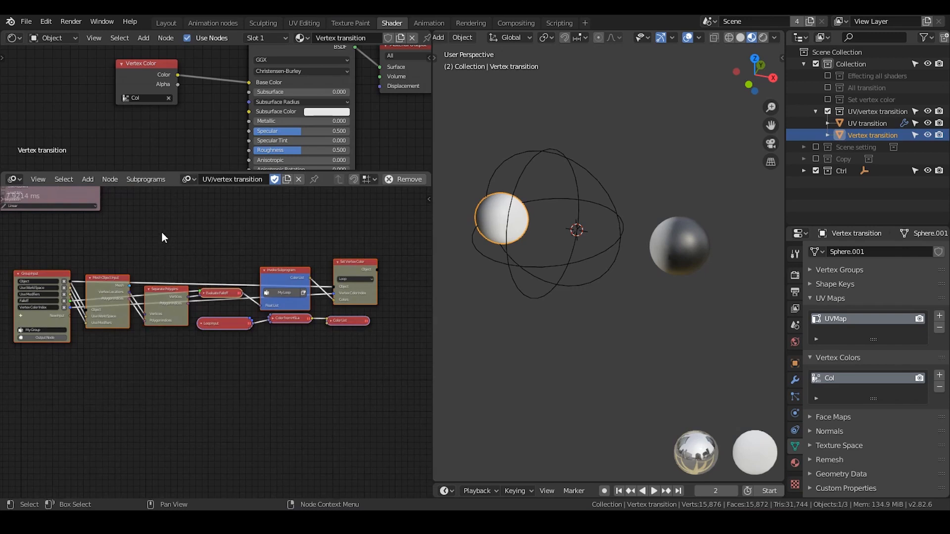
pyautogui.press('g')
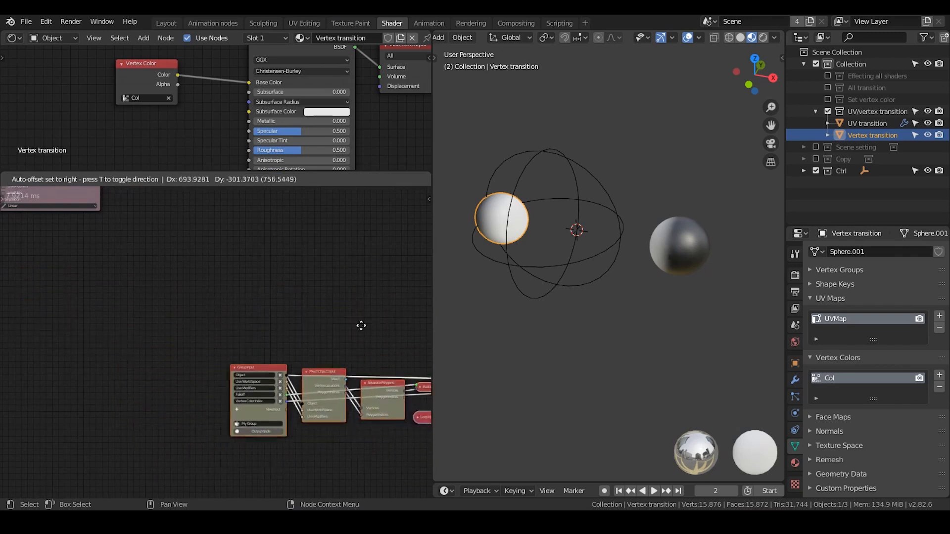
pyautogui.click(202, 269)
pyautogui.scroll(2, 222, 294)
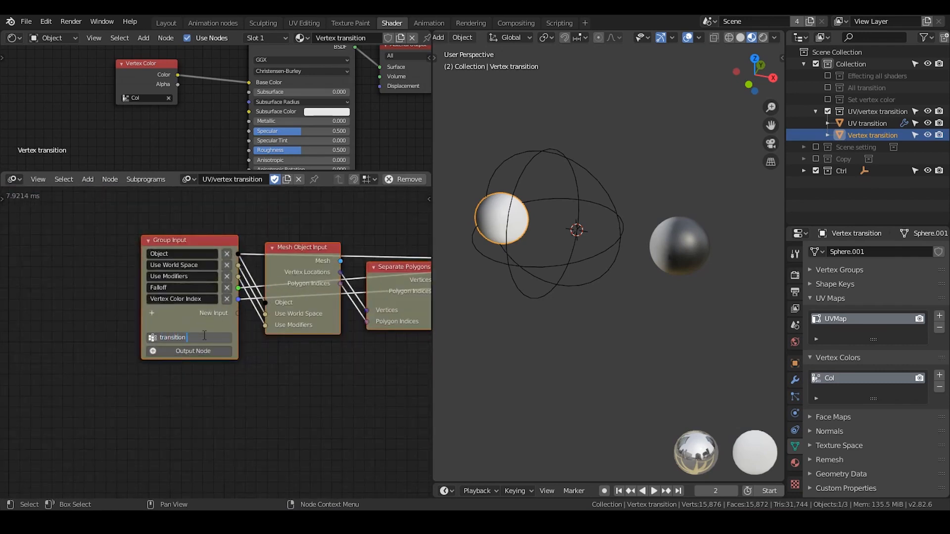
pyautogui.press('Return')
# Add an Invoke Subprogram node for the "transition test" group beside the Vertex color transition loop node.
pyautogui.moveTo(197, 267); pyautogui.dragTo(224, 494, button='middle')
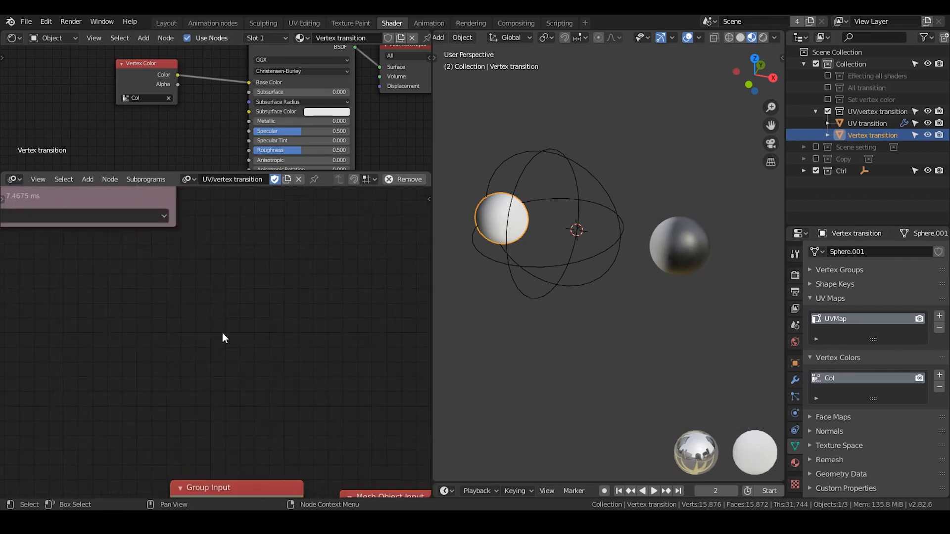
pyautogui.moveTo(235, 269)
pyautogui.mouseDown(button='middle')
pyautogui.moveTo(210, 388)
pyautogui.moveTo(242, 431)
pyautogui.moveTo(242, 354)
pyautogui.moveTo(194, 337)
pyautogui.mouseUp(button='middle')
pyautogui.moveTo(293, 285); pyautogui.dragTo(209, 277, button='middle')
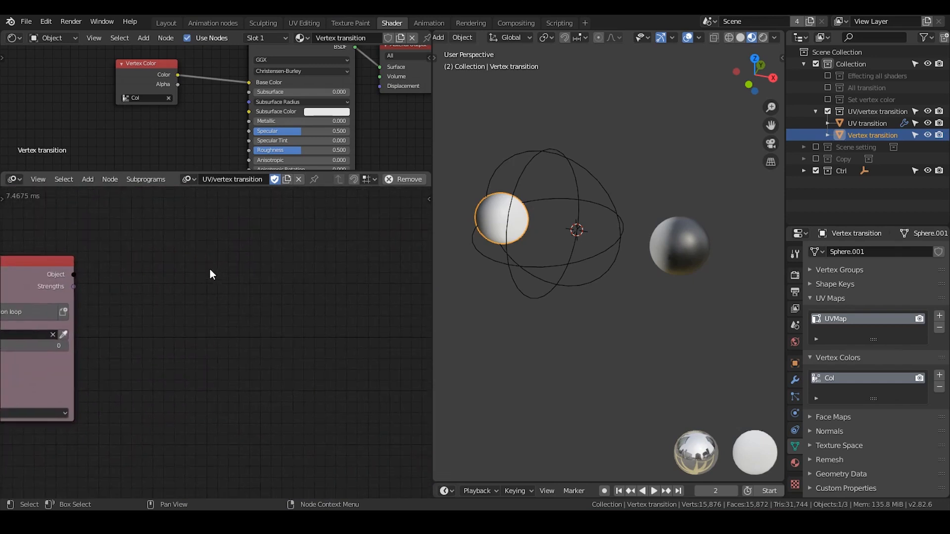
pyautogui.hotkey('ctrl', 'a')
pyautogui.write('transition')
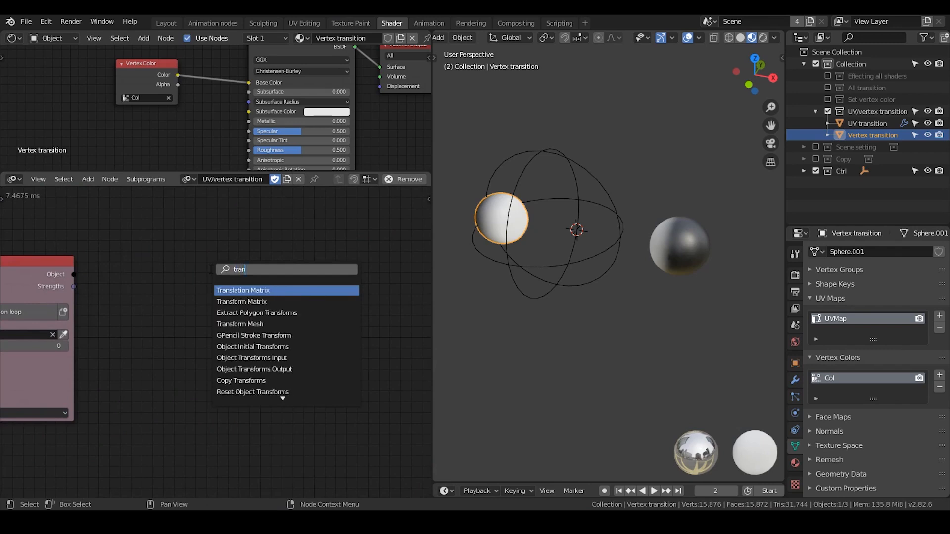
pyautogui.press('Down')
pyautogui.press('Down')
pyautogui.press('Down')
pyautogui.press('Return')
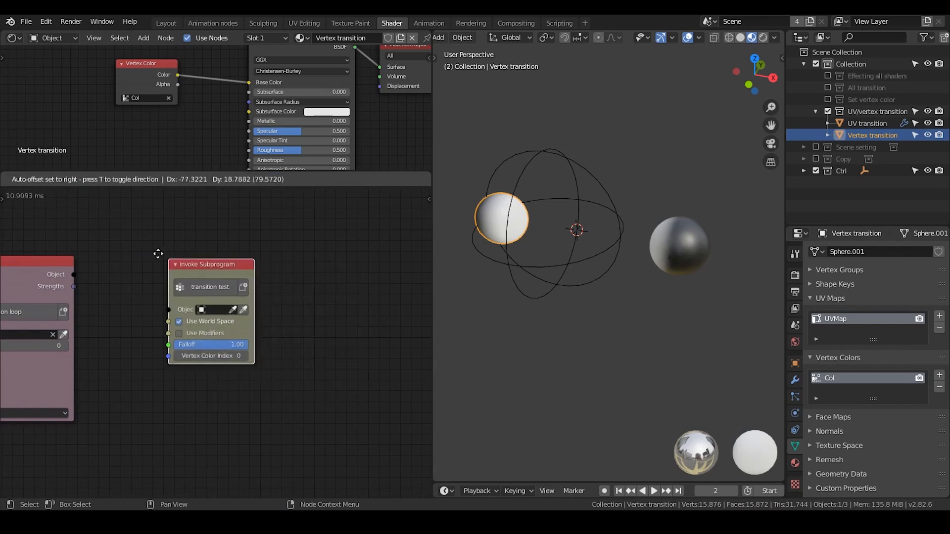
pyautogui.click(127, 280)
pyautogui.moveTo(174, 274); pyautogui.dragTo(309, 249, button='middle')
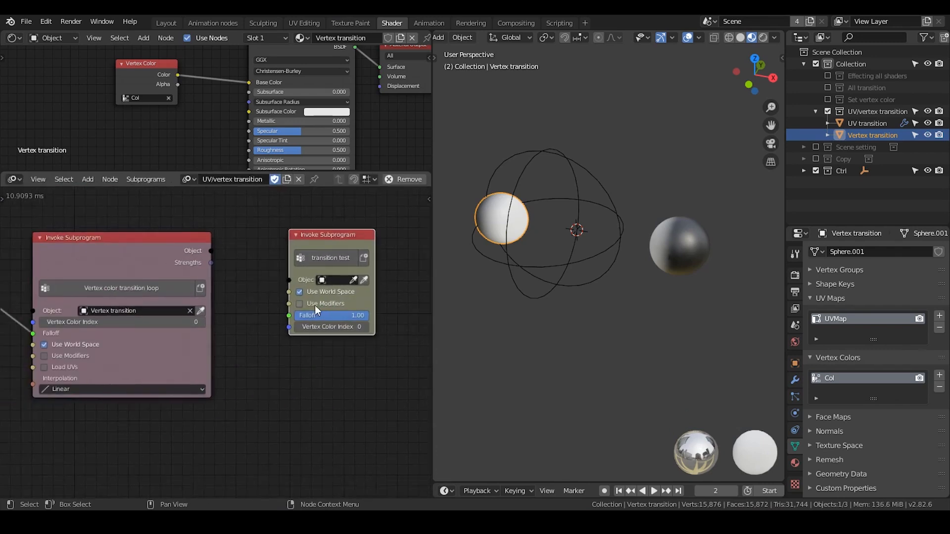
pyautogui.moveTo(304, 242); pyautogui.dragTo(276, 252)
# Delete the Vertex color transition loop node and place the transition test node next to Object Controller Falloff.
pyautogui.moveTo(224, 283); pyautogui.dragTo(372, 260, button='middle')
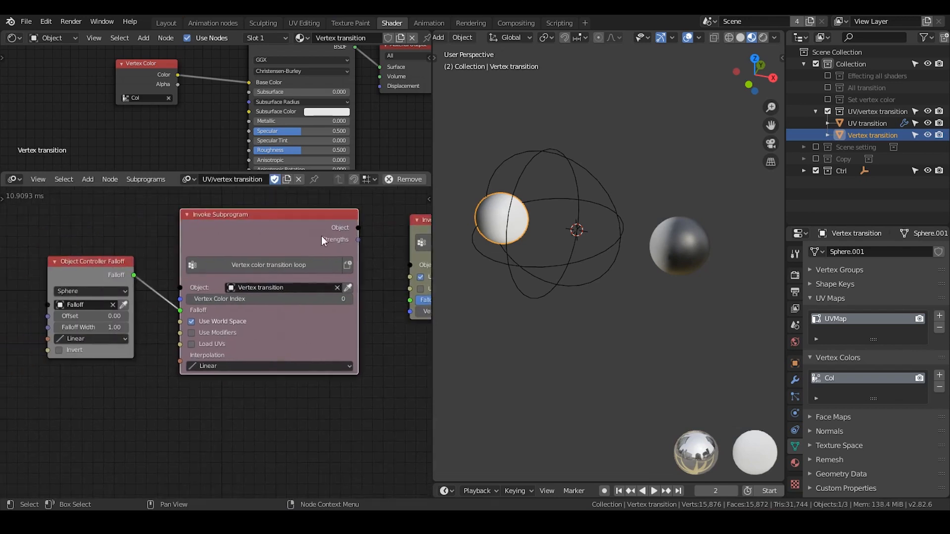
pyautogui.press('x')
pyautogui.moveTo(422, 221); pyautogui.dragTo(212, 248)
pyautogui.scroll(2, 221, 245)
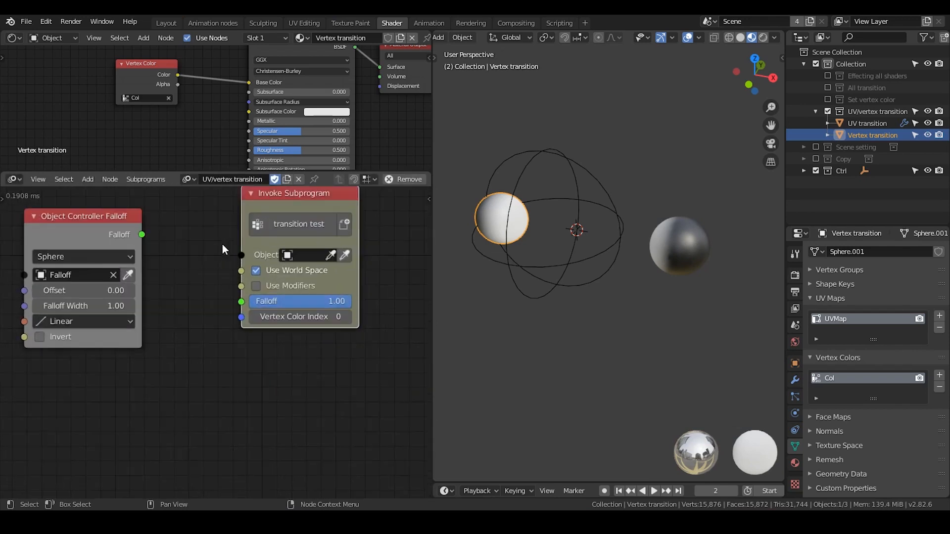
# Link the Object Controller Falloff output to the transition test node's Falloff input and move that node closer.
pyautogui.moveTo(142, 234); pyautogui.dragTo(241, 300)
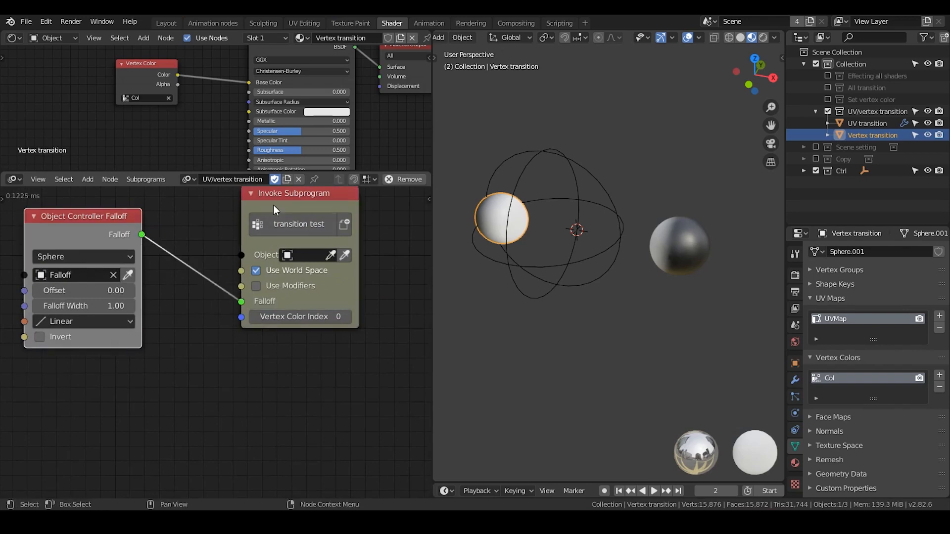
pyautogui.moveTo(282, 215); pyautogui.dragTo(247, 215)
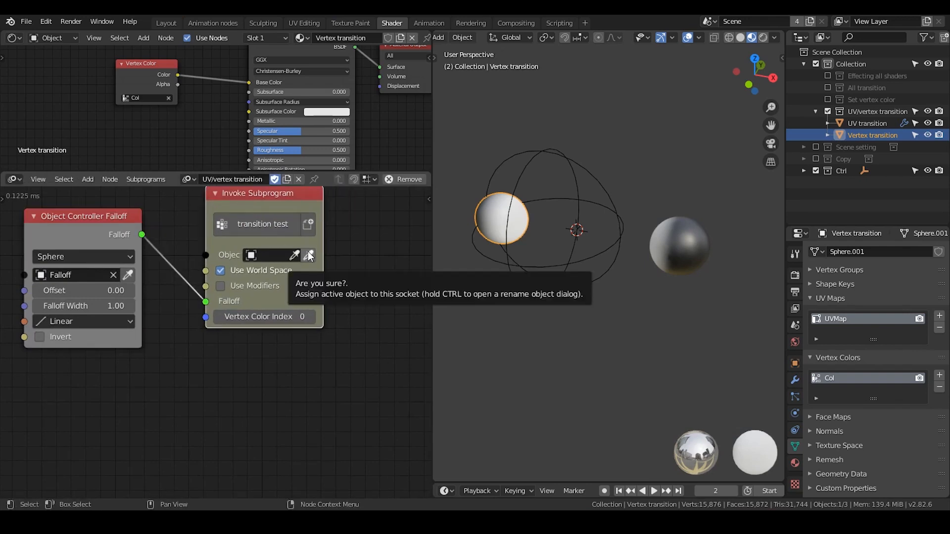
pyautogui.moveTo(227, 290); pyautogui.dragTo(274, 313, button='middle')
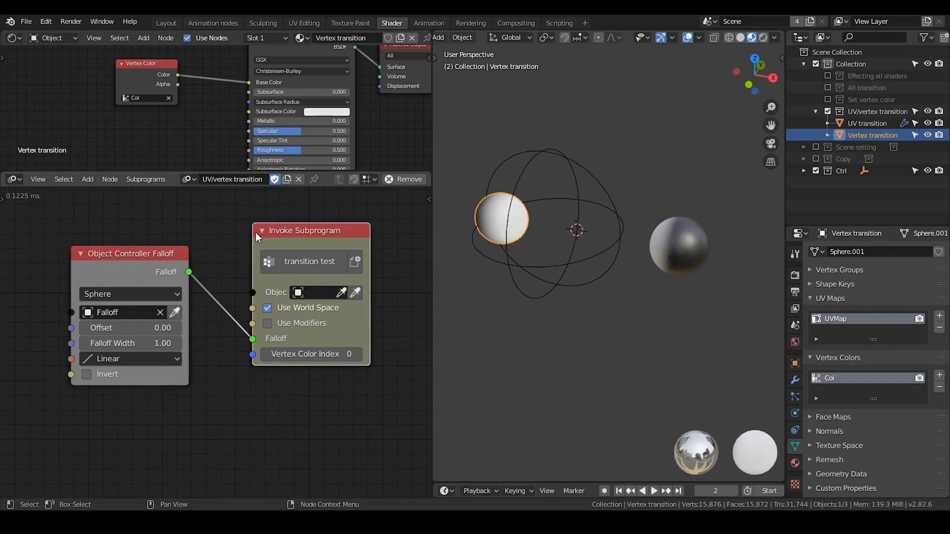
pyautogui.hotkey('ctrl', 'a')
pyautogui.press('Escape')
pyautogui.hotkey('shift', 'a')
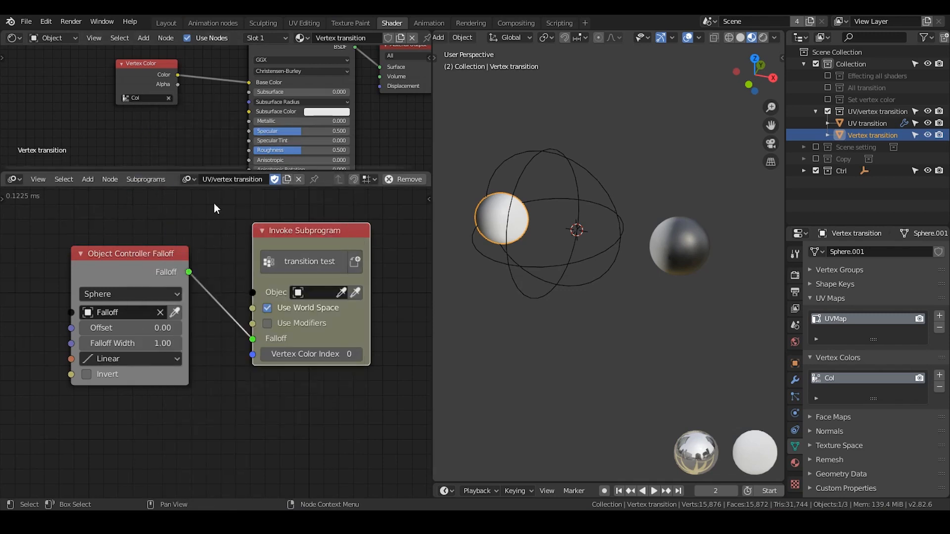
# Look over the groups in the Preset node tree, return to the UV/vertex transition tree and check the file commands.
pyautogui.click(188, 179)
pyautogui.click(204, 220)
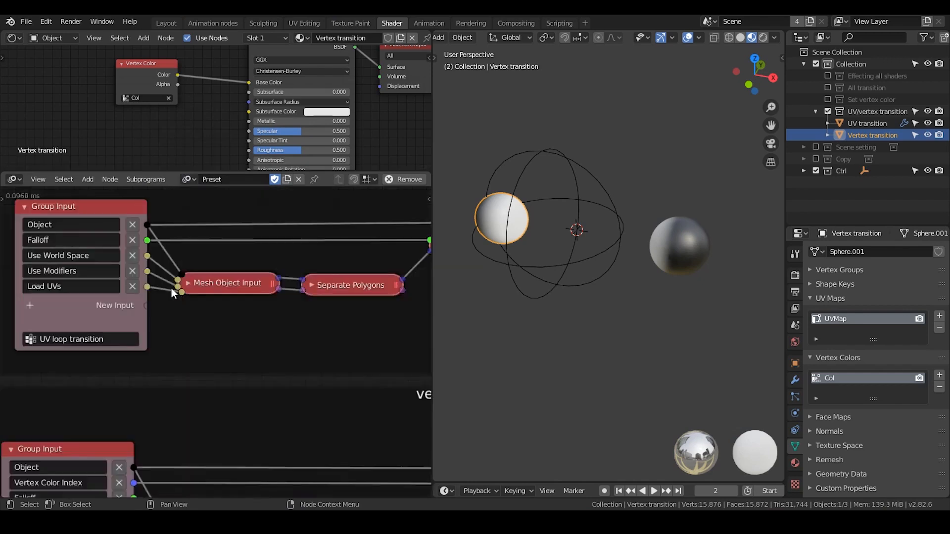
pyautogui.scroll(-5, 171, 288)
pyautogui.scroll(-4, 167, 294)
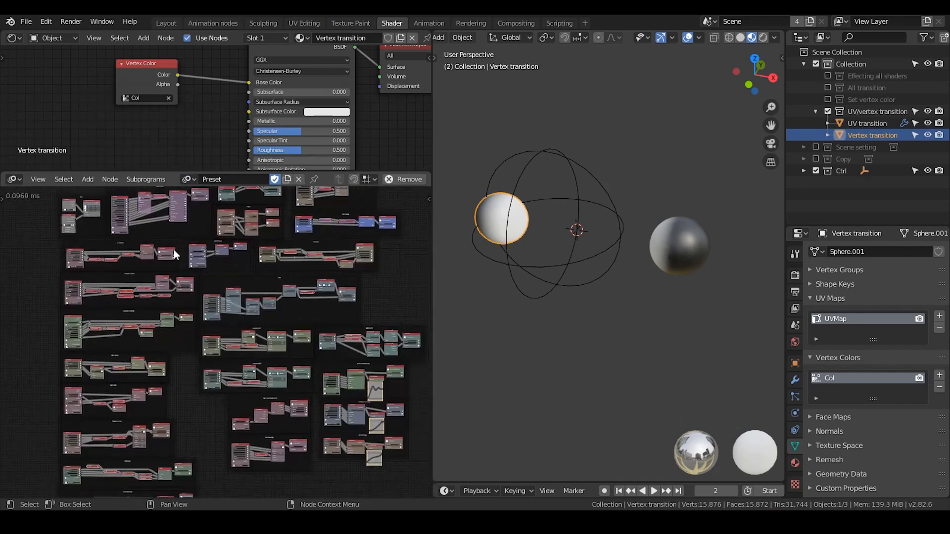
pyautogui.scroll(2, 234, 303)
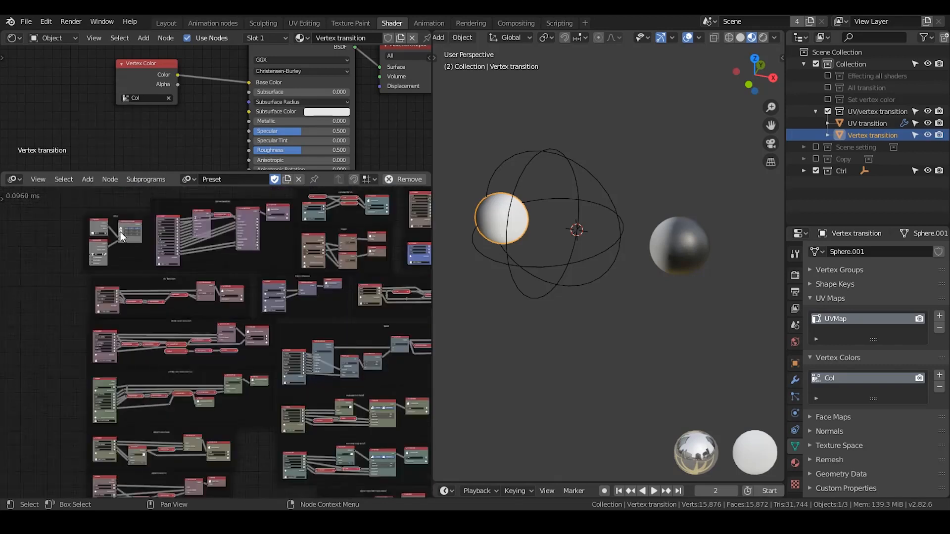
pyautogui.click(201, 180)
pyautogui.click(204, 228)
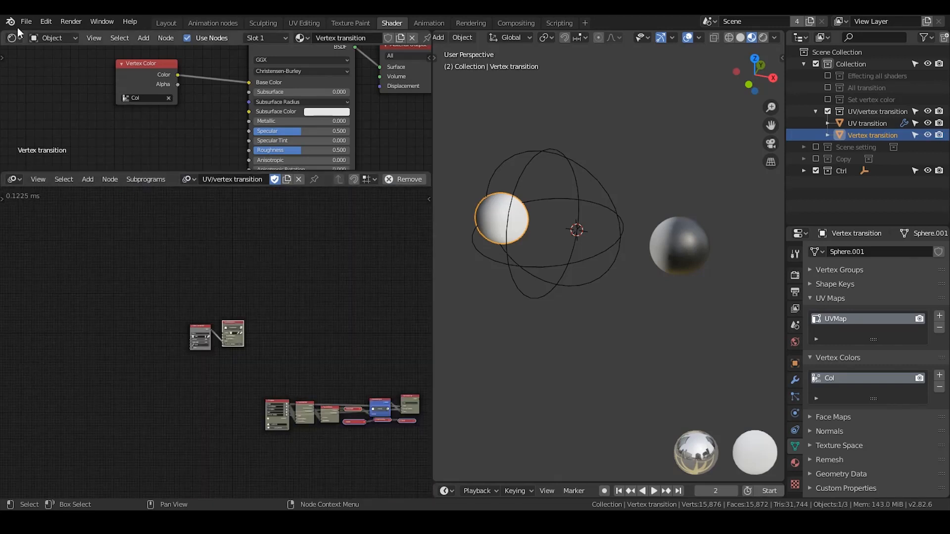
pyautogui.click(25, 21)
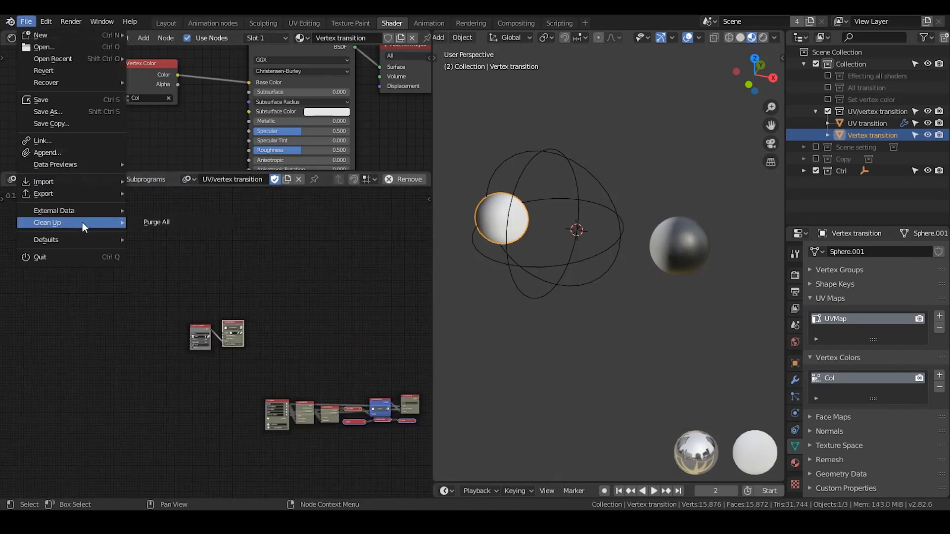
pyautogui.moveTo(103, 241)
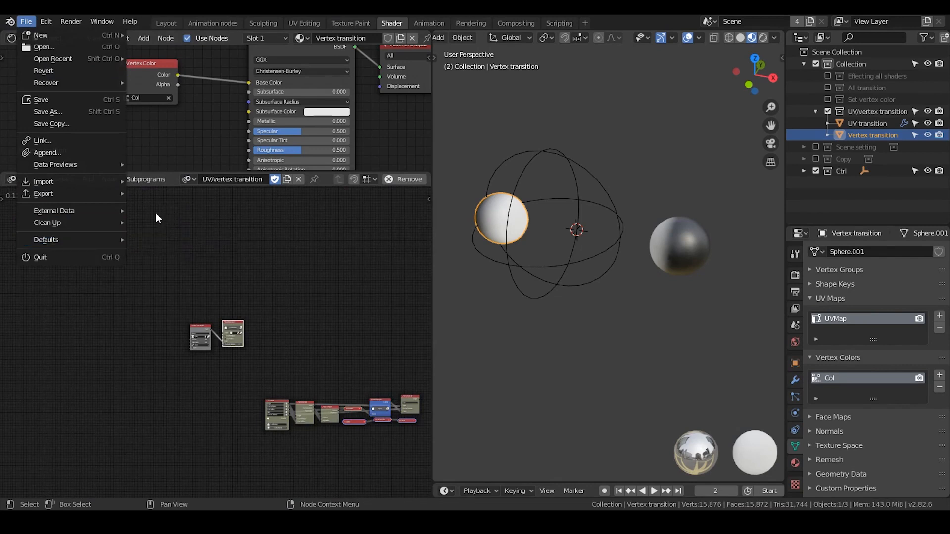
# Shift the Object Controller Falloff node slightly and assign the Vertex transition sphere as the transition test node's object.
pyautogui.moveTo(215, 367); pyautogui.dragTo(128, 305, button='middle')
pyautogui.scroll(5, 129, 305)
pyautogui.scroll(5, 246, 301)
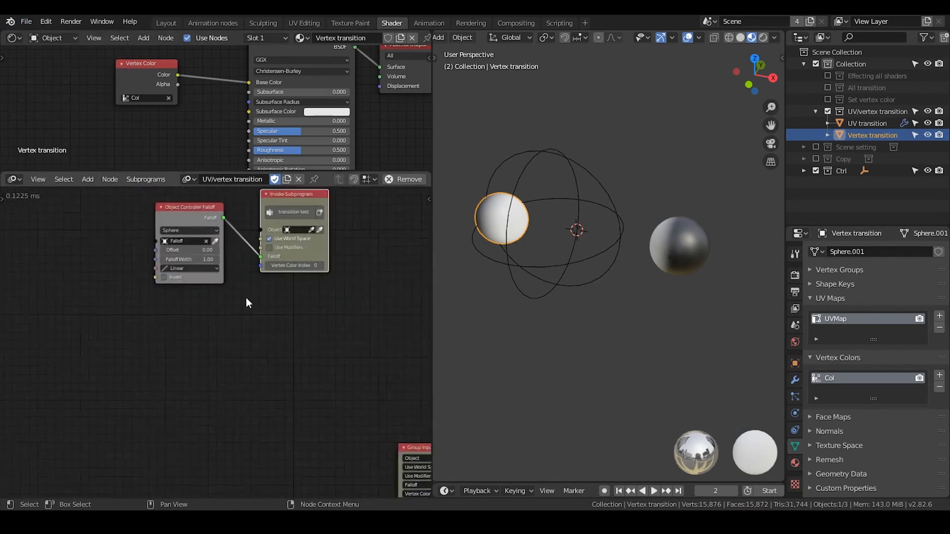
pyautogui.moveTo(151, 239); pyautogui.dragTo(141, 261)
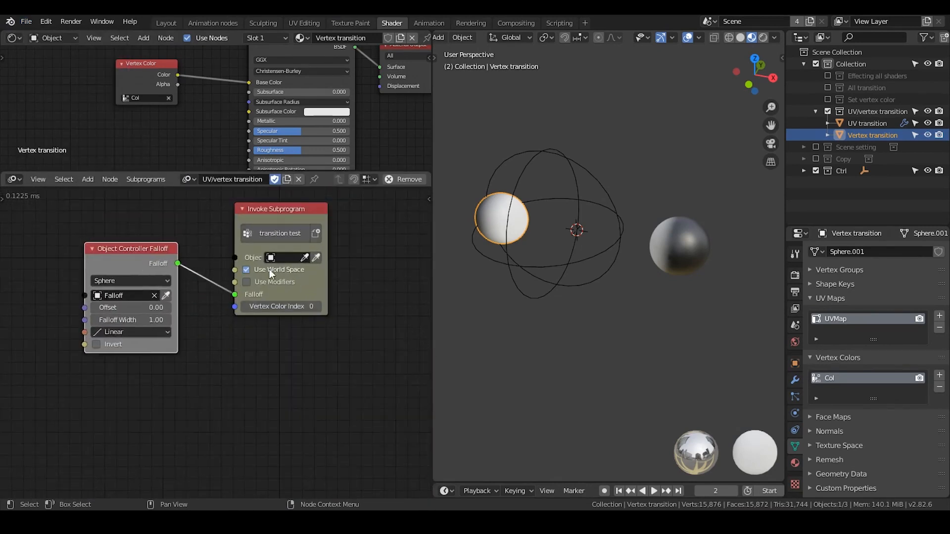
pyautogui.click(320, 258)
pyautogui.click(517, 231)
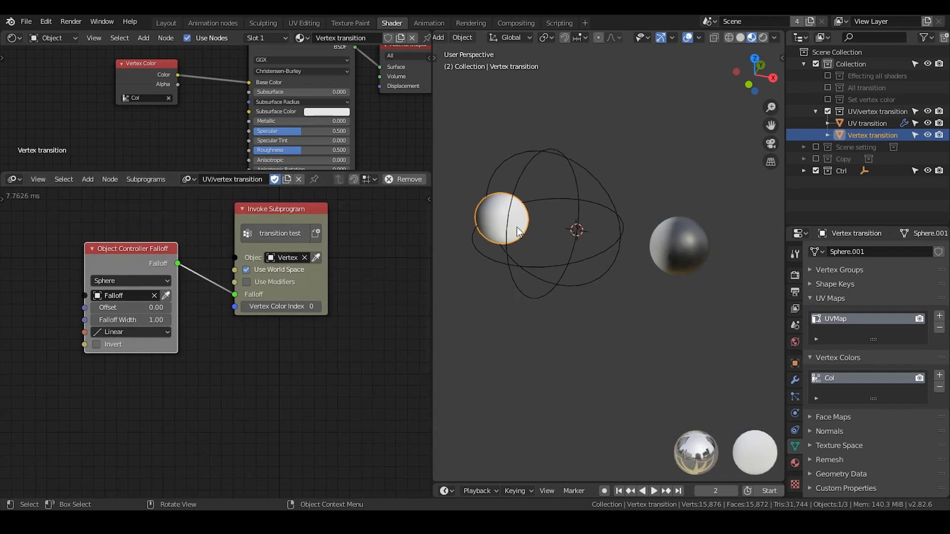
# Move the Falloff empty along the global X axis and reselect the Vertex transition sphere.
pyautogui.click(529, 161)
pyautogui.press('g')
pyautogui.press('x')
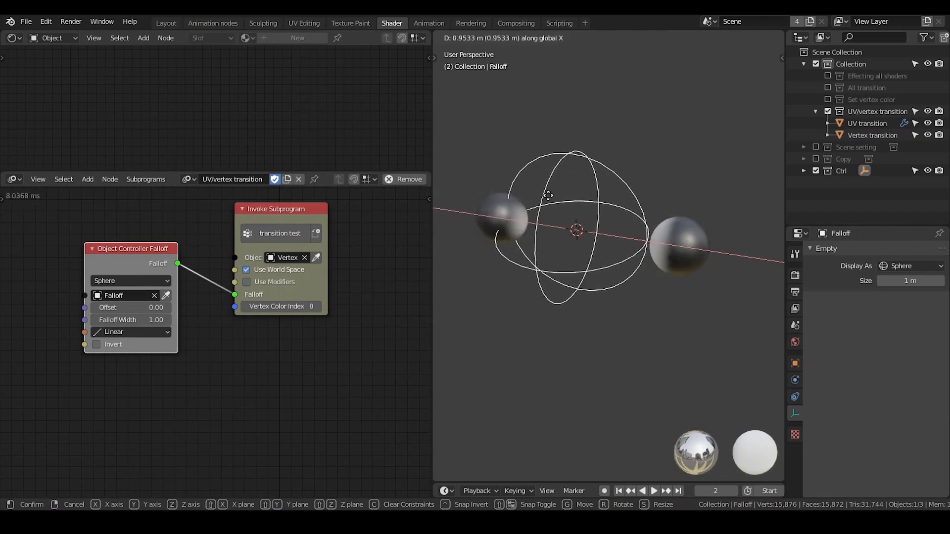
pyautogui.click(538, 196)
pyautogui.click(495, 216)
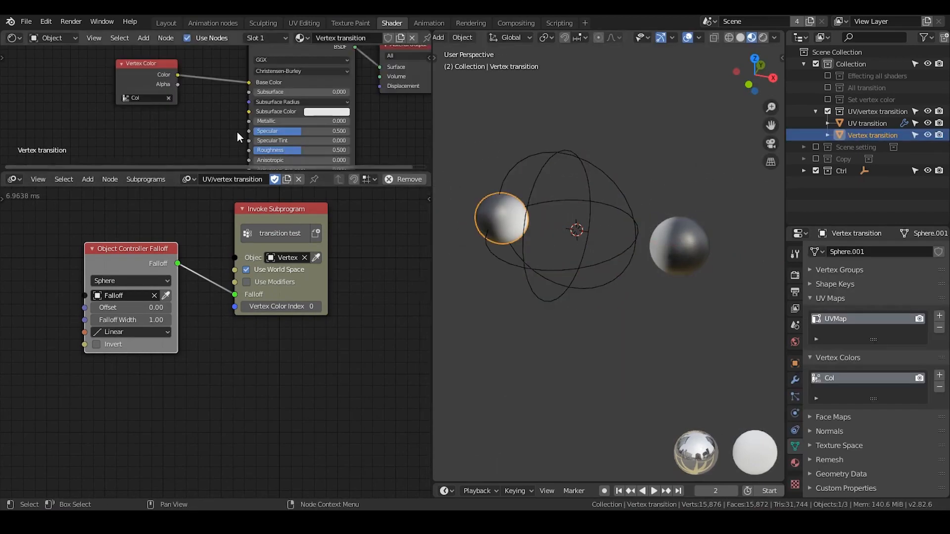
# Enlarge the shader editor, move the Vertex Color node aside and insert a Mix color node before the Principled BSDF's Base Color.
pyautogui.moveTo(208, 172); pyautogui.dragTo(203, 244)
pyautogui.scroll(2, 213, 178)
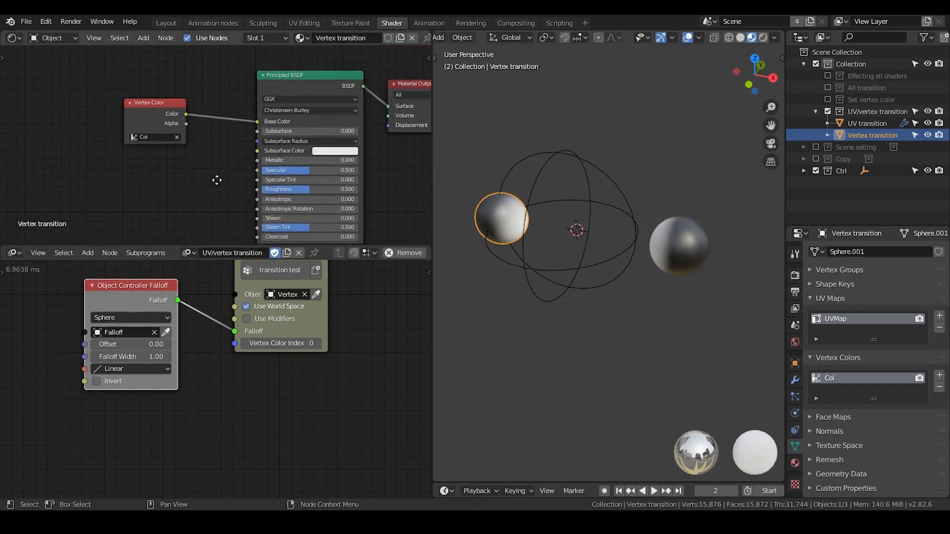
pyautogui.moveTo(154, 108); pyautogui.dragTo(94, 112)
pyautogui.hotkey('shift', 'a')
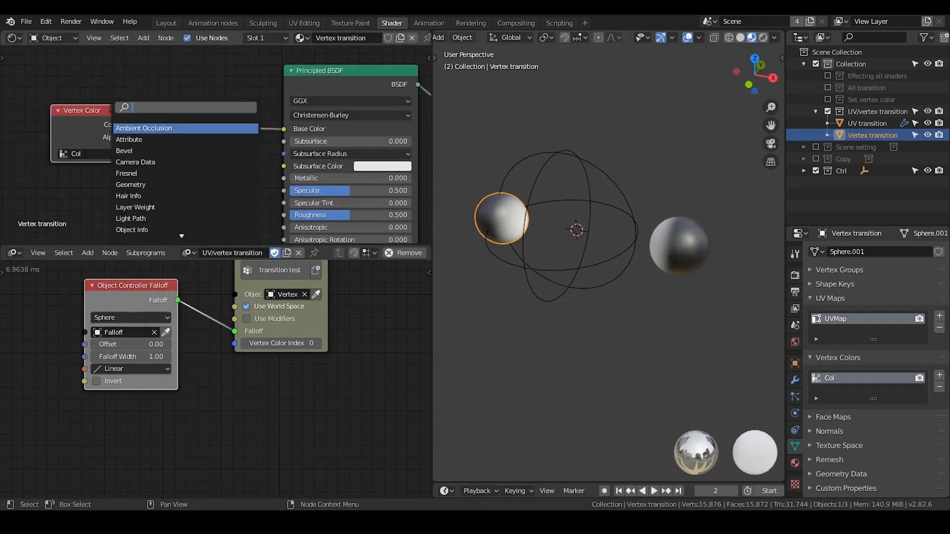
pyautogui.write('mix')
pyautogui.press('Down')
pyautogui.press('Return')
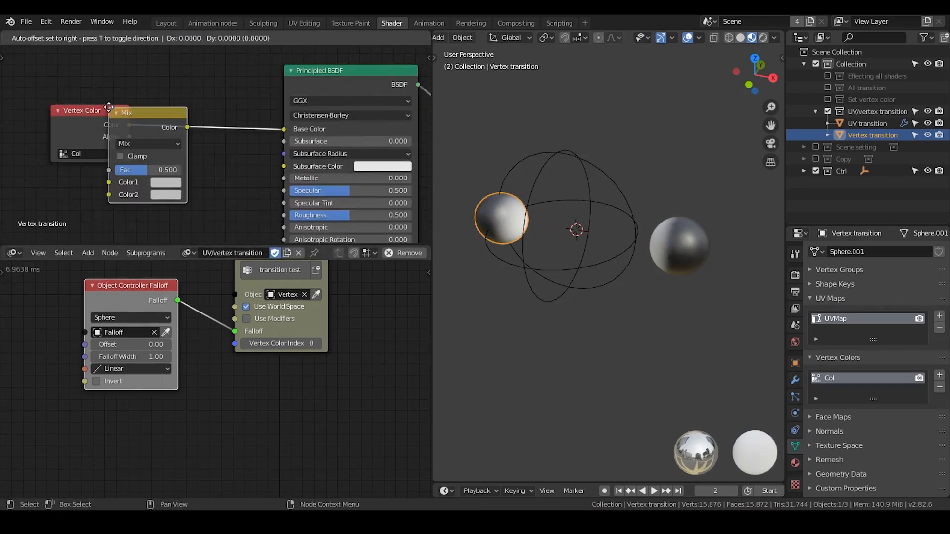
pyautogui.click(189, 147)
# Set the Mix node's Color2 to orange-red (H 0.023, S 0.853) and its Fac to 0.5.
pyautogui.click(223, 180)
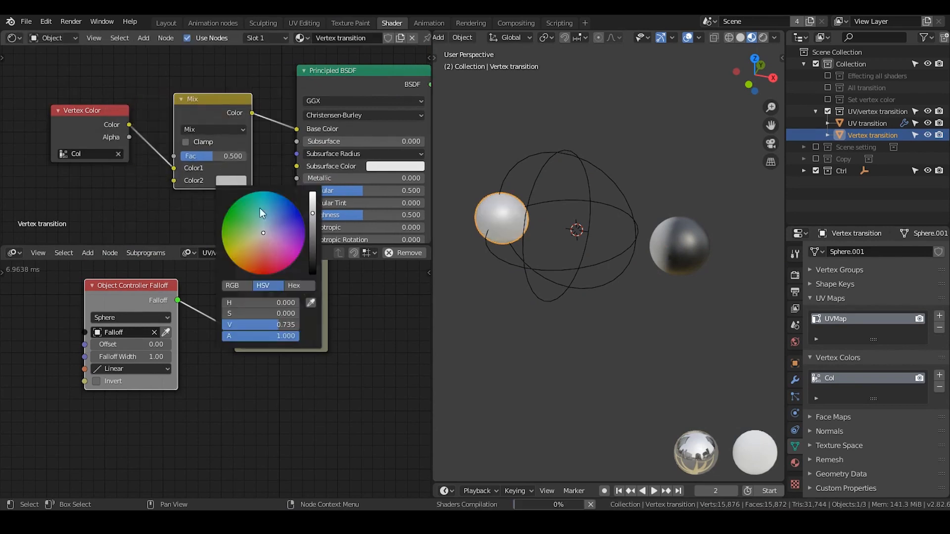
pyautogui.moveTo(260, 208); pyautogui.dragTo(258, 268)
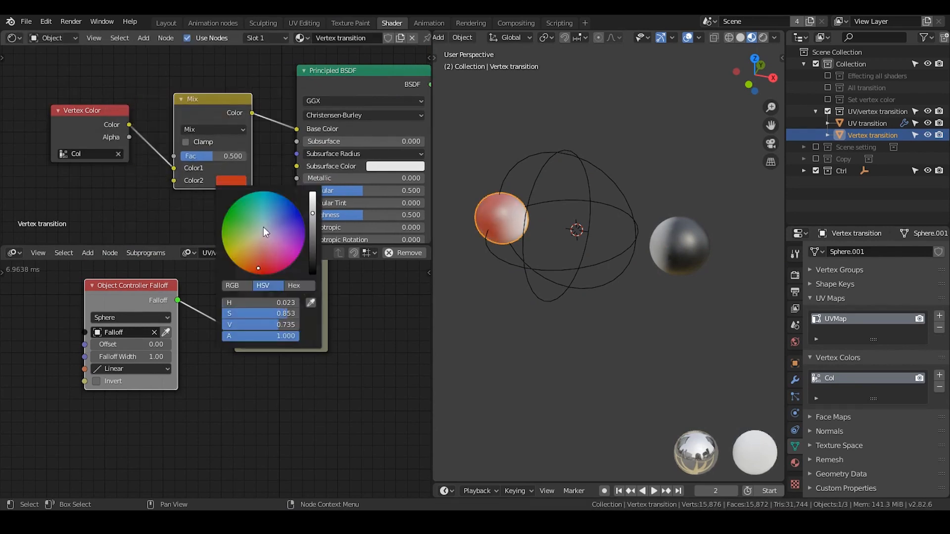
pyautogui.moveTo(204, 158)
pyautogui.mouseDown()
pyautogui.moveTo(239, 157)
pyautogui.moveTo(199, 158)
pyautogui.moveTo(216, 156)
pyautogui.mouseUp()
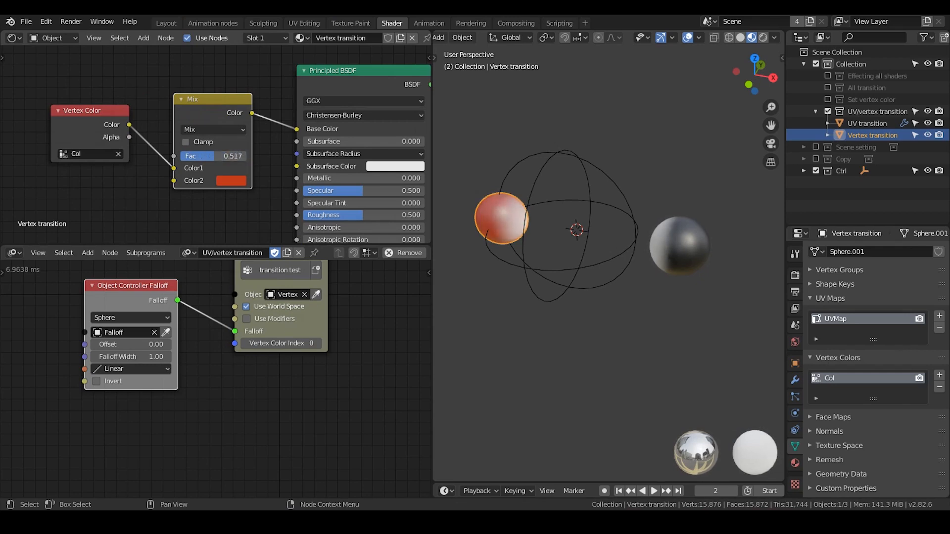
pyautogui.click(215, 156)
pyautogui.write('0.5')
# Change the Mix node's blending mode to Color and raise its Fac to 1.000.
pyautogui.click(213, 130)
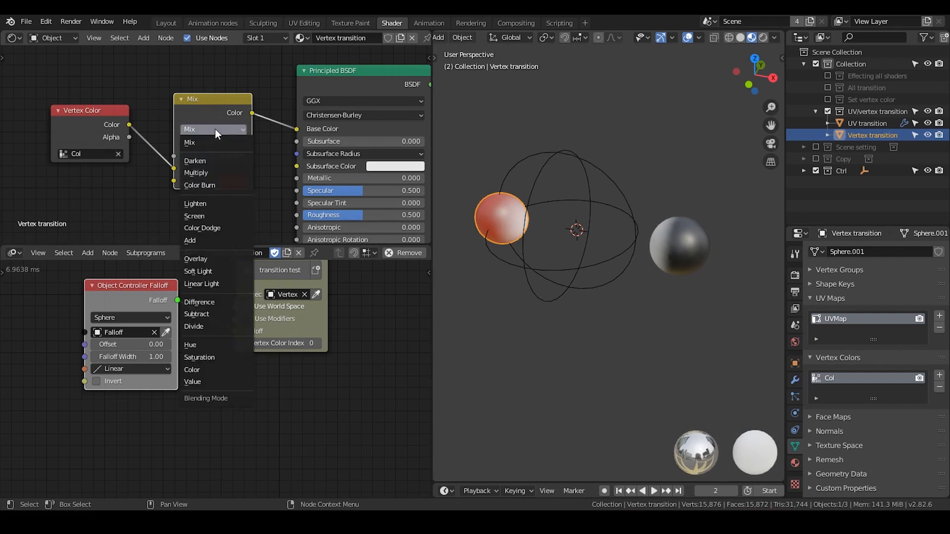
pyautogui.click(220, 372)
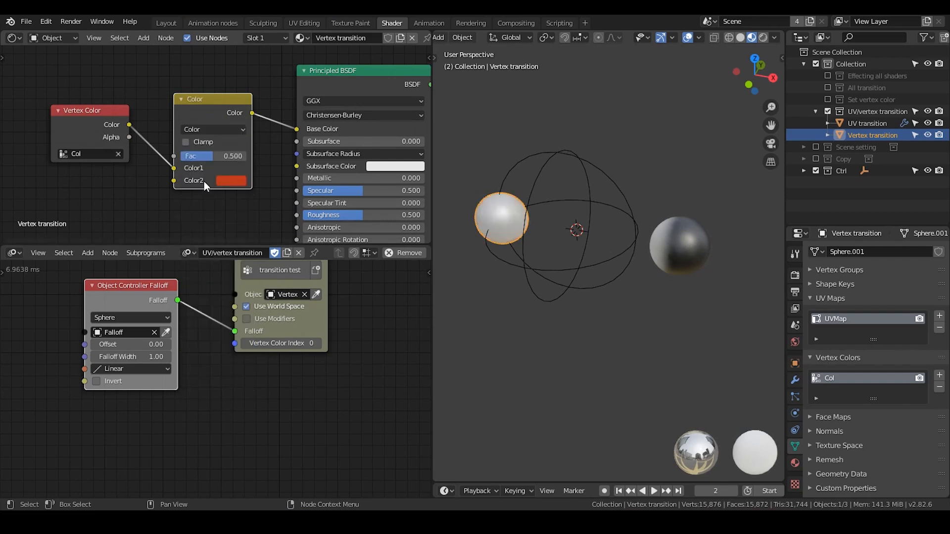
pyautogui.moveTo(214, 157); pyautogui.dragTo(248, 156)
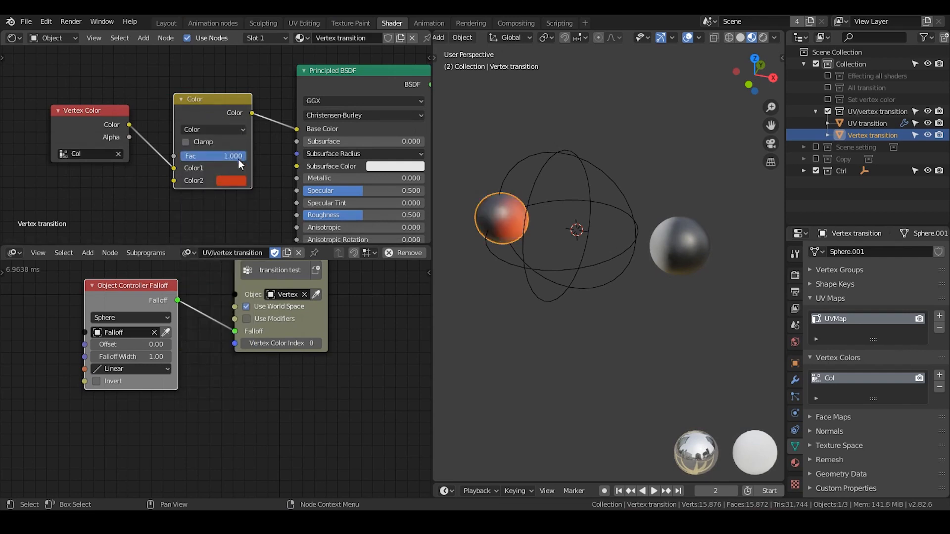
# Move the Falloff empty along global X across the Vertex transition sphere to test the color transition, and reselect the sphere.
pyautogui.click(526, 233)
pyautogui.press('g')
pyautogui.press('x')
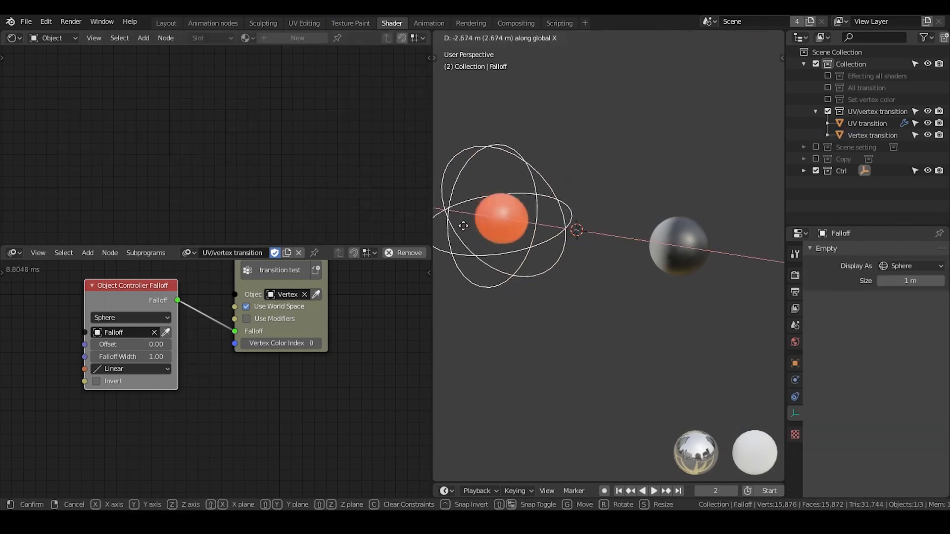
pyautogui.click(525, 225)
pyautogui.click(503, 211)
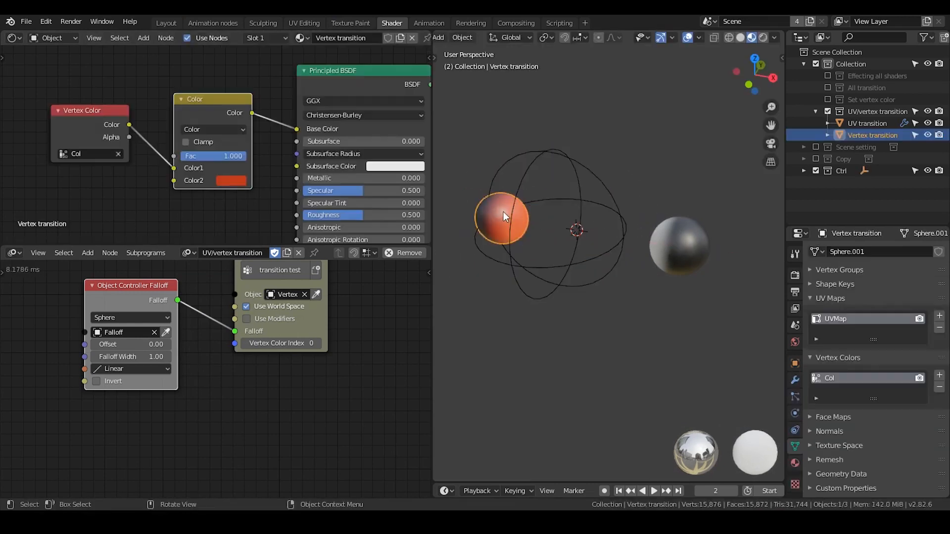
# Lower the Vertex Color node in the shader and move the transition test node down beside Object Controller Falloff.
pyautogui.click(213, 129)
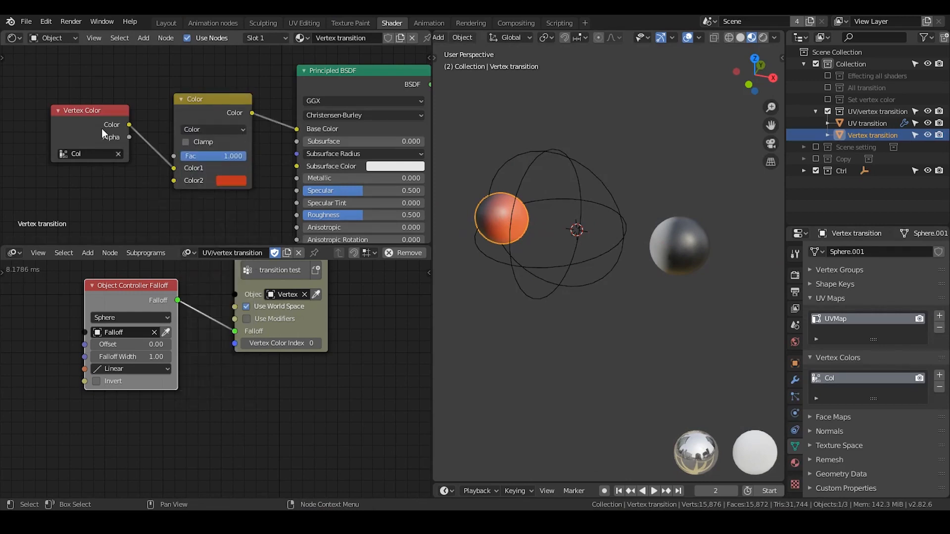
pyautogui.moveTo(101, 129); pyautogui.dragTo(105, 157)
pyautogui.moveTo(263, 323); pyautogui.dragTo(272, 361, button='middle')
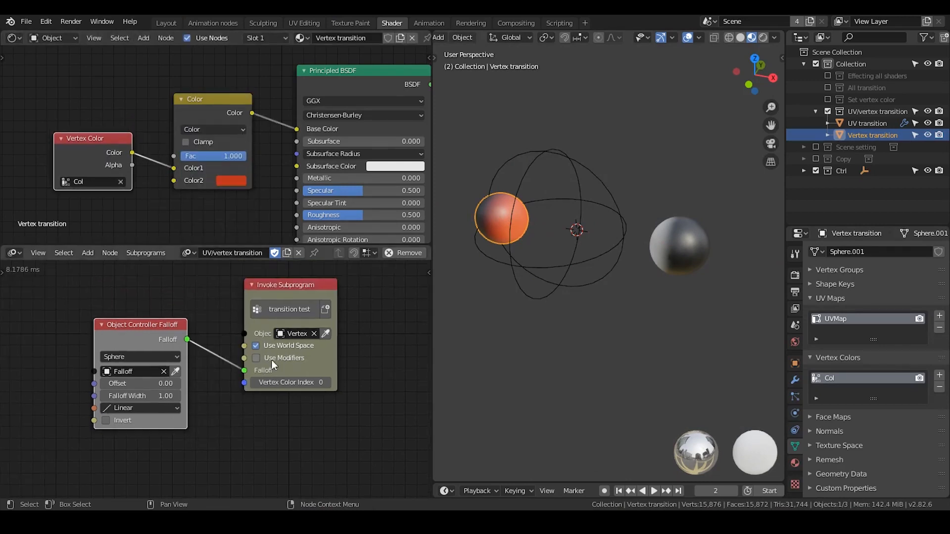
pyautogui.moveTo(278, 297); pyautogui.dragTo(265, 322)
pyautogui.scroll(2, 274, 331)
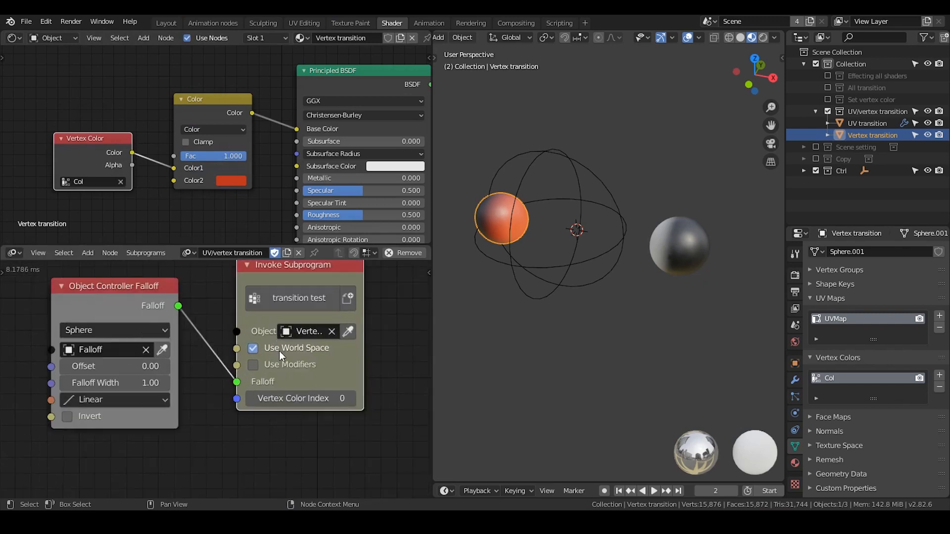
pyautogui.scroll(-1, 279, 351)
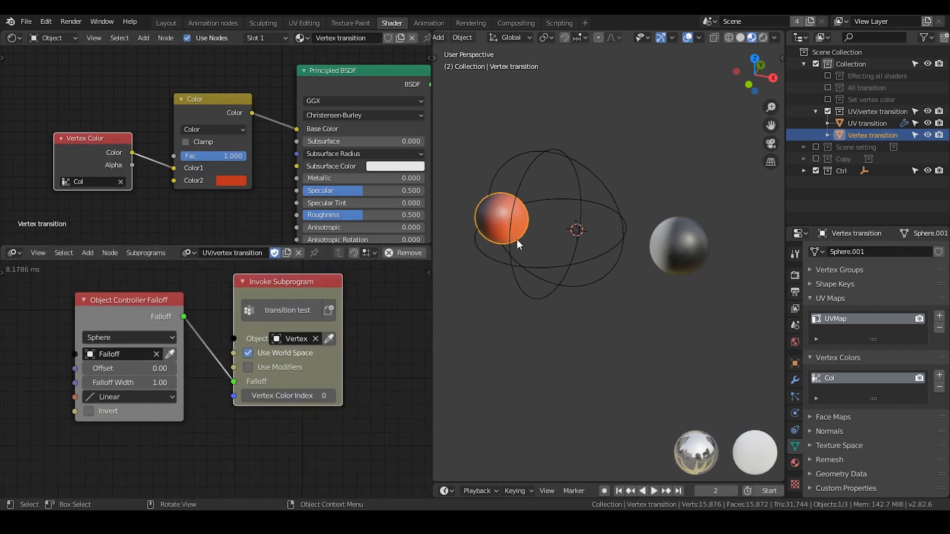
pyautogui.click(526, 191)
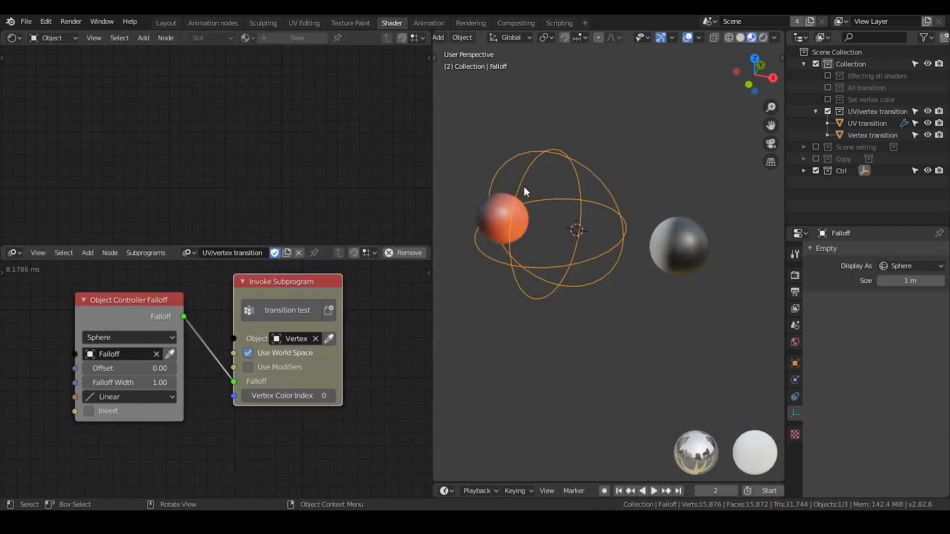
pyautogui.click(497, 220)
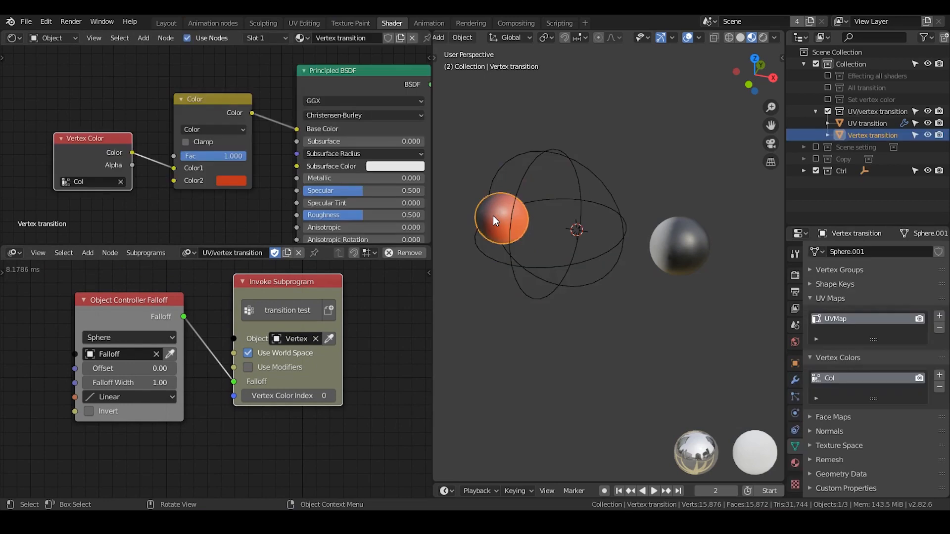
# Move the Set Vertex Color node in the transition test chain slightly farther from the My Loop node.
pyautogui.scroll(-3, 262, 361)
pyautogui.moveTo(320, 409); pyautogui.dragTo(158, 290, button='middle')
pyautogui.scroll(3, 302, 341)
pyautogui.moveTo(302, 341); pyautogui.dragTo(243, 344, button='middle')
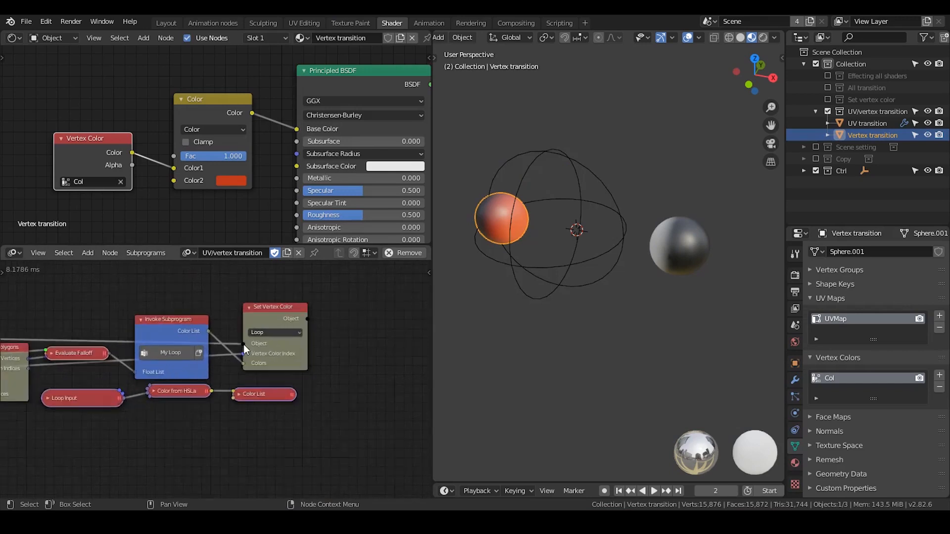
pyautogui.scroll(2, 291, 292)
pyautogui.moveTo(291, 292); pyautogui.dragTo(318, 288)
pyautogui.moveTo(222, 349); pyautogui.dragTo(331, 298, button='middle')
pyautogui.scroll(-3, 277, 322)
# Review the transition test node chain and the color mode options of its Set Vertex Color node.
pyautogui.moveTo(277, 322); pyautogui.dragTo(291, 397, button='middle')
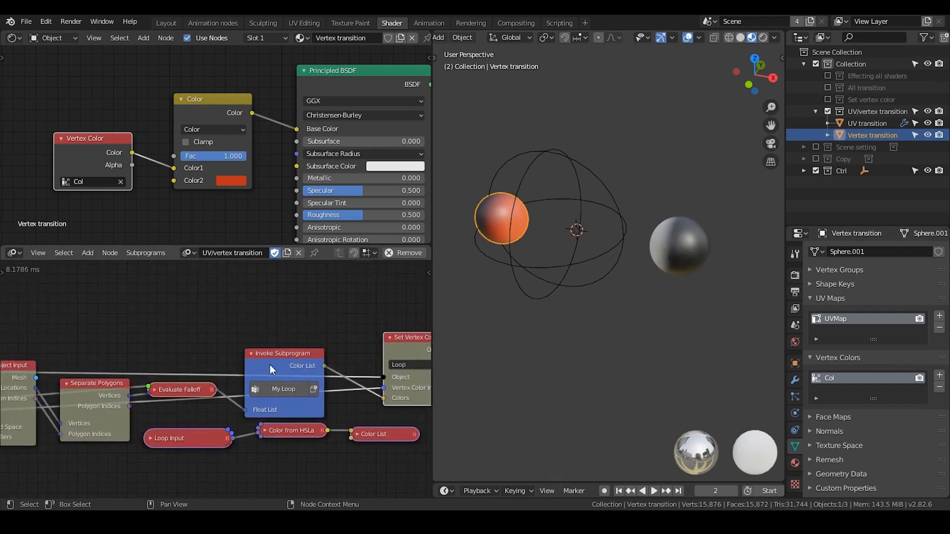
pyautogui.scroll(-2, 269, 365)
pyautogui.moveTo(304, 325); pyautogui.dragTo(323, 331, button='middle')
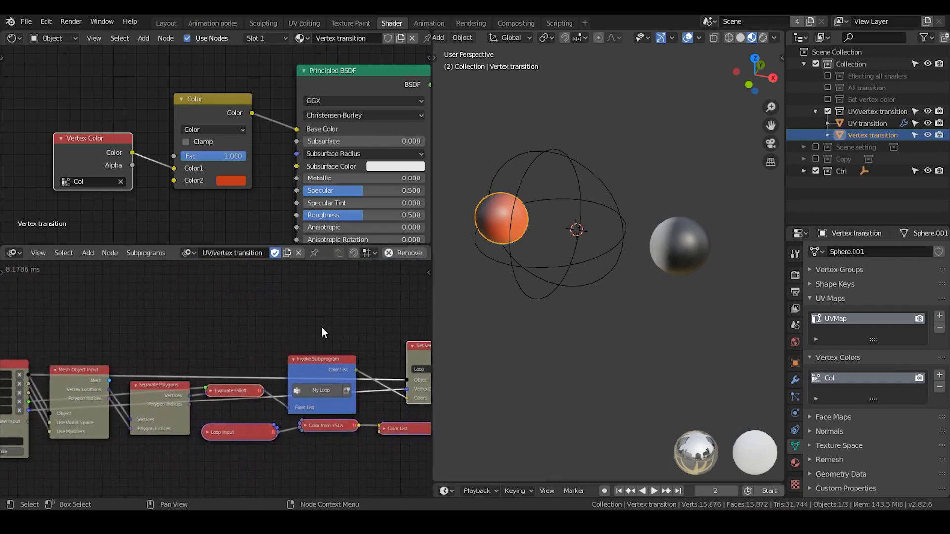
pyautogui.scroll(-2, 310, 350)
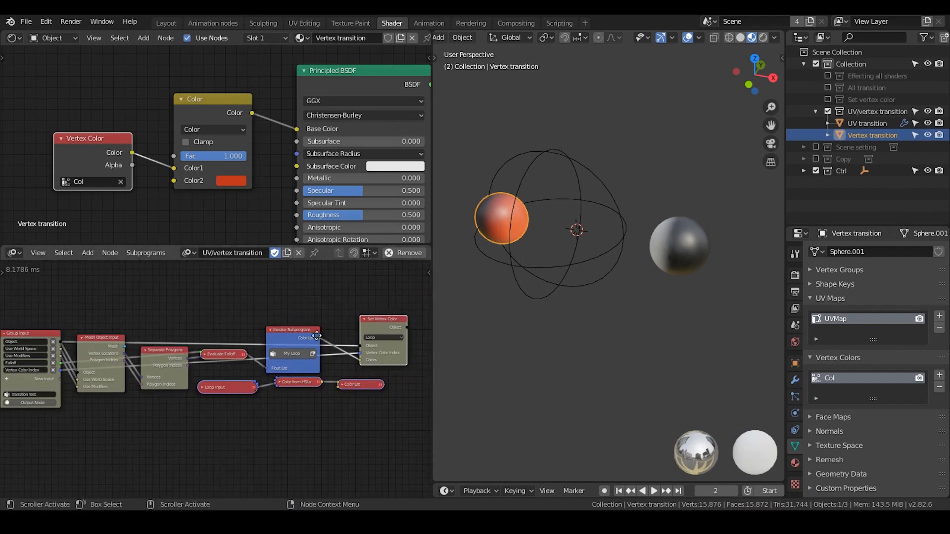
pyautogui.scroll(3, 230, 331)
pyautogui.click(286, 305)
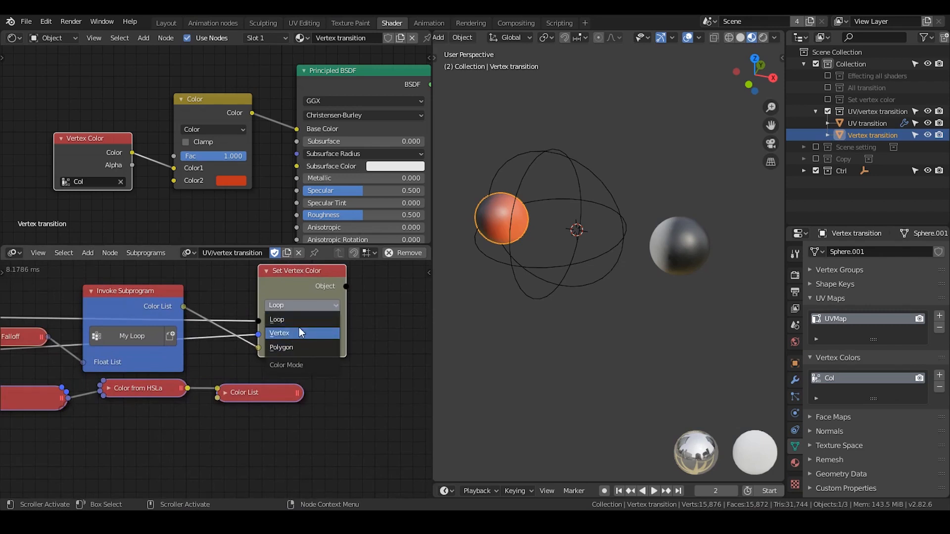
pyautogui.click(303, 304)
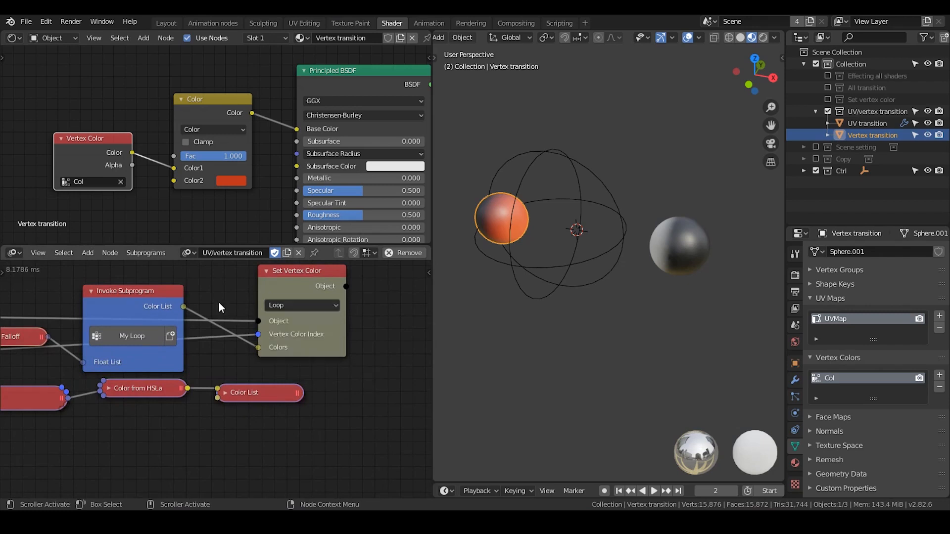
pyautogui.moveTo(240, 303); pyautogui.dragTo(313, 295, button='middle')
pyautogui.scroll(-3, 258, 305)
pyautogui.scroll(-2, 208, 313)
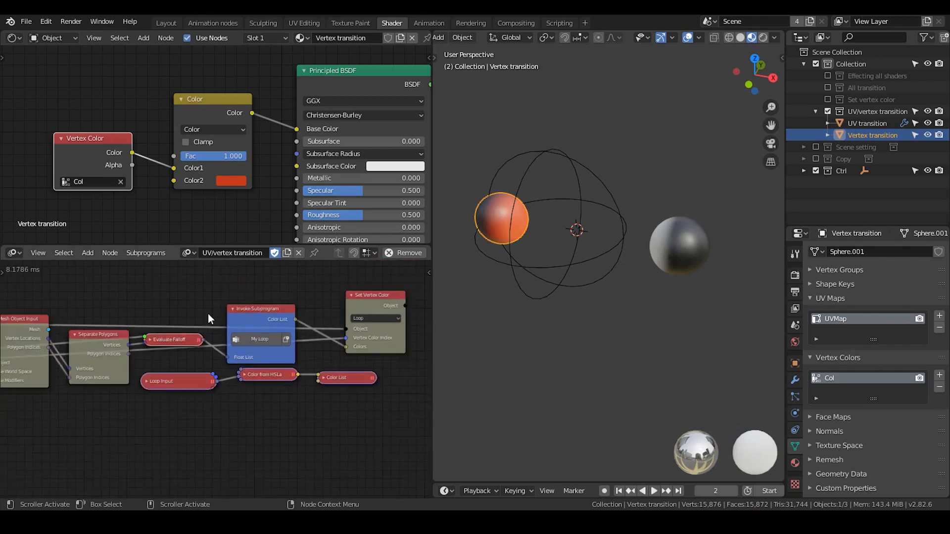
# Move the Color from HSLa and Loop Input nodes slightly lower beneath the transition test node chain.
pyautogui.moveTo(231, 319); pyautogui.dragTo(266, 312, button='middle')
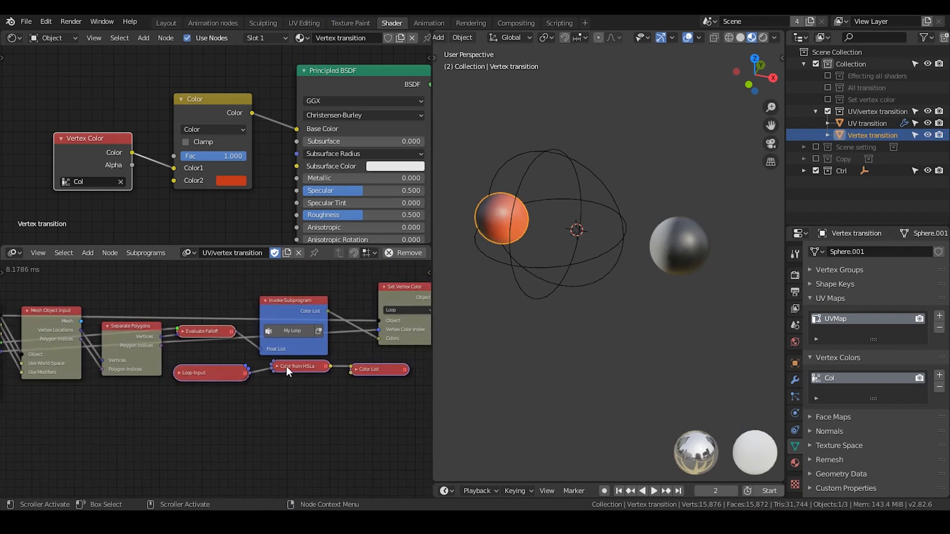
pyautogui.moveTo(286, 367); pyautogui.dragTo(285, 381)
pyautogui.moveTo(187, 367); pyautogui.dragTo(178, 380)
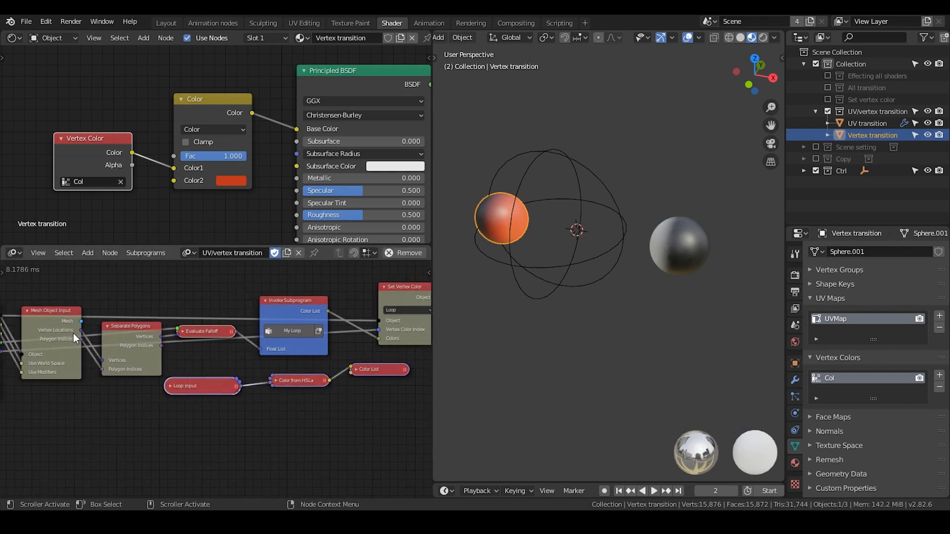
pyautogui.moveTo(62, 337); pyautogui.dragTo(78, 320, button='middle')
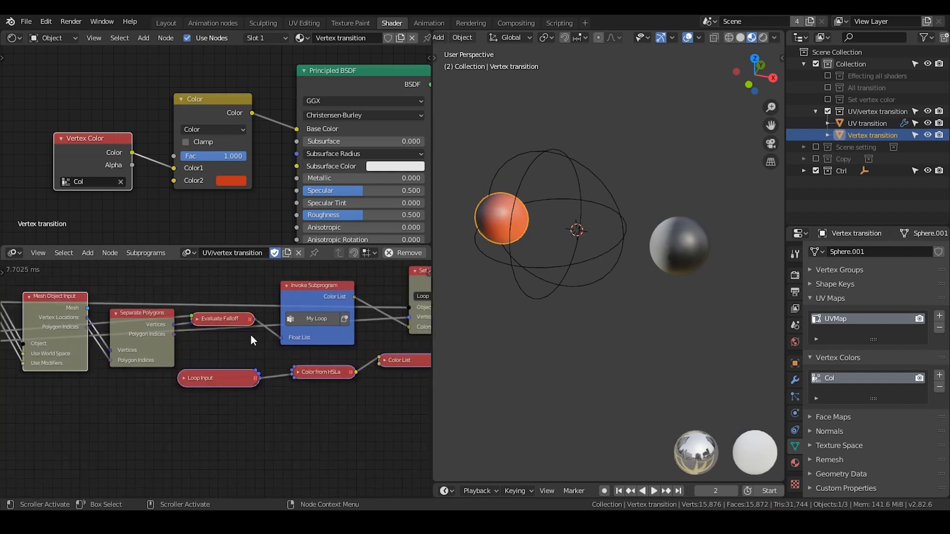
pyautogui.moveTo(251, 335)
pyautogui.mouseDown(button='middle')
pyautogui.moveTo(197, 337)
pyautogui.moveTo(259, 328)
pyautogui.mouseUp(button='middle')
pyautogui.scroll(-2, 197, 337)
pyautogui.scroll(-1, 242, 334)
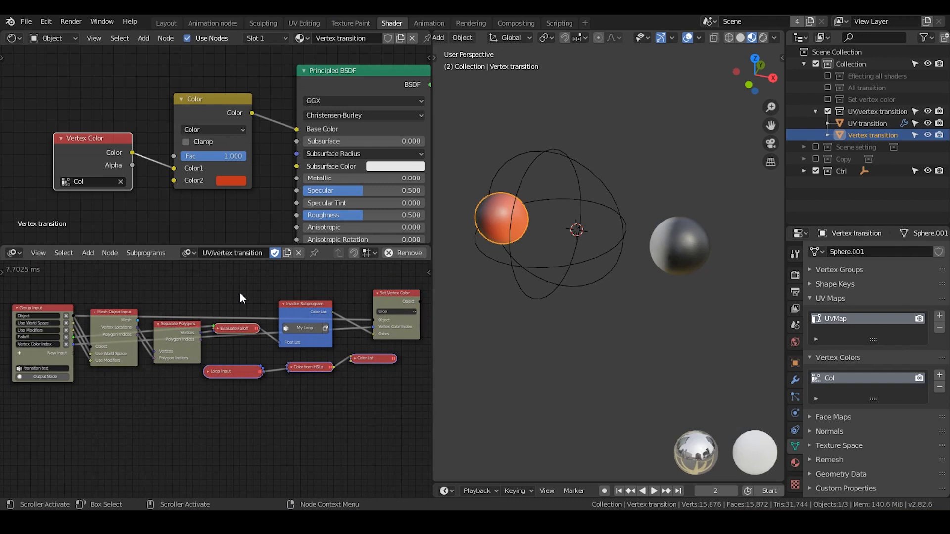
pyautogui.moveTo(201, 310); pyautogui.dragTo(222, 360, button='middle')
pyautogui.scroll(-2, 223, 360)
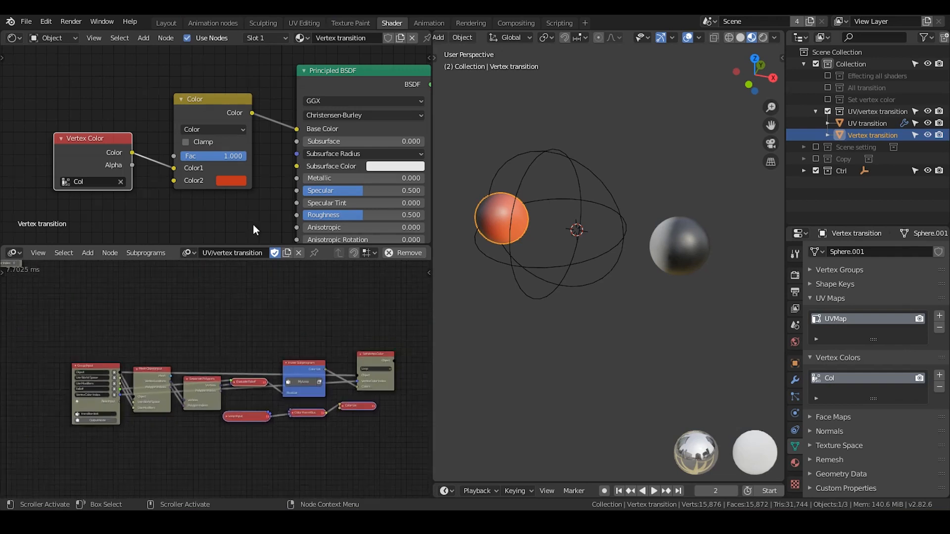
# Move the Falloff empty along global X slightly away from the Vertex transition sphere, and reselect that sphere.
pyautogui.moveTo(267, 165); pyautogui.dragTo(223, 150, button='middle')
pyautogui.click(548, 165)
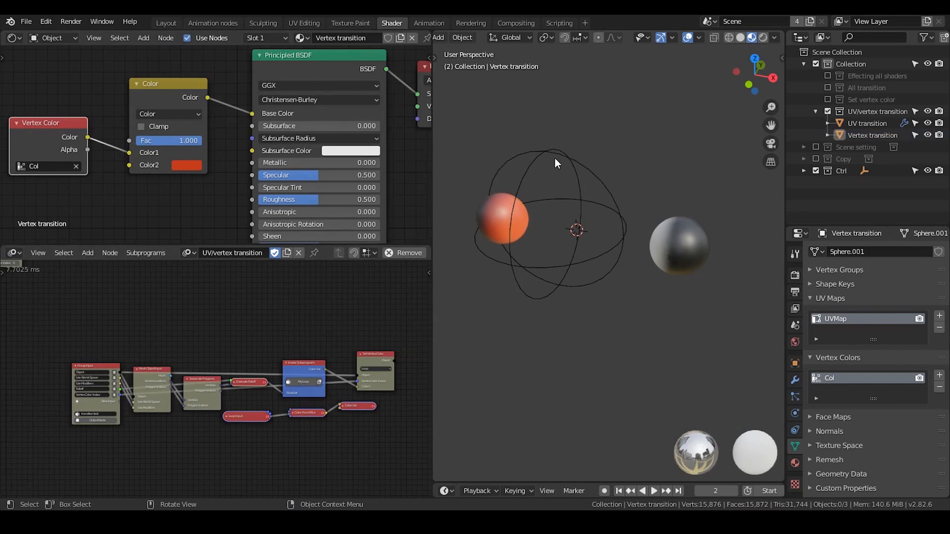
pyautogui.click(554, 159)
pyautogui.press('g')
pyautogui.press('x')
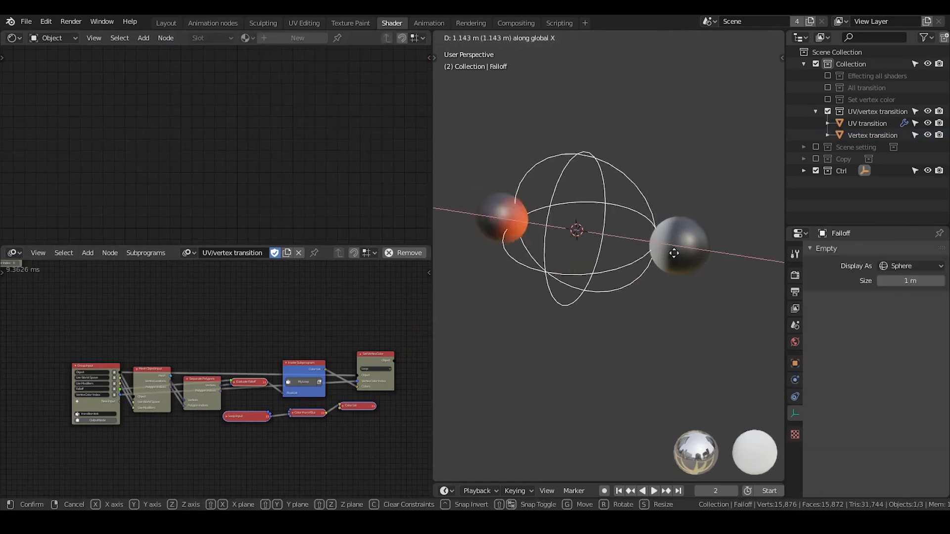
pyautogui.click(491, 214)
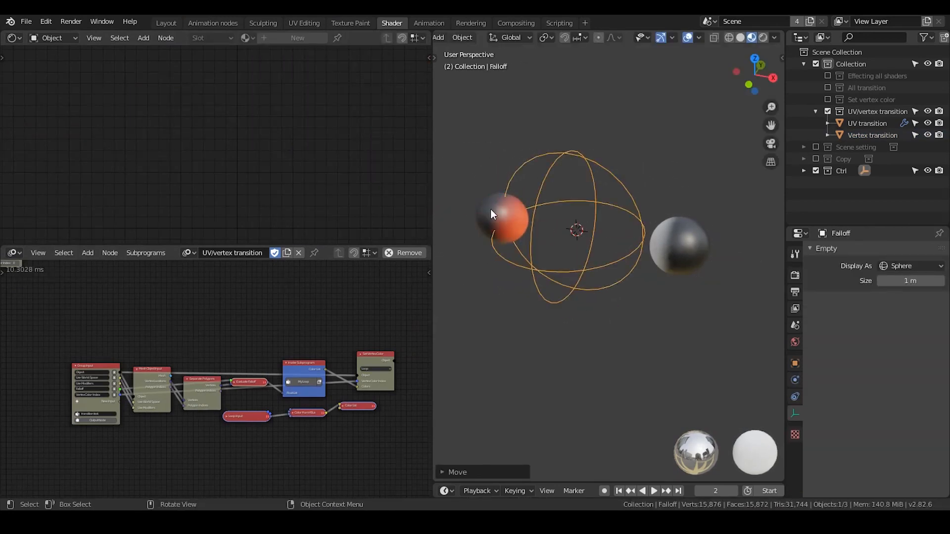
pyautogui.click(491, 213)
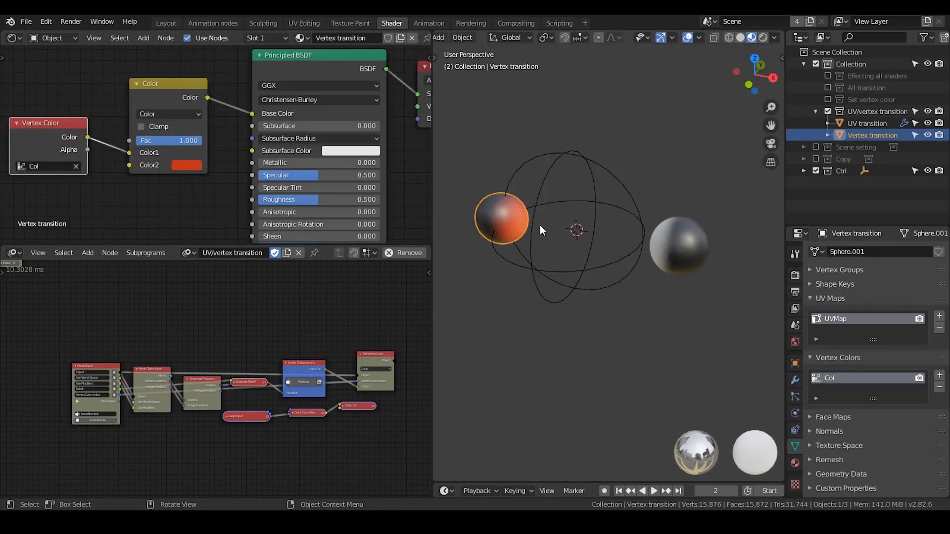
# Assign the Vertex transition material to the UV transition sphere.
pyautogui.click(700, 241)
pyautogui.click(306, 38)
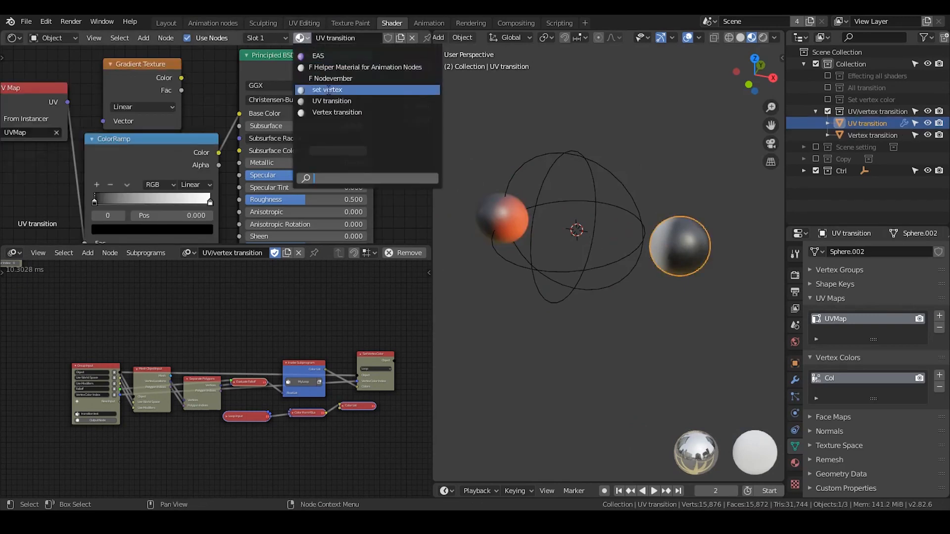
pyautogui.click(372, 127)
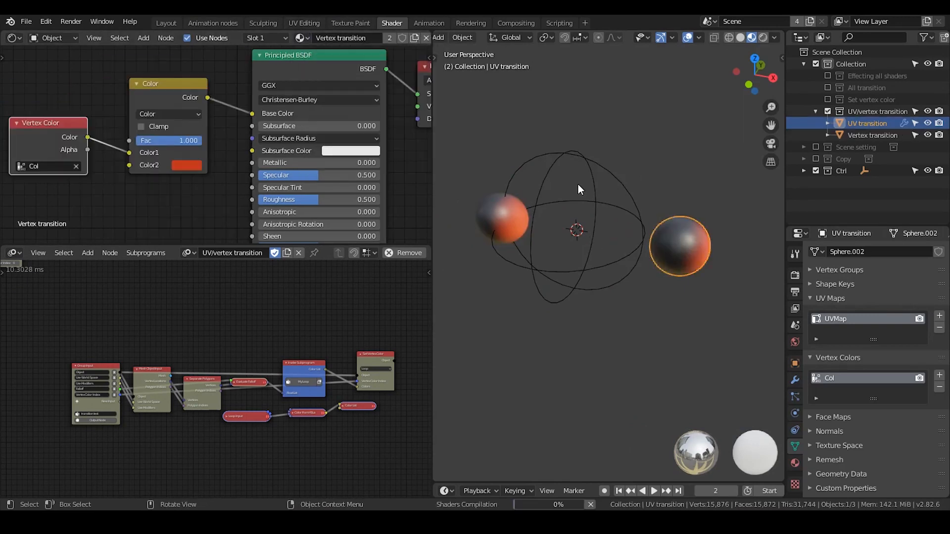
# Move the Falloff empty back along global X toward the Vertex transition sphere.
pyautogui.click(553, 173)
pyautogui.press('g')
pyautogui.press('x')
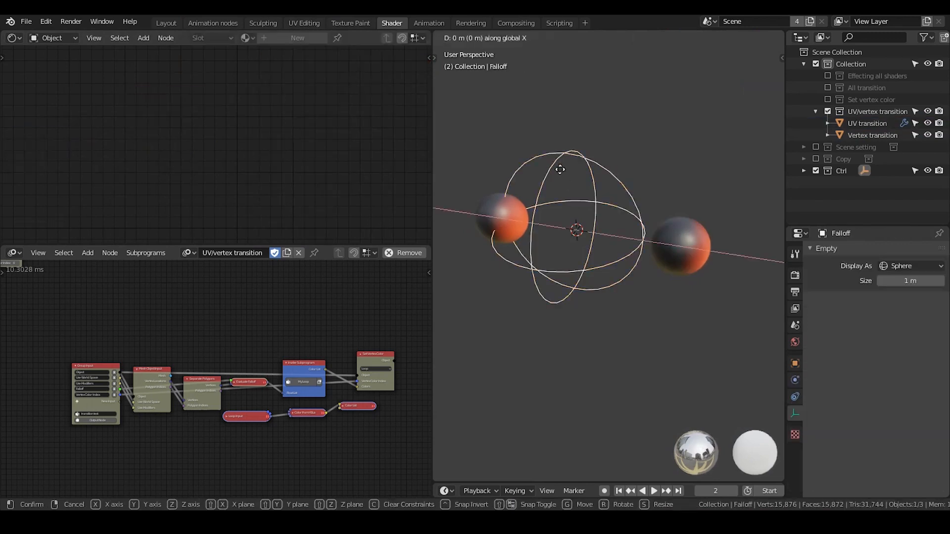
pyautogui.click(533, 172)
# Duplicate the transition test subprogram node and place the copy beside the original.
pyautogui.moveTo(195, 388); pyautogui.dragTo(148, 362, button='middle')
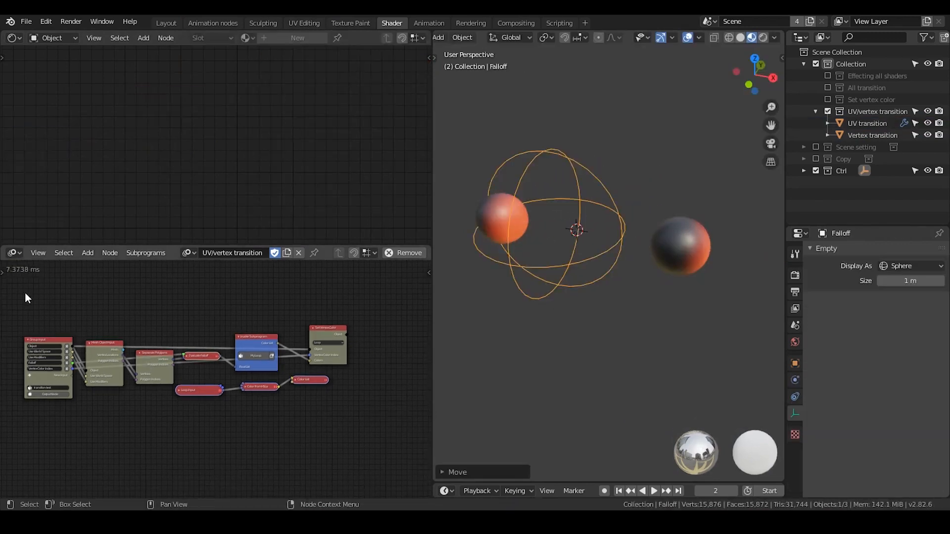
pyautogui.moveTo(25, 292); pyautogui.dragTo(260, 442, button='middle')
pyautogui.scroll(8, 204, 402)
pyautogui.moveTo(175, 335); pyautogui.dragTo(232, 327, button='middle')
pyautogui.scroll(1, 233, 327)
pyautogui.click(212, 281)
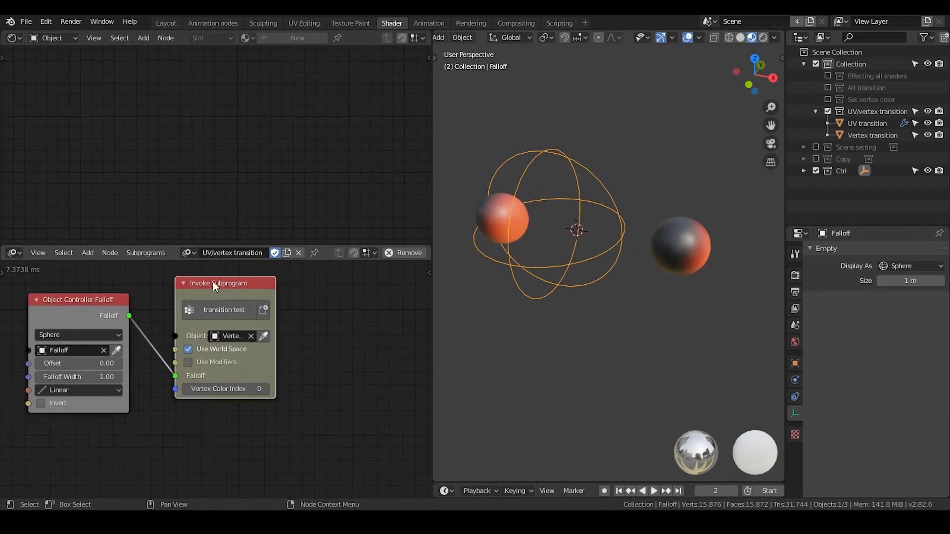
pyautogui.hotkey('shift', 'd')
pyautogui.click(340, 276)
# Set the duplicated transition test node's object to the UV transition sphere and feed it from the Object Controller Falloff output.
pyautogui.click(680, 246)
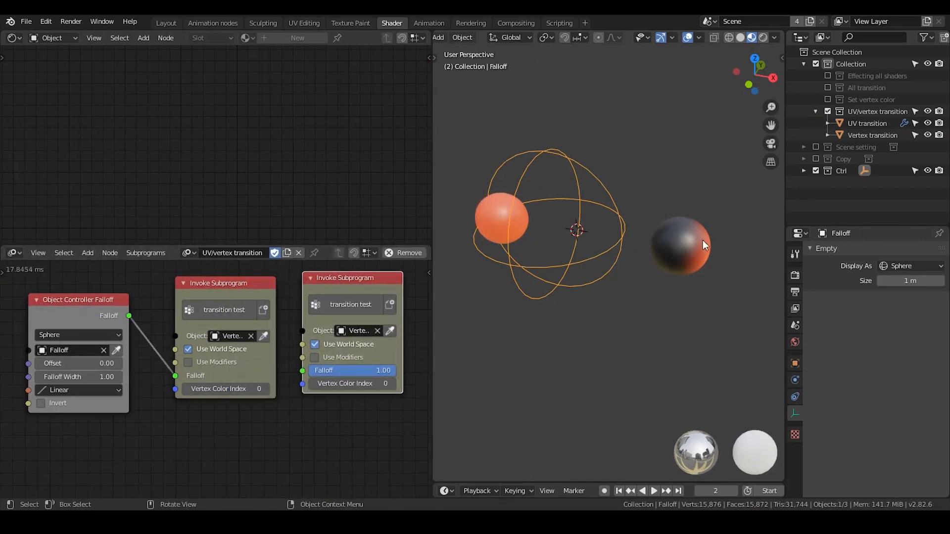
pyautogui.click(390, 339)
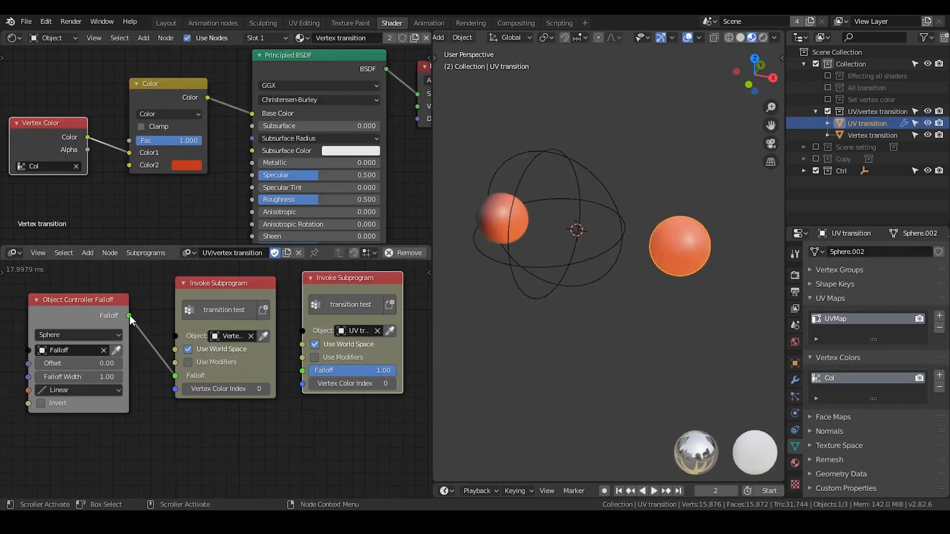
pyautogui.moveTo(129, 316); pyautogui.dragTo(302, 371)
pyautogui.moveTo(329, 291); pyautogui.dragTo(319, 294)
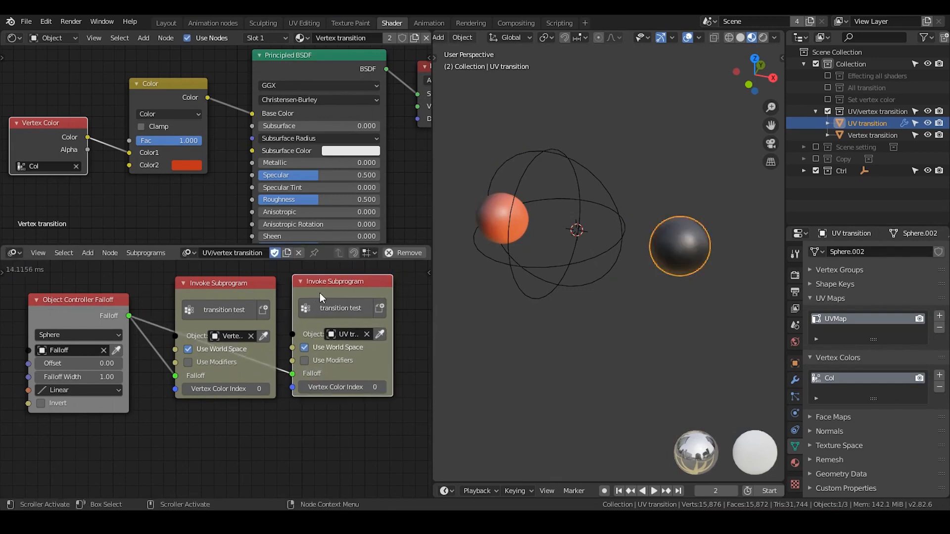
# Slide the Falloff empty along global X to test both spheres' color transitions, leaving it between them.
pyautogui.click(520, 272)
pyautogui.press('g')
pyautogui.press('x')
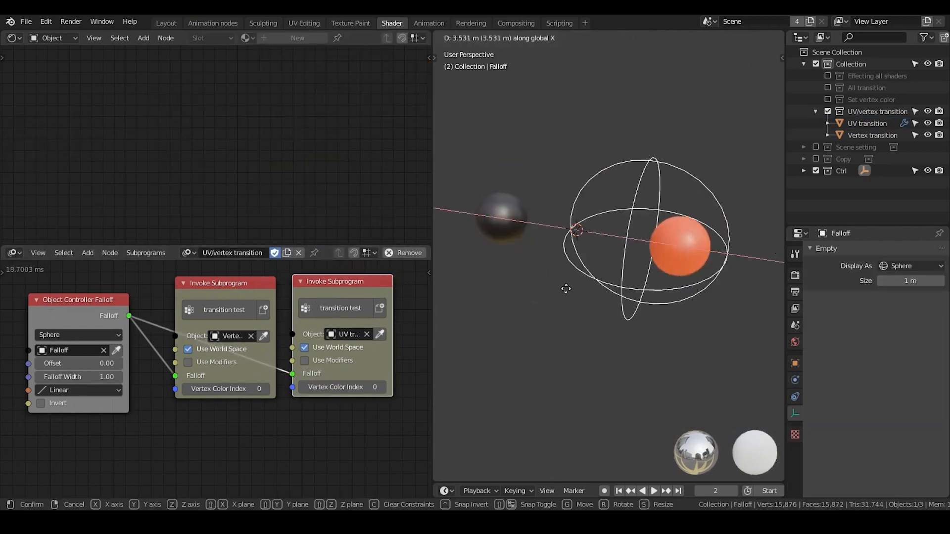
pyautogui.click(548, 286)
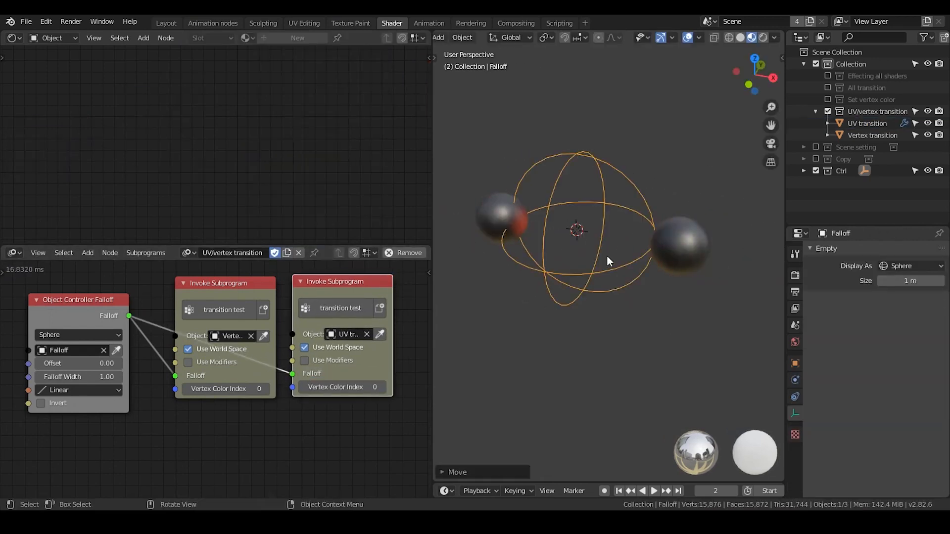
# Preview the color transition by sliding the Falloff empty back and forth along global X, cancelling each move.
pyautogui.press('g')
pyautogui.press('x')
pyautogui.rightClick(663, 293)
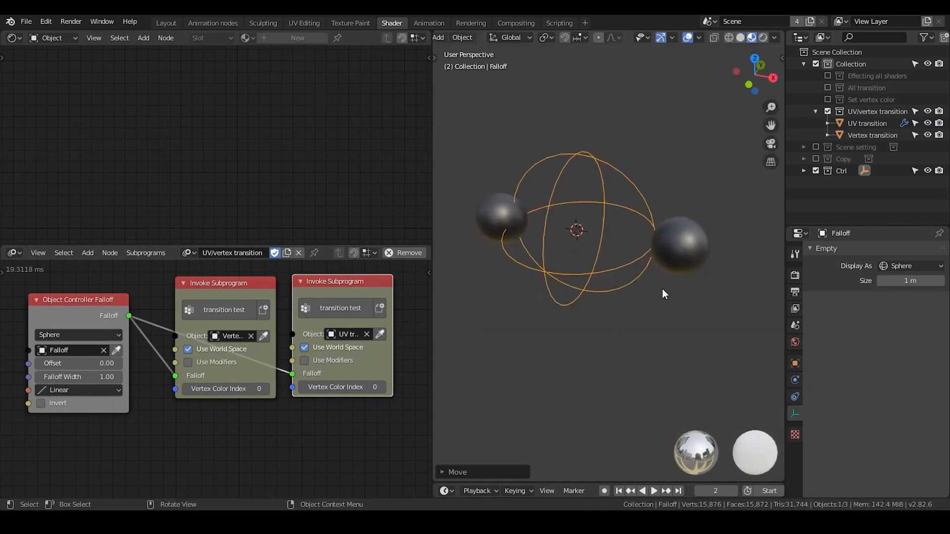
pyautogui.press('g')
pyautogui.press('x')
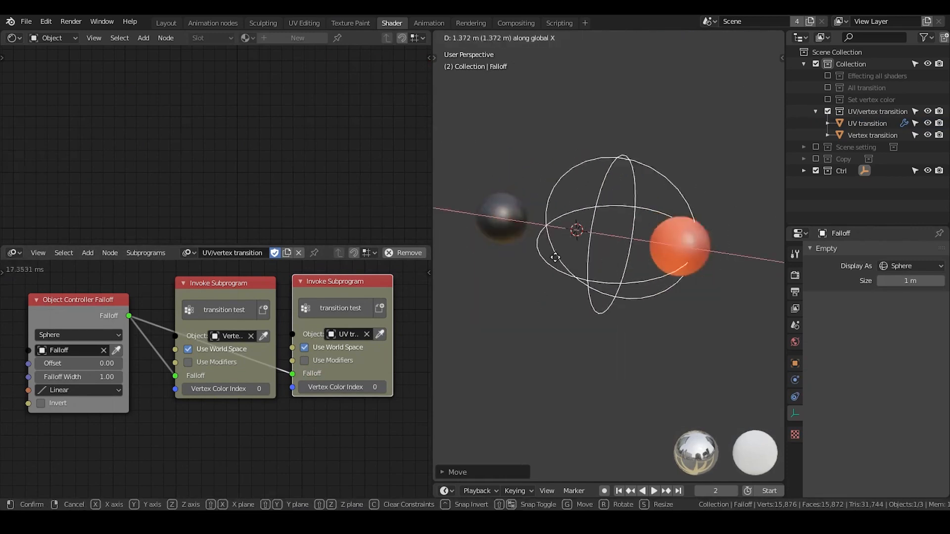
pyautogui.rightClick(555, 257)
# Select the Vertex transition sphere's transition test node and move the Falloff empty along global X toward the UV transition sphere.
pyautogui.click(236, 292)
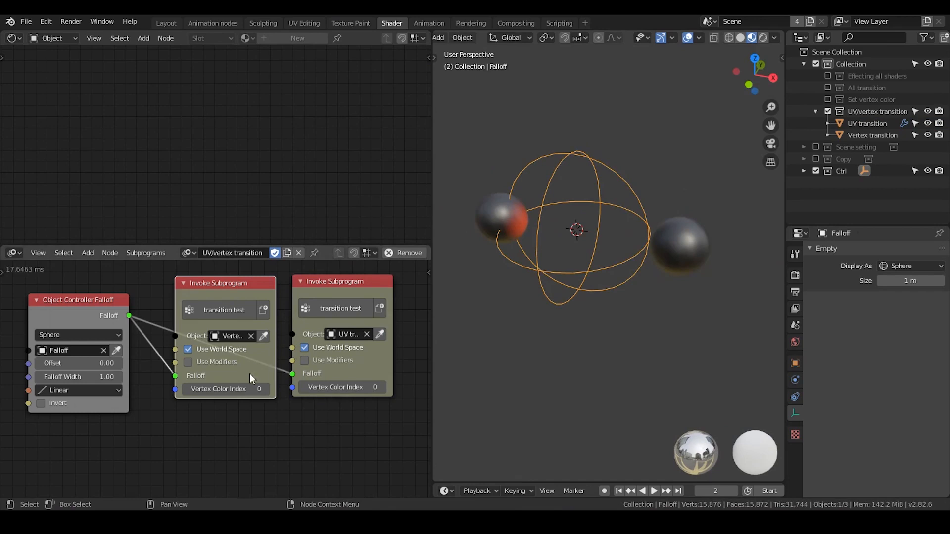
pyautogui.press('g')
pyautogui.press('x')
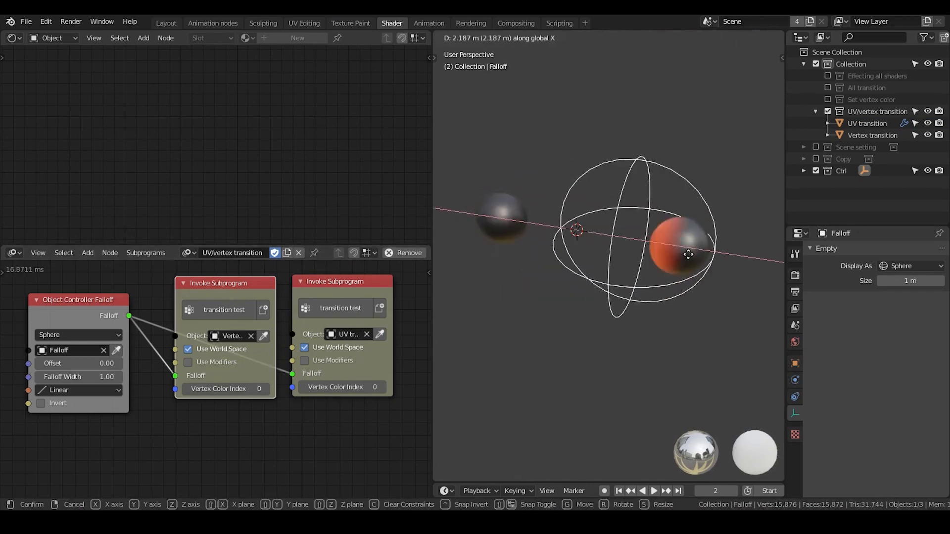
pyautogui.click(654, 254)
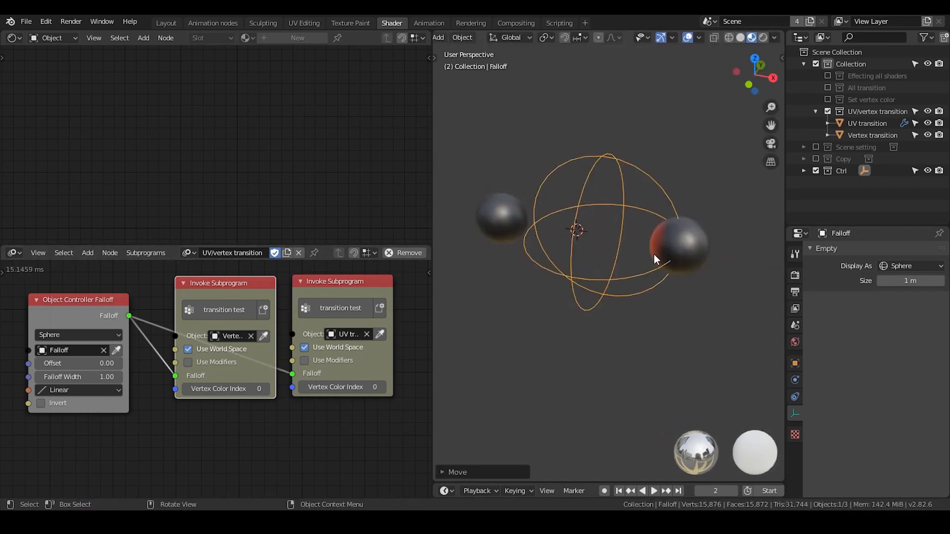